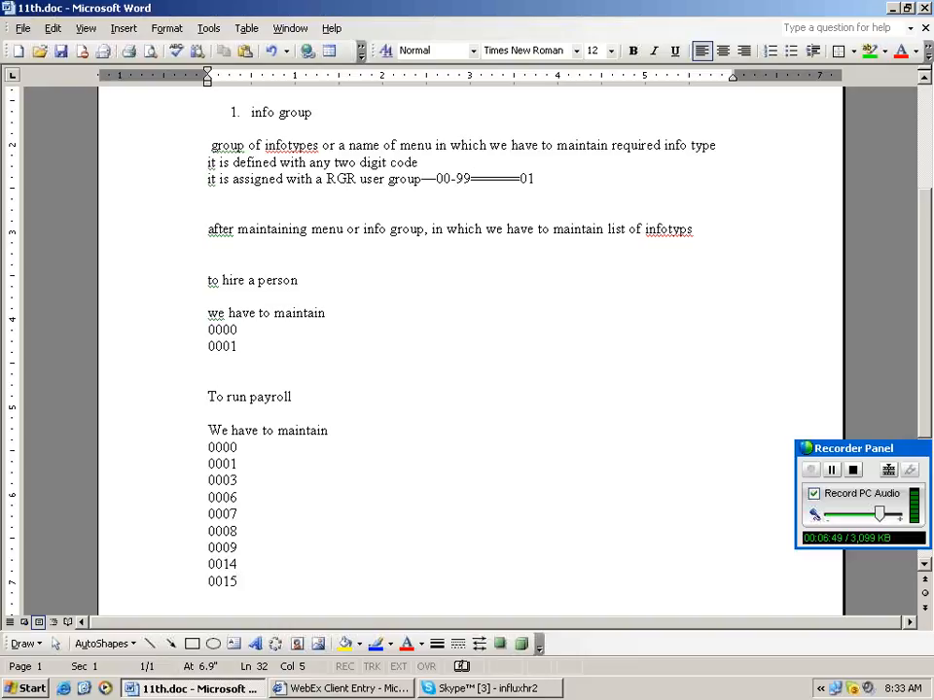
Append infotypes 0207, 0208 and 0209 on separate lines below 0015, removing a stray period.
key("Return")
key("Return")
key("Return")
key("Return")
key("Return")
key("Return")
type("0207")
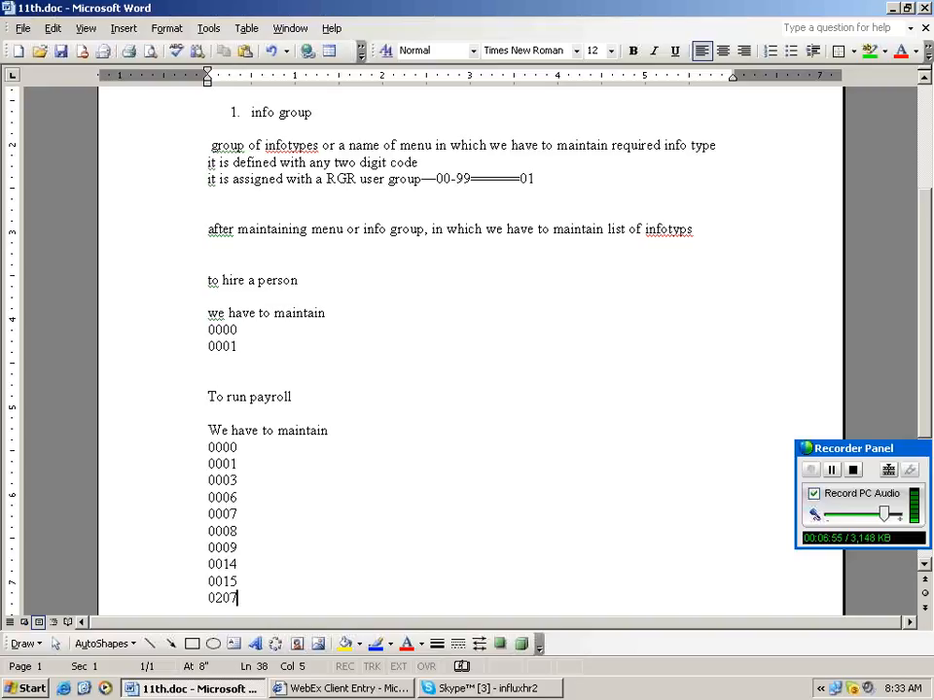
key("Return")
type("020")
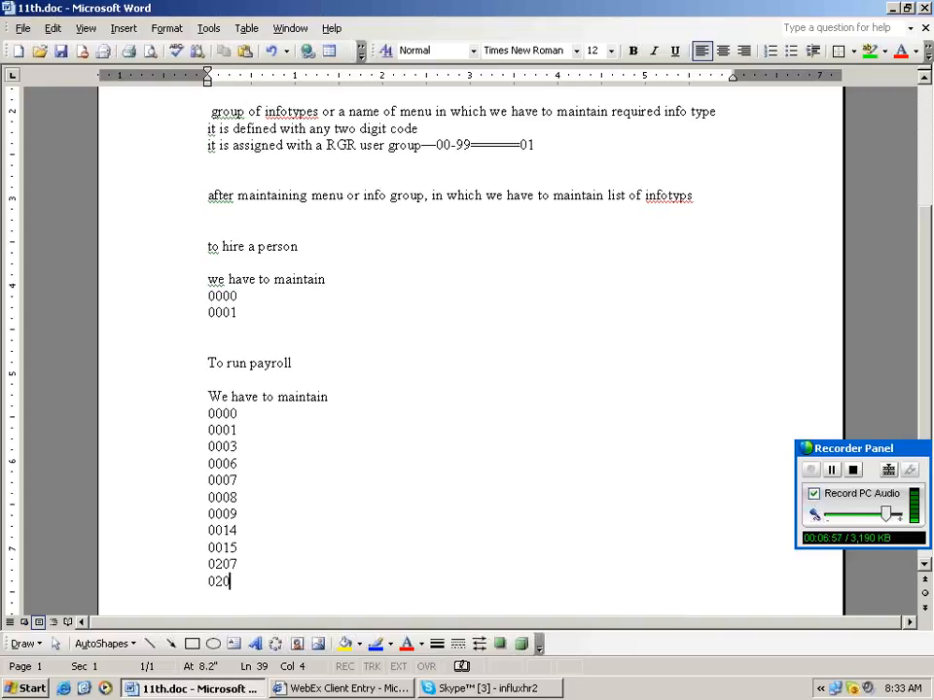
type("8")
key("Return")
type("2")
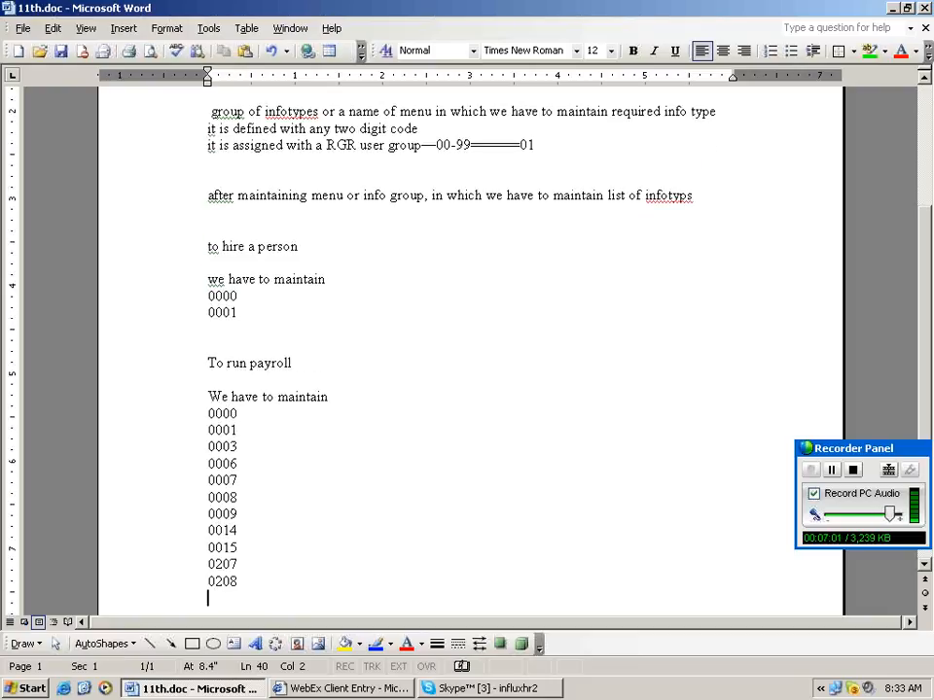
type("209")
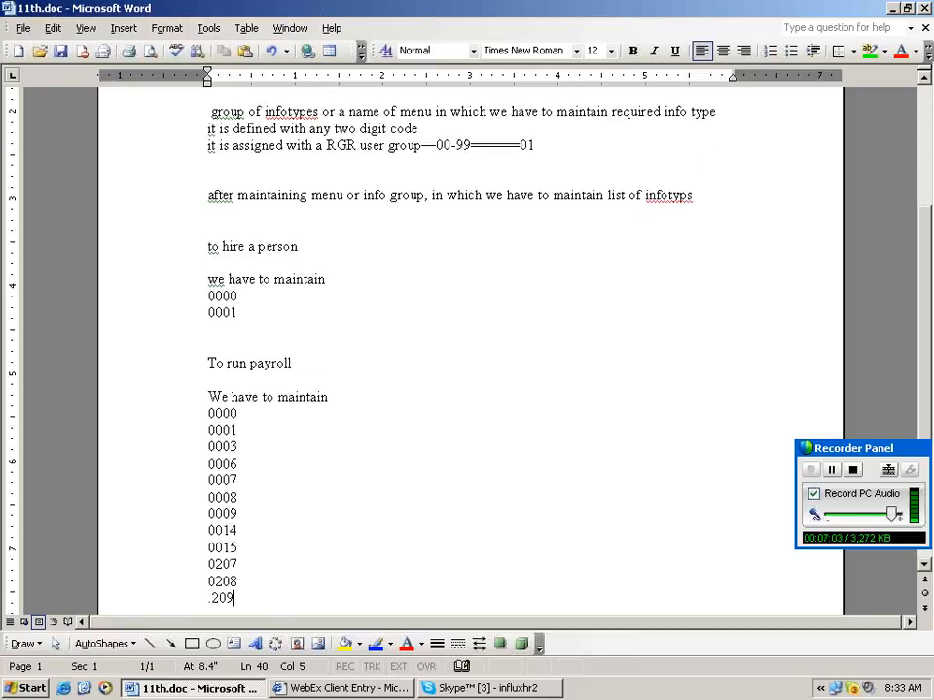
key("Left")
key("Left")
key("Left")
key("BackSpace")
type("0")
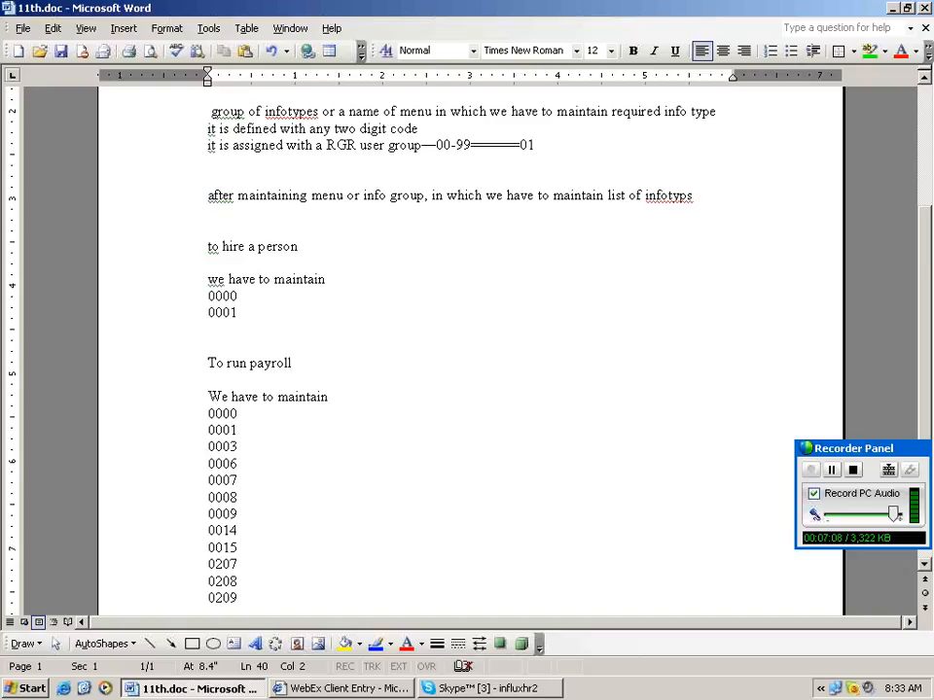
scroll(459, 576, "down", 2)
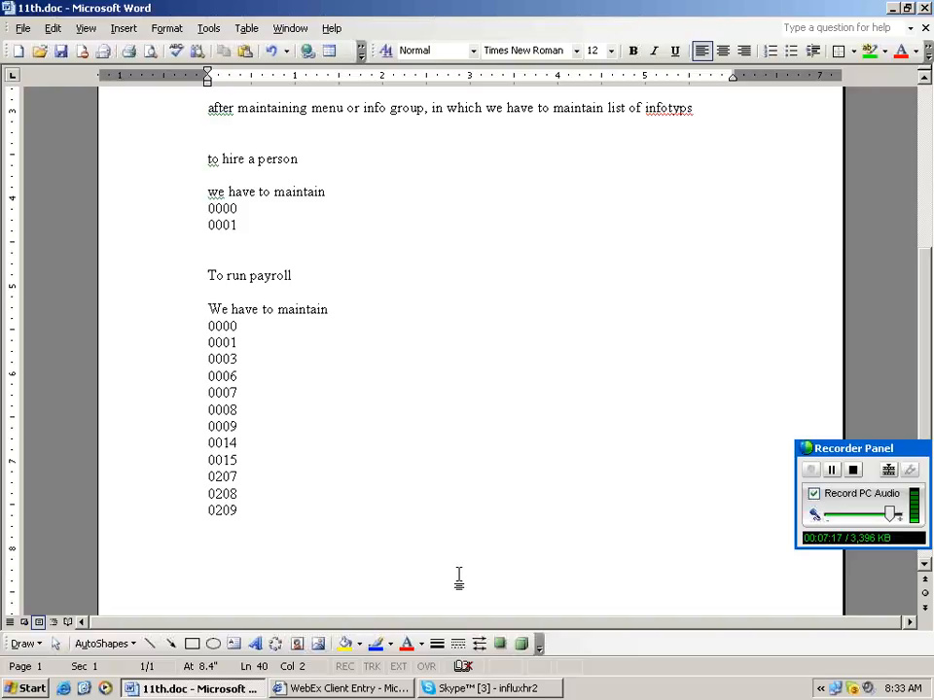
Add blank lines after the 0209 entry to start a new note.
left_click(259, 521)
key("Return")
key("Return")
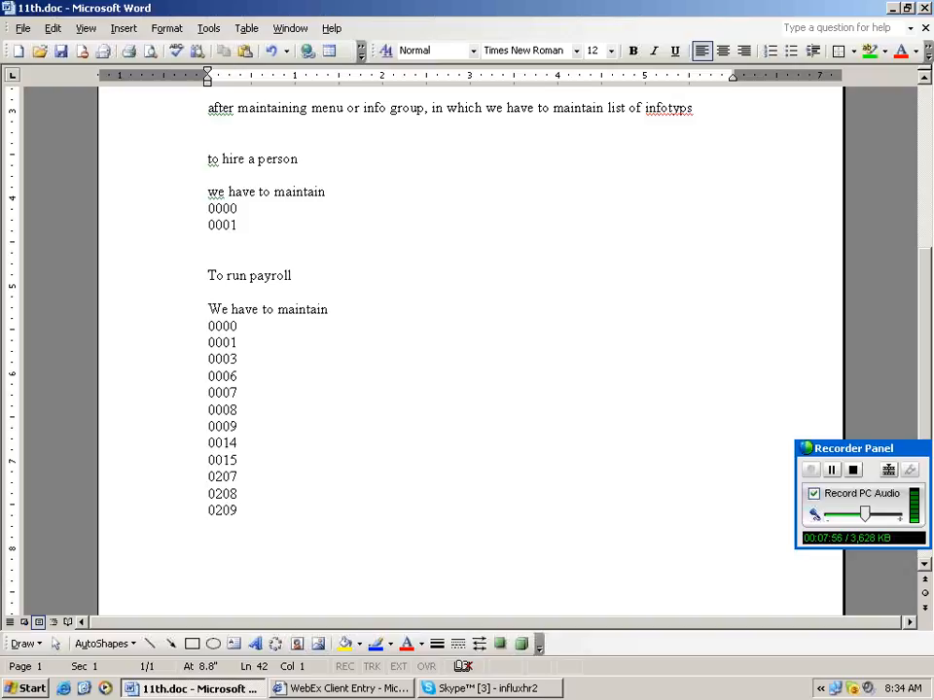
Type 'But here' followed by 0014, 0015 and '0003--is maintained by the system'.
type("By")
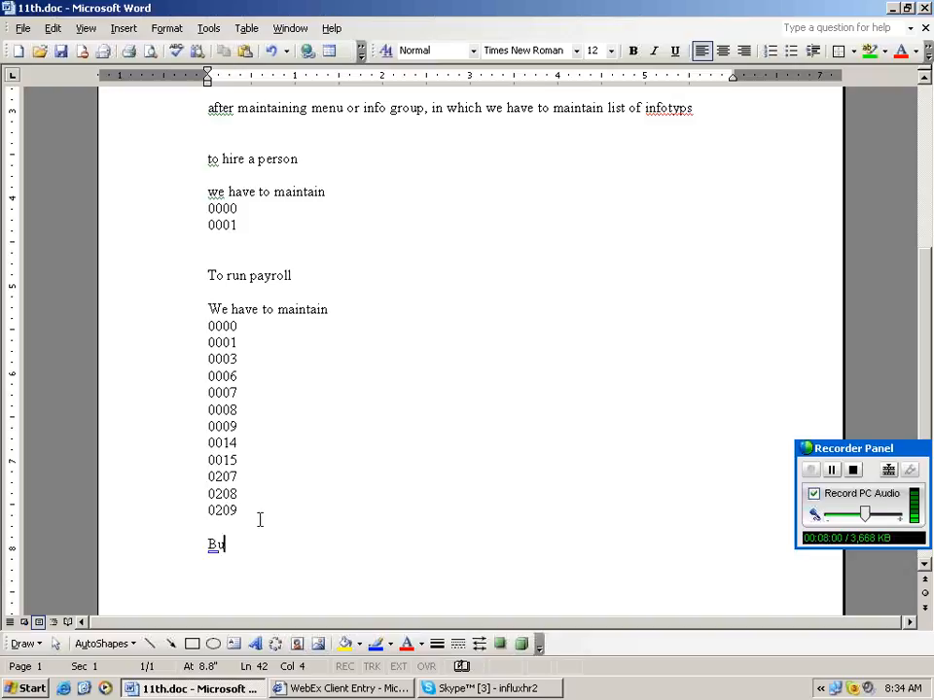
type("t here")
key("Return")
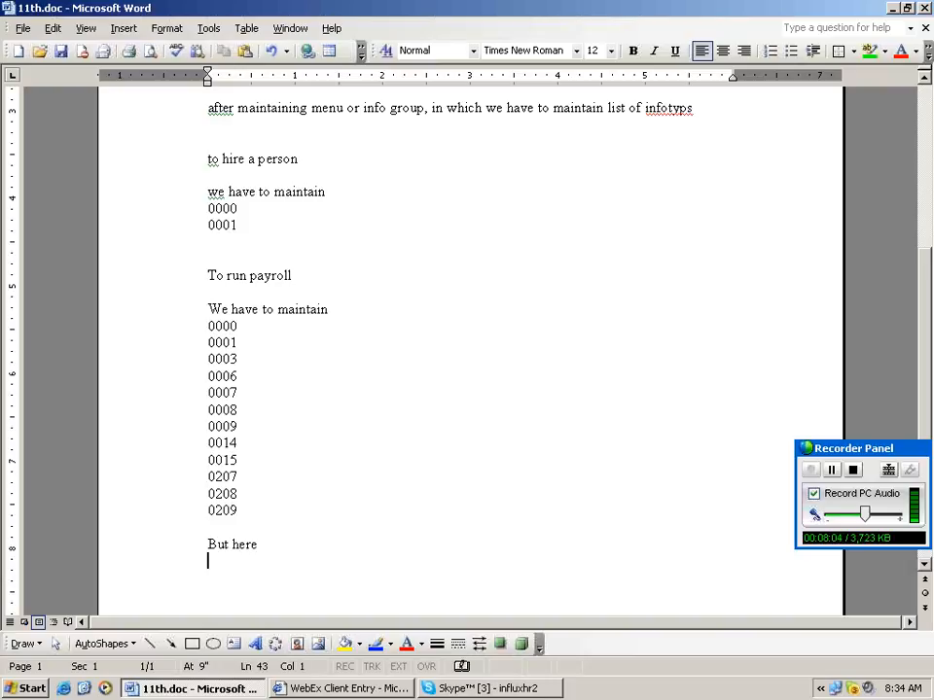
type("0014")
key("Return")
type("0015")
key("Return")
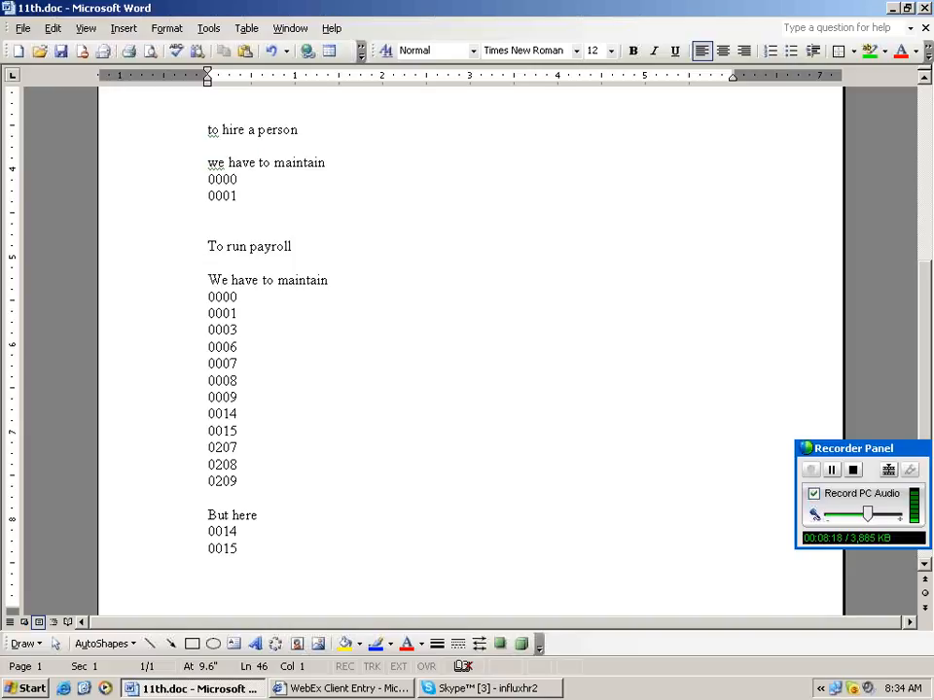
type("0")
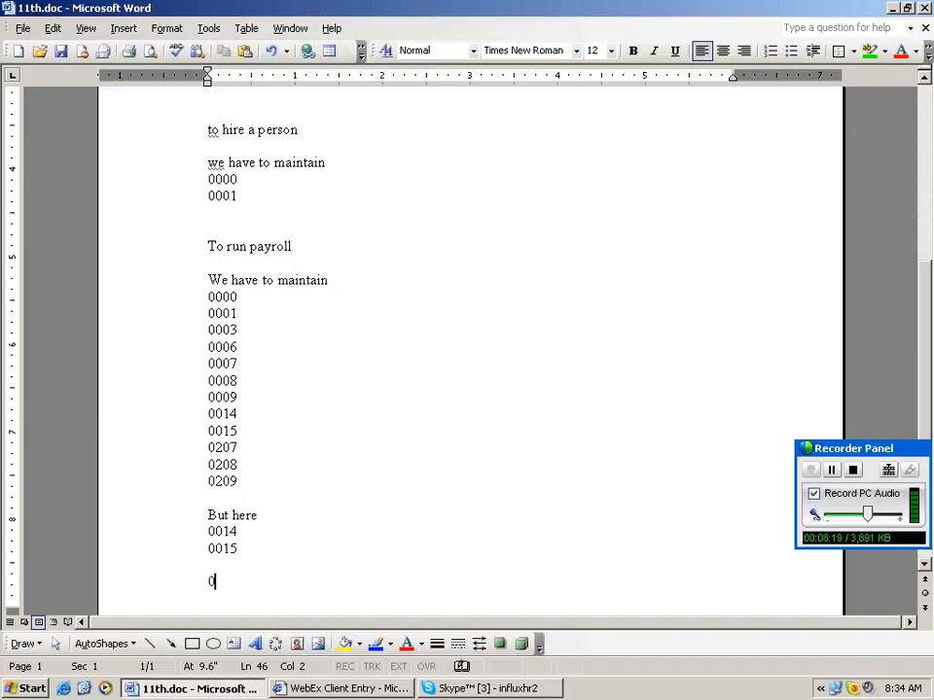
type("003--is g")
key("BackSpace")
key("BackSpace")
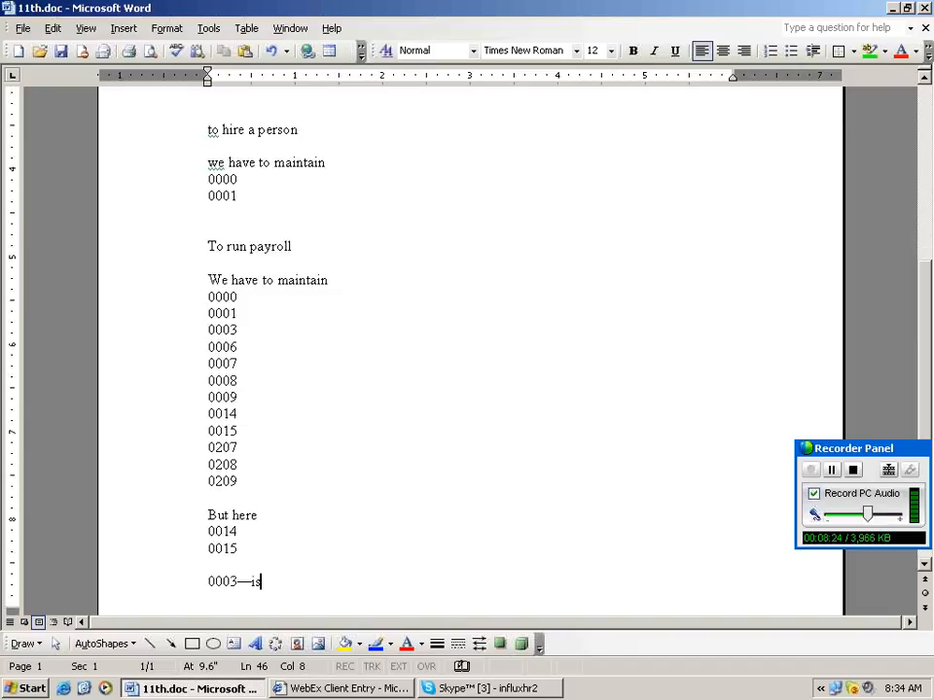
type("maintaine")
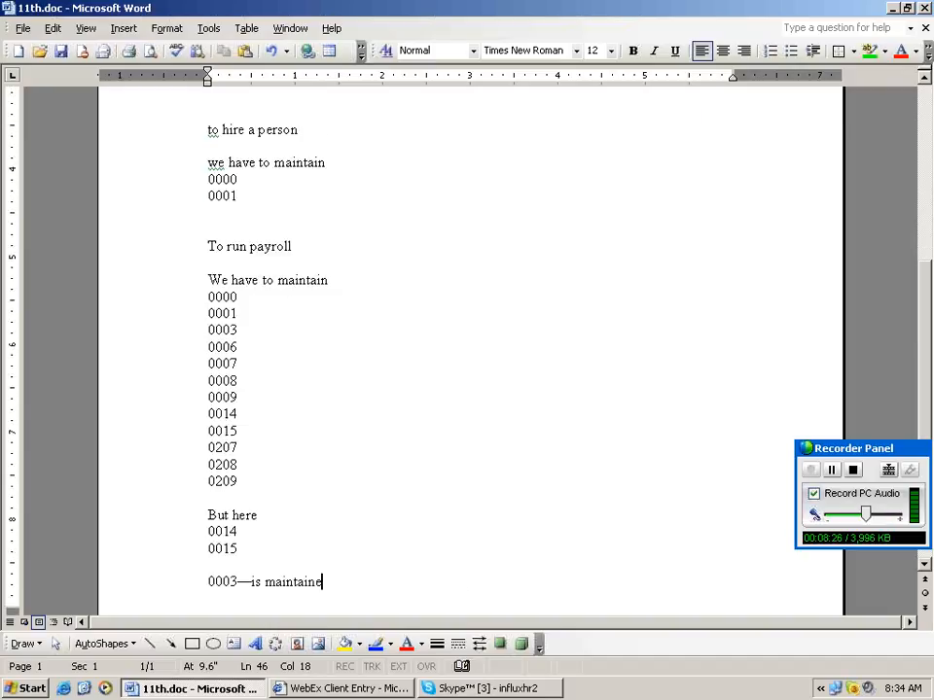
type("d by the system")
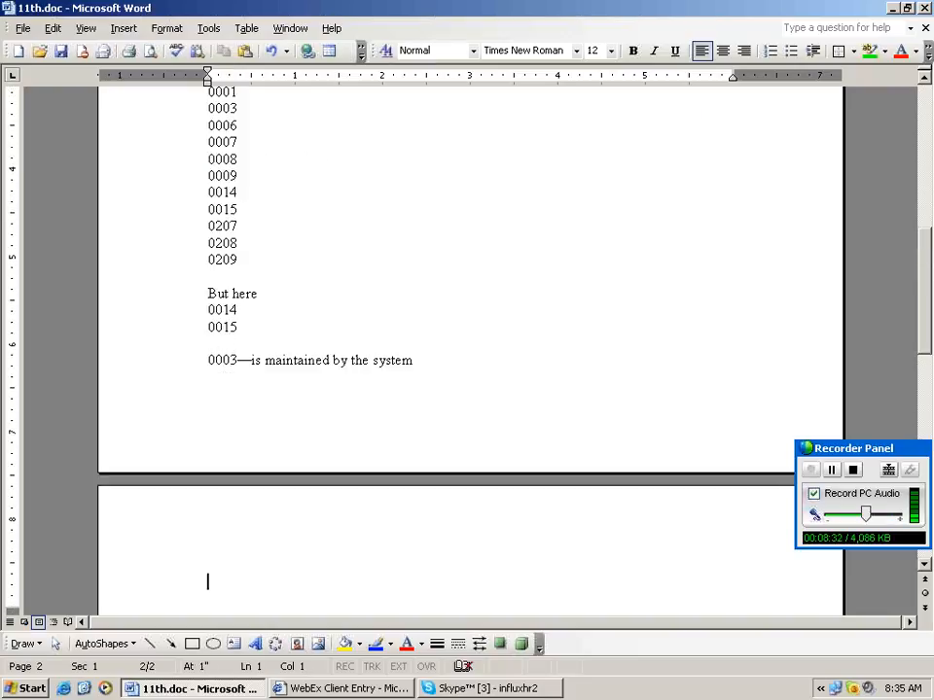
List 0207, 0208 and 0209 below the system-maintained note.
type("0")
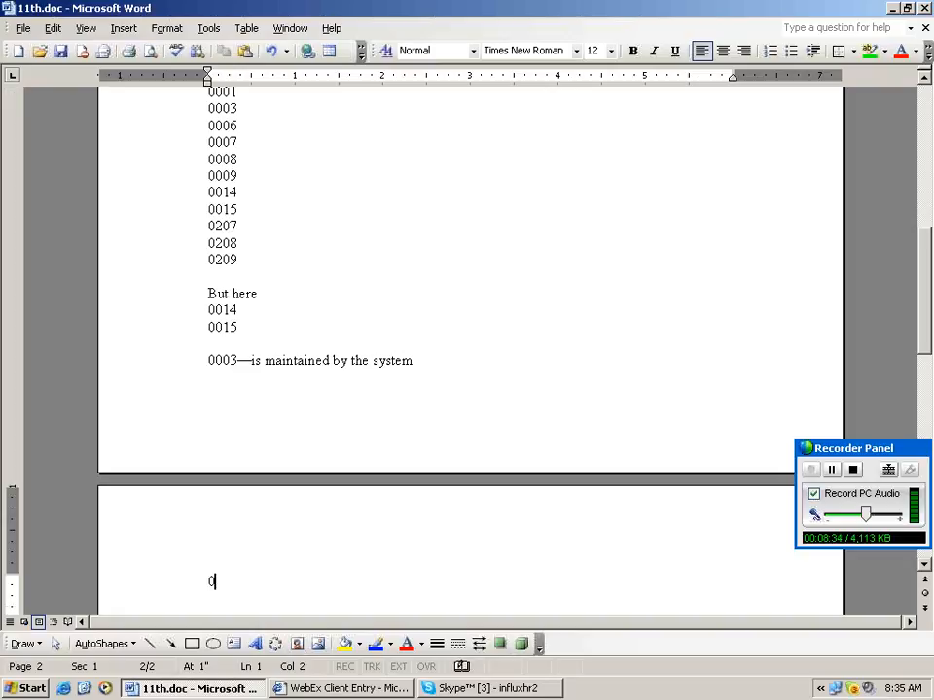
type("20")
type("208")
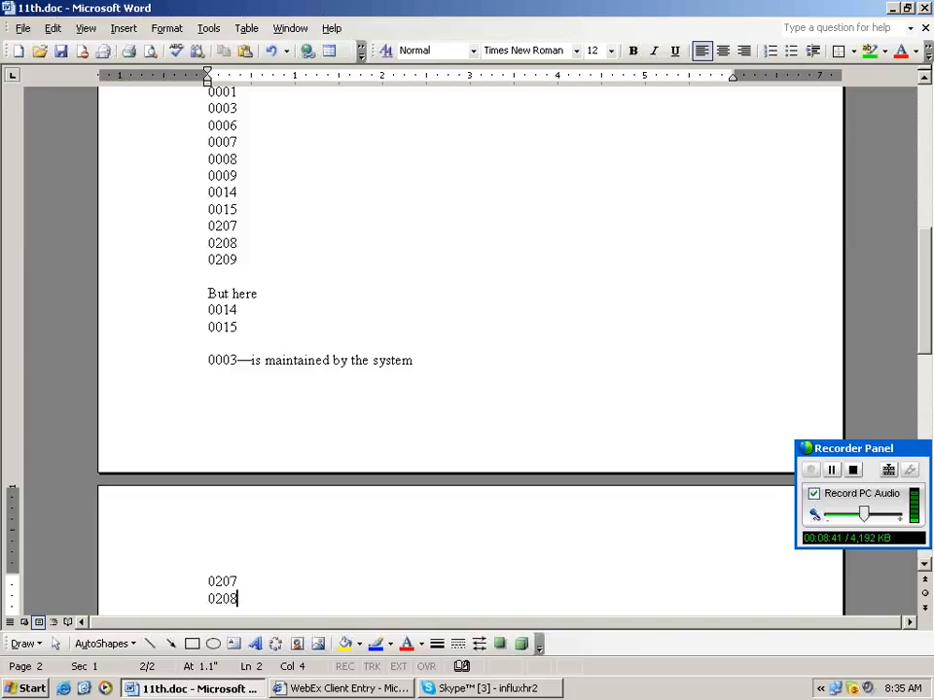
type(".")
key("Return")
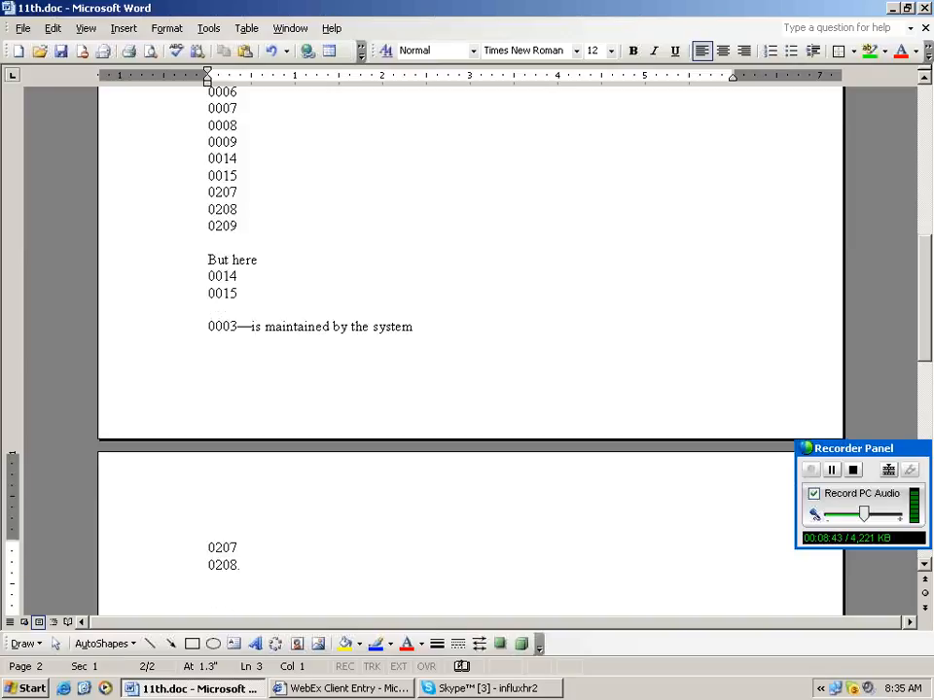
type("0209")
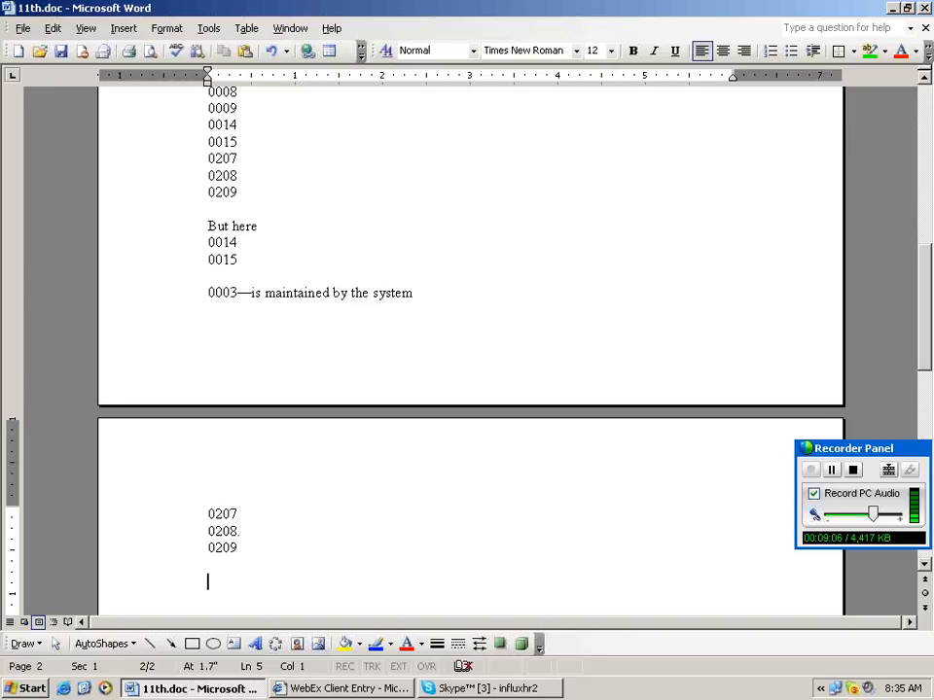
triple_click(207, 292)
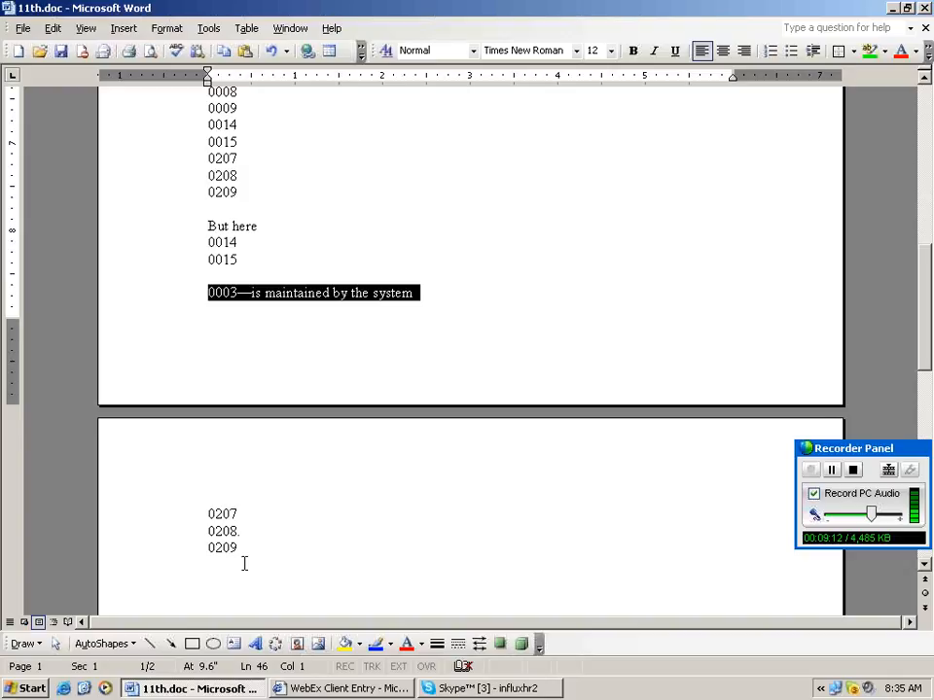
left_click(244, 564)
left_click(244, 564)
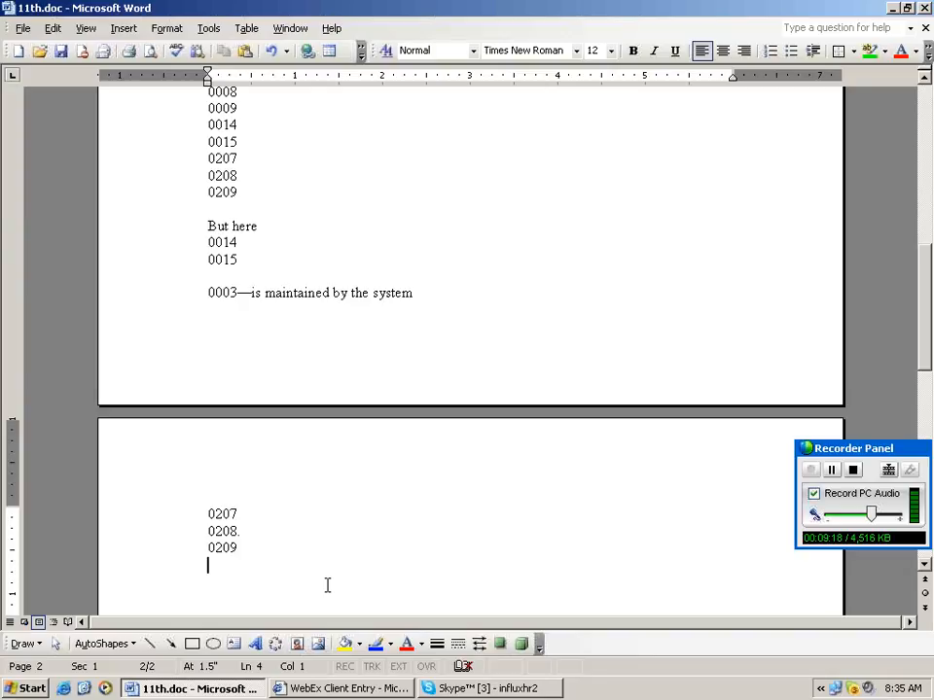
scroll(327, 584, "down", 1)
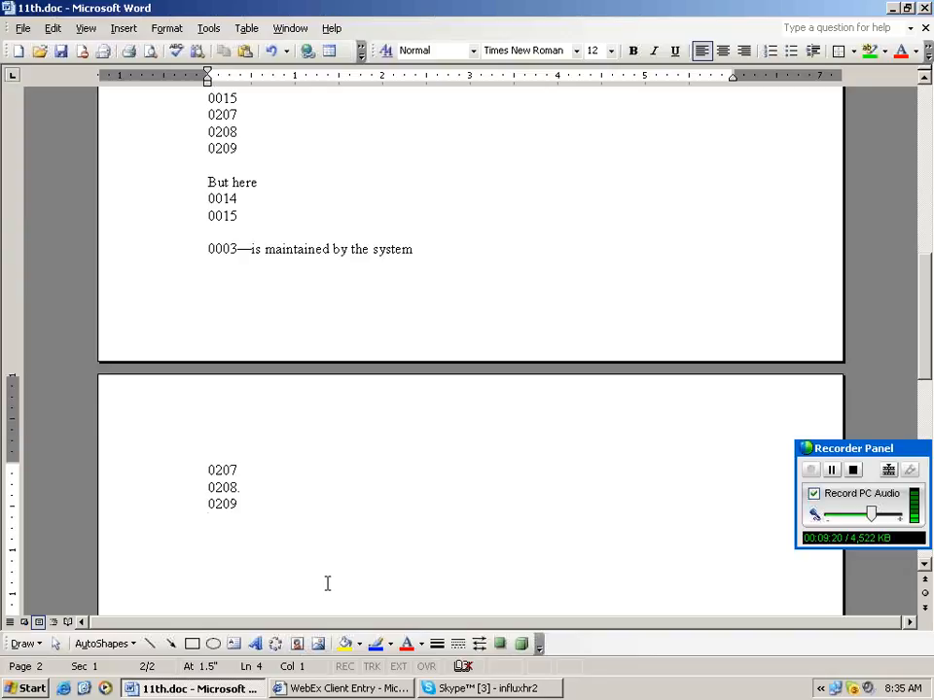
scroll(327, 584, "down", 1)
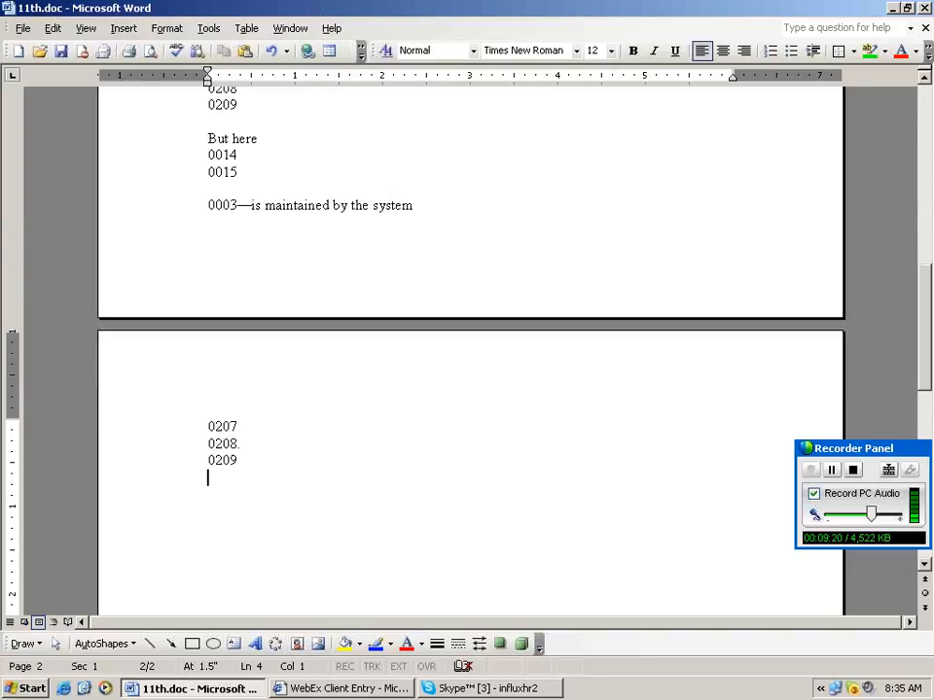
Start a '2. action type' heading noting it is defined with any two code.
key("Return")
key("Return")
type("2.")
key("Return")
key("Return")
type("2. action type")
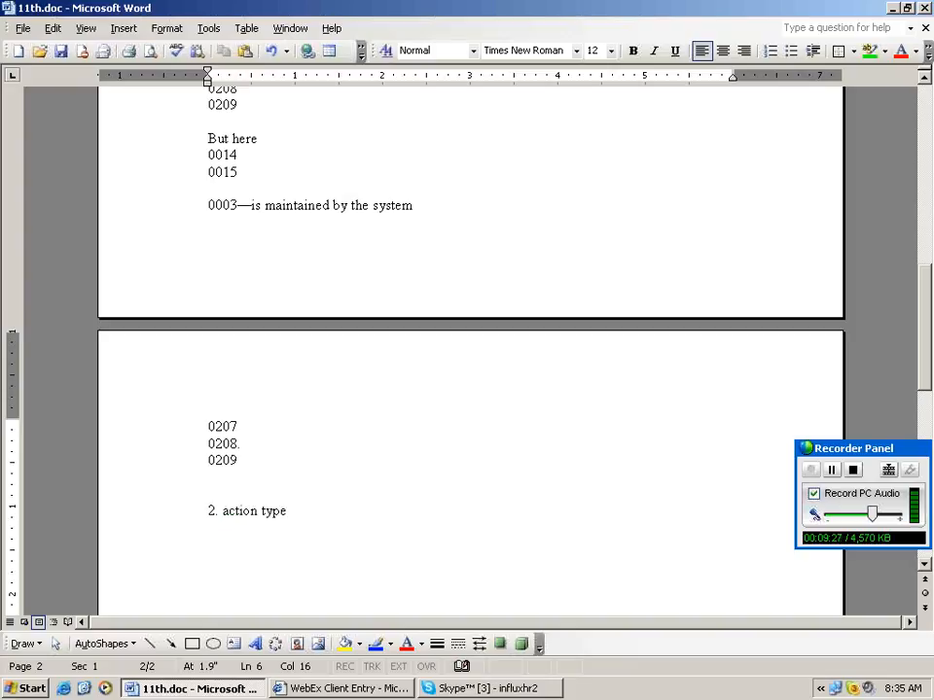
key("Return")
key("Return")
key("Return")
key("Return")
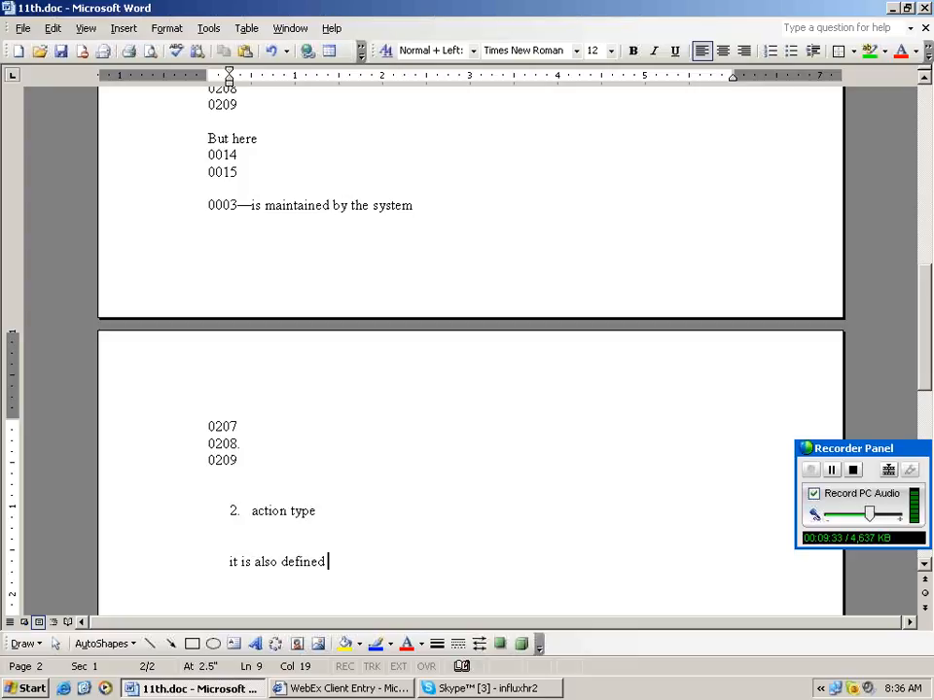
type("with any tow")
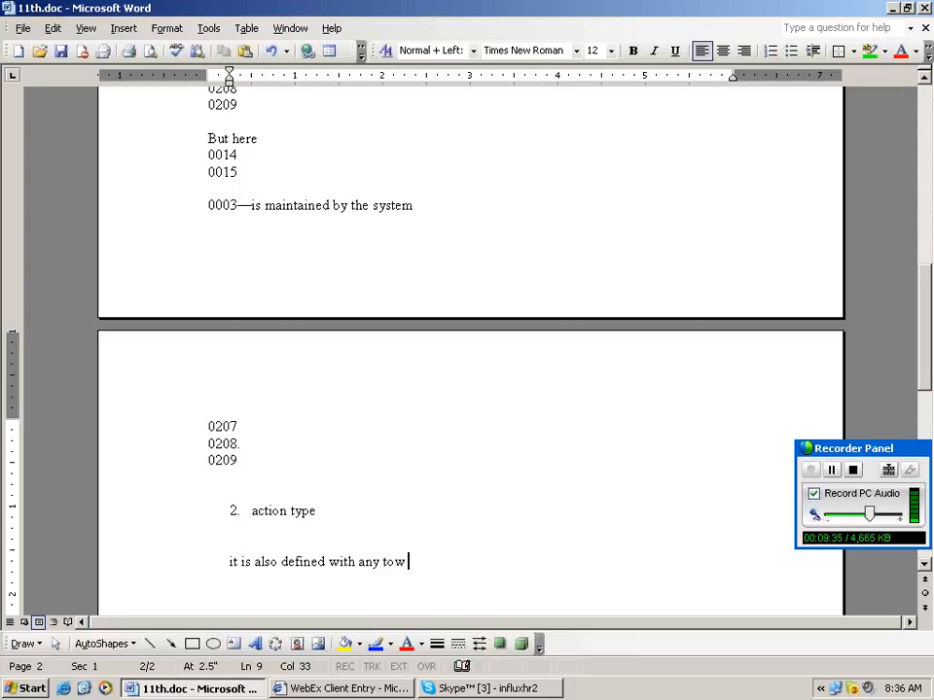
key("BackSpace")
key("BackSpace")
key("BackSpace")
key("BackSpace")
type("two code")
key("Return")
key("Return")
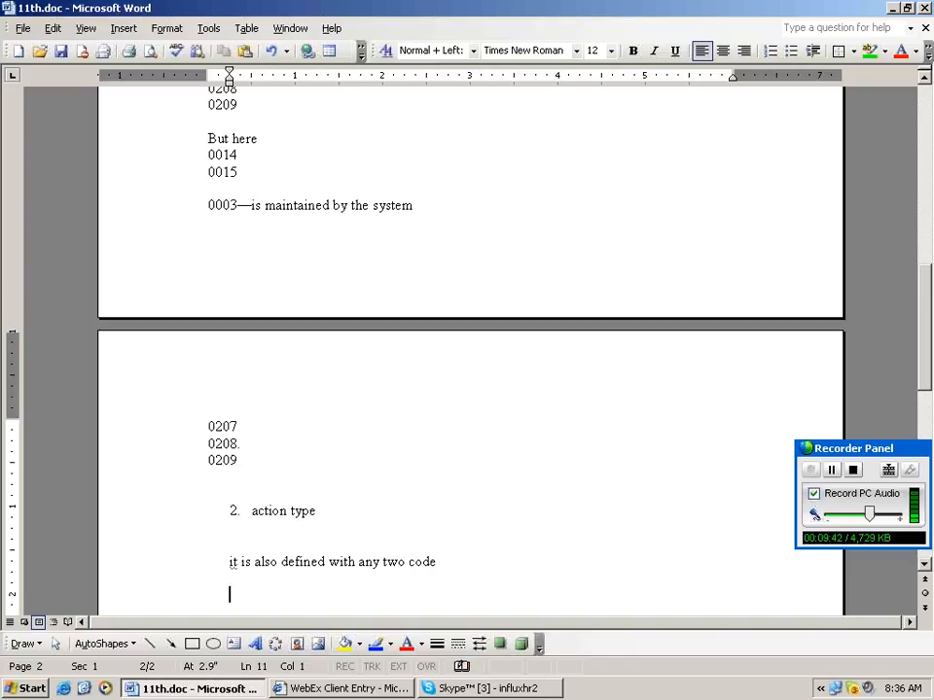
Write 'the action types are' and begin the list with hiring.
type("the act")
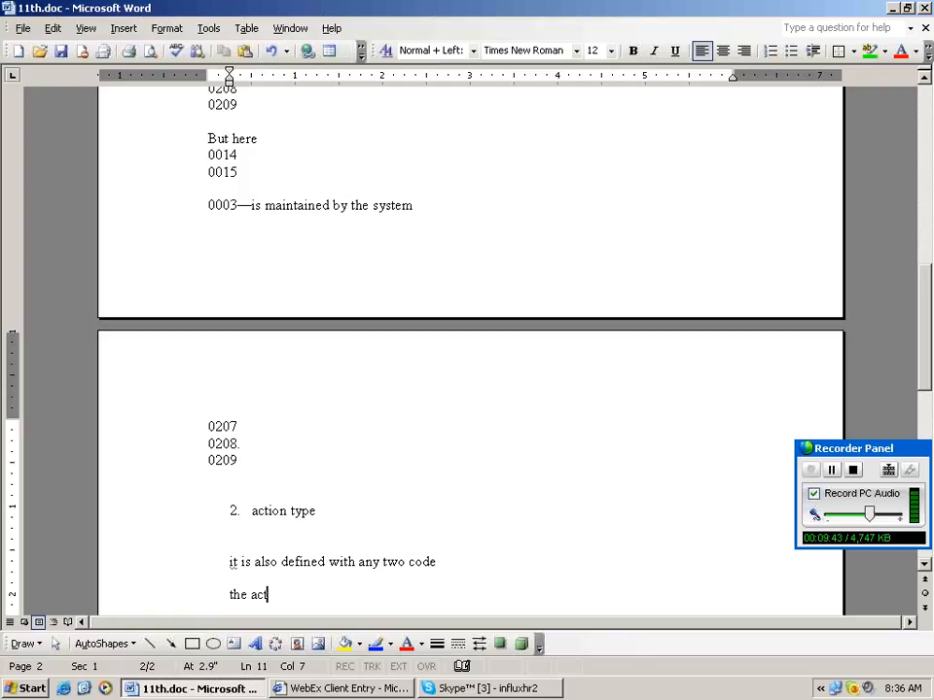
type("ion typ")
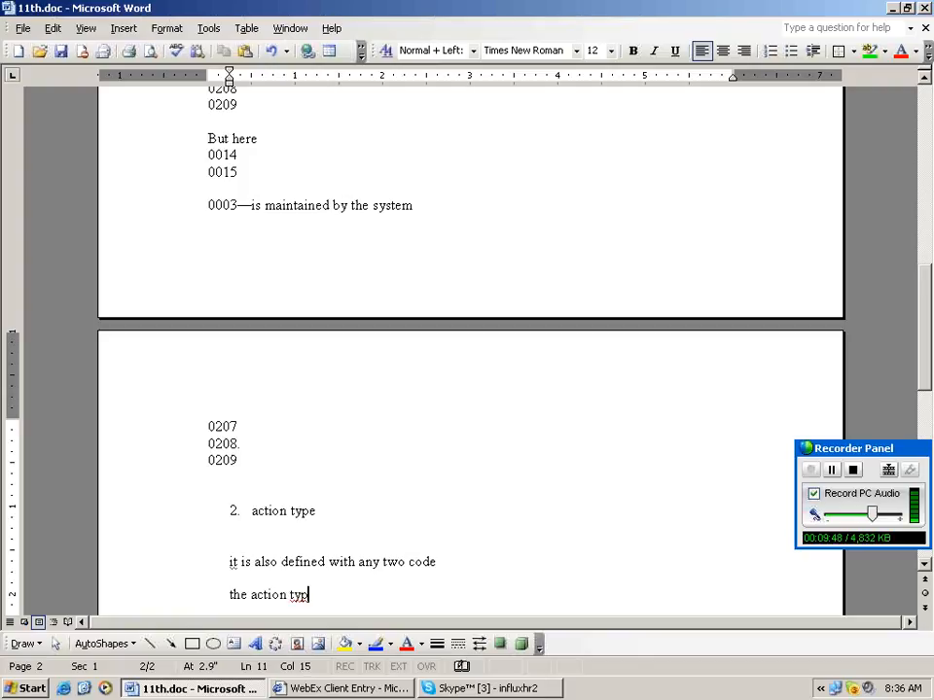
type("es")
key("Return")
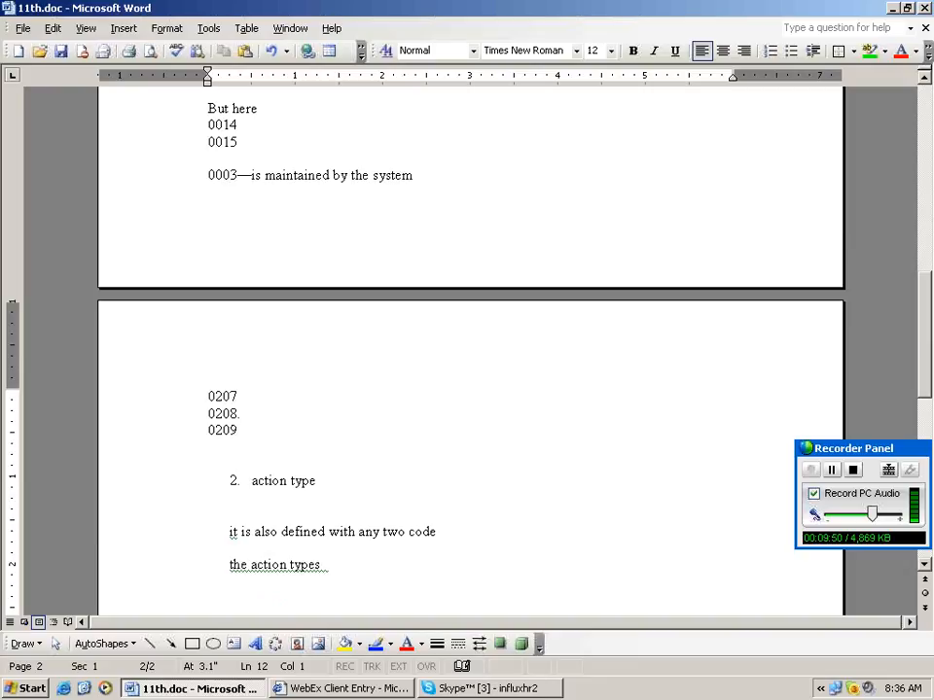
key("BackSpace")
type("are")
key("Return")
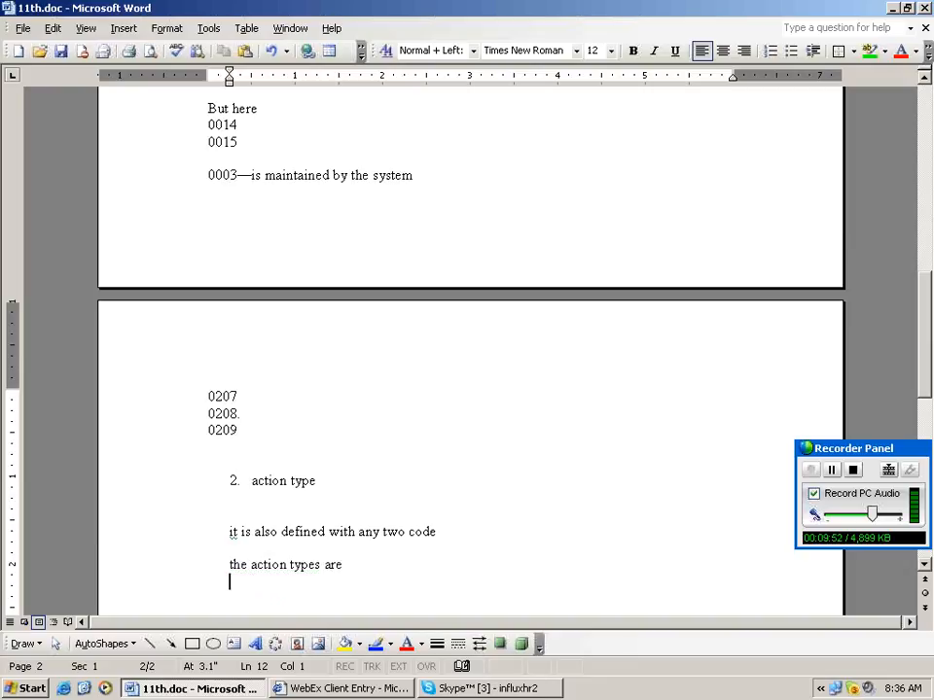
key("Return")
type("hir")
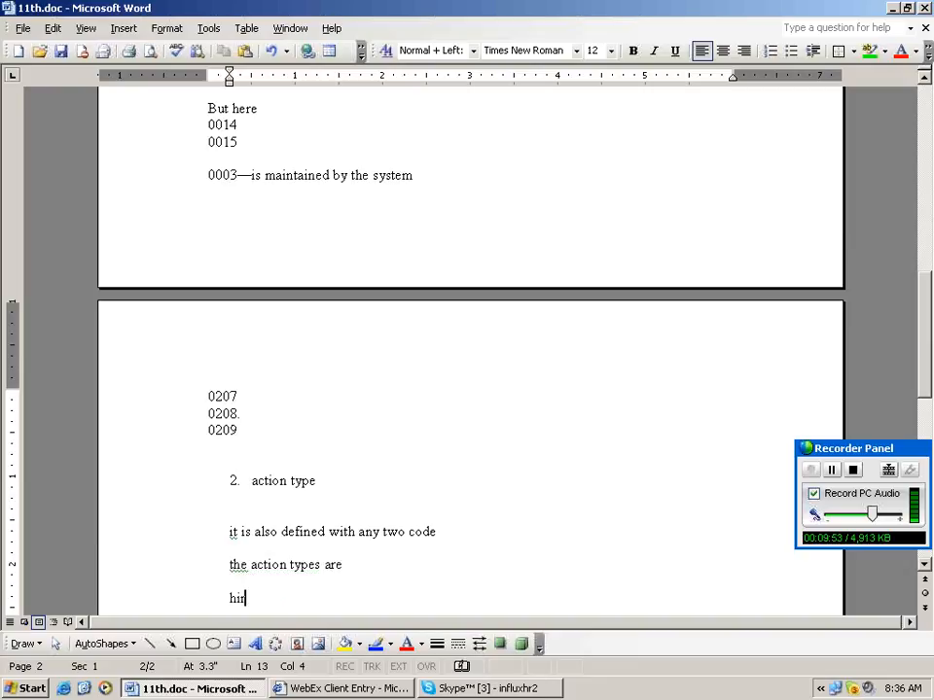
type("ing")
List termination, transfer, promotion, demotion and org.reassignment below hiring.
key("Return")
type("termination")
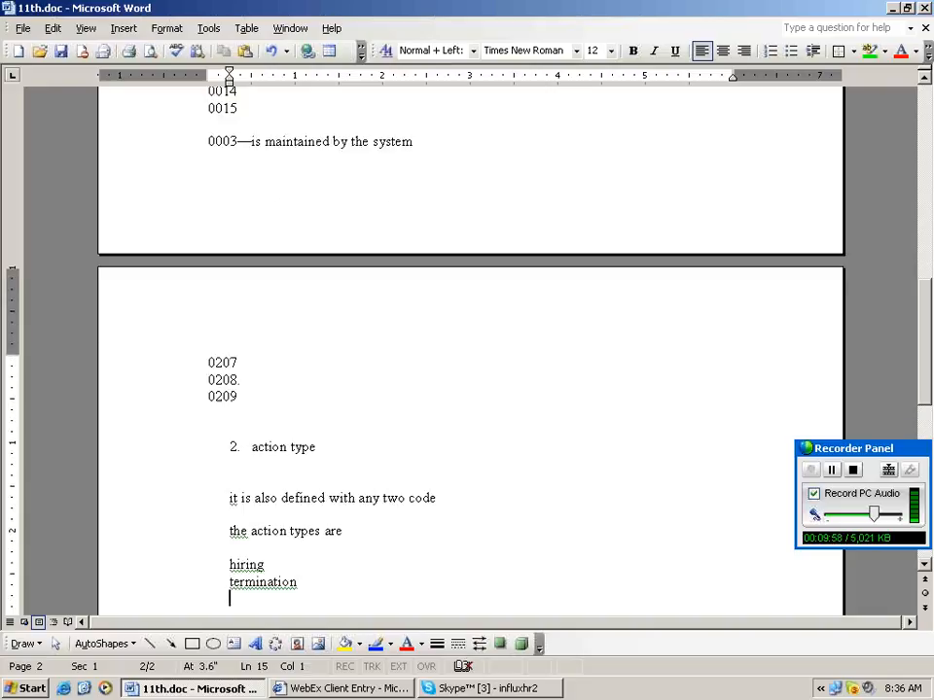
type("transfer")
key("Return")
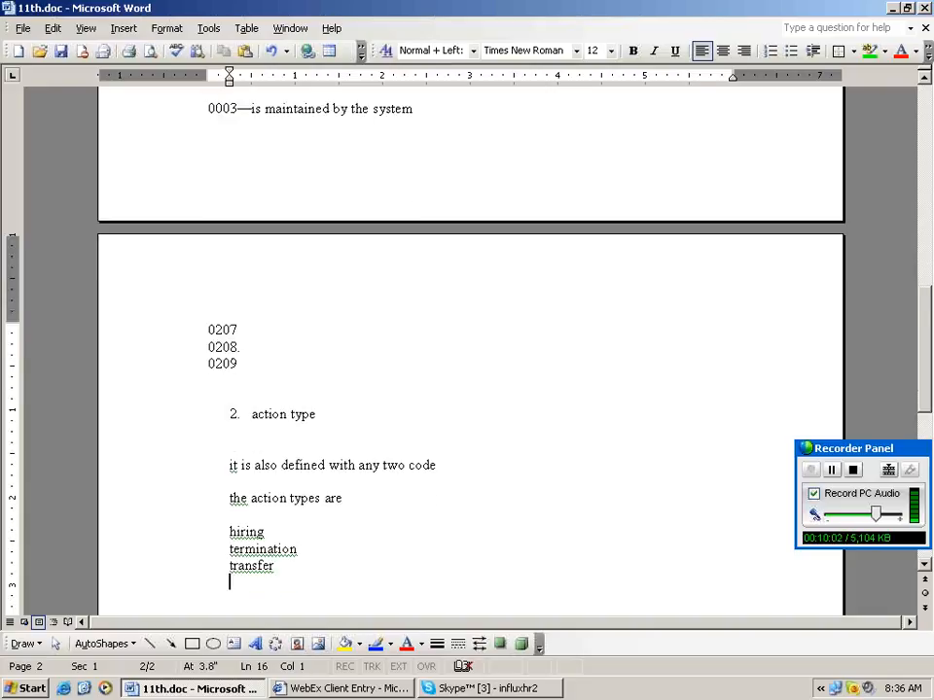
type("po")
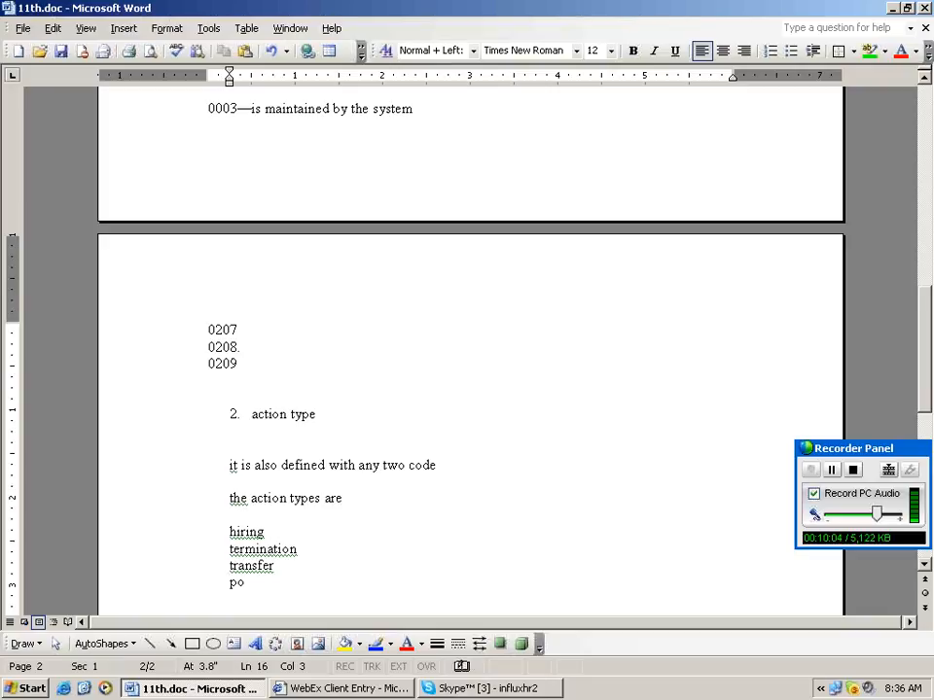
key("BackSpace")
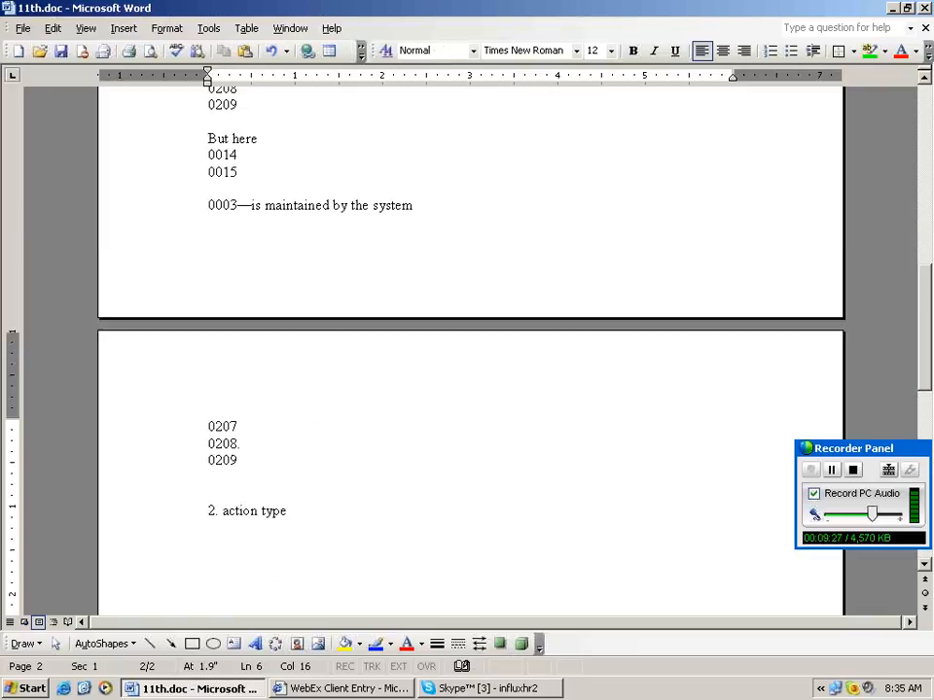
type("romotion")
key("Return")
type("demo")
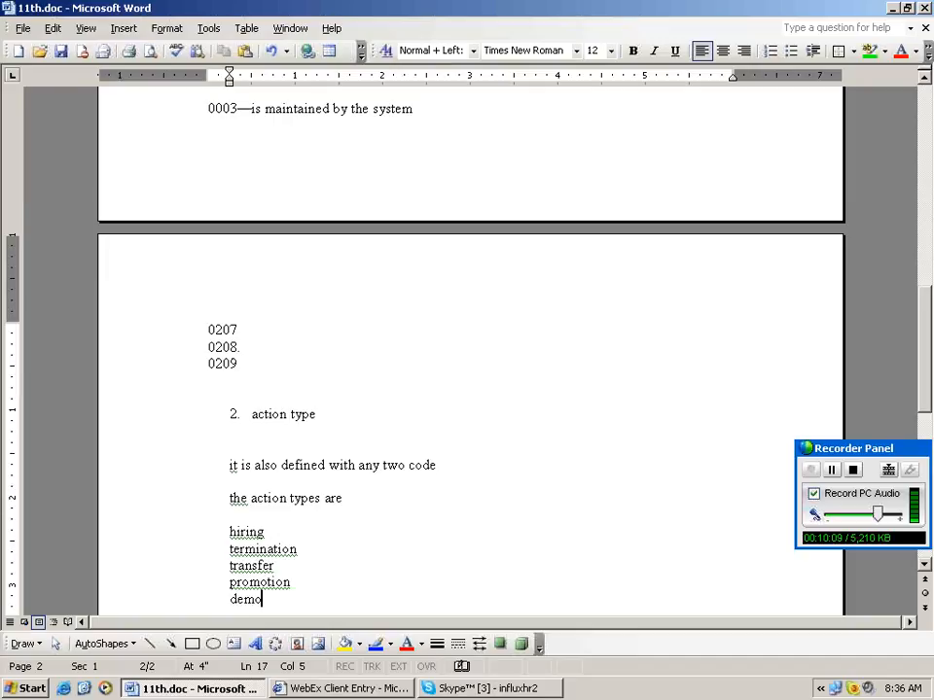
type("tion")
key("Return")
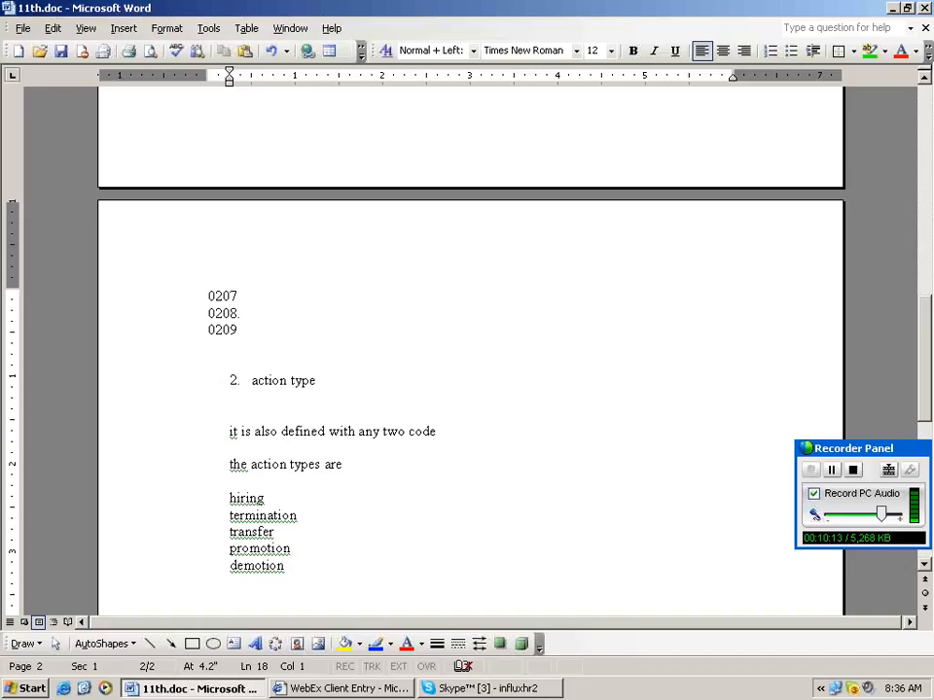
type("org.re")
type("assign")
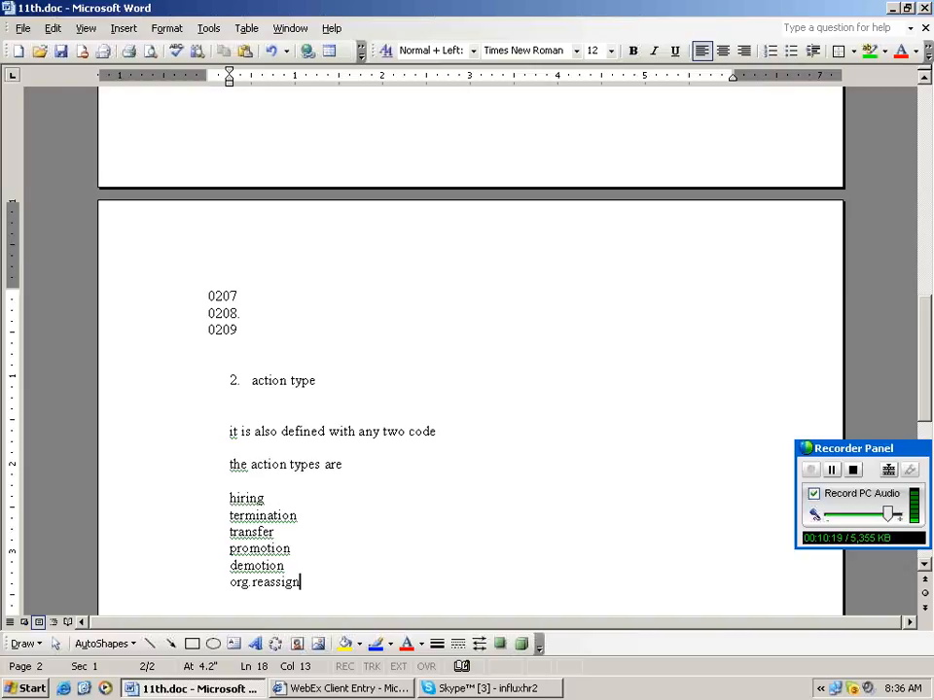
type("ment")
key("Return")
key("Return")
key("Return")
key("Return")
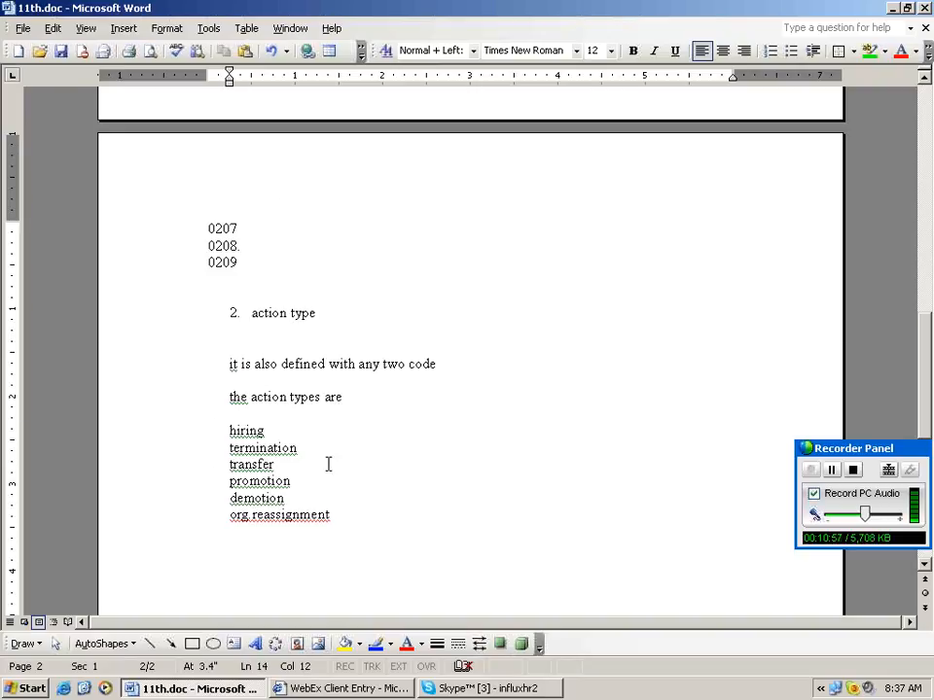
Add a '3.action reason' heading below the action type list.
left_click(290, 465)
left_click(302, 479)
left_click(349, 516)
key("Return")
key("Return")
key("Return")
type("3.action r")
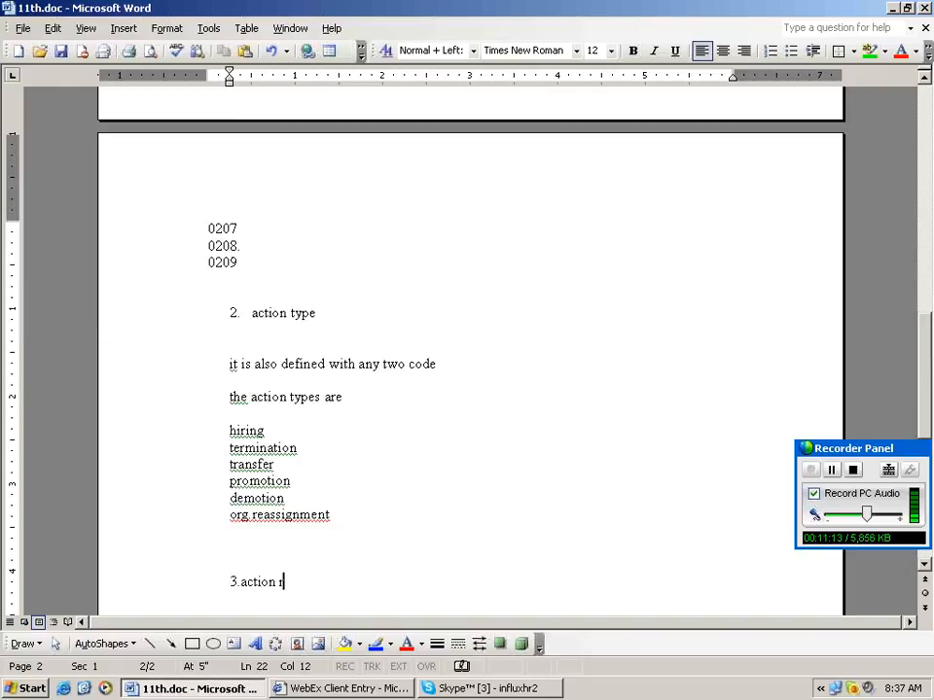
type("eason")
key("Return")
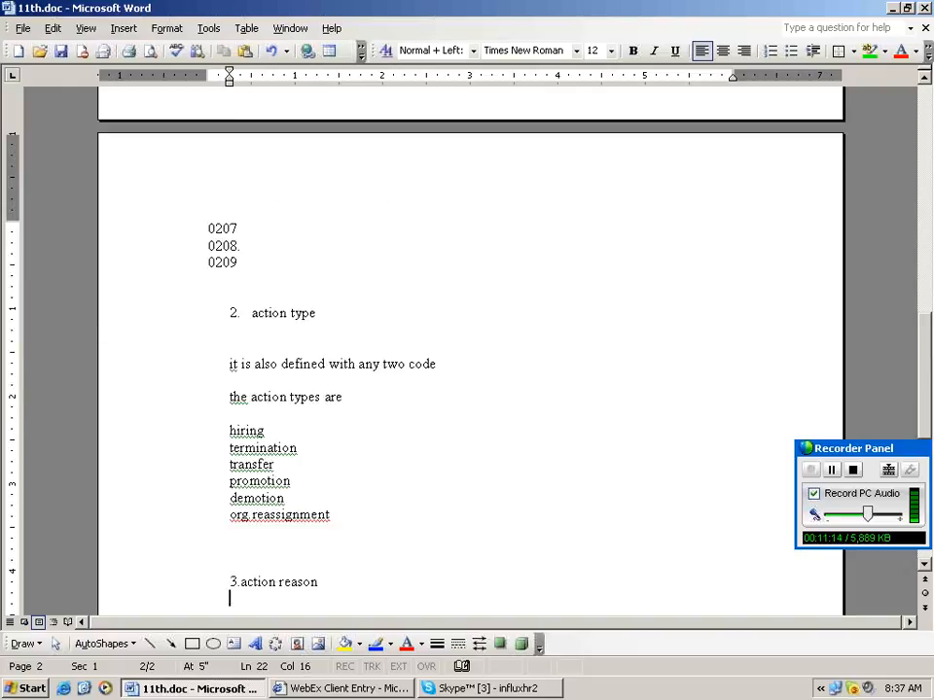
key("Return")
Note that action reason is also defined with any two and tells the system the reason.
type("th")
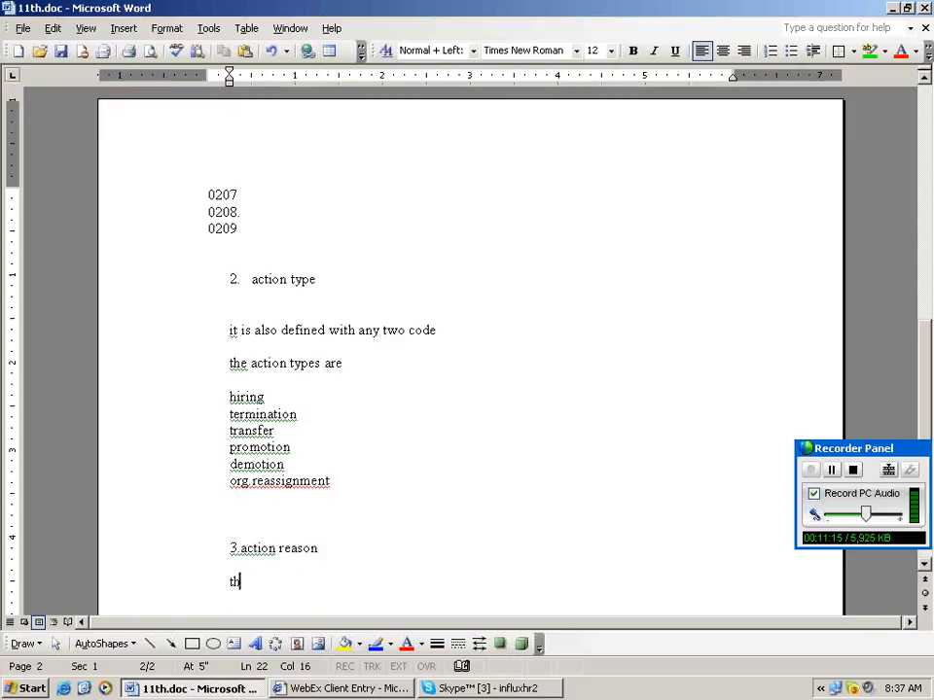
type("is is also  defined with any t")
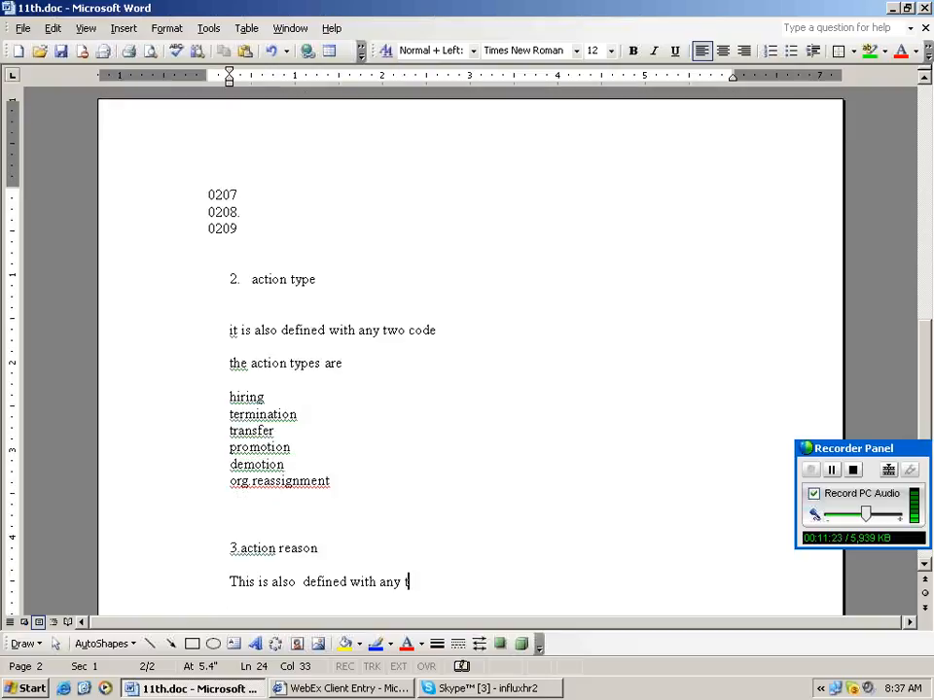
type("wo")
key("Return")
key("Return")
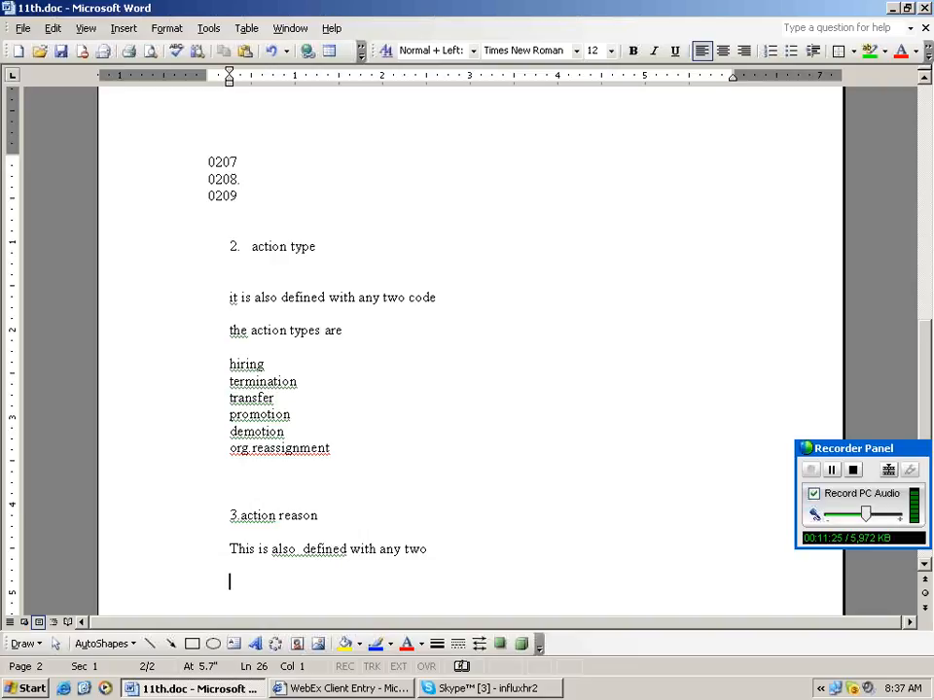
type("he")
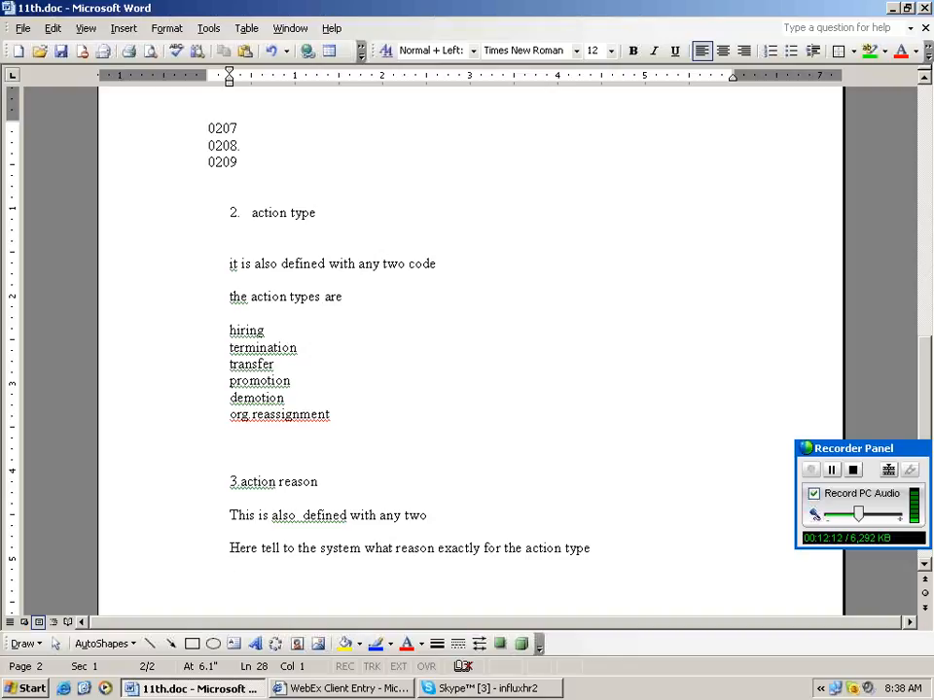
key("Return")
key("Return")
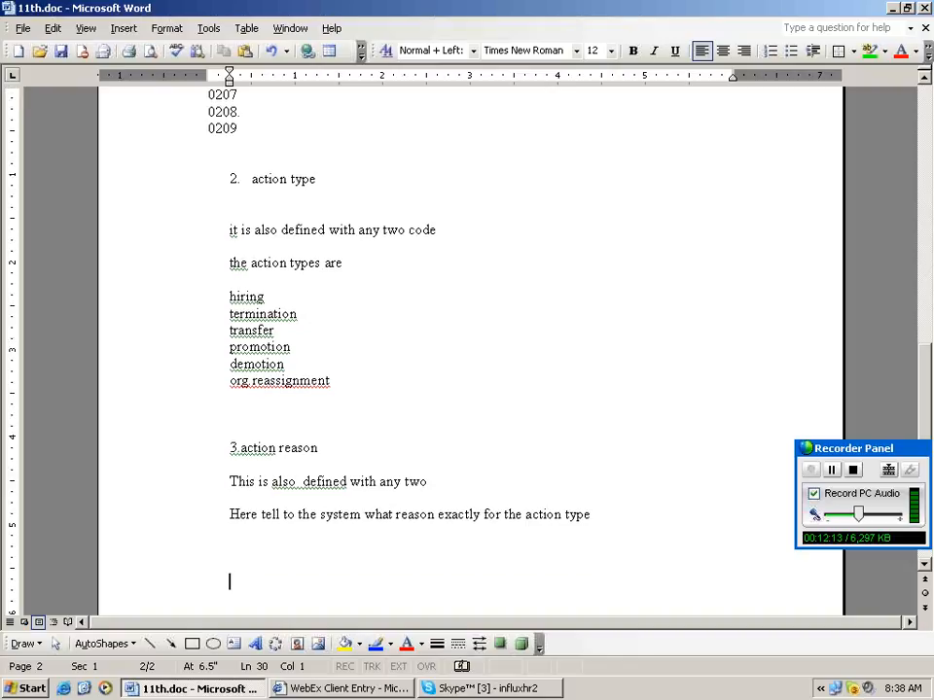
Add 'Change action menu' notes: 01---predefined, and enter action type and ugr--user group.
type("Change a")
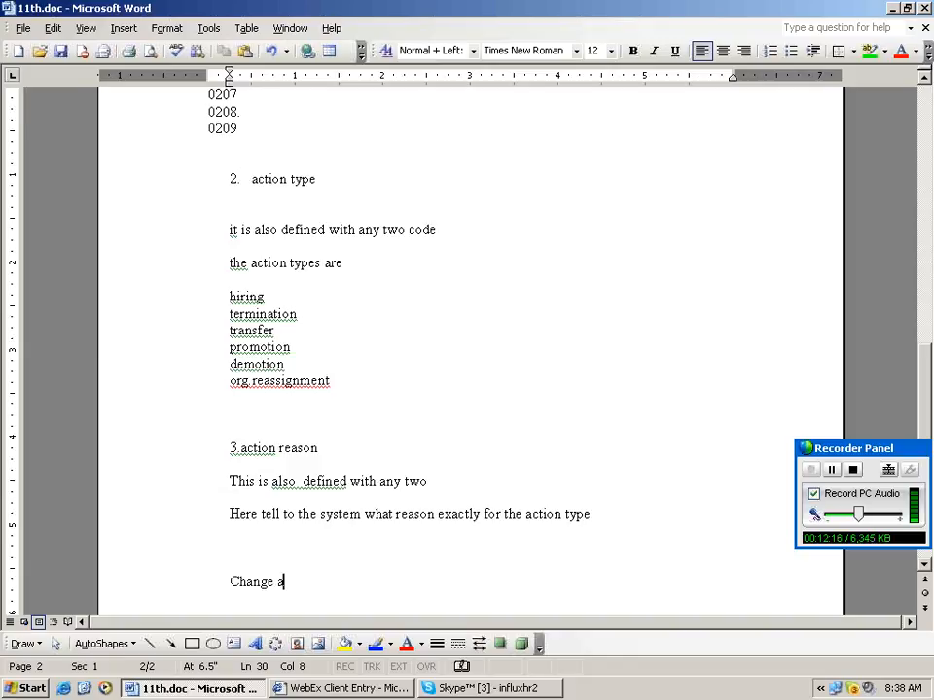
type("ction men")
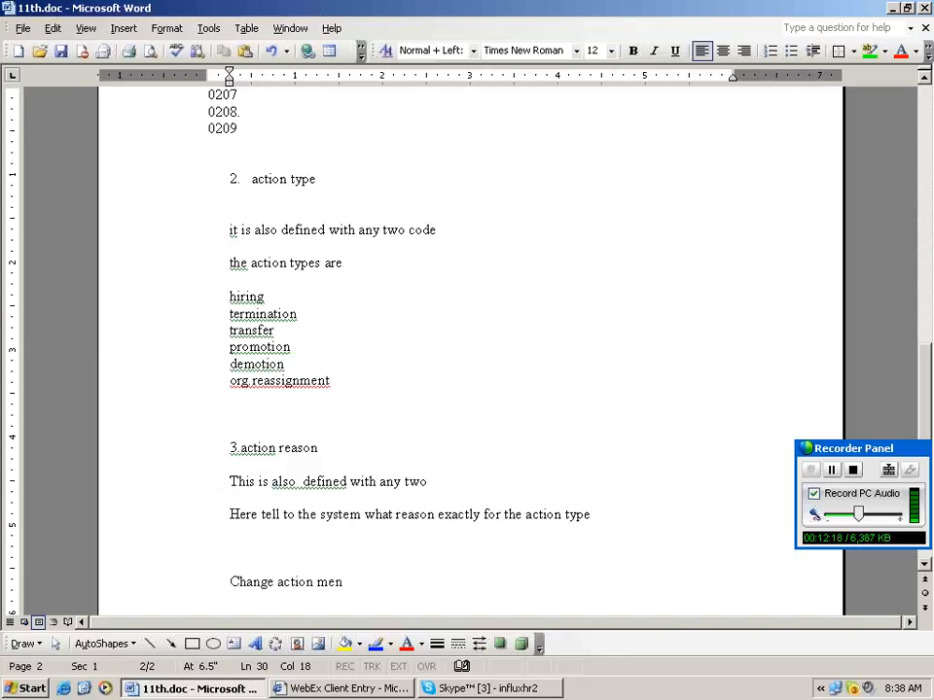
type("u")
key("Return")
type("01--")
type("-pred")
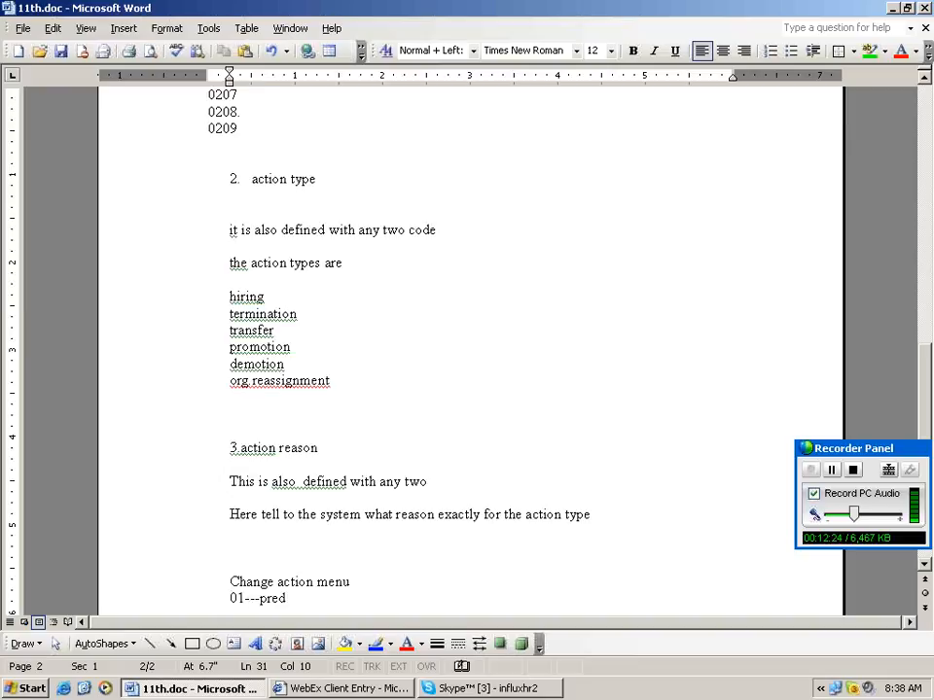
type("efined")
key("Return")
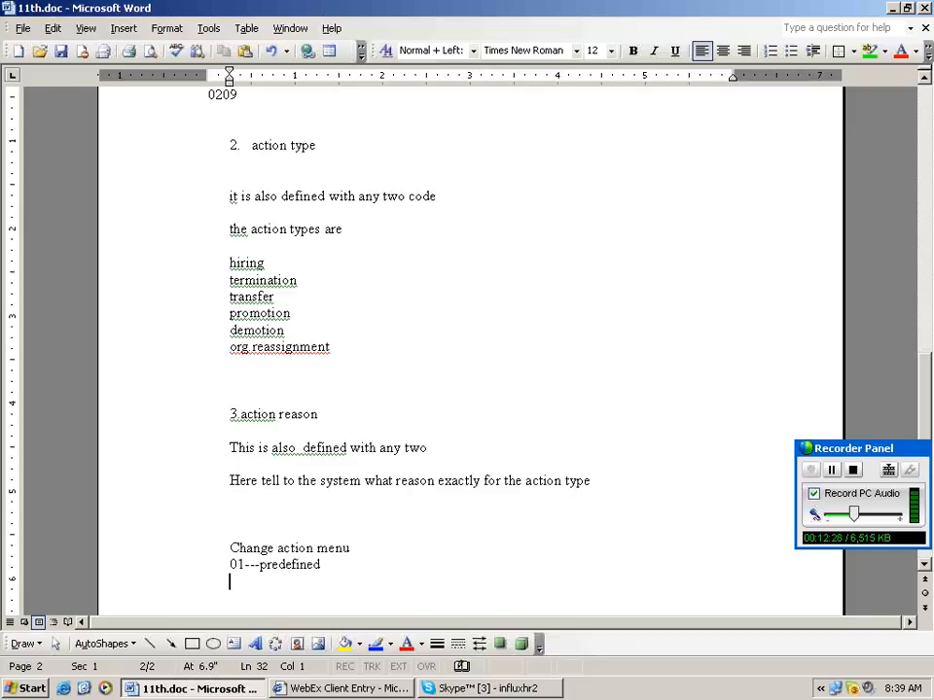
type("Enter")
type("actio")
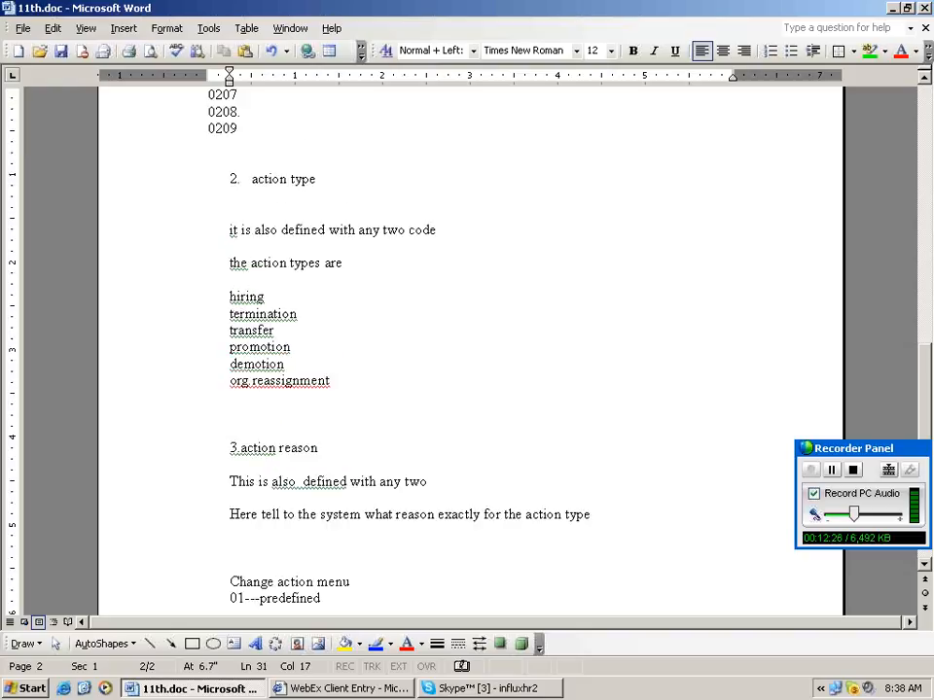
type("n type")
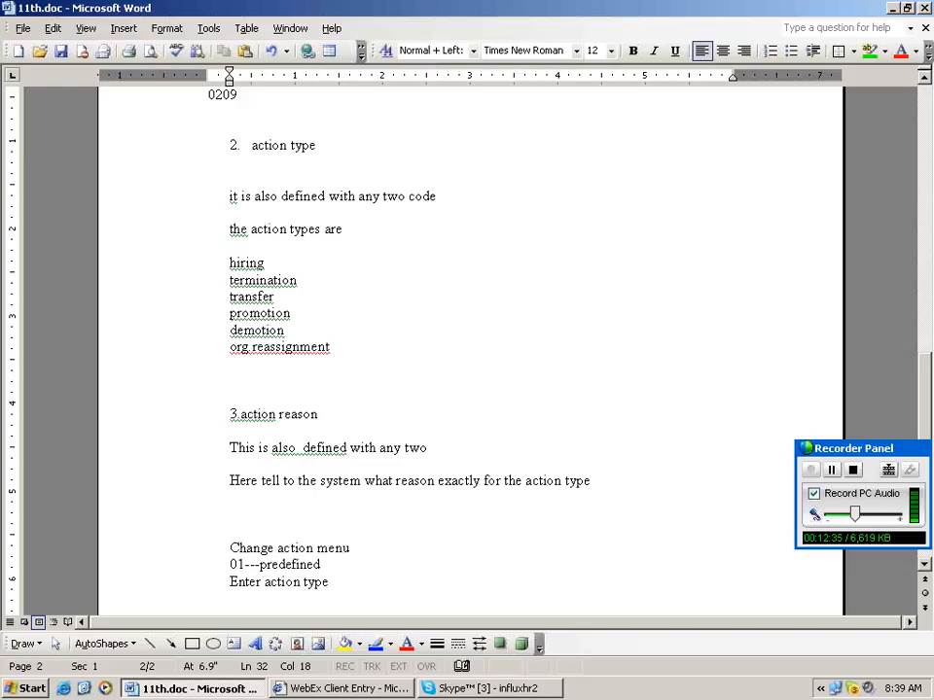
type(" and u")
type("gr--user ")
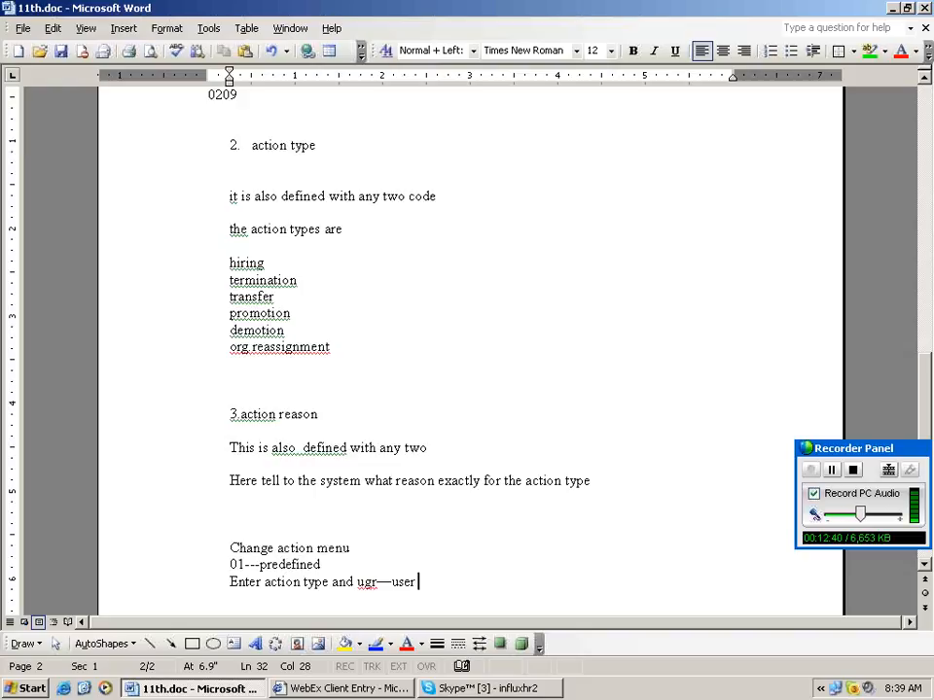
type("group")
key("Return")
key("Return")
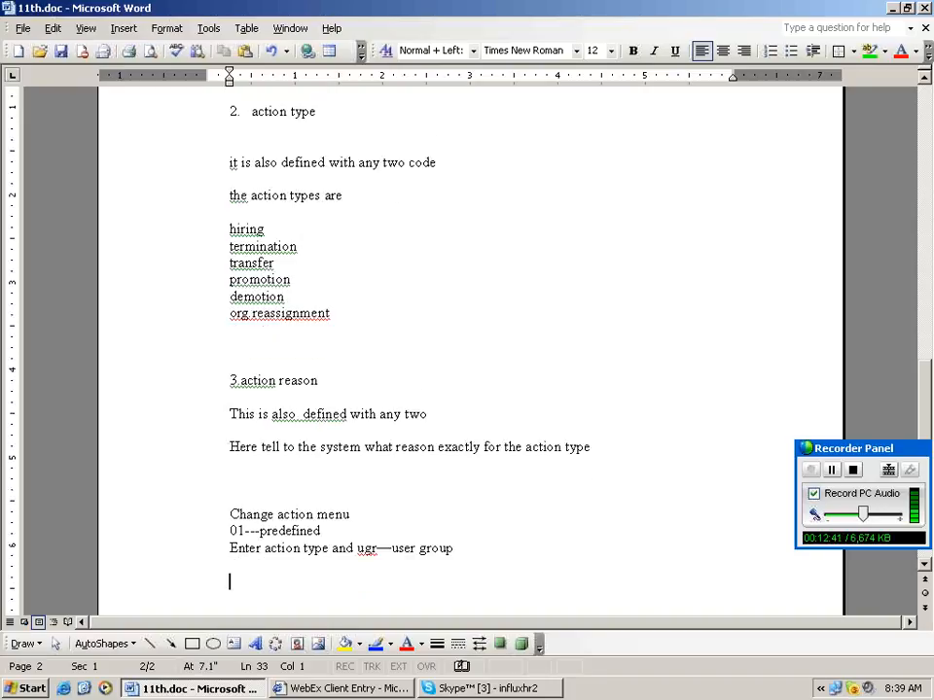
key("Return")
key("Return")
key("Return")
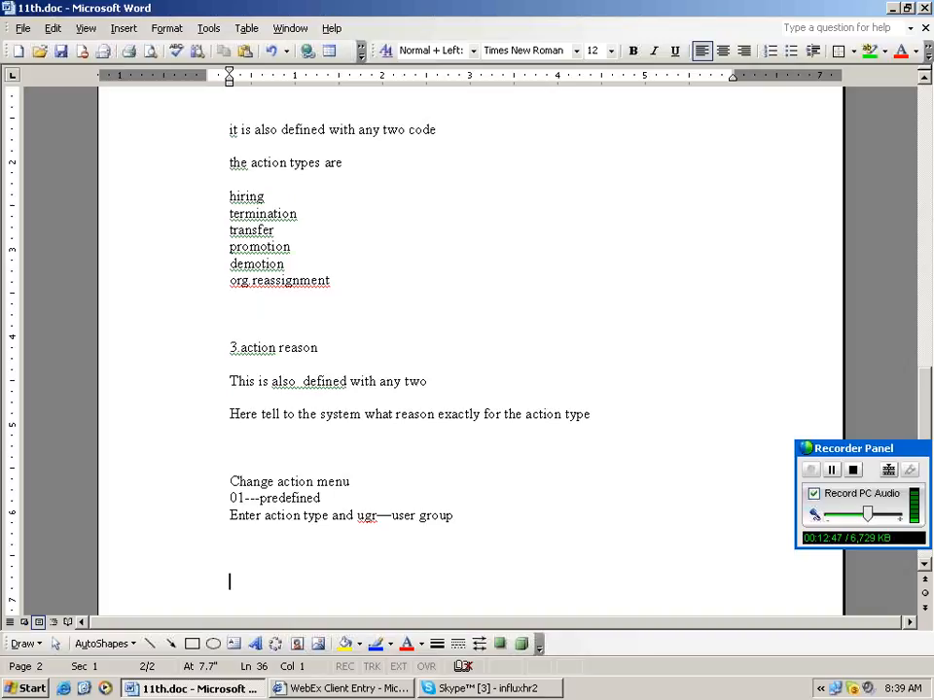
Add 'Maintain user parameters' with Molga----10 and UGR lines beneath it.
type("User")
key("BackSpace")
key("BackSpace")
key("BackSpace")
key("BackSpace")
key("BackSpace")
type("main")
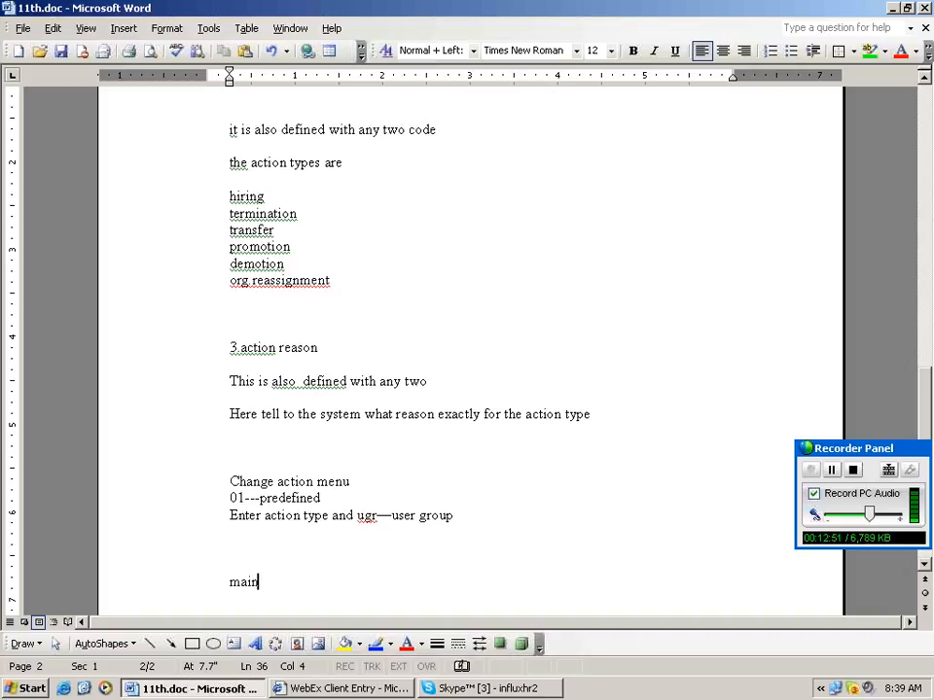
type("tain user p")
type("tain user parameters")
key("Return")
key("Return")
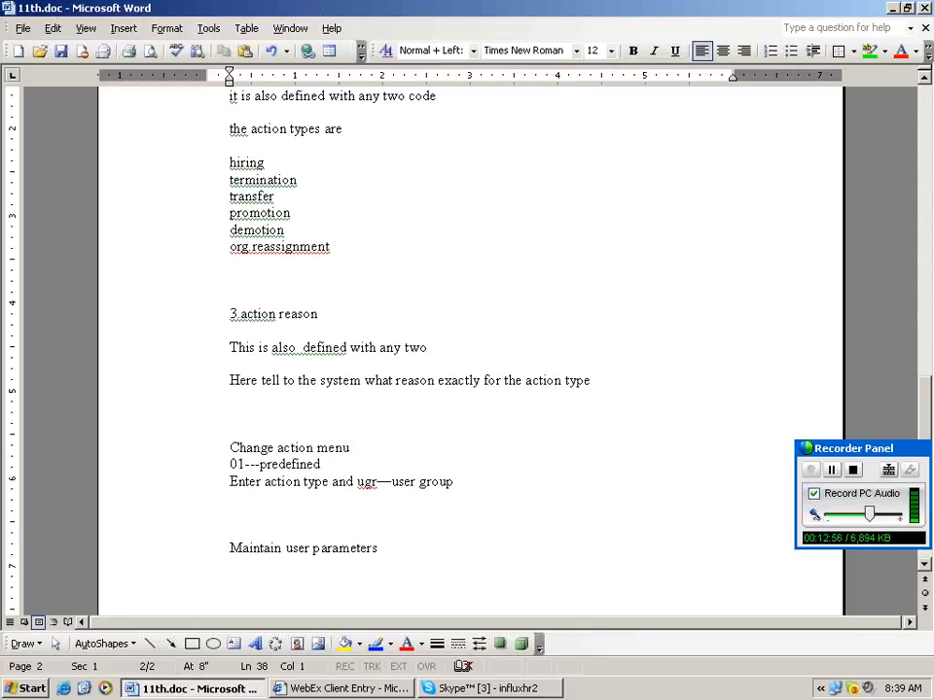
type("Molga-")
type("Molga----")
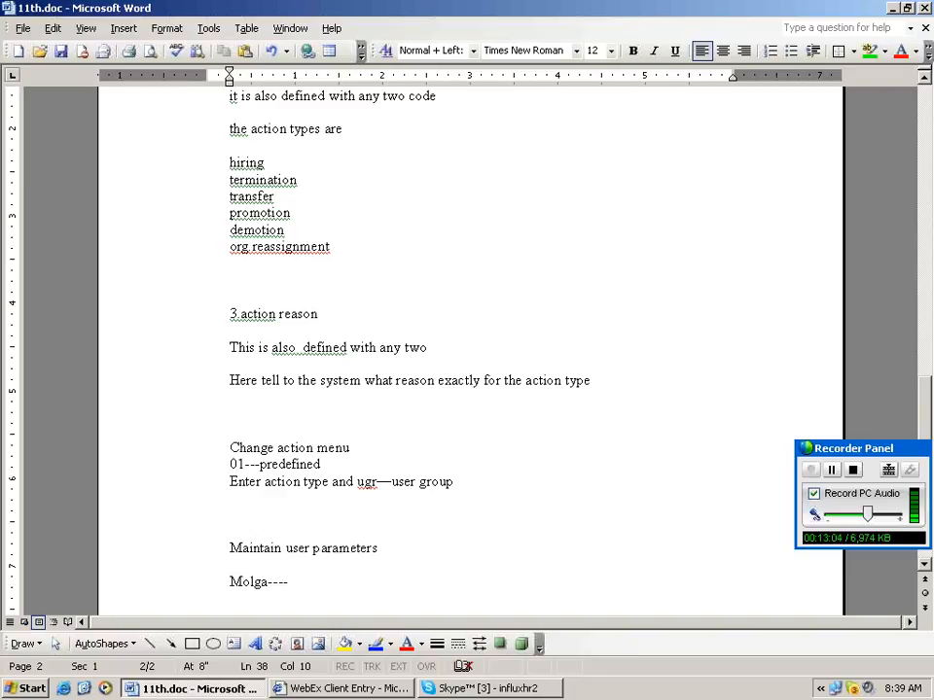
type("10")
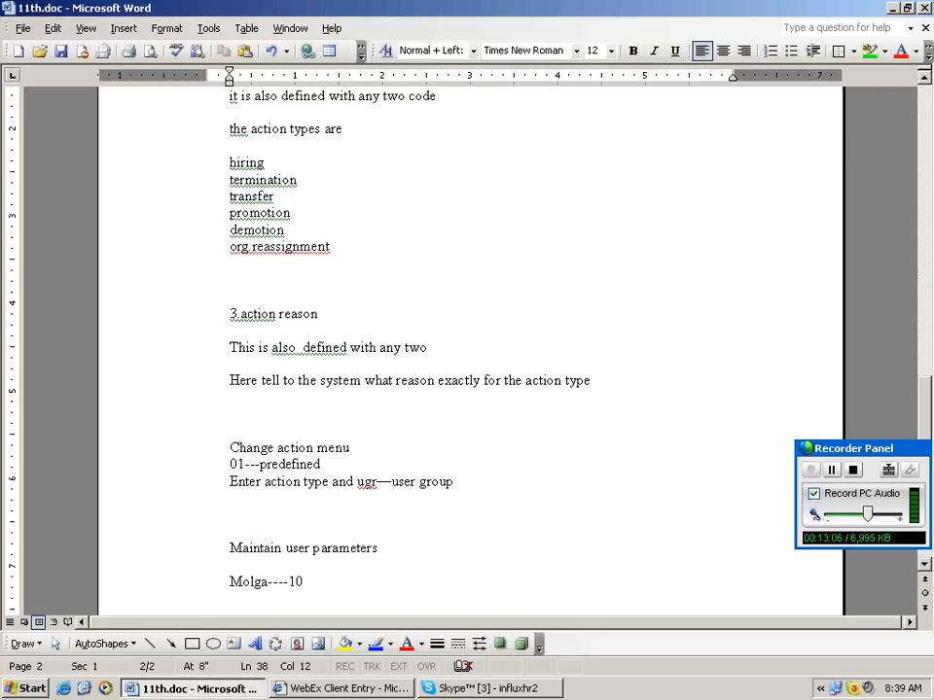
key("Return")
type("u")
key("Return")
type("UGR")
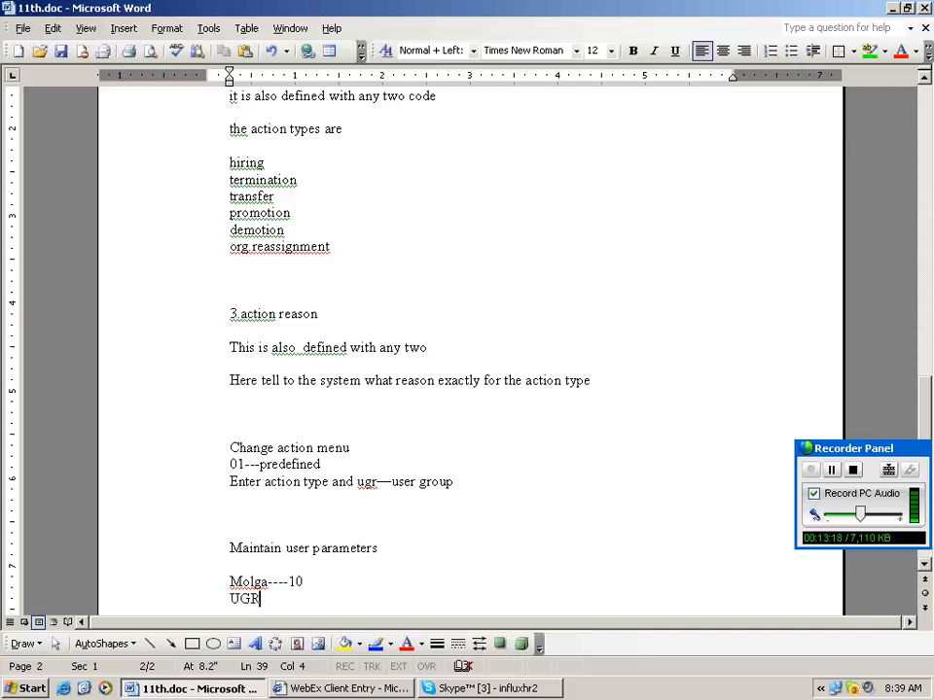
Give the UGR note under Maintain user parameters the value 98.
scroll(301, 512, "up", 7)
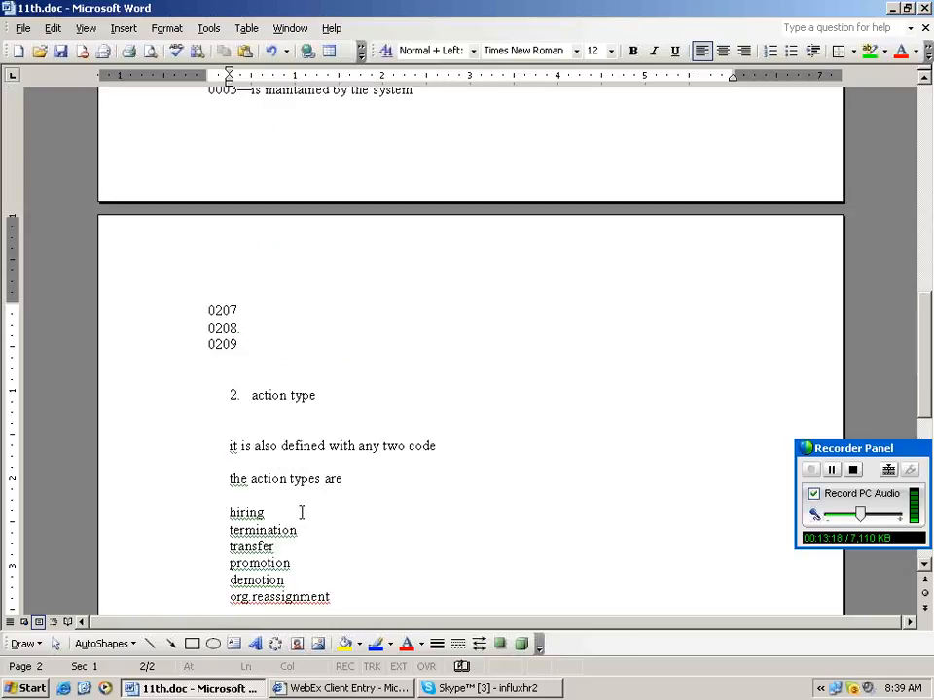
scroll(301, 513, "up", 15)
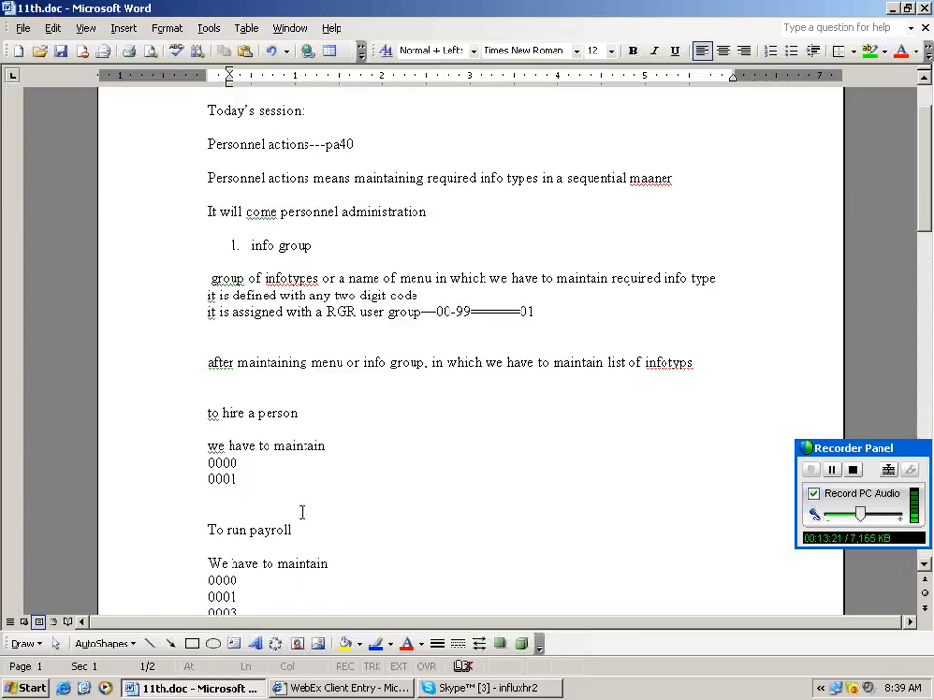
scroll(302, 512, "down", 15)
scroll(303, 513, "up", 15)
scroll(464, 317, "down", 15)
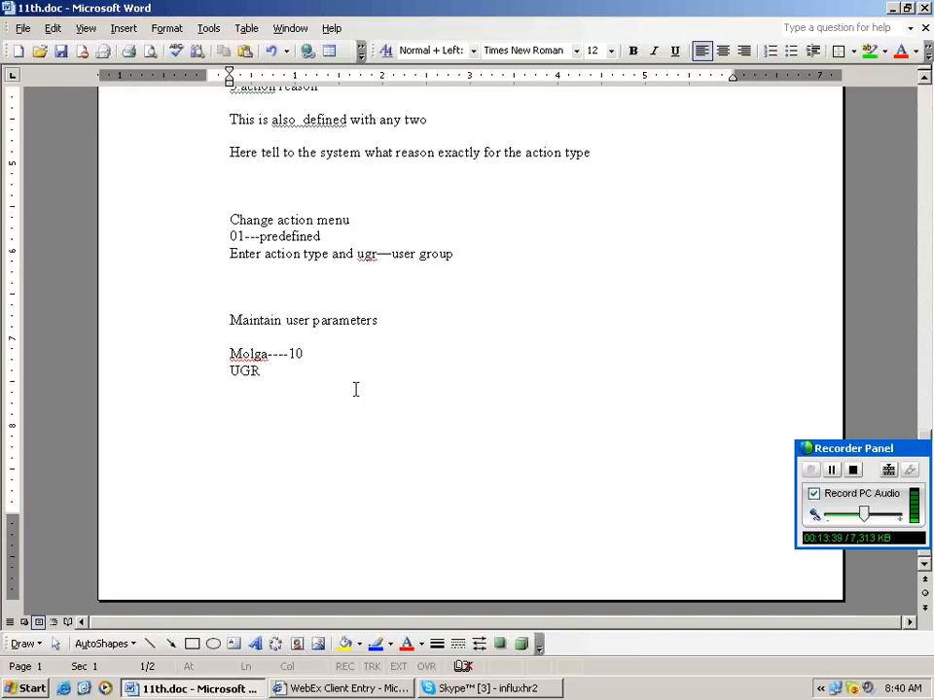
left_click(355, 389)
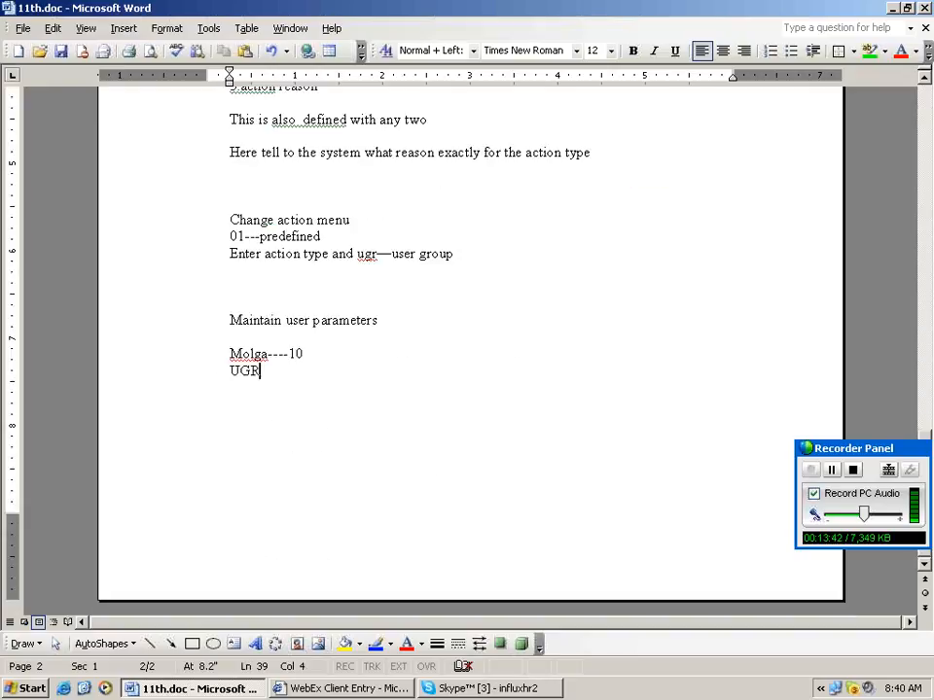
type("9")
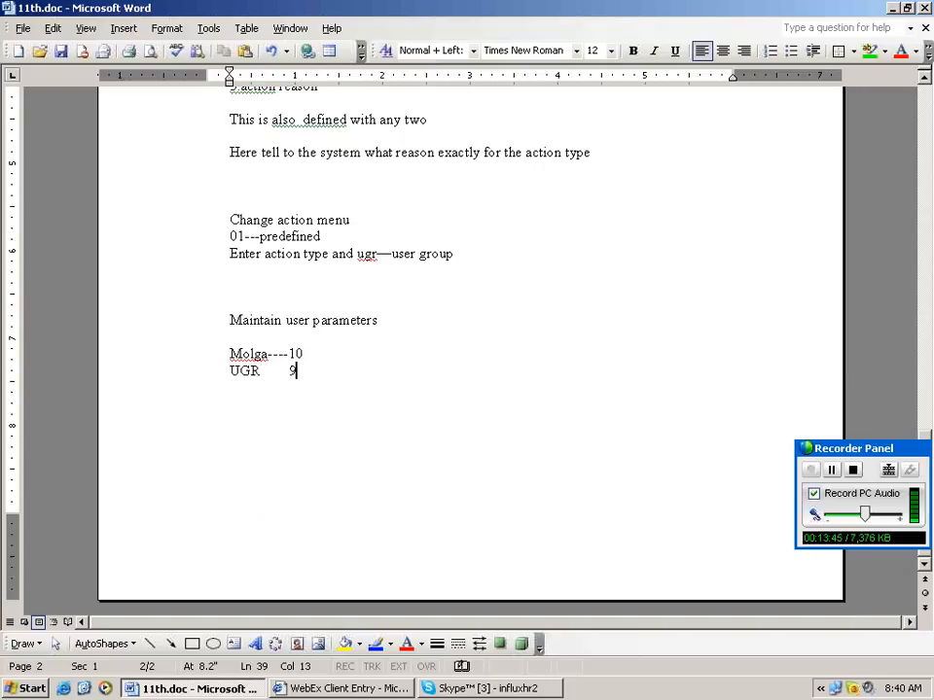
type("8")
type("8")
key("Return")
key("Return")
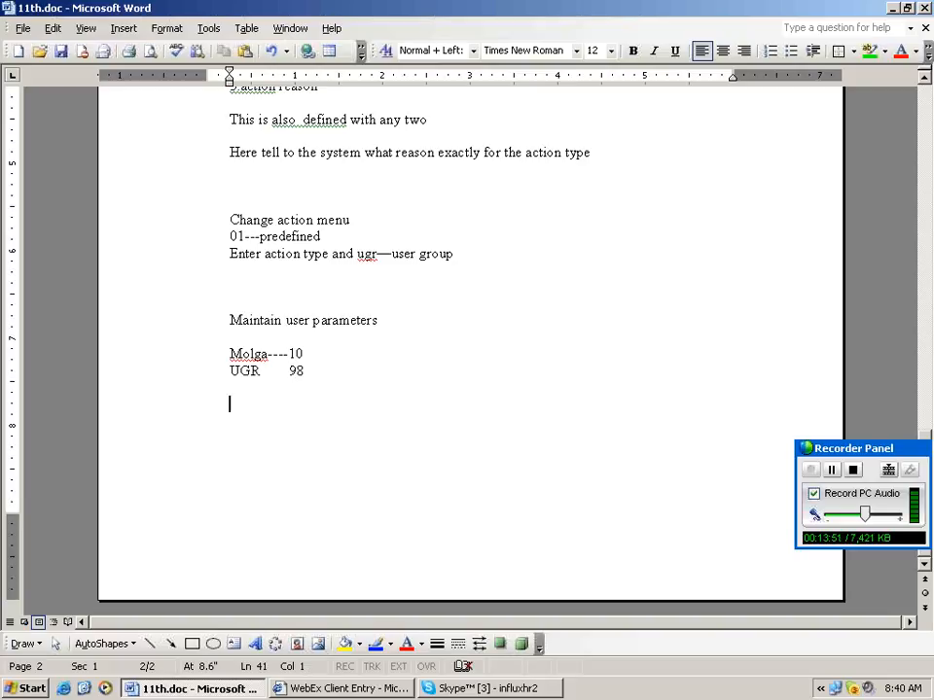
Append ---98 to the user-group range line on the first page.
scroll(266, 365, "up", 9)
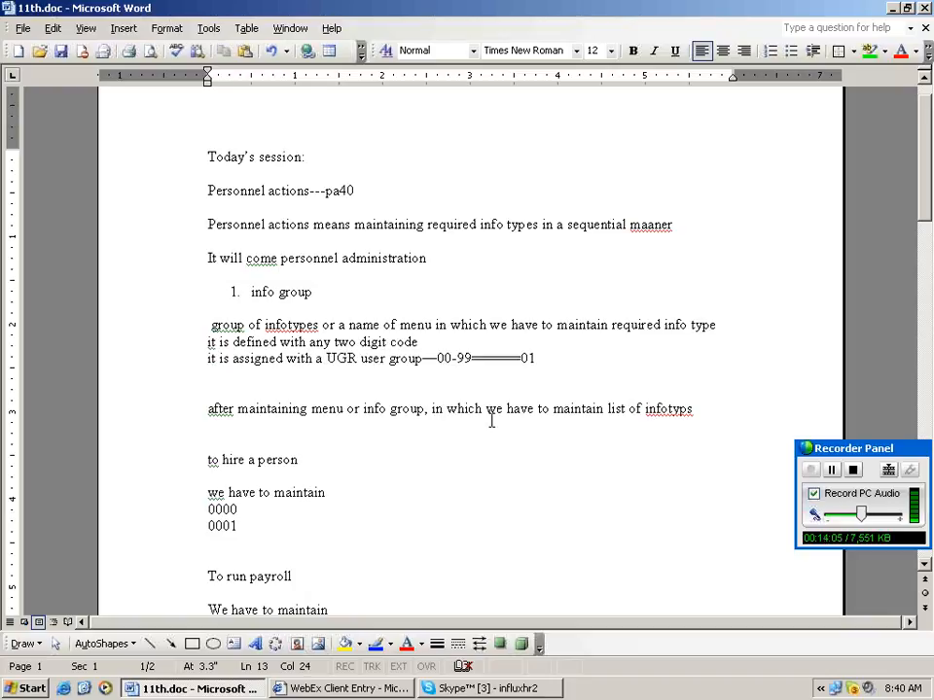
key("End")
type("---")
type("98")
scroll(599, 458, "down", 3)
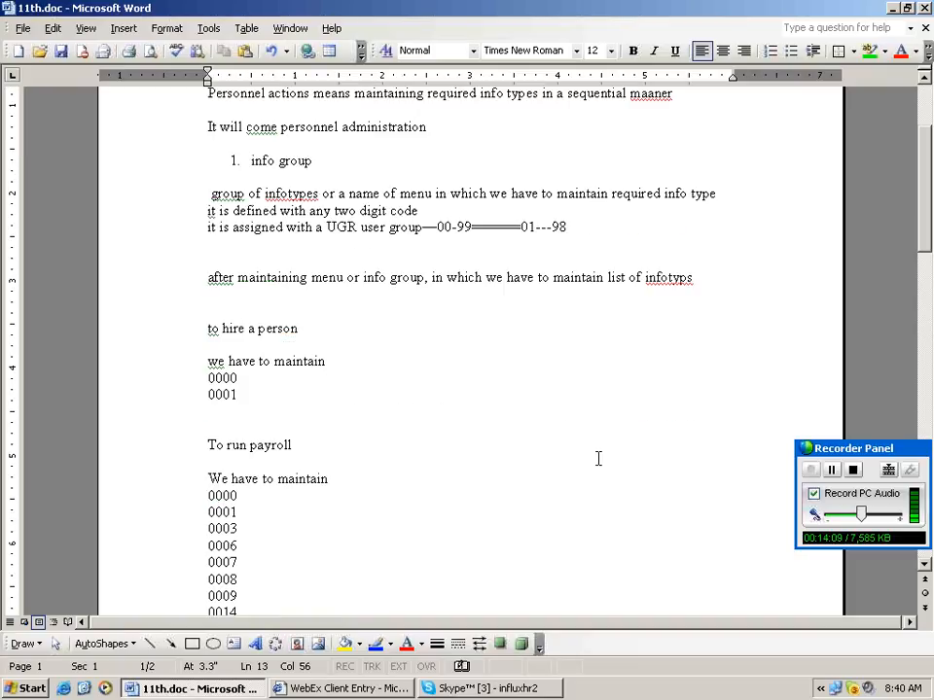
scroll(599, 459, "down", 15)
left_click(293, 408)
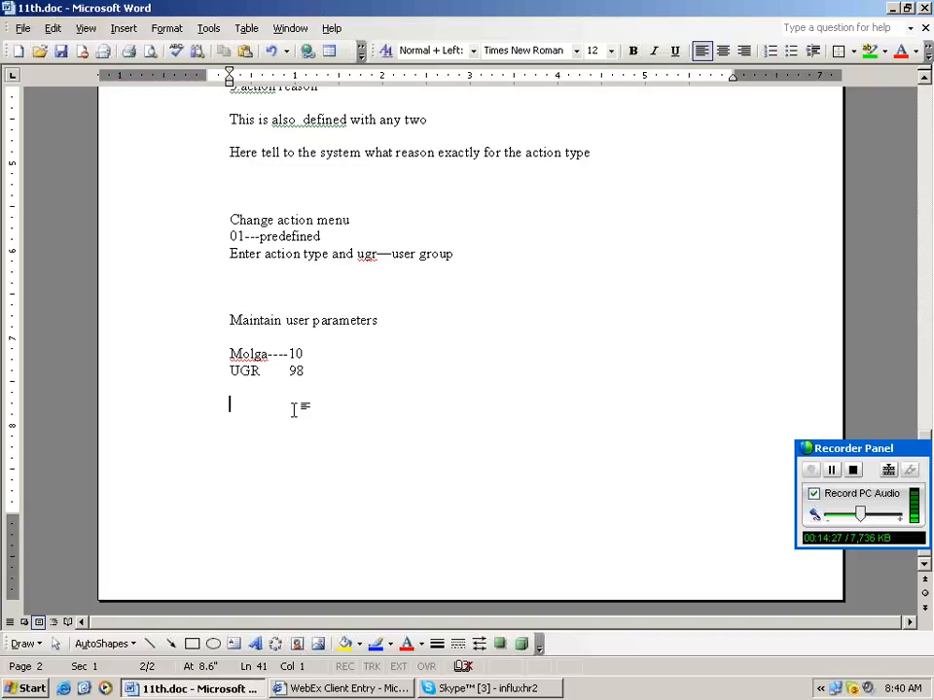
Add a double border line and a 'Number ranges:' note on 8 digit employee numbers.
type("============")
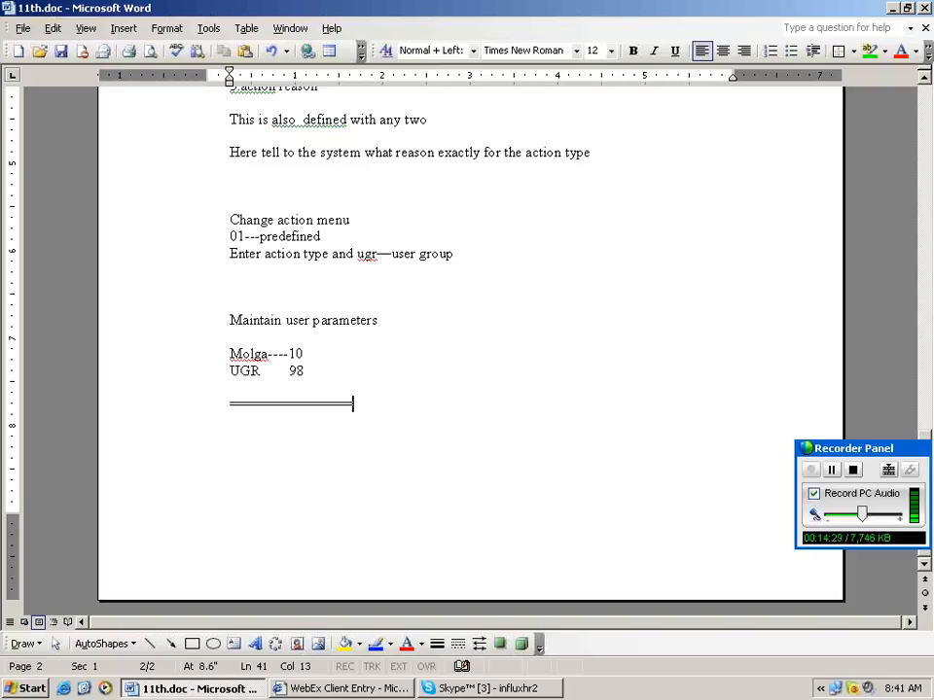
key("Return")
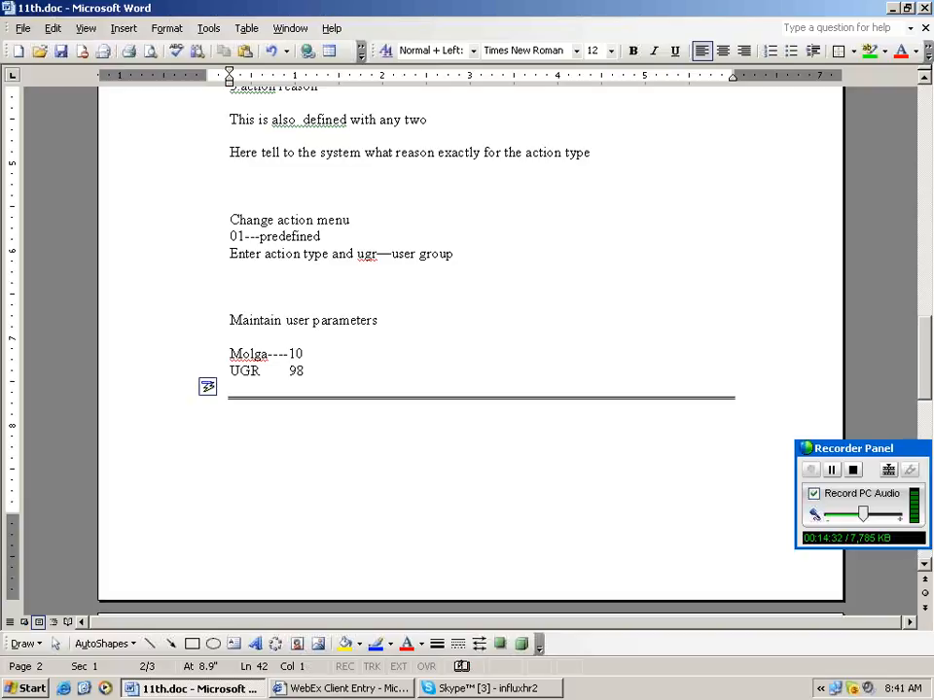
type("Number")
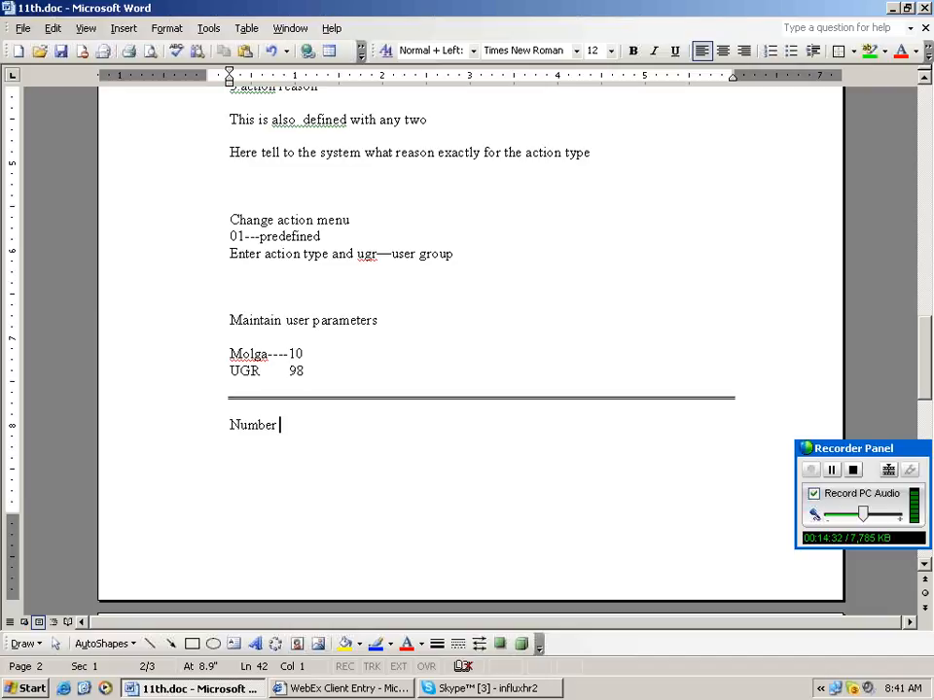
type("ranges:")
key("Return")
key("Return")
type("In sap every employee will be assigned with a")
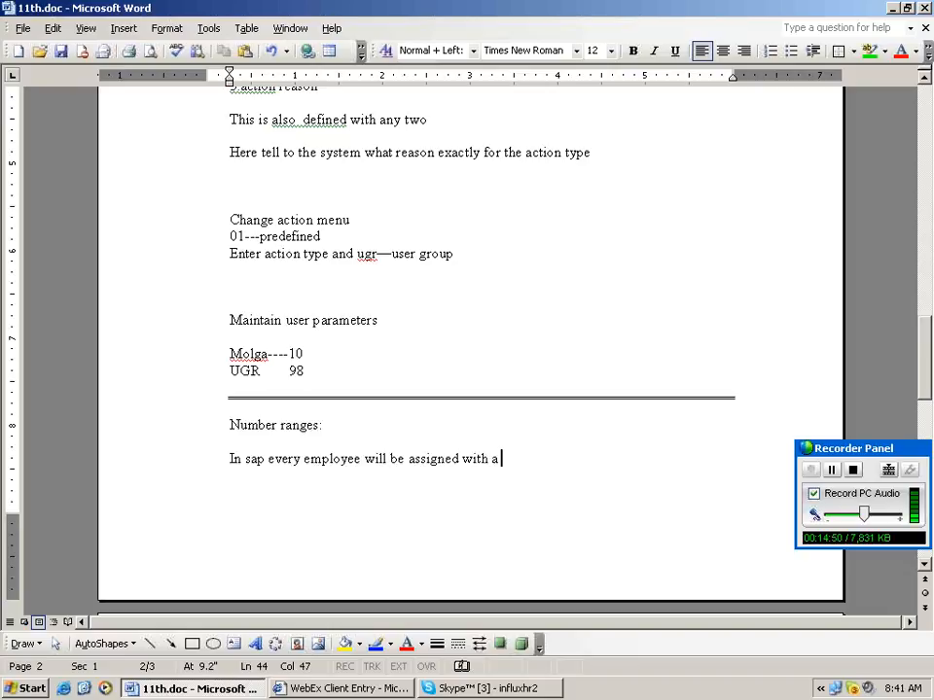
type("8 digit numer nu")
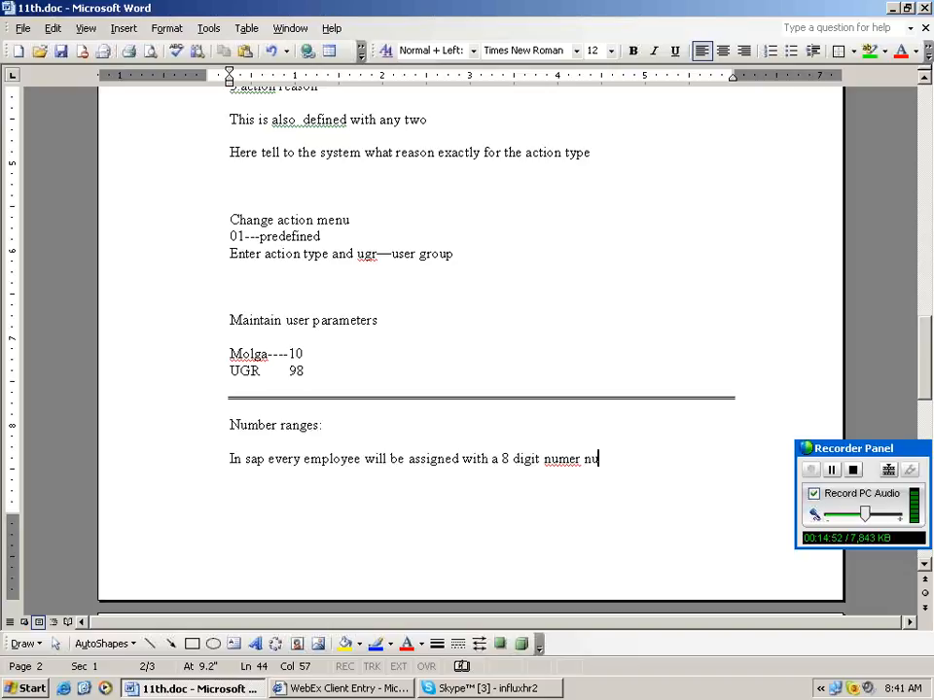
key("BackSpace")
key("BackSpace")
key("BackSpace")
key("BackSpace")
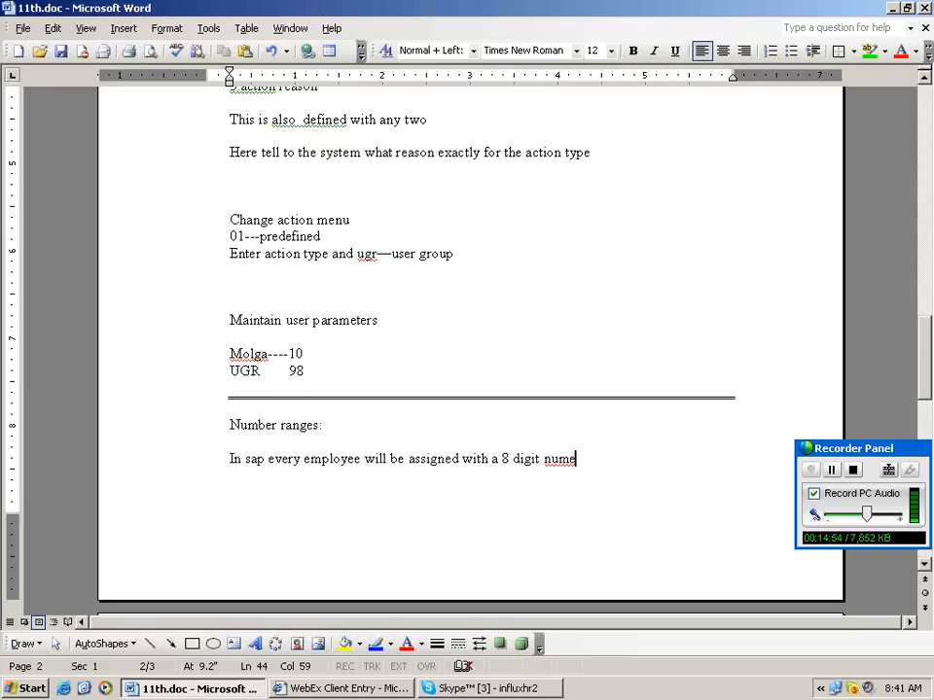
type("ric numbers ----employee")
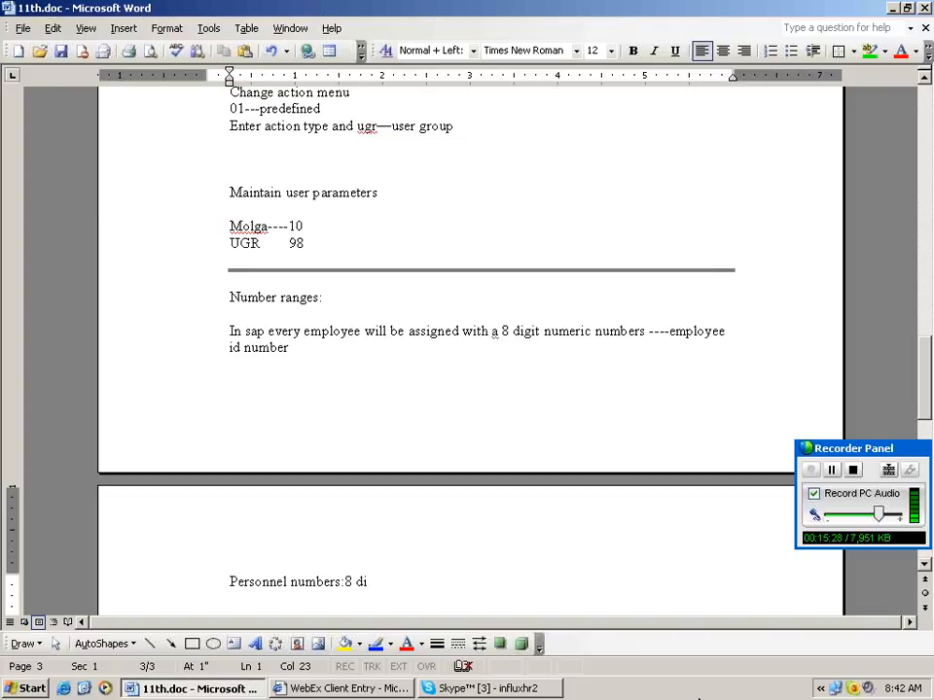
Complete the personnel numbers line to read '8 digit code'.
left_click(510, 690)
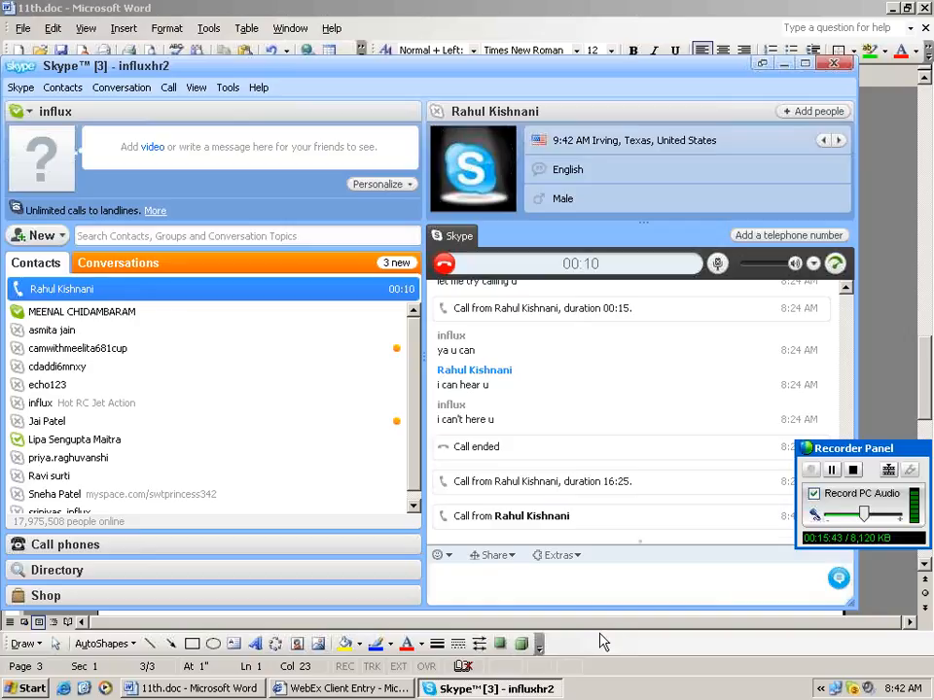
left_click(600, 638)
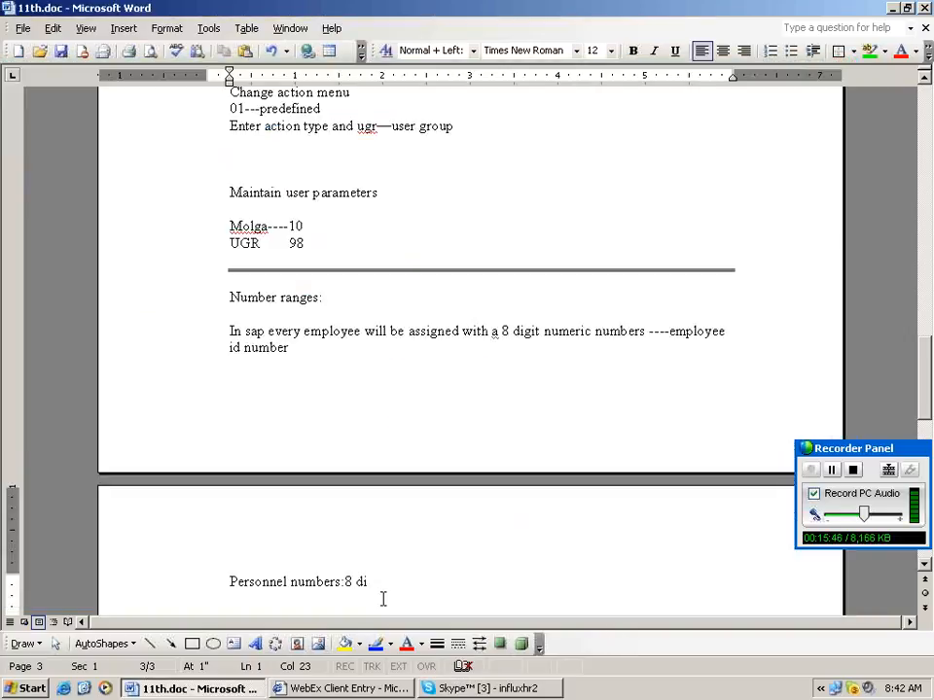
scroll(340, 570, "down", 2)
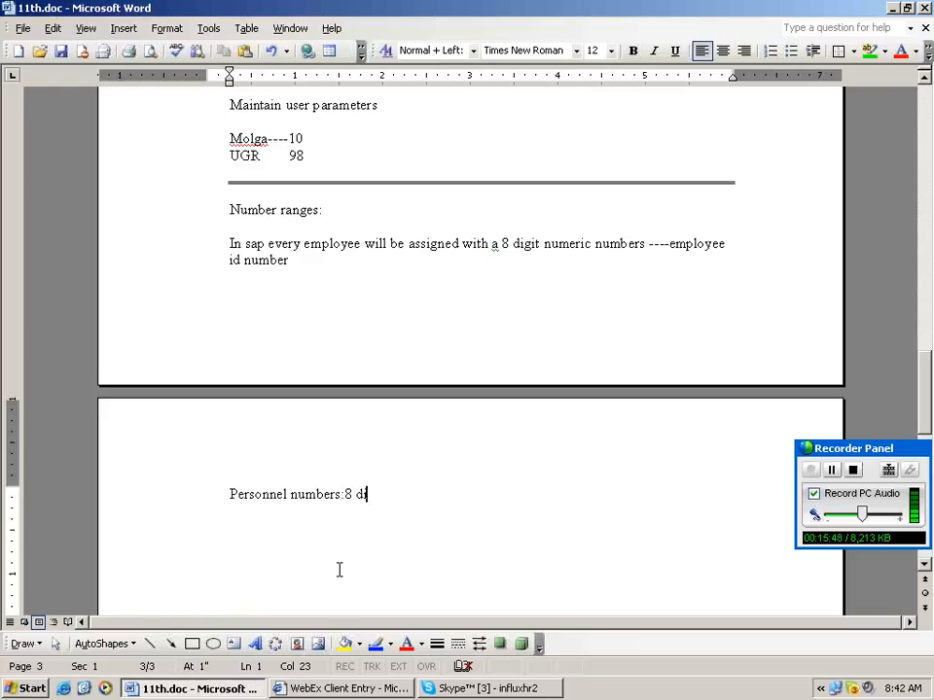
type("git coe")
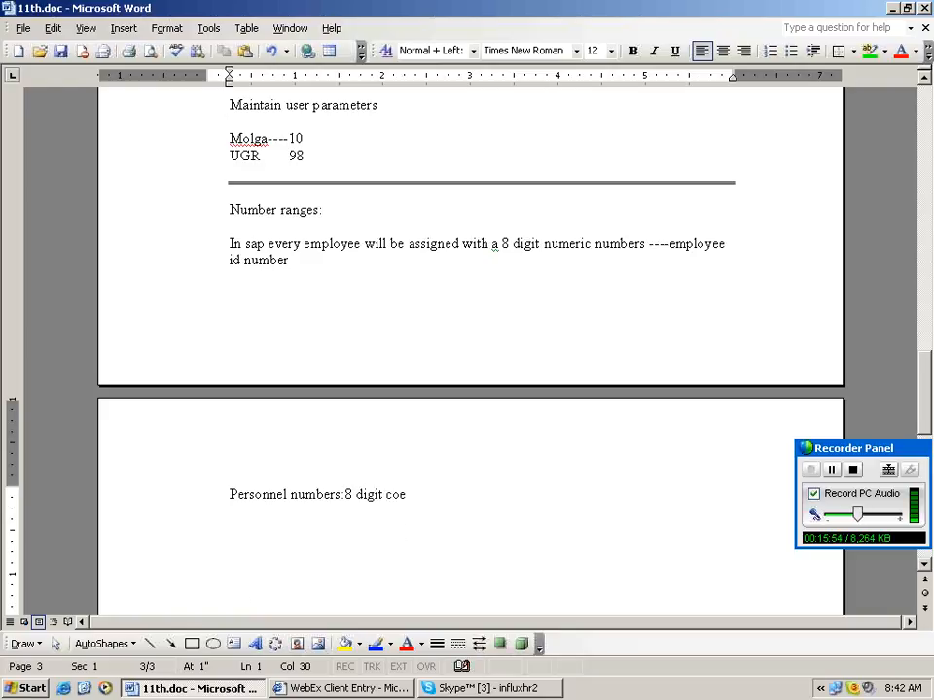
key("BackSpace")
type("de")
Add the example range line ending 'to 000000100' below it.
key("Return")
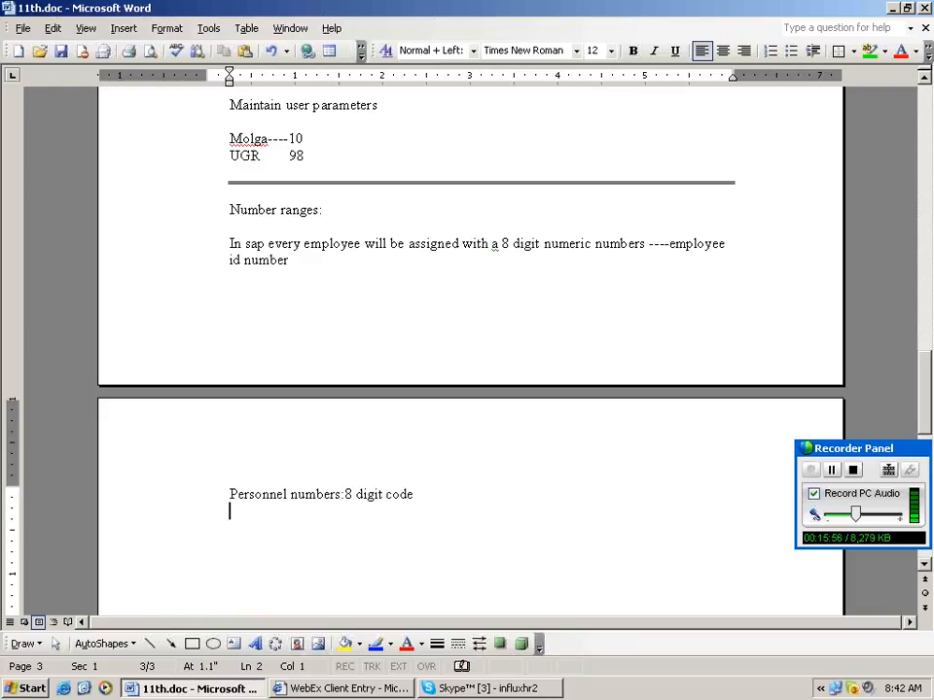
key("Return")
type("01")
key("BackSpace")
key("BackSpace")
key("BackSpace")
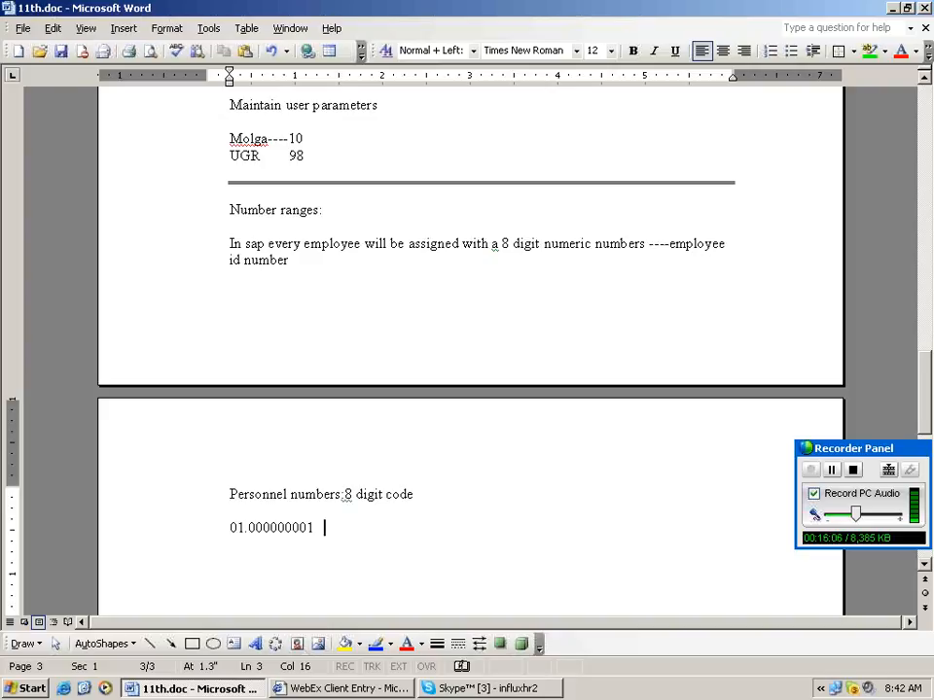
type("to 00000")
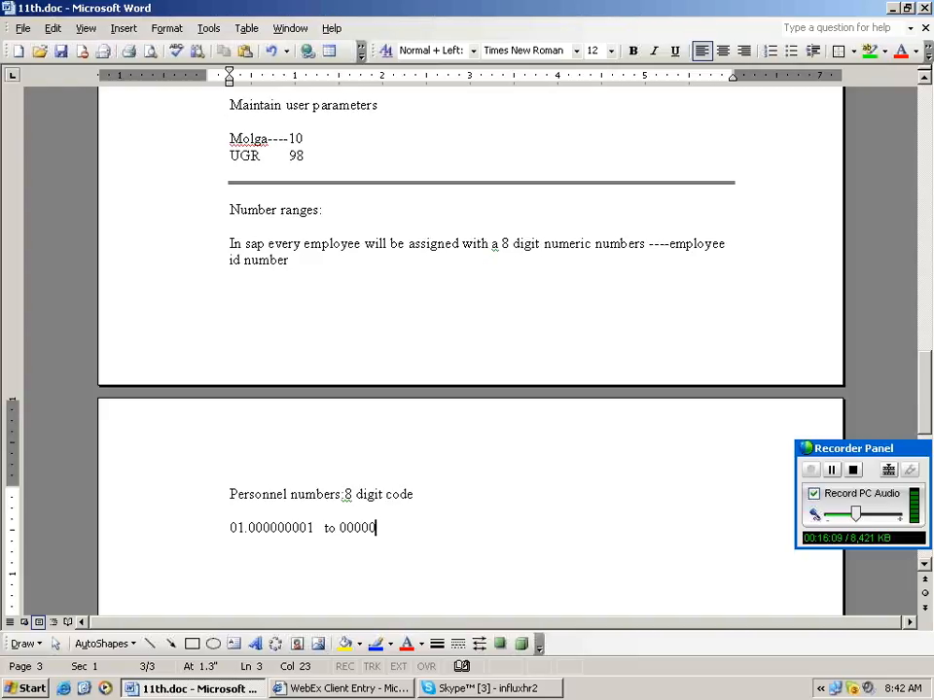
type("0100")
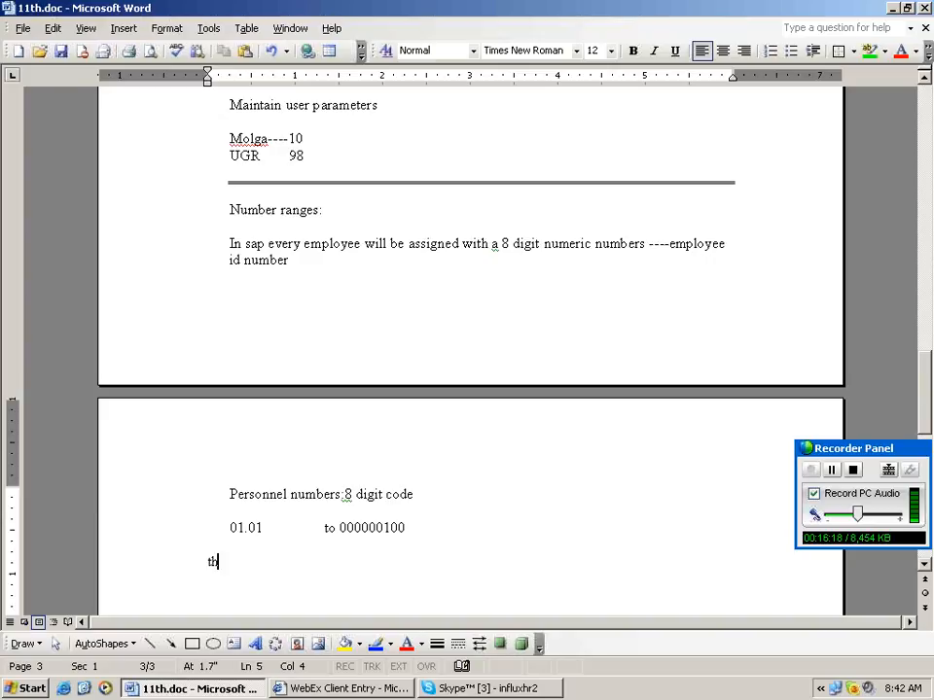
Finish the sentence so number ranges are called 'number range intervals'.
type("e above number ranges are called")
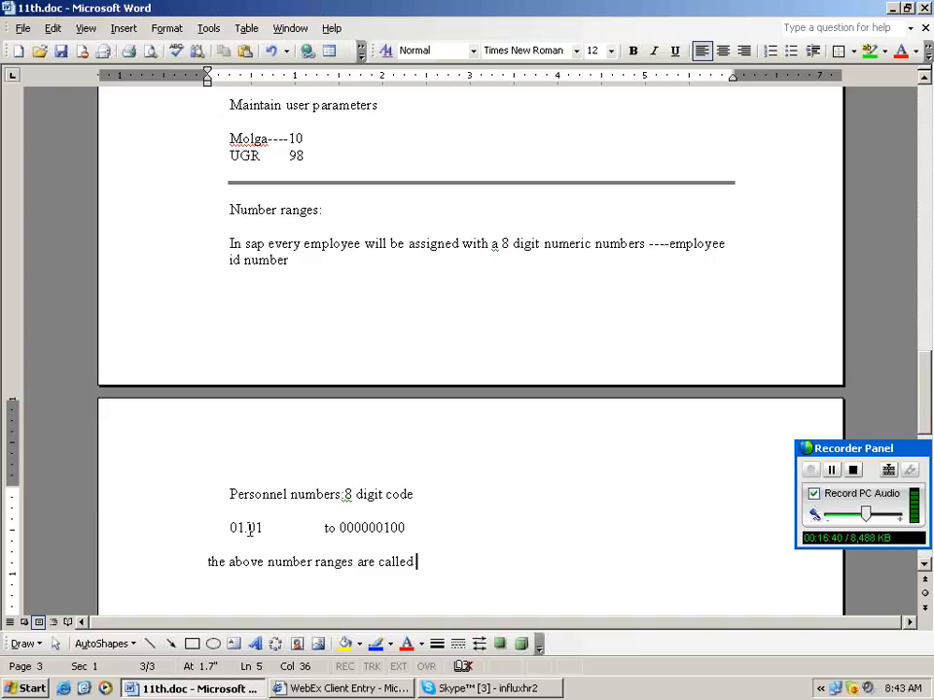
key("Return")
key("Return")
scroll(365, 551, "down", 3)
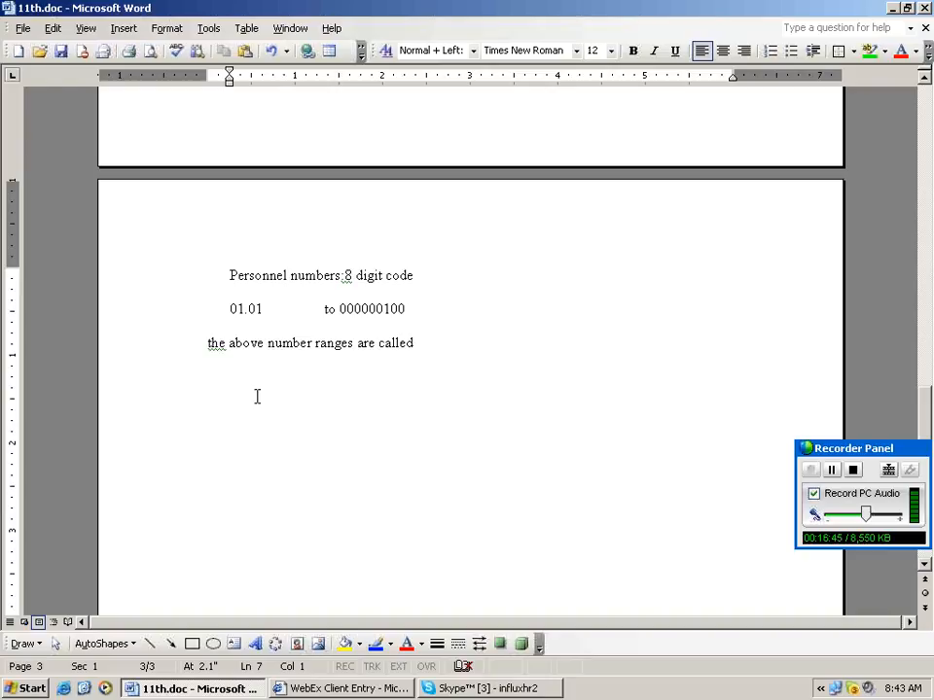
key("BackSpace")
key("BackSpace")
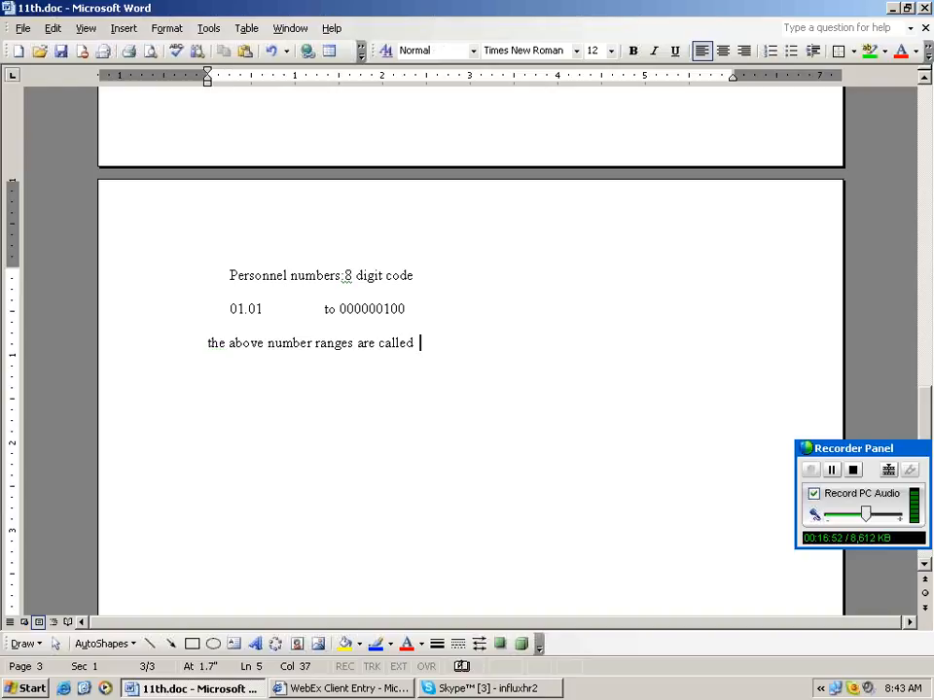
type("number r")
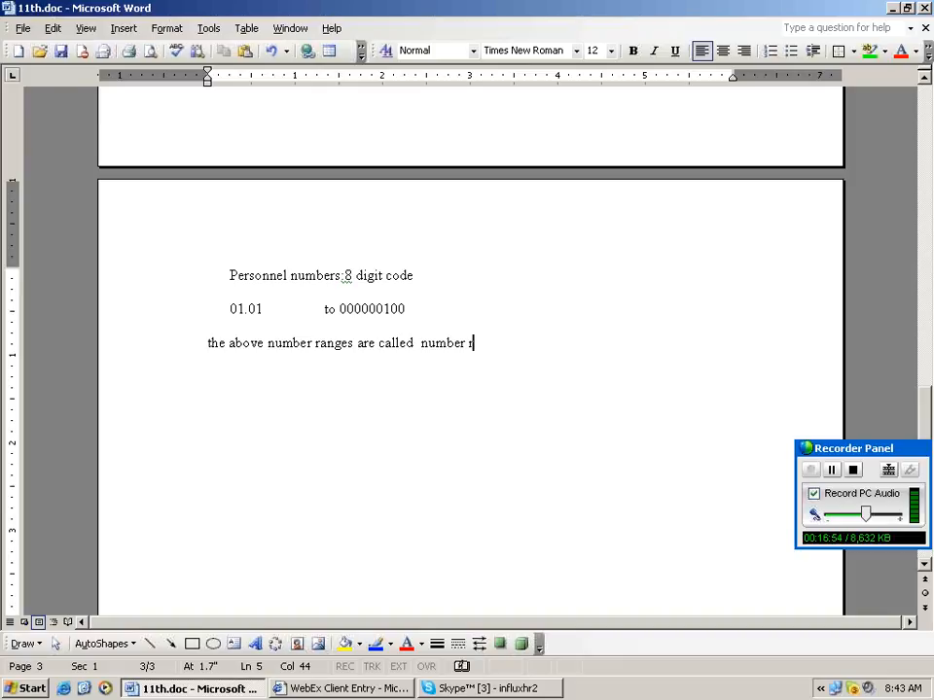
type("nages")
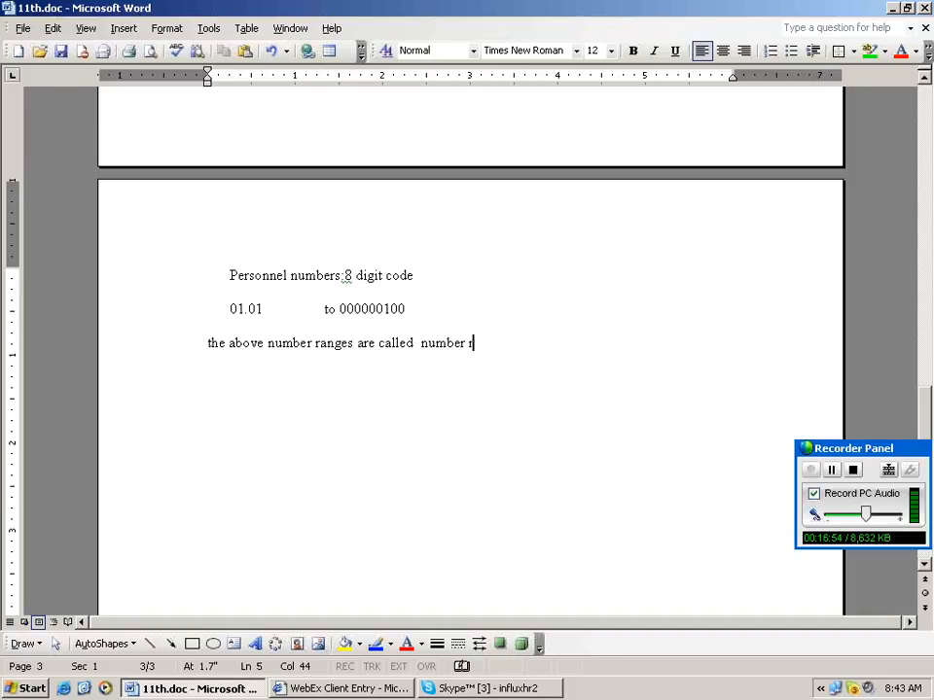
type("nage inter")
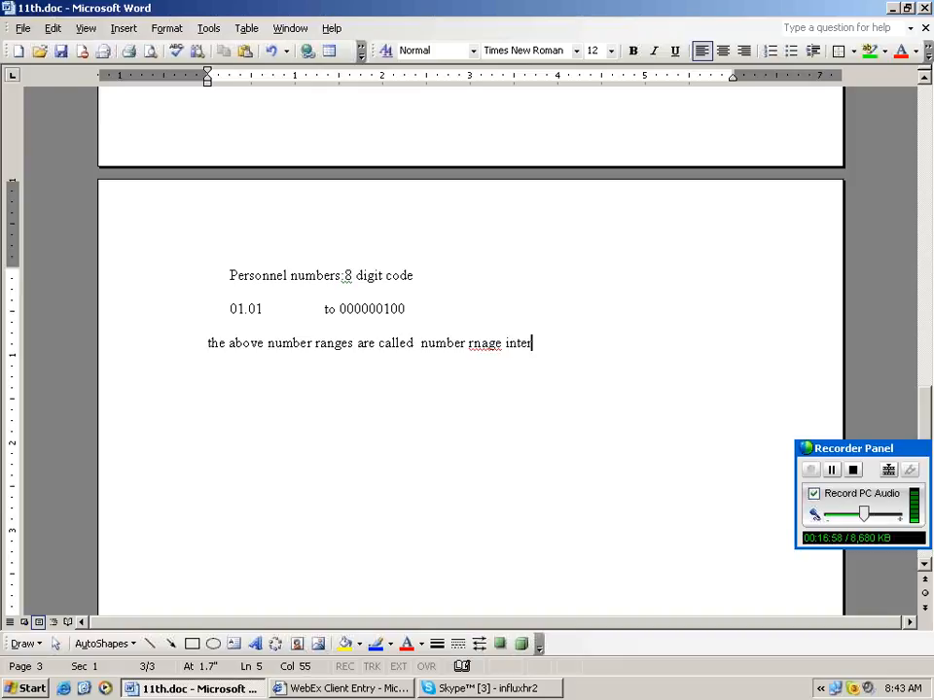
type("vals")
key("Return")
key("Return")
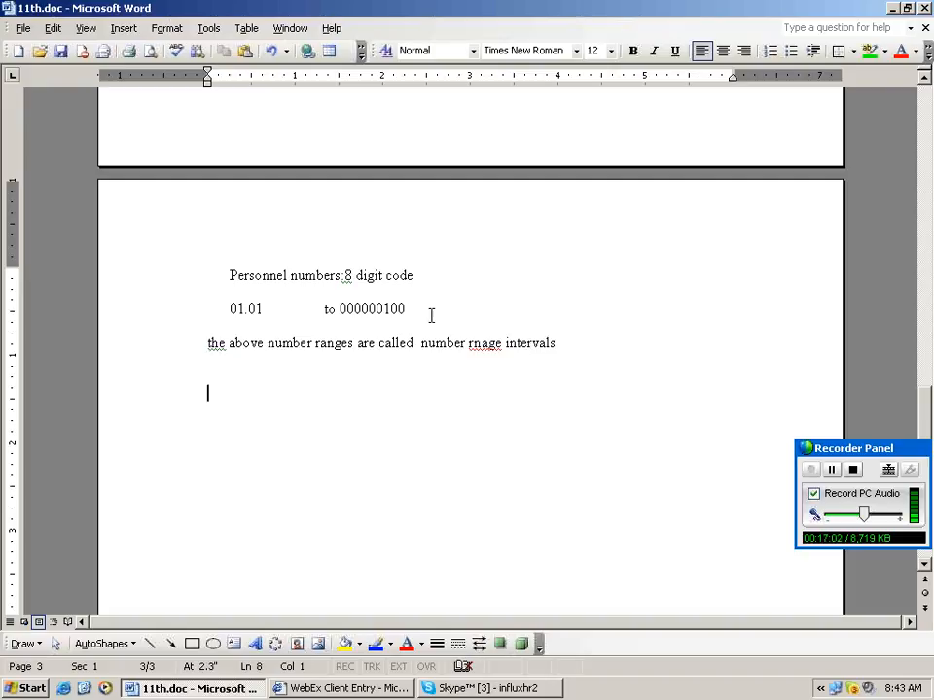
Add 'we can assign in two ways' with a numbered list: internal, external.
left_click(431, 314)
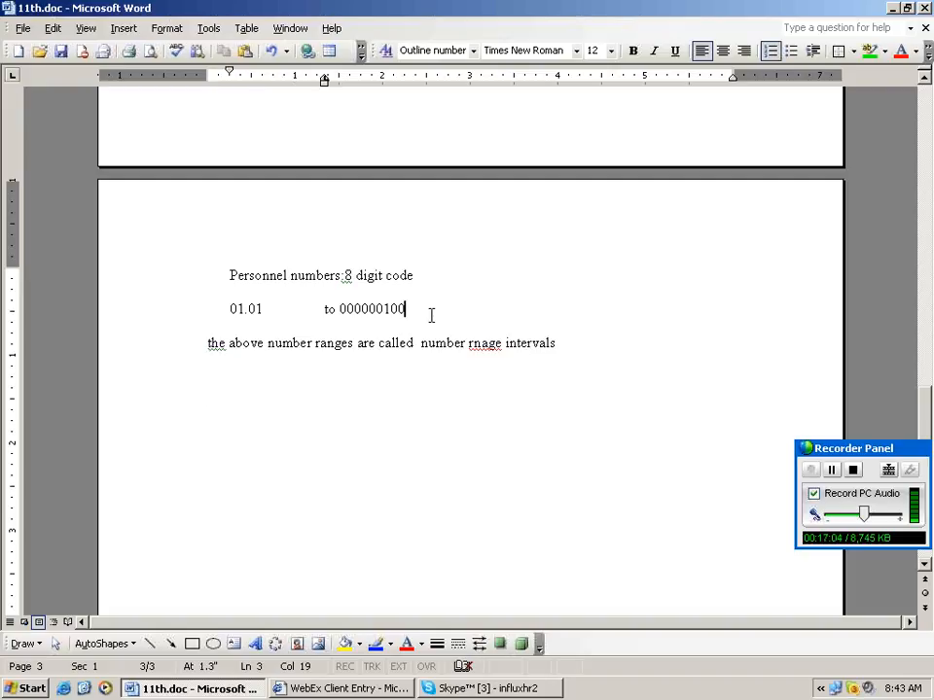
left_click(273, 396)
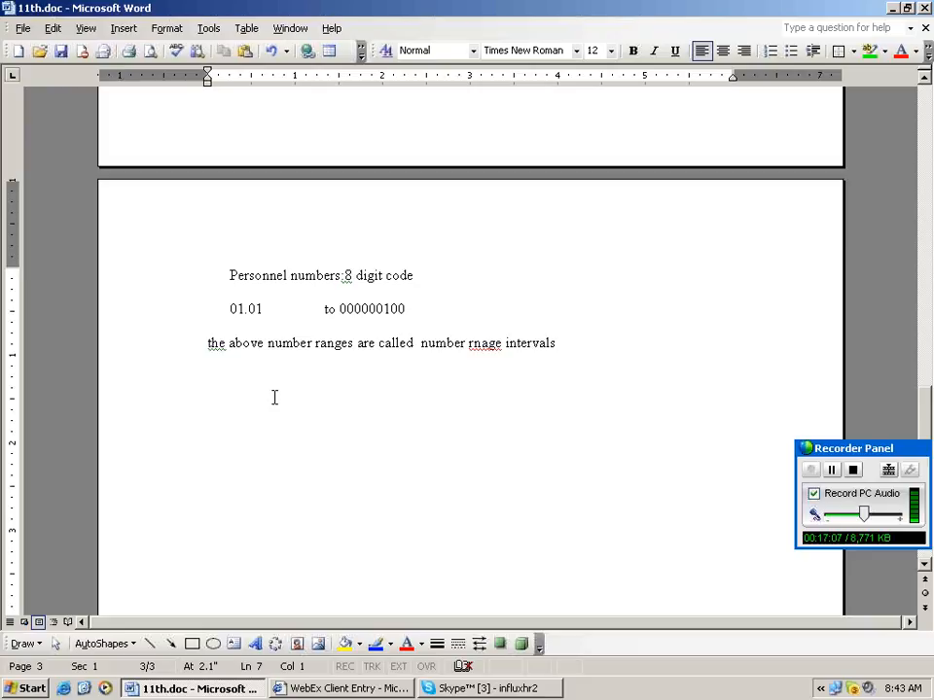
type("we")
type("we can assign ")
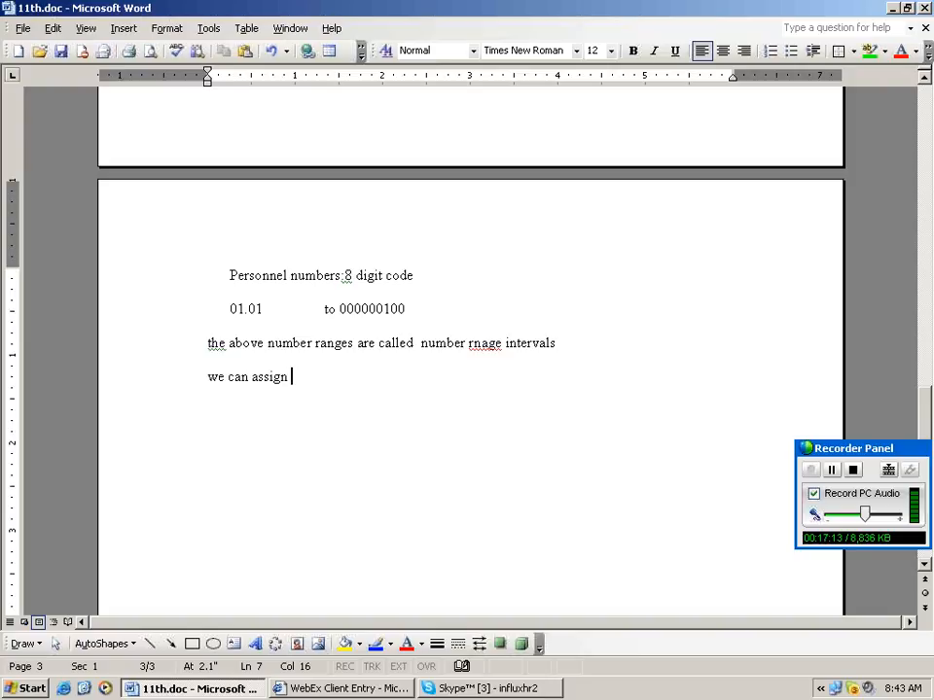
type("in two w")
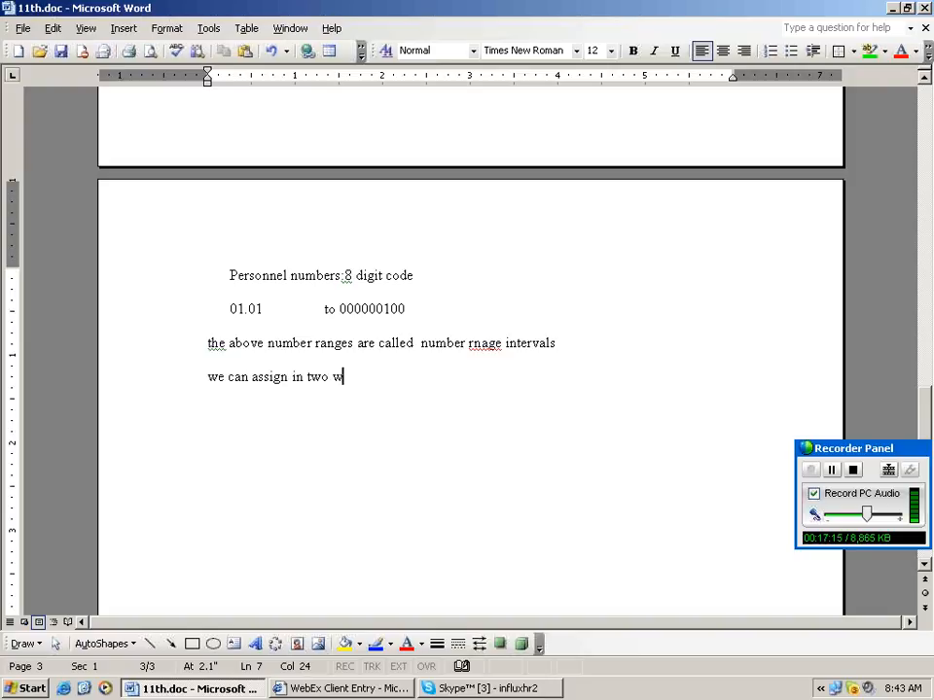
type("asy")
key("Return")
key("Return")
key("Return")
type("1. inernal")
key("Return")
type("exter")
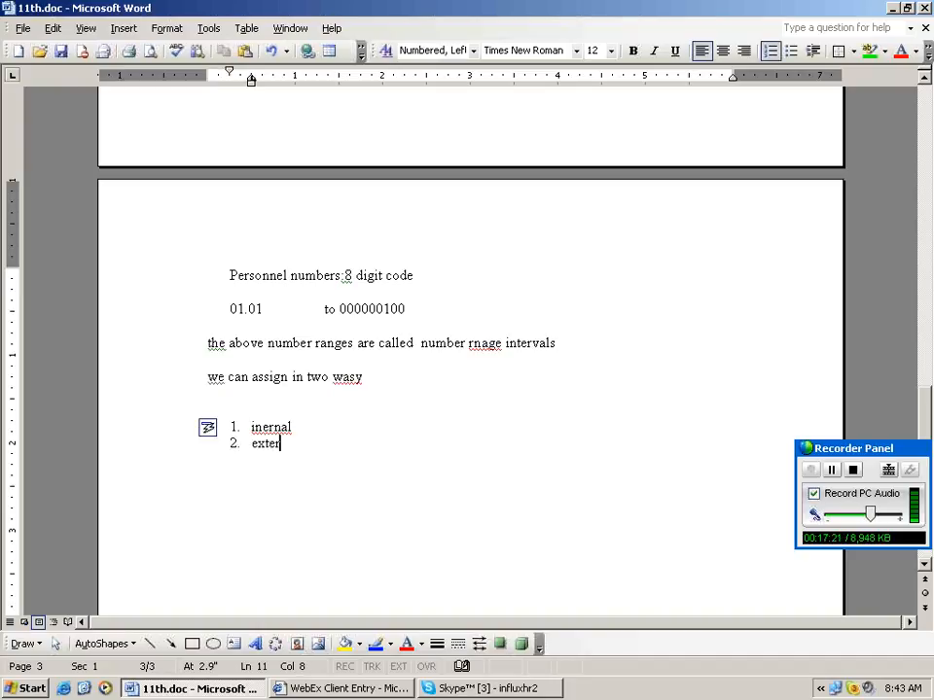
type("nal")
key("Return")
key("Return")
key("Return")
key("Return")
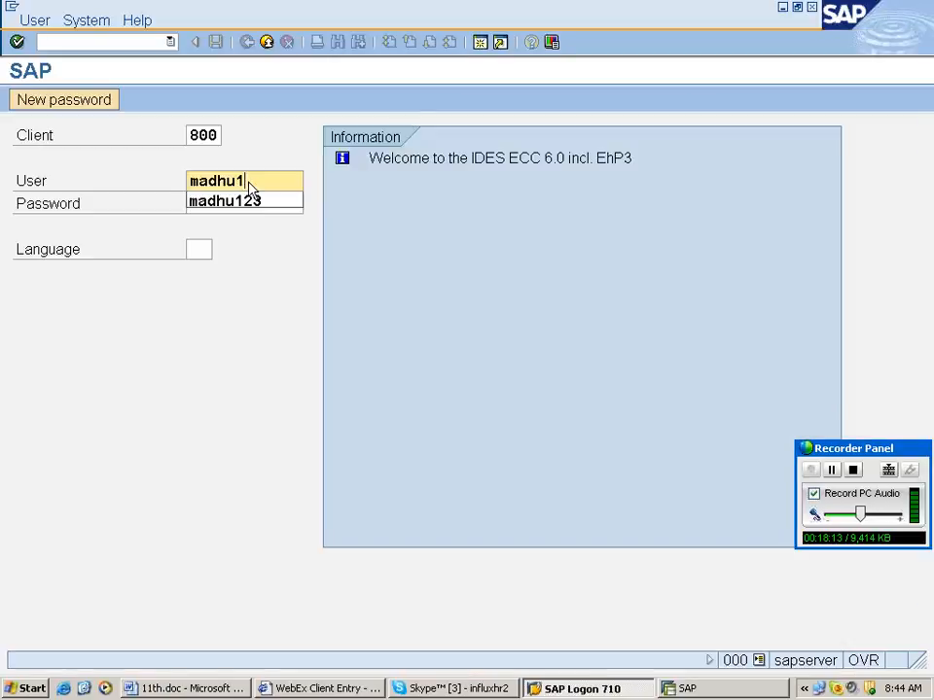
Log on to client 800 with the user name and password, then bring SAP forward.
key("Tab")
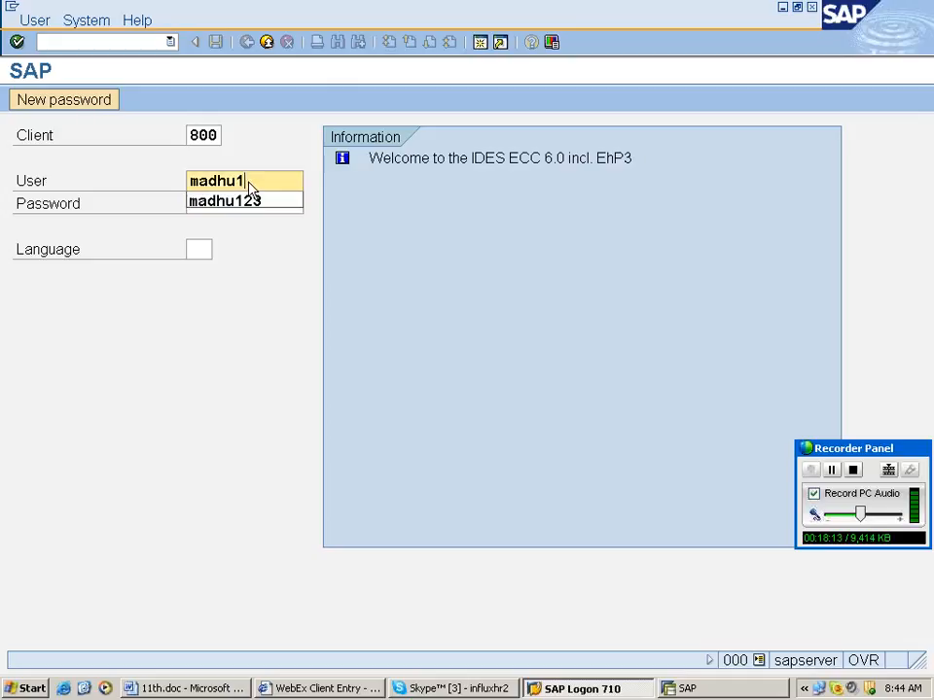
key("Return")
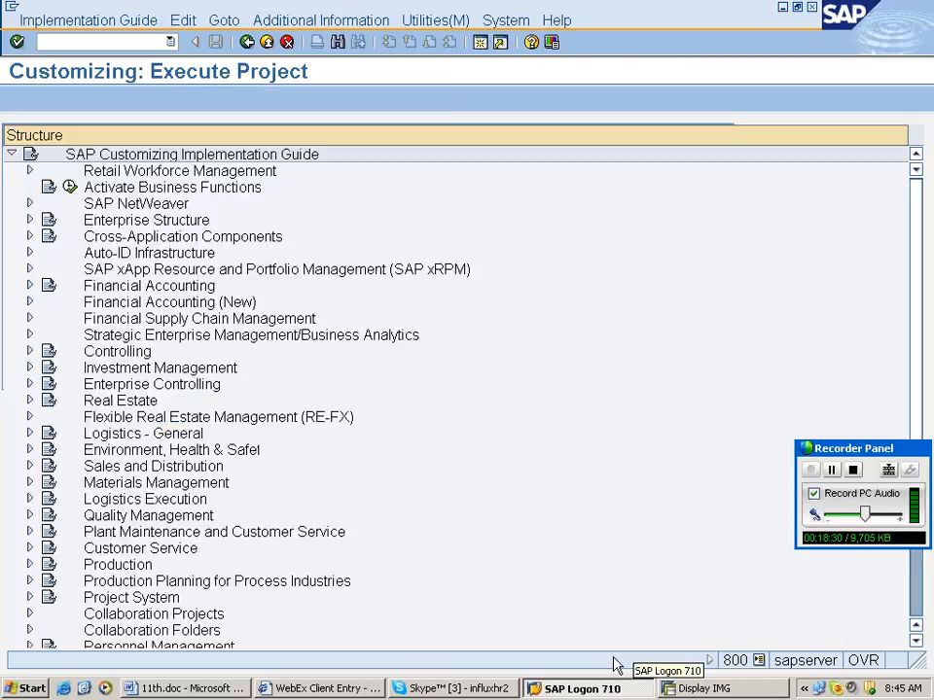
right_click(614, 665)
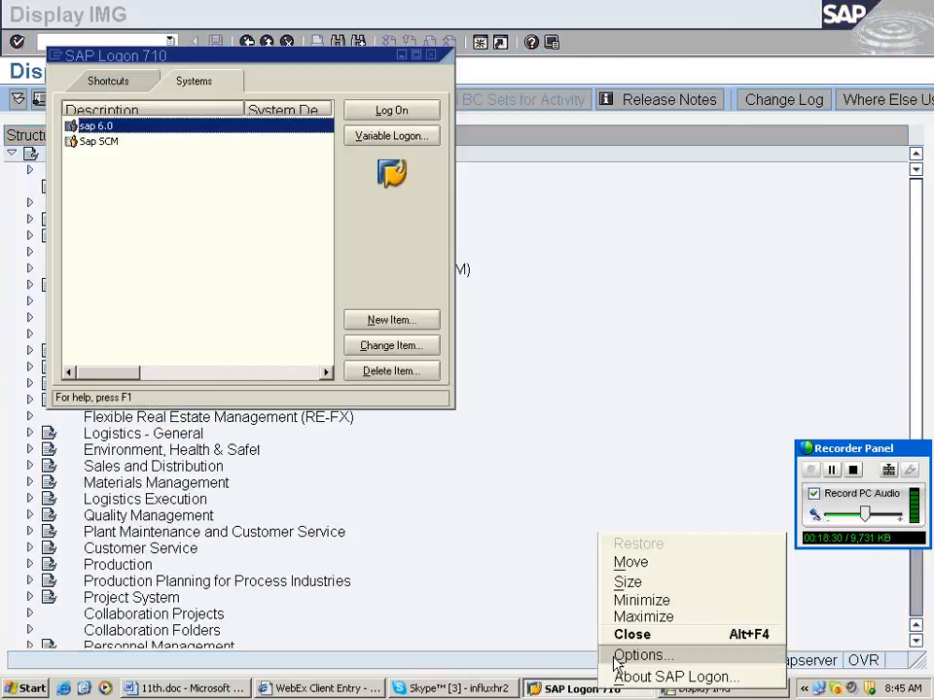
left_click(615, 664)
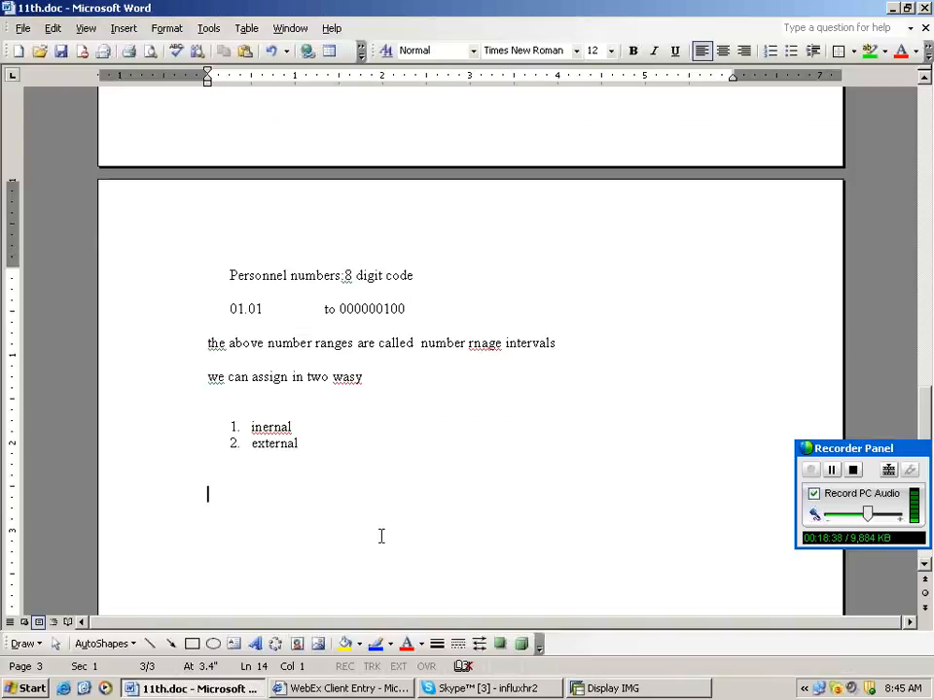
Write '1. define info group' with path spro, img, personnel mgmt, personnel administration, customizing procedures.
type("1.  define info group")
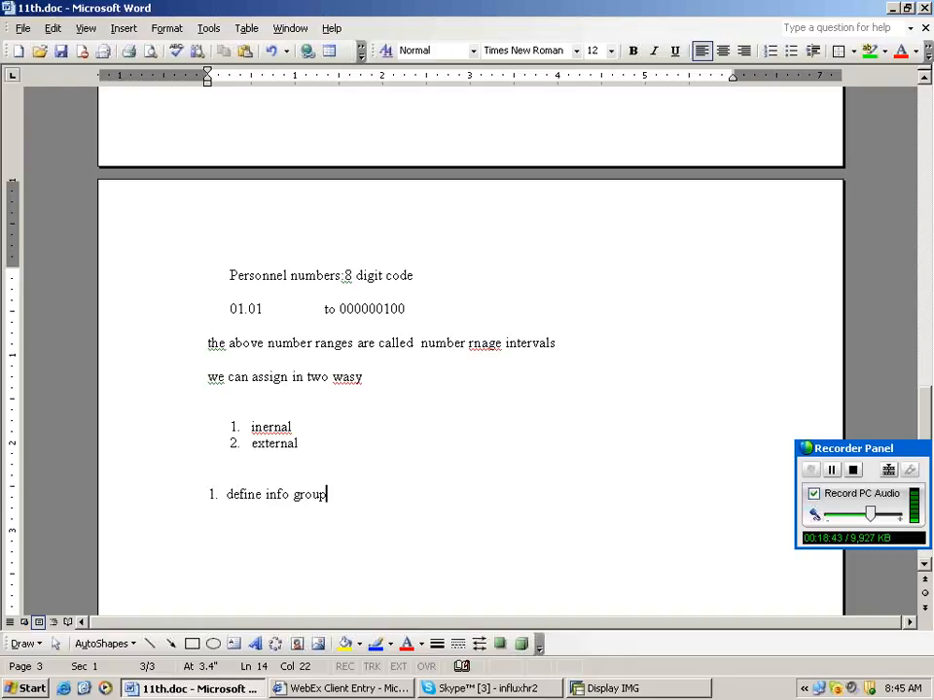
key("Return")
key("BackSpace")
type("path")
key("Return")
type("spro")
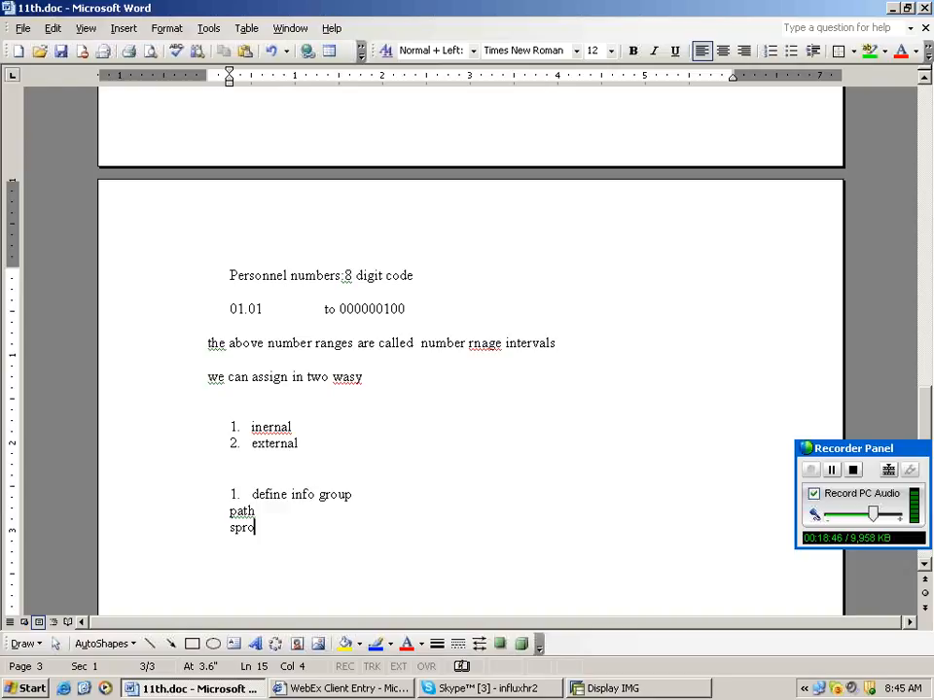
key("Return")
type("img")
key("Return")
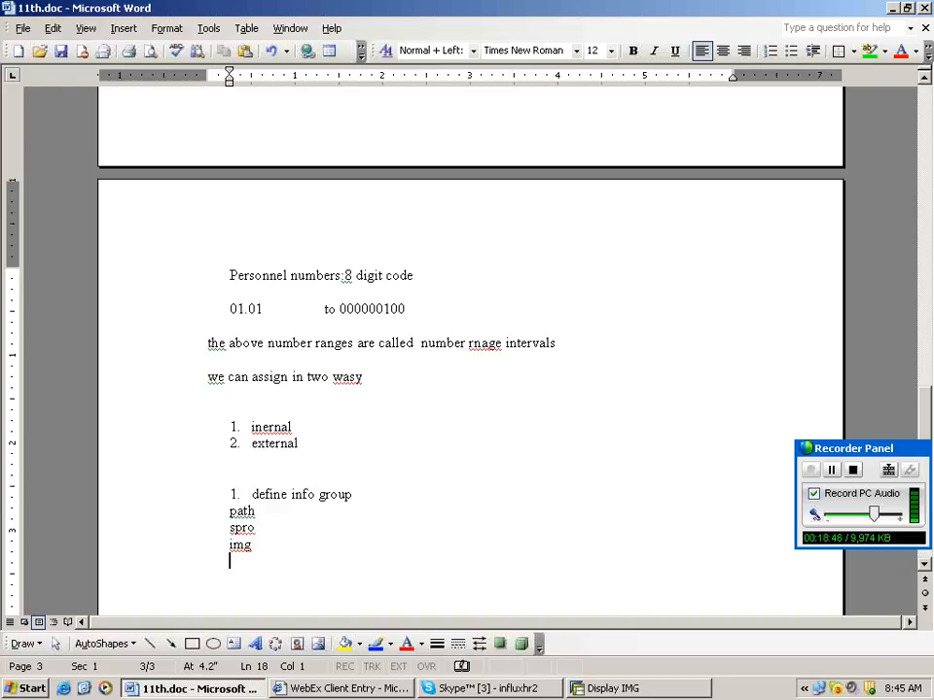
key("Return")
type("img")
key("Return")
type("personnel mgmt")
key("Return")
type("p")
type("ersonnel admin")
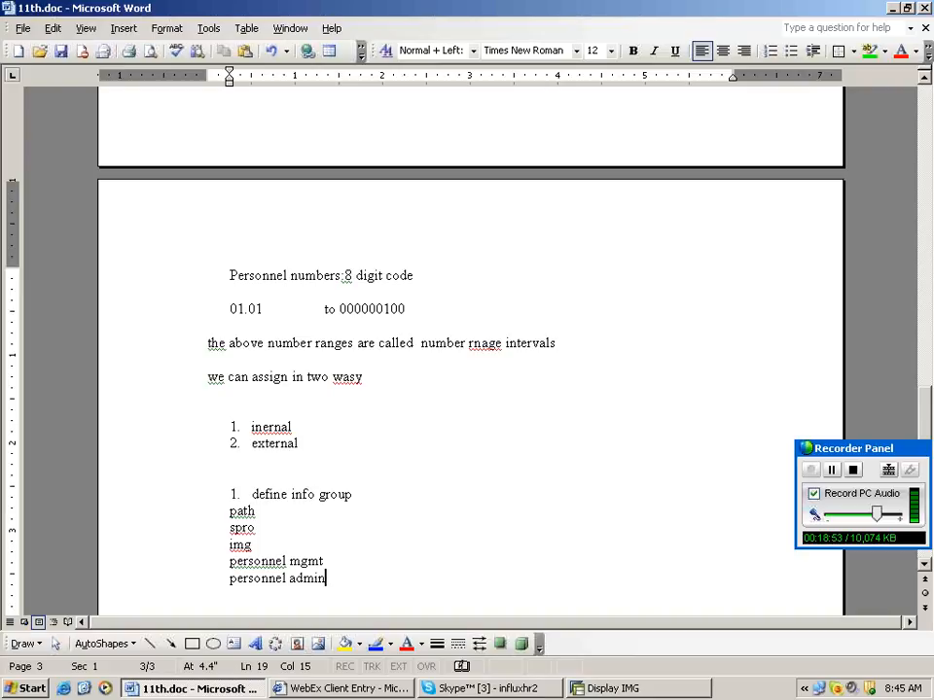
type("istrati")
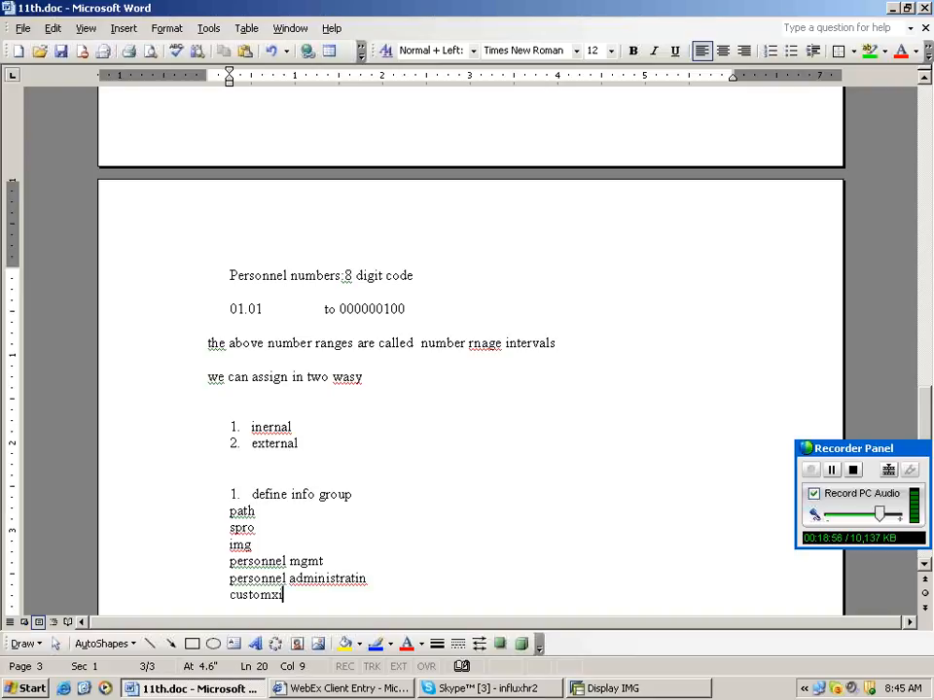
type("ng ")
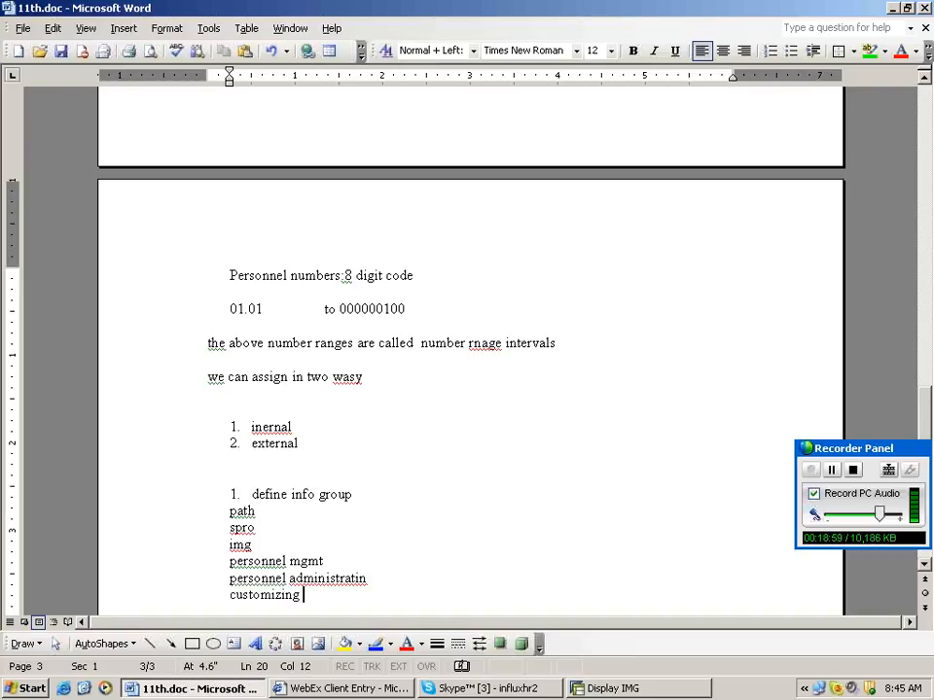
type("proc")
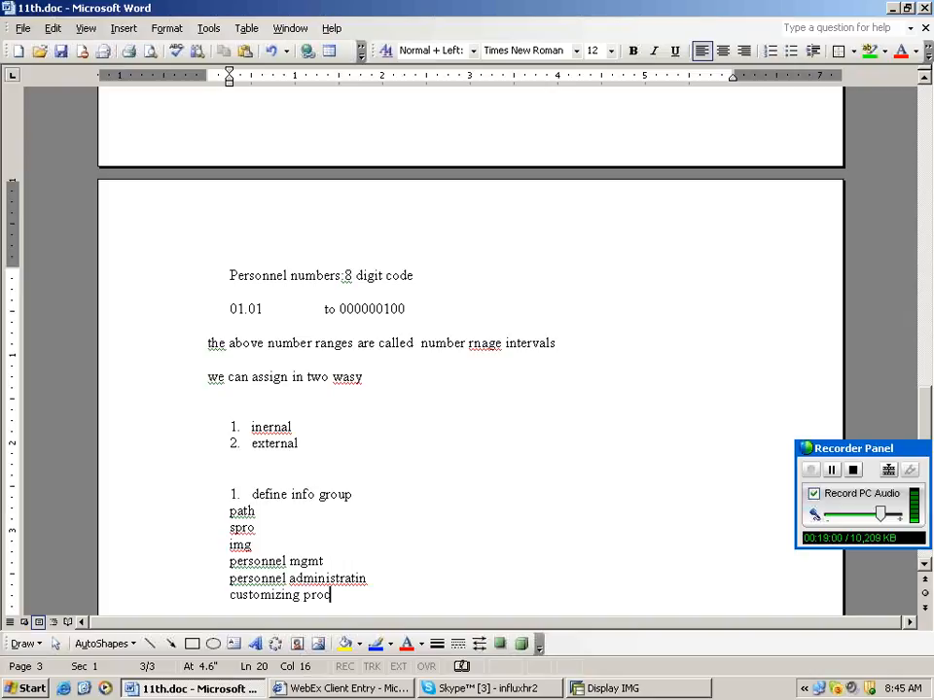
type("procedures")
Add the path lines 'actions' and 'click on define info groups', leaving a blank line below.
key("Return")
type("acti")
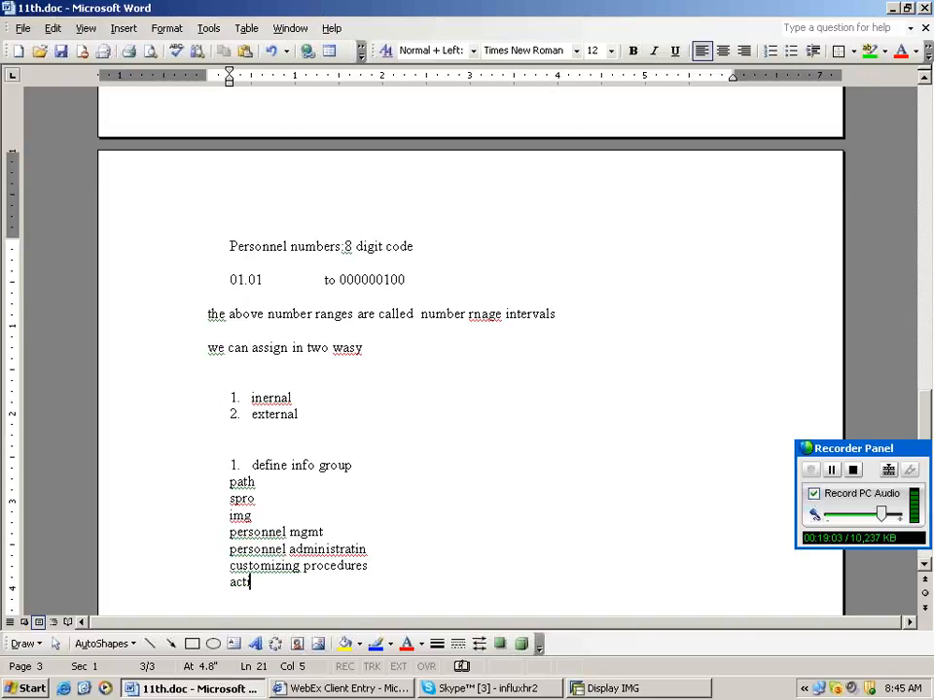
type("ons")
key("Return")
type("click")
type(" on ")
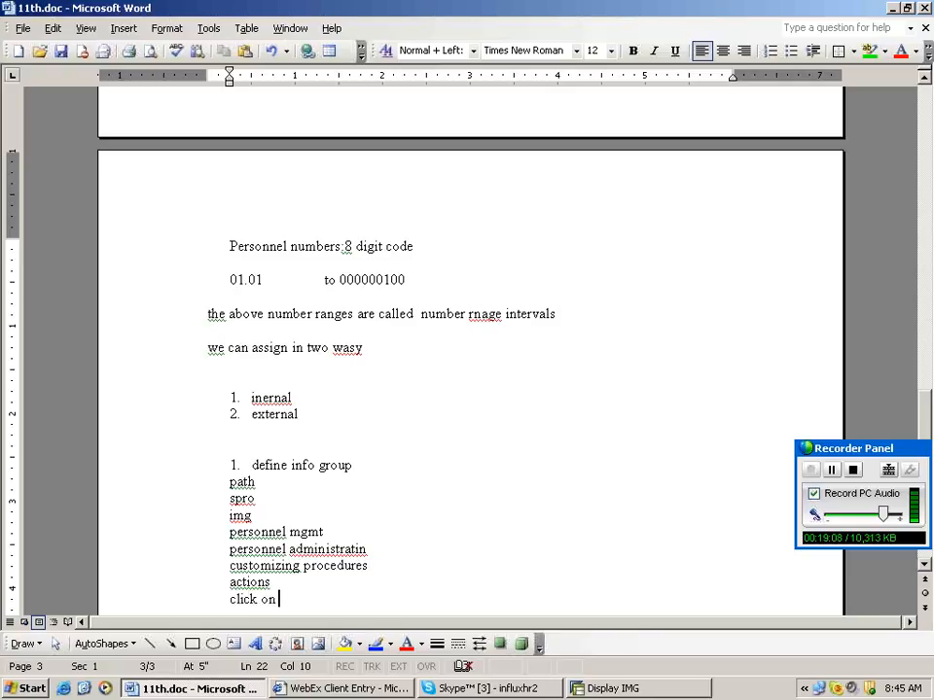
type("define info groups")
key("Return")
key("Return")
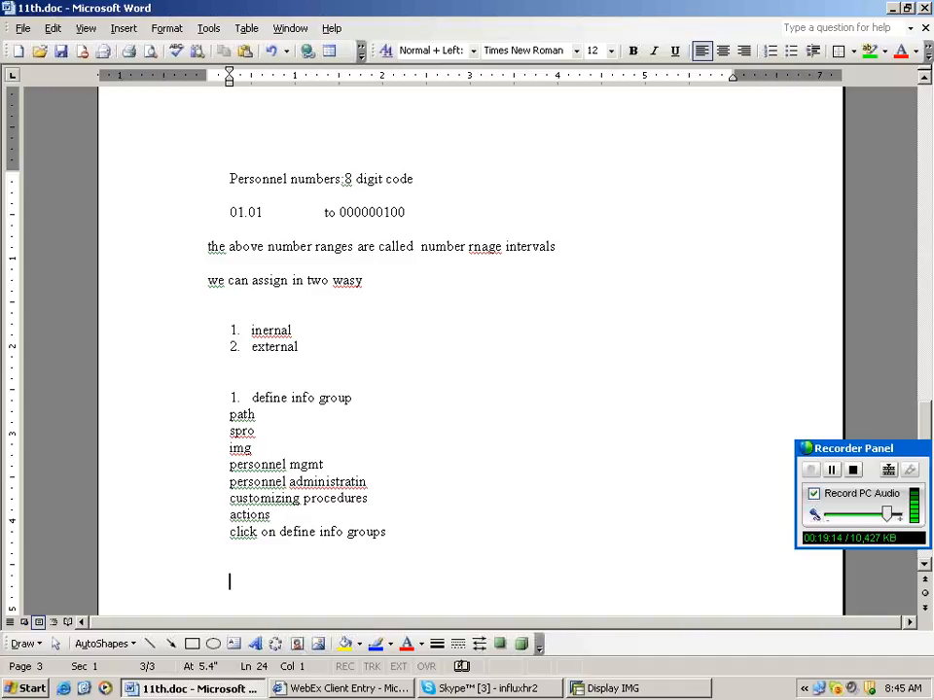
key("Return")
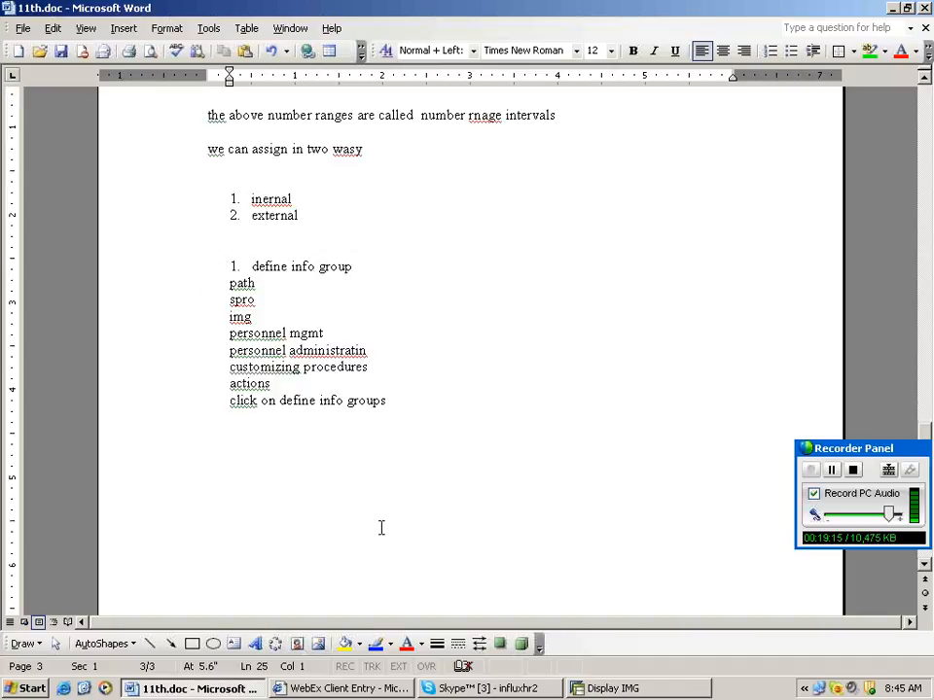
key("BackSpace")
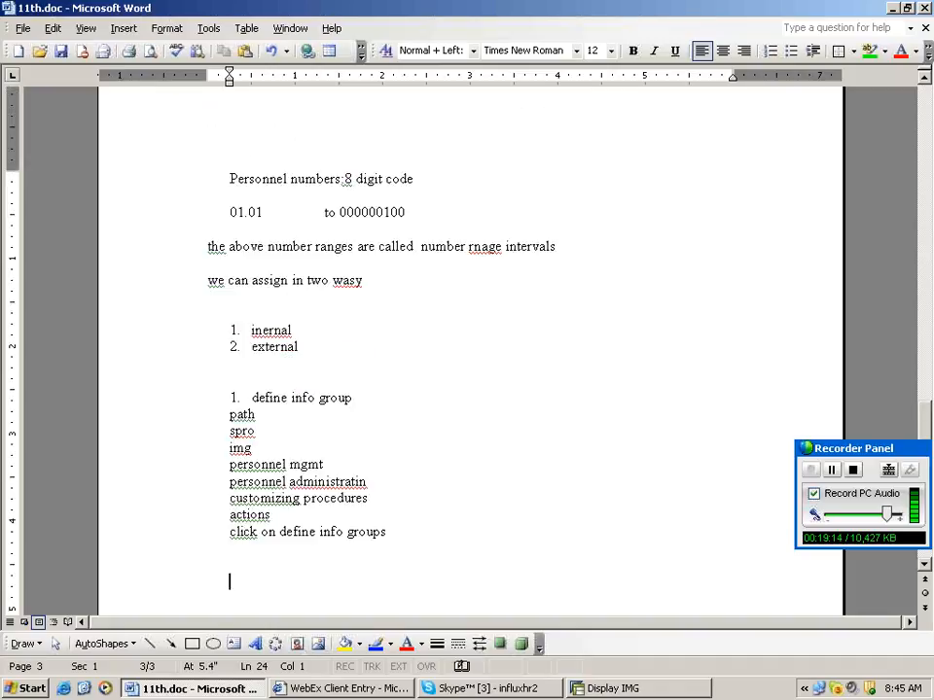
key("Return")
left_click(380, 365)
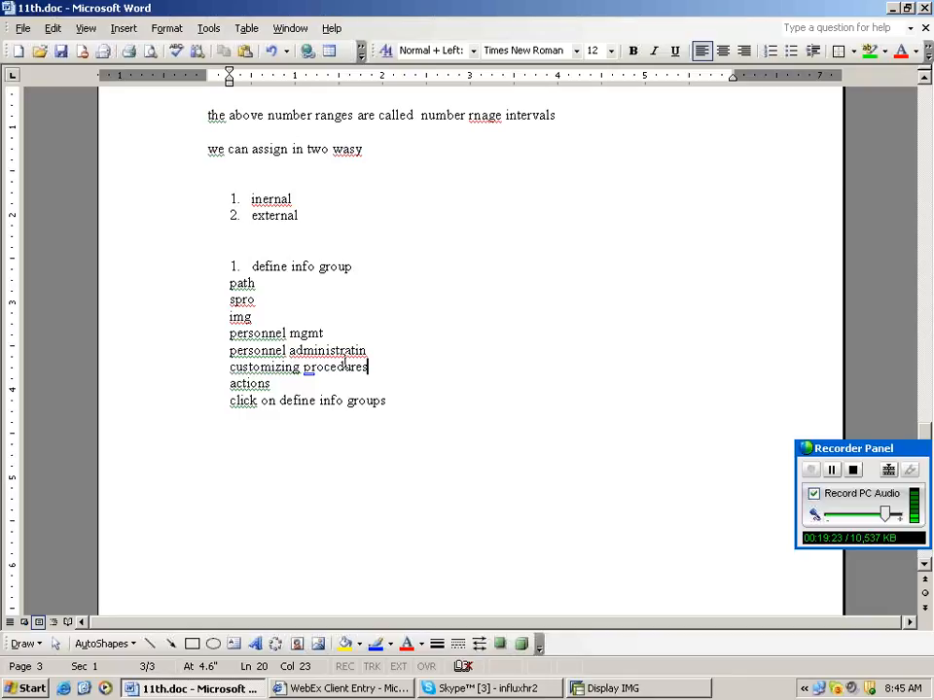
In the SPRO IMG, expand Personnel Management > Customizing Procedures and run Define infogroups under Actions.
left_click(611, 689)
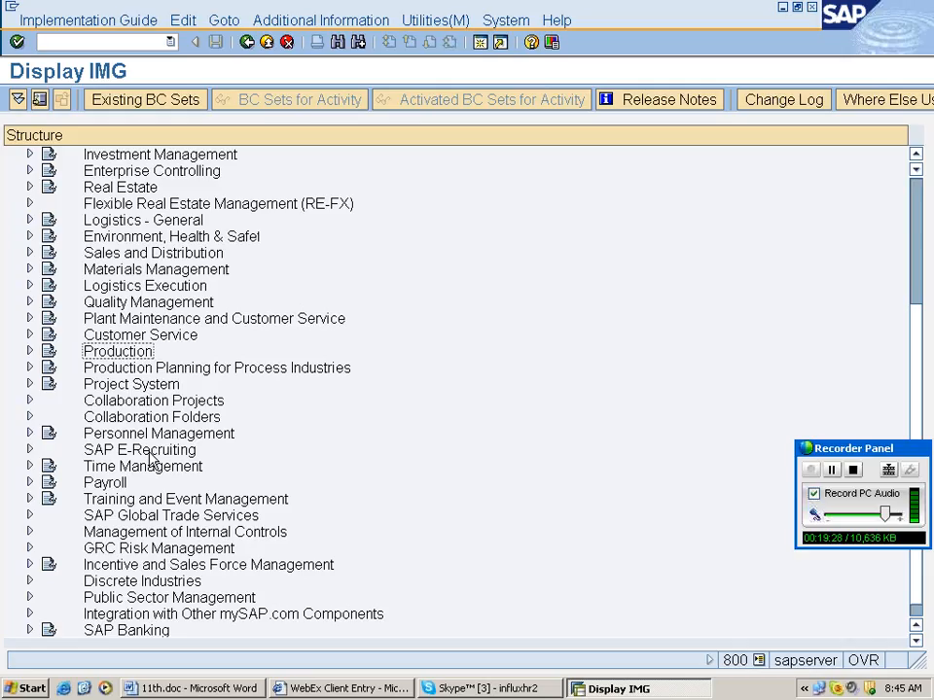
left_click(29, 434)
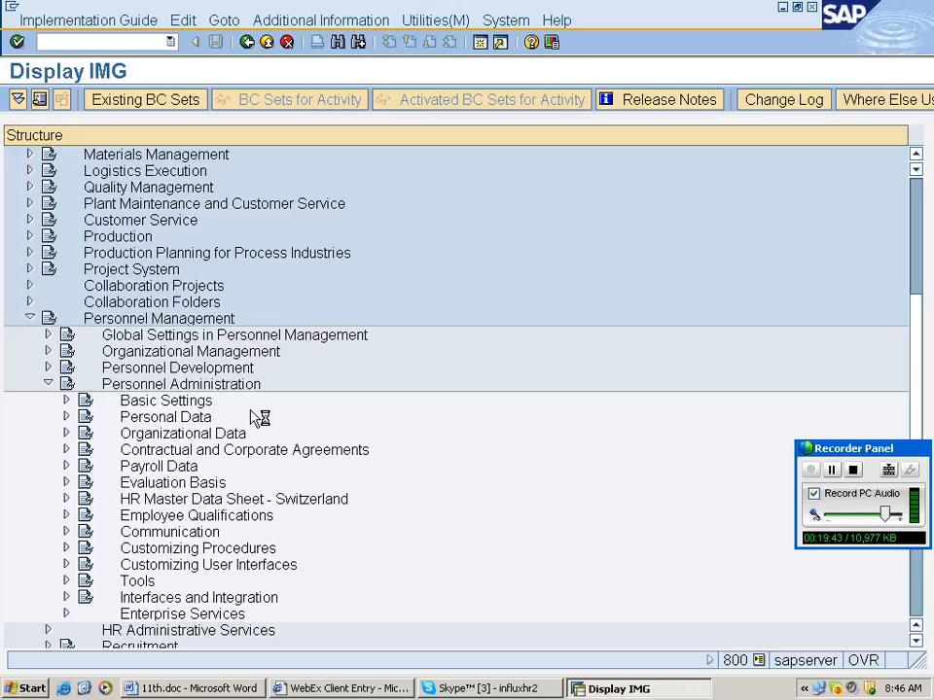
left_click(66, 549)
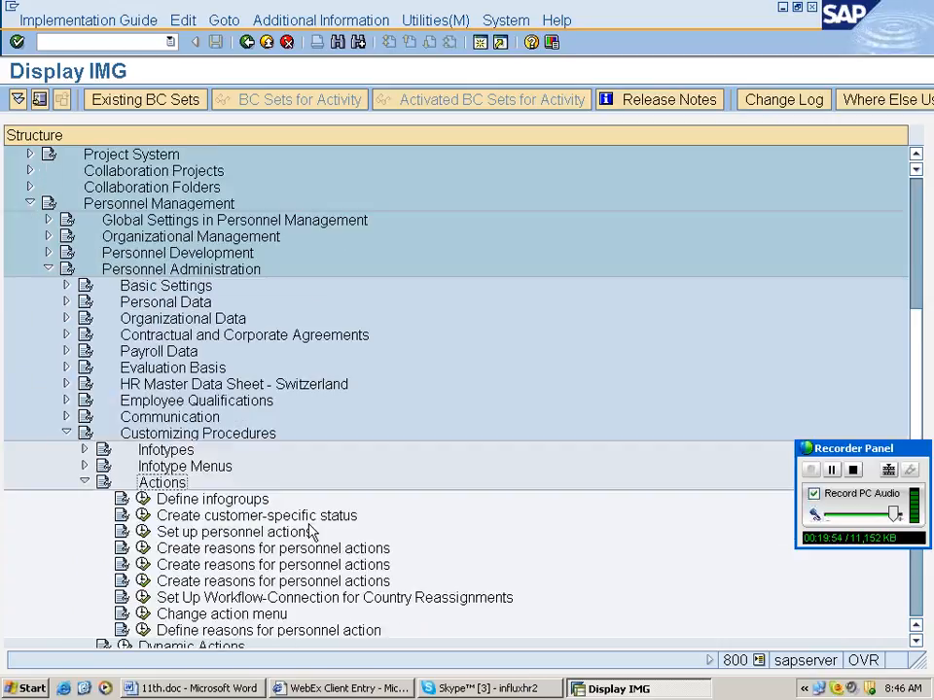
scroll(312, 532, "down", 1)
left_click(143, 451)
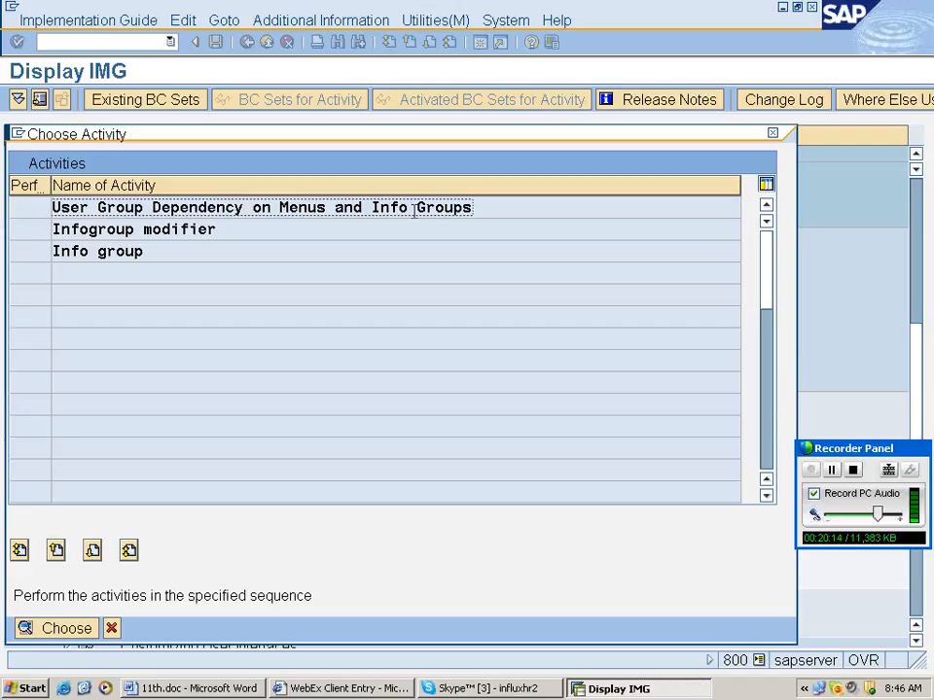
Open User Group Dependency on Menus and Info Groups and jump to menu entry RA.
double_click(269, 207)
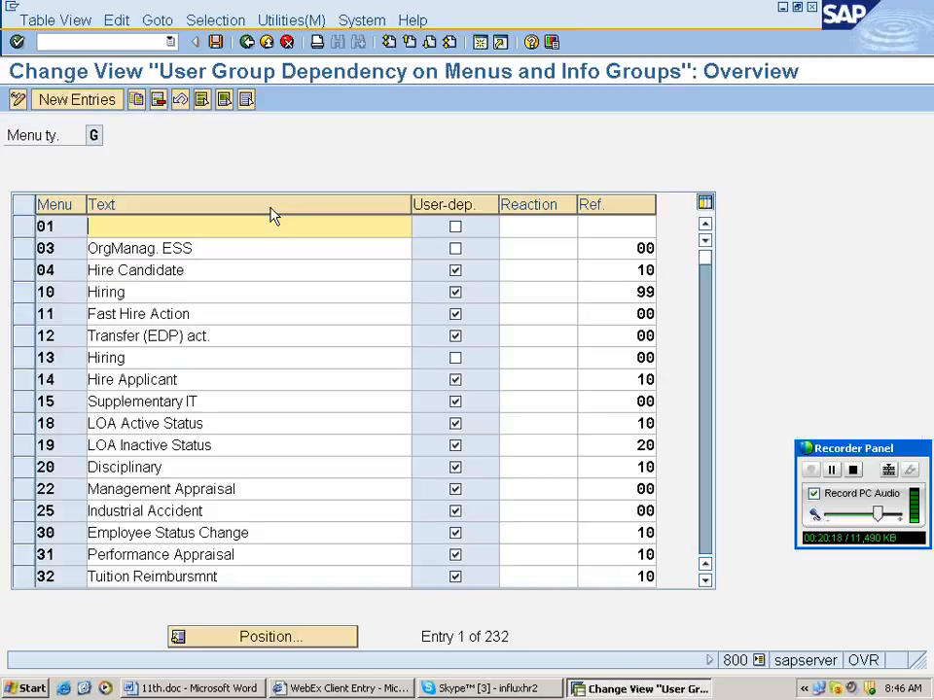
left_click(101, 101)
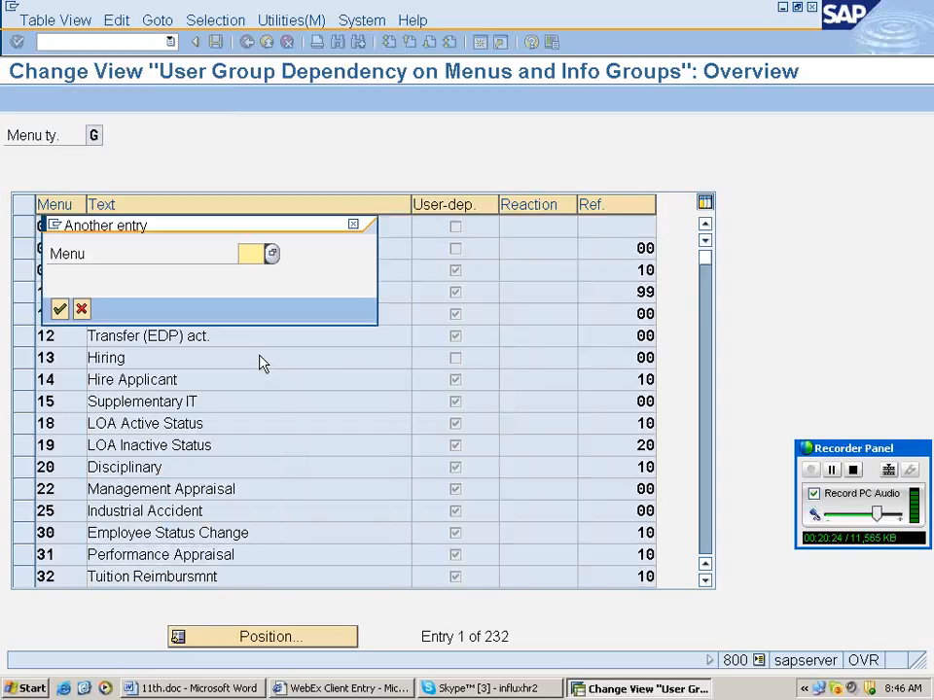
type("RA")
key("Return")
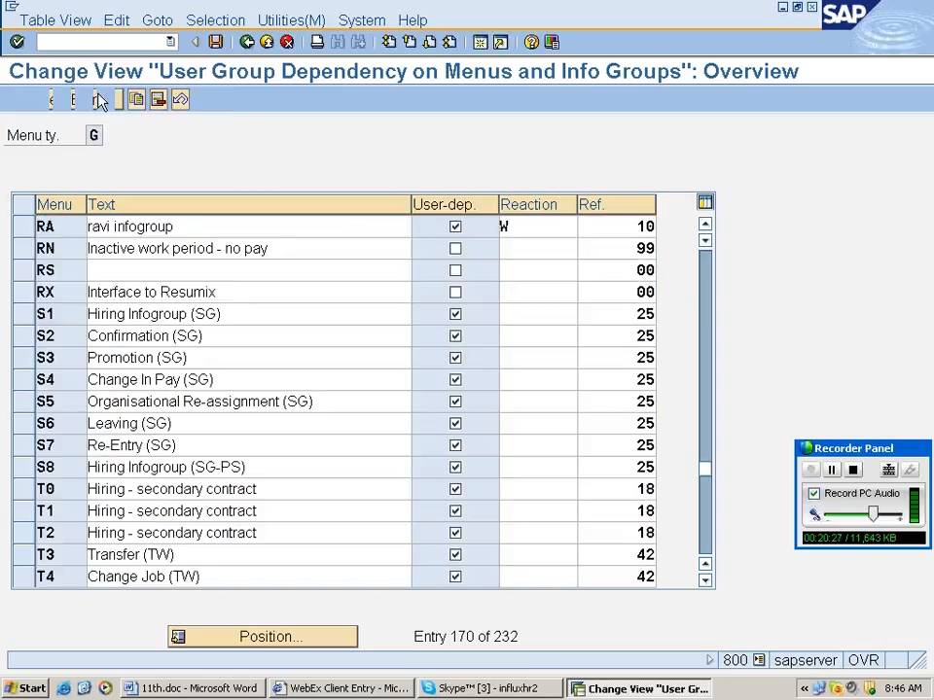
Add new entry RH with its description, user-dependent, reaction W and reference 98.
left_click(101, 101)
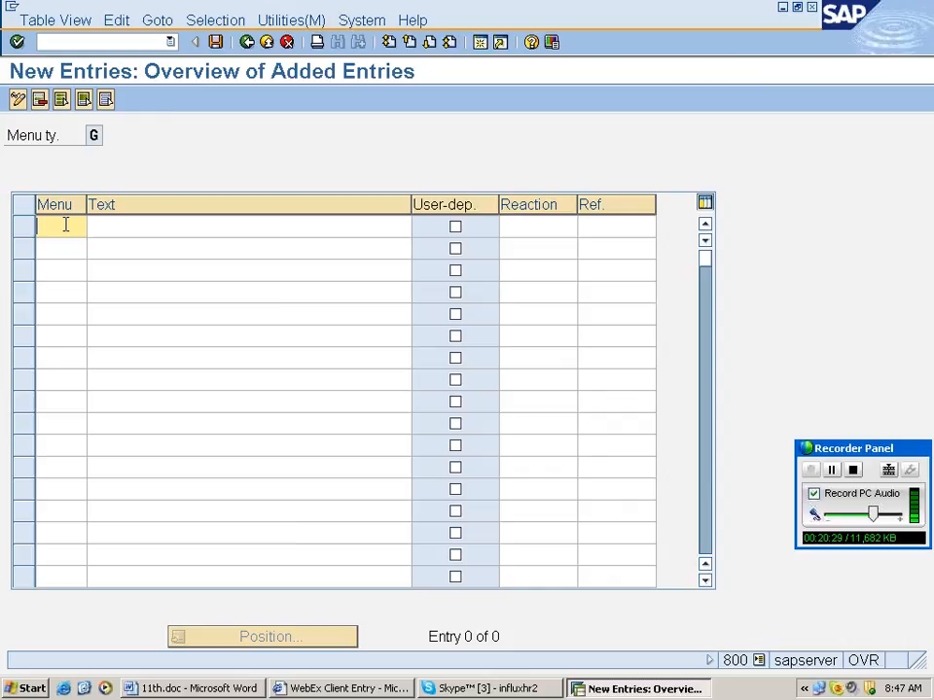
type("rh")
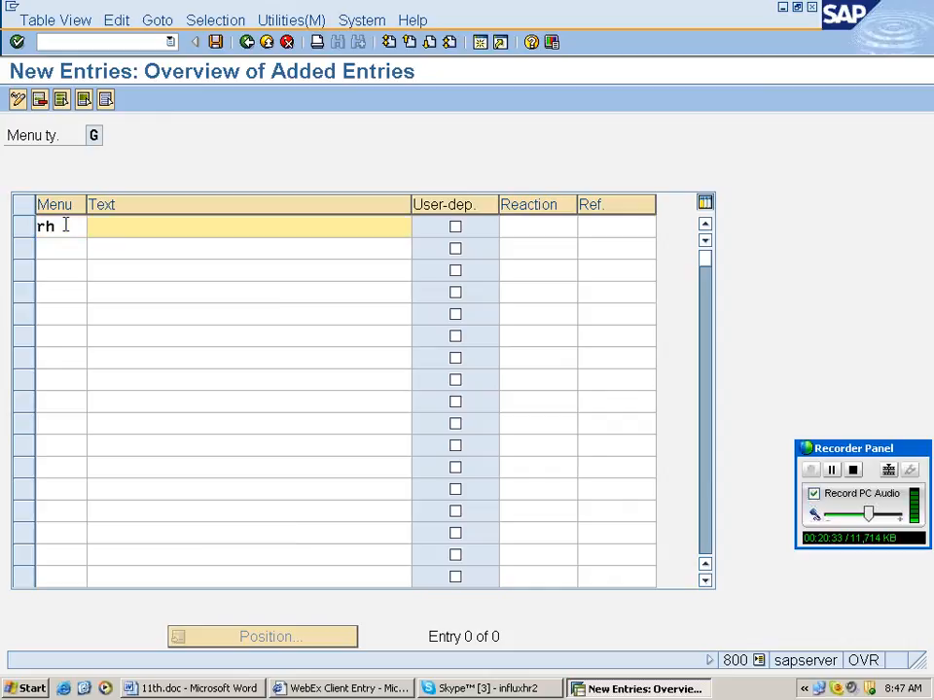
type("rahul info")
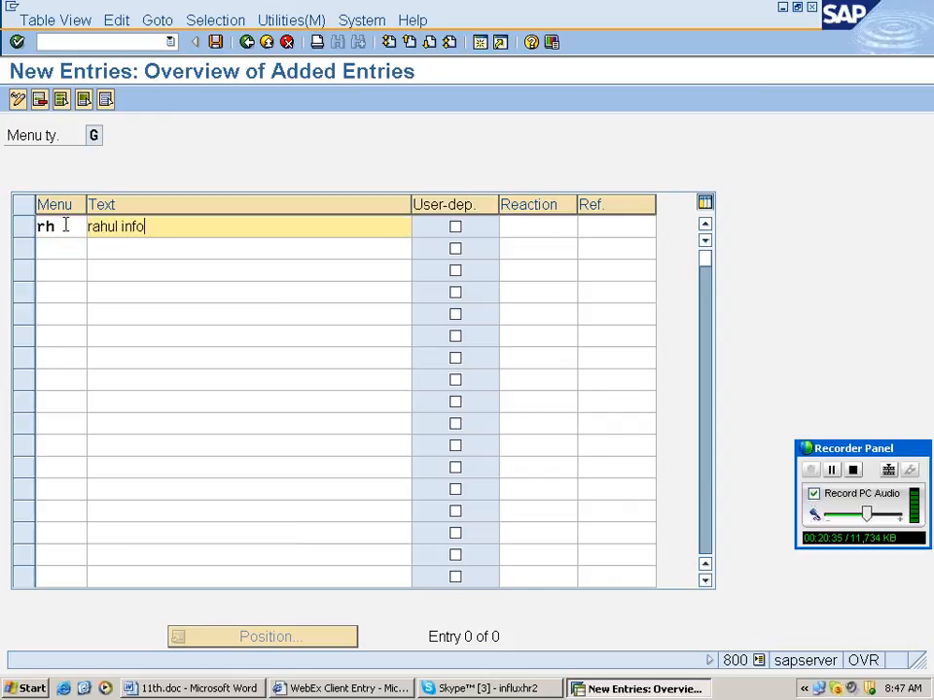
type(" group")
left_click(455, 226)
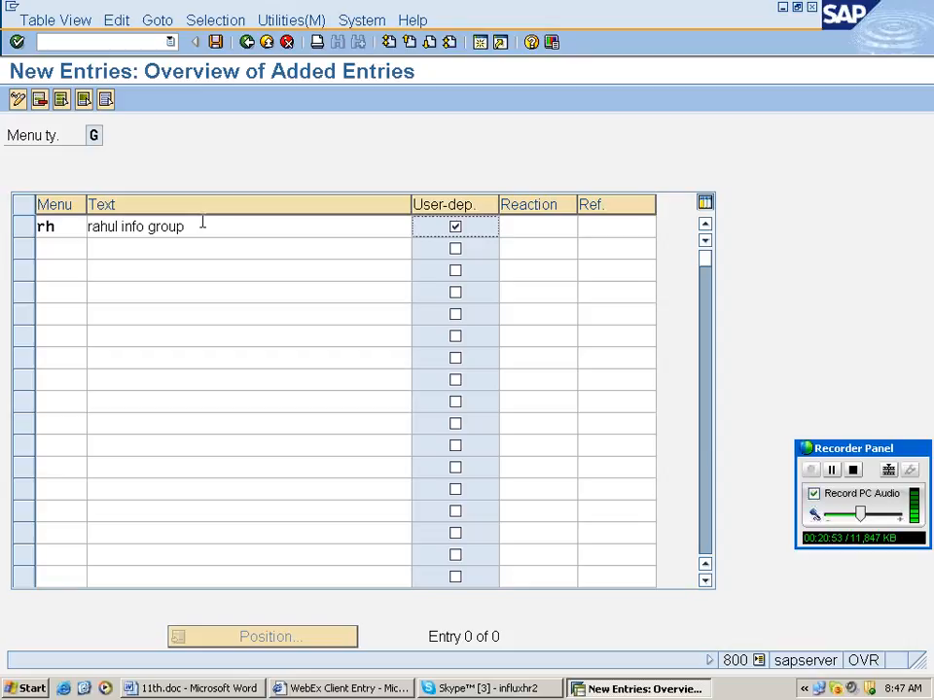
left_click(517, 226)
type("w")
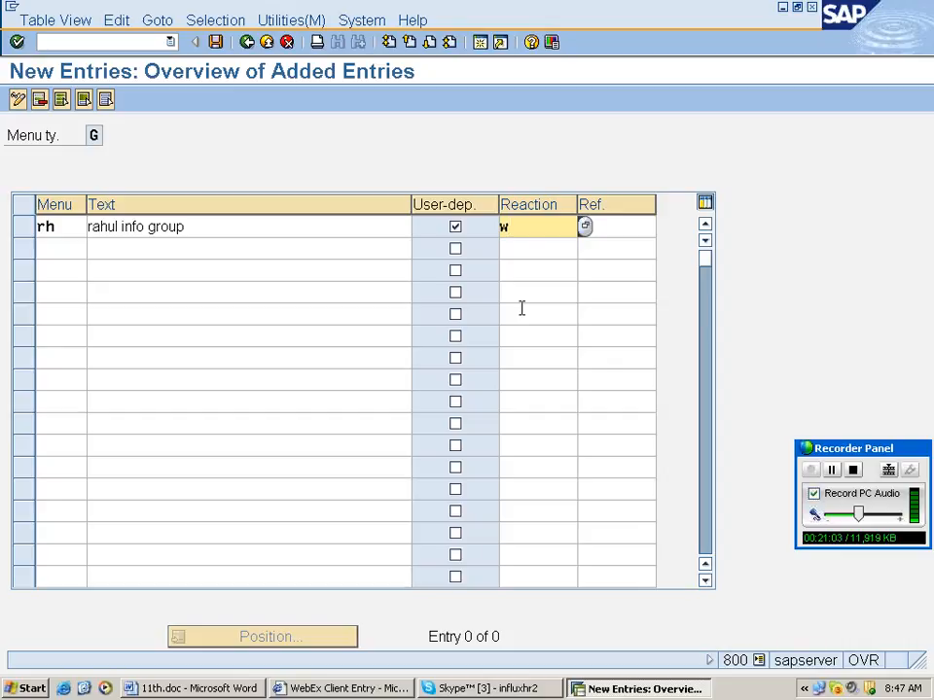
left_click(615, 232)
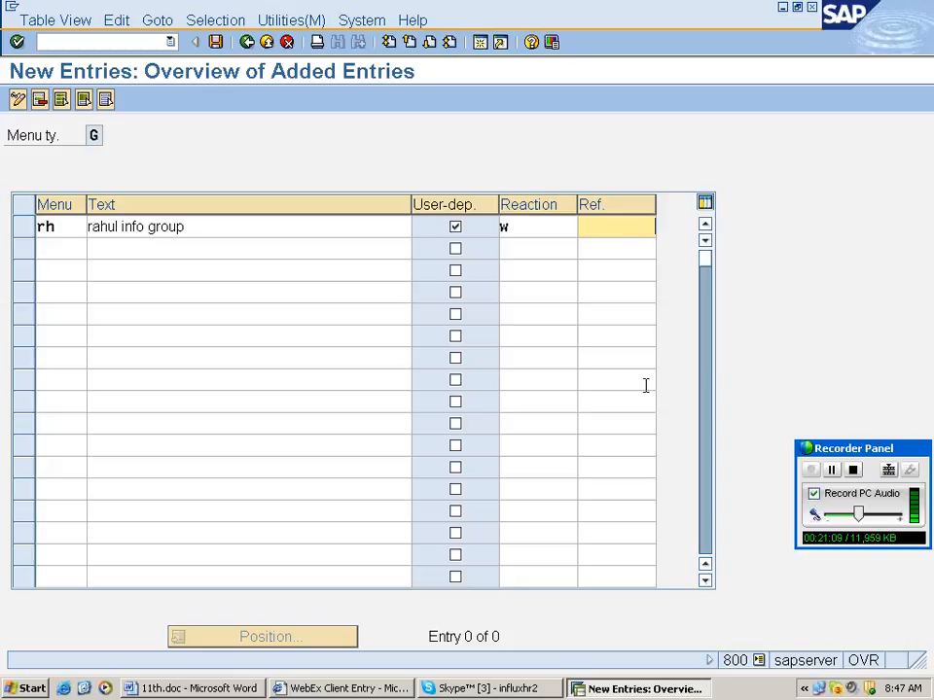
type("98")
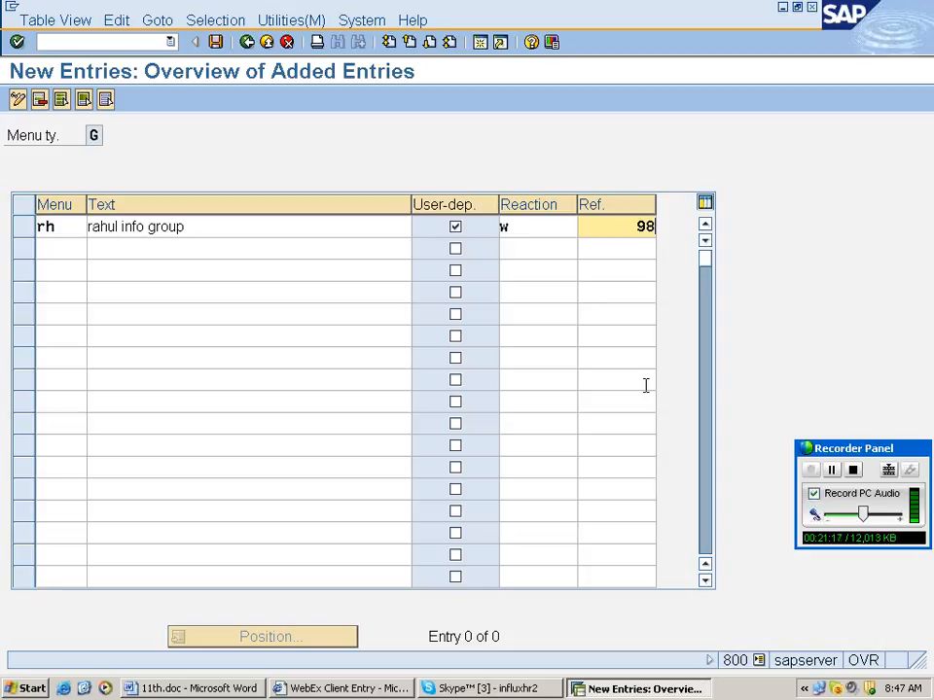
key("Return")
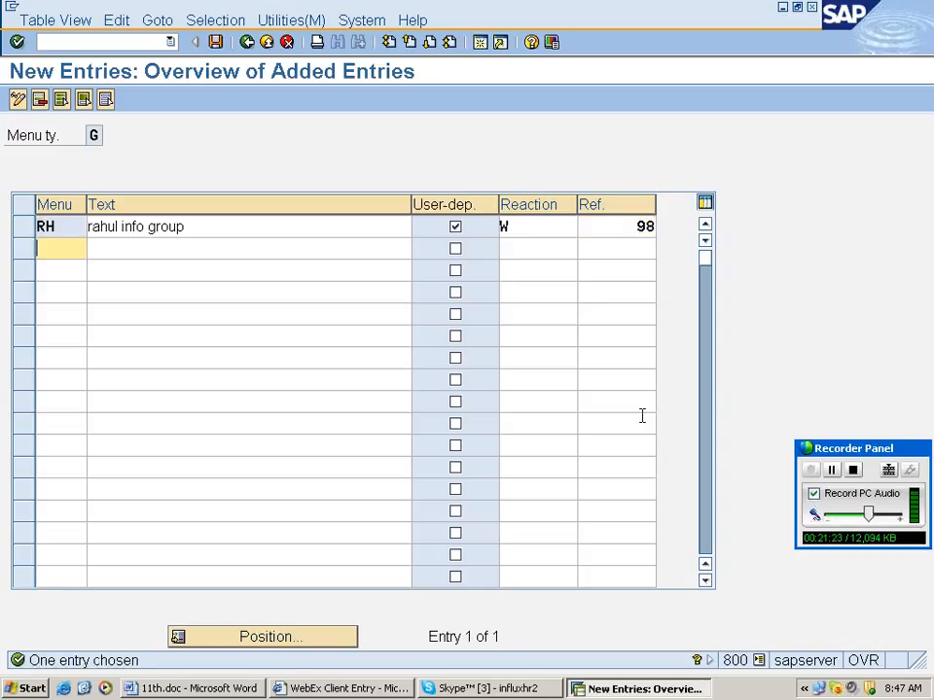
Save the RH entry to the customizing request and select the RH row.
left_click(216, 43)
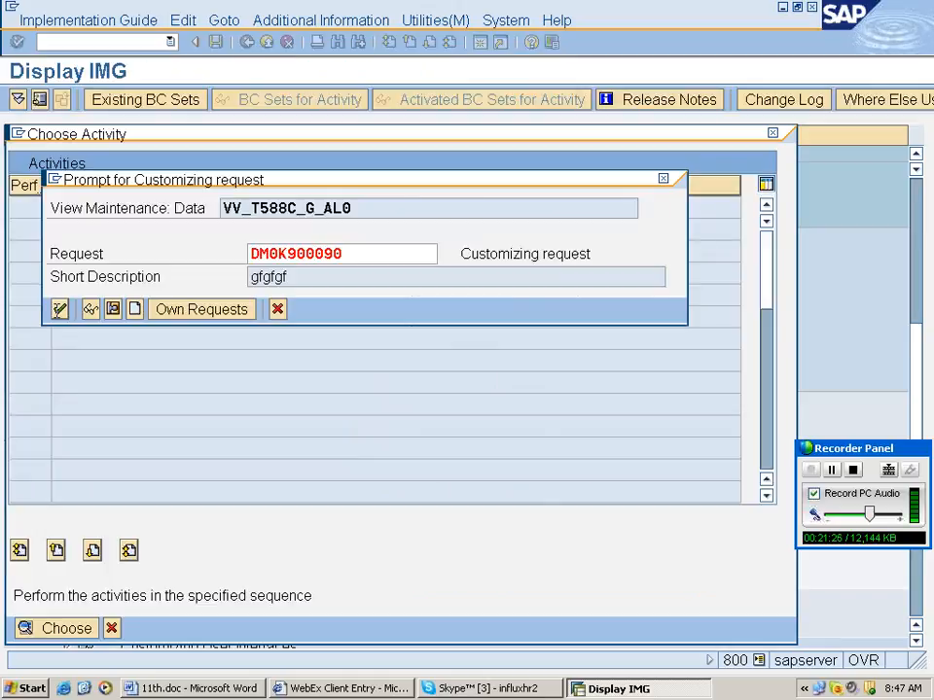
key("Return")
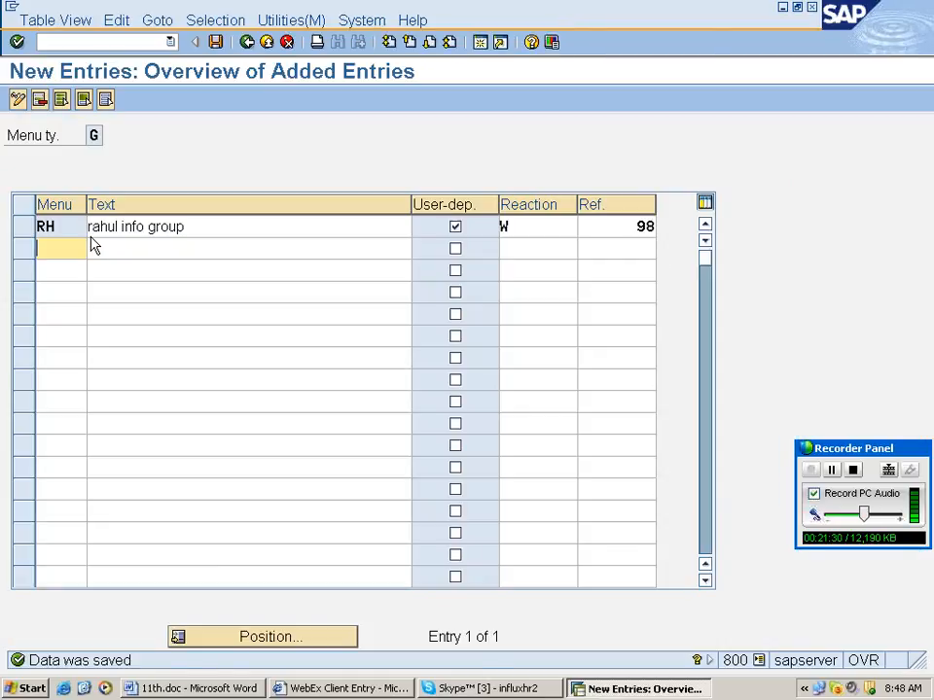
left_click(74, 228)
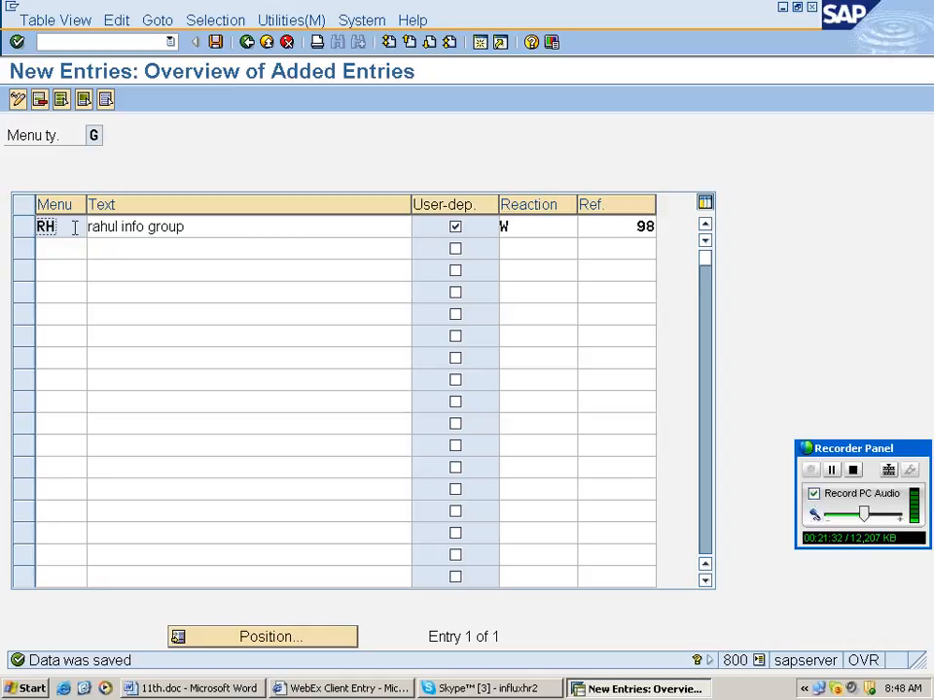
left_click(85, 245)
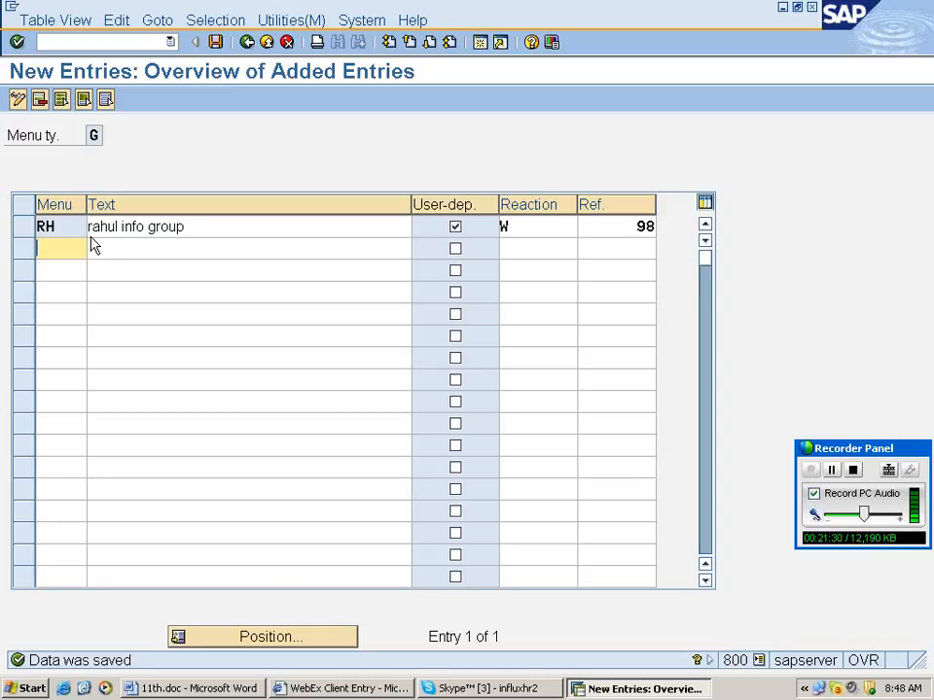
left_click(73, 225)
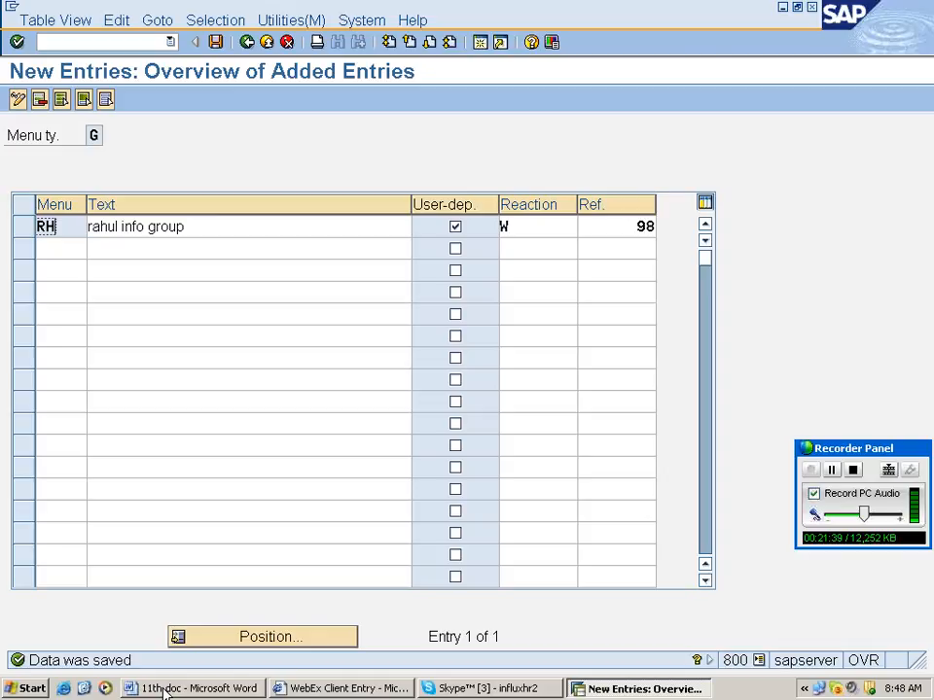
left_click(163, 691)
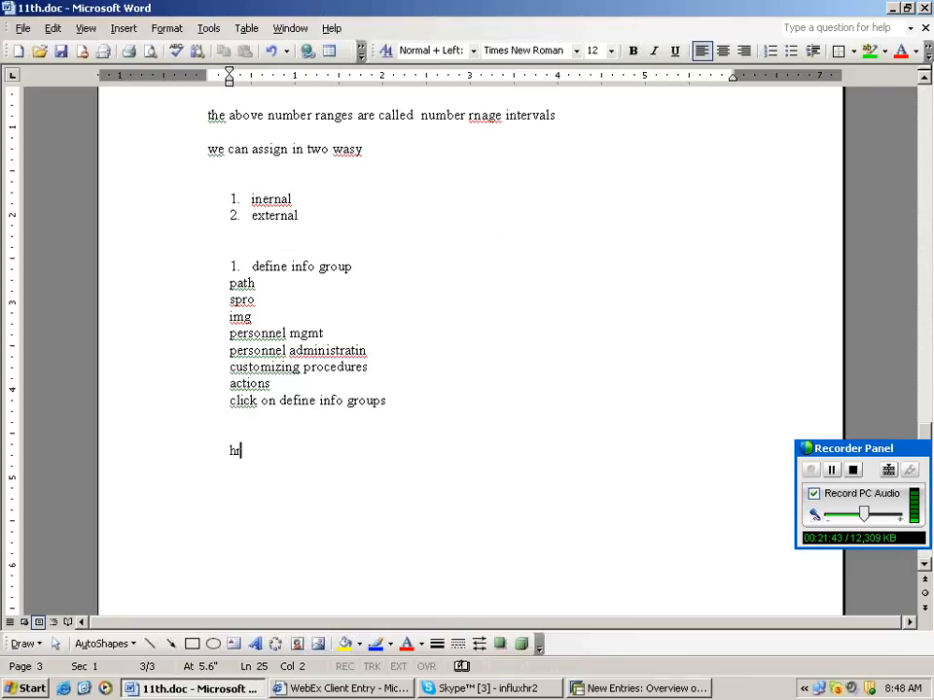
Add the line 'rh---menu' to the Word notes and return to SAP.
type("---me")
type("nu")
key("Return")
key("Return")
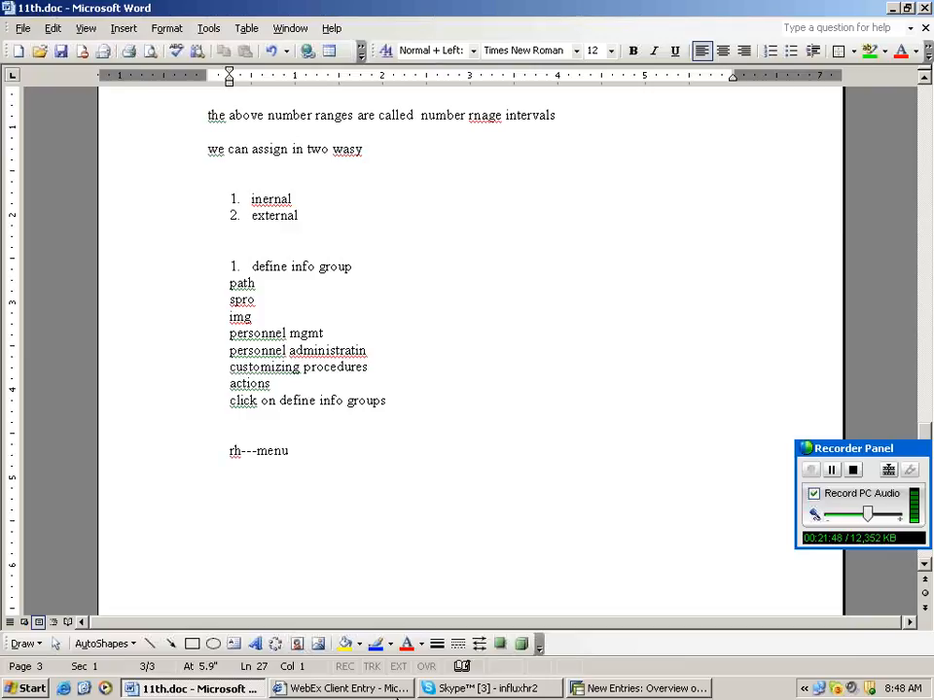
left_click(693, 688)
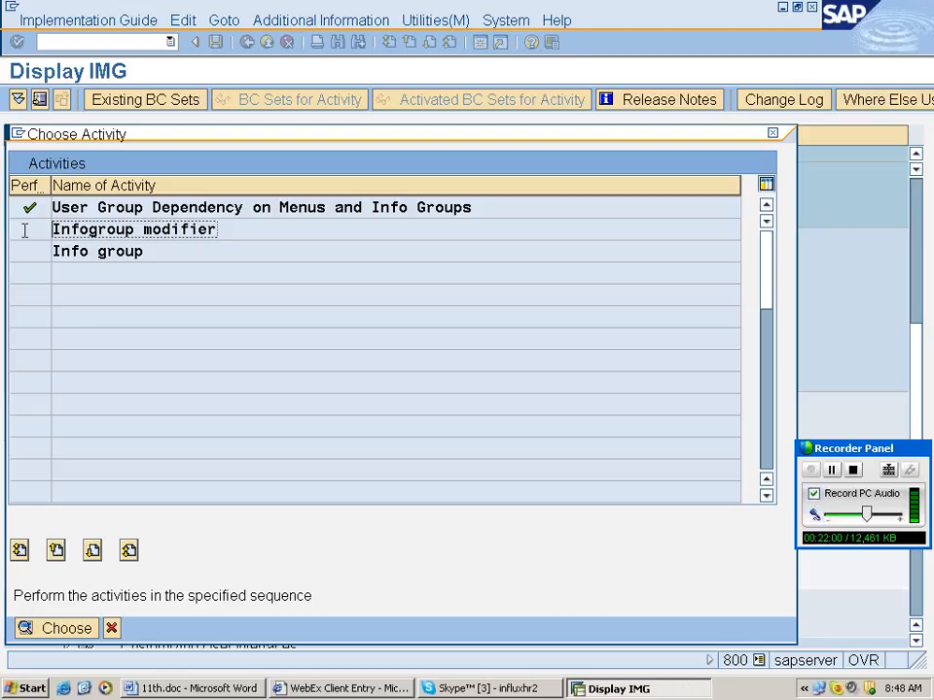
View the IGMOD infogroup modifier decision tree, then start the Info group activity.
double_click(125, 230)
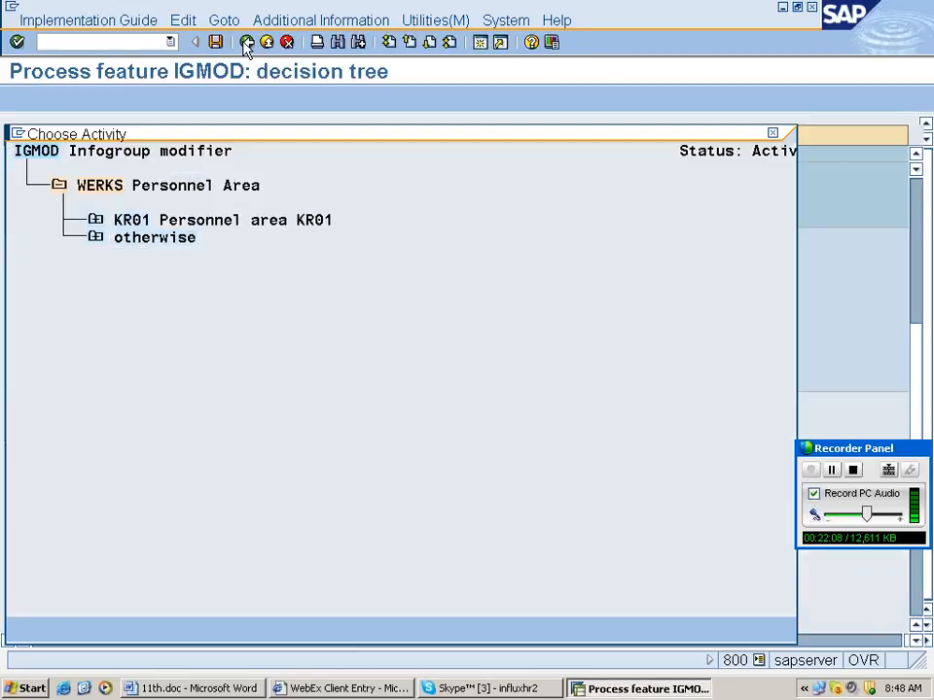
left_click(247, 43)
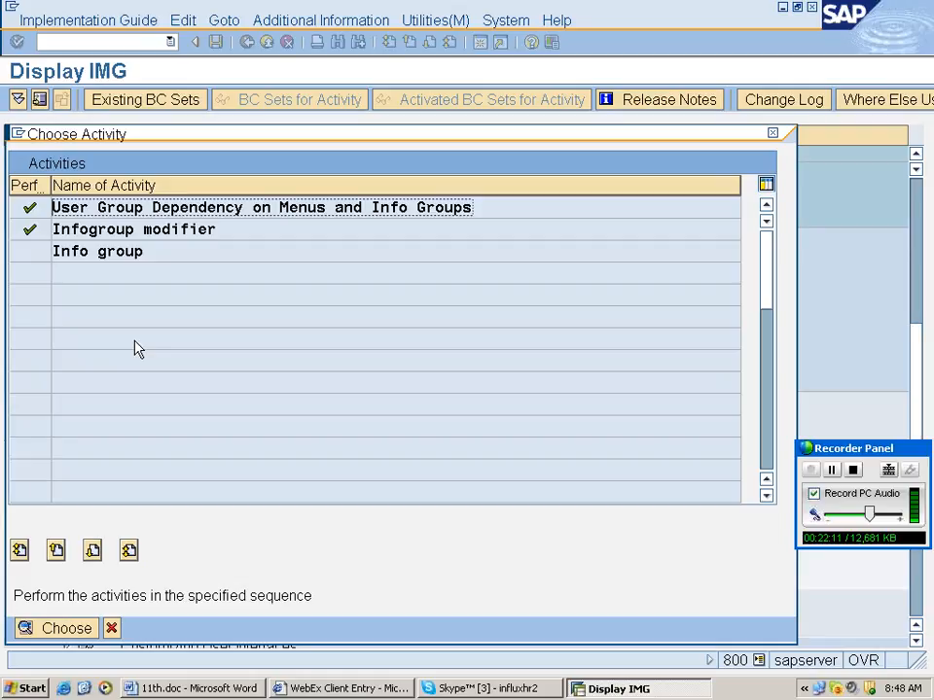
left_click(154, 252)
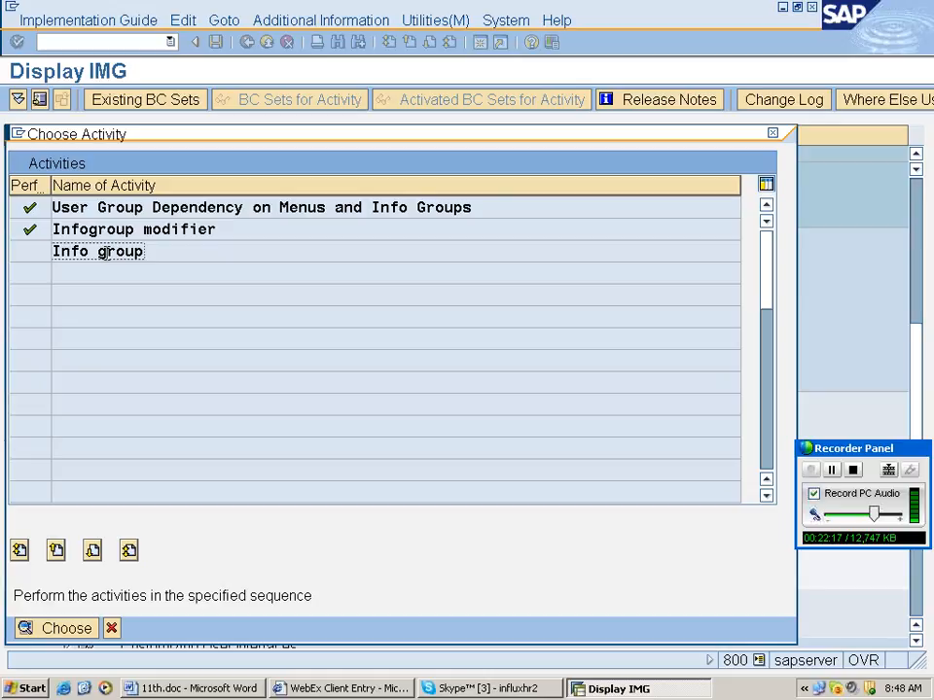
double_click(103, 252)
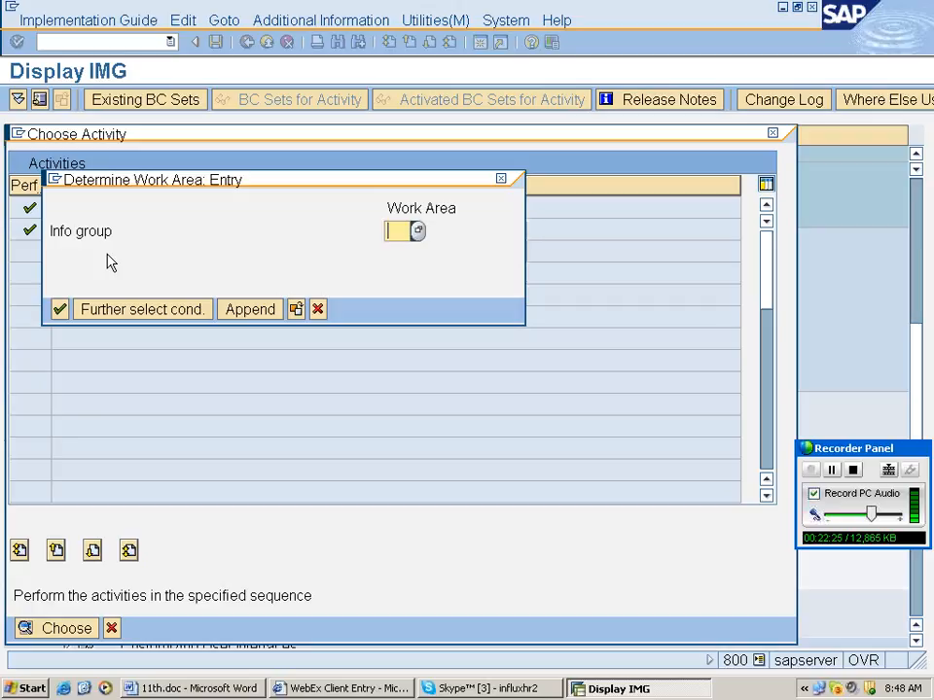
Pick infogroup RH from the value help and confirm it as the work area.
type("rh")
left_click(418, 231)
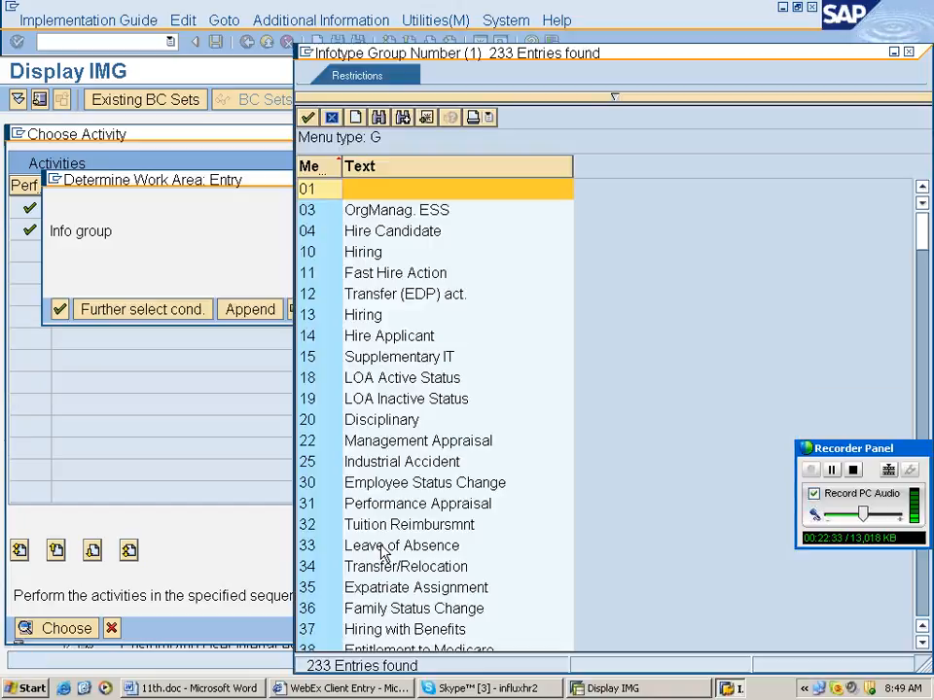
scroll(383, 553, "down", 4)
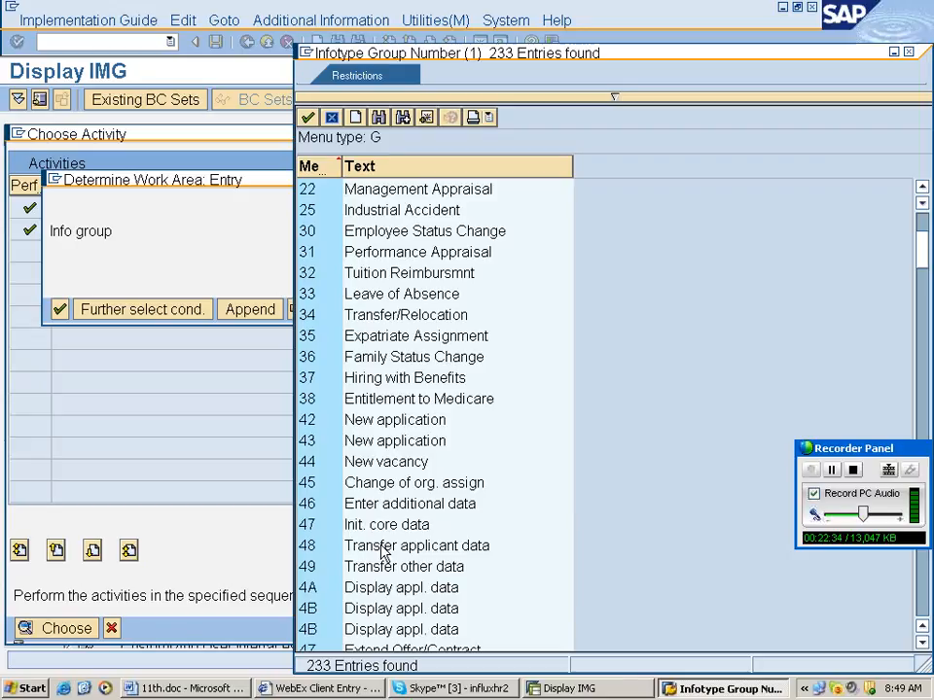
scroll(383, 554, "down", 18)
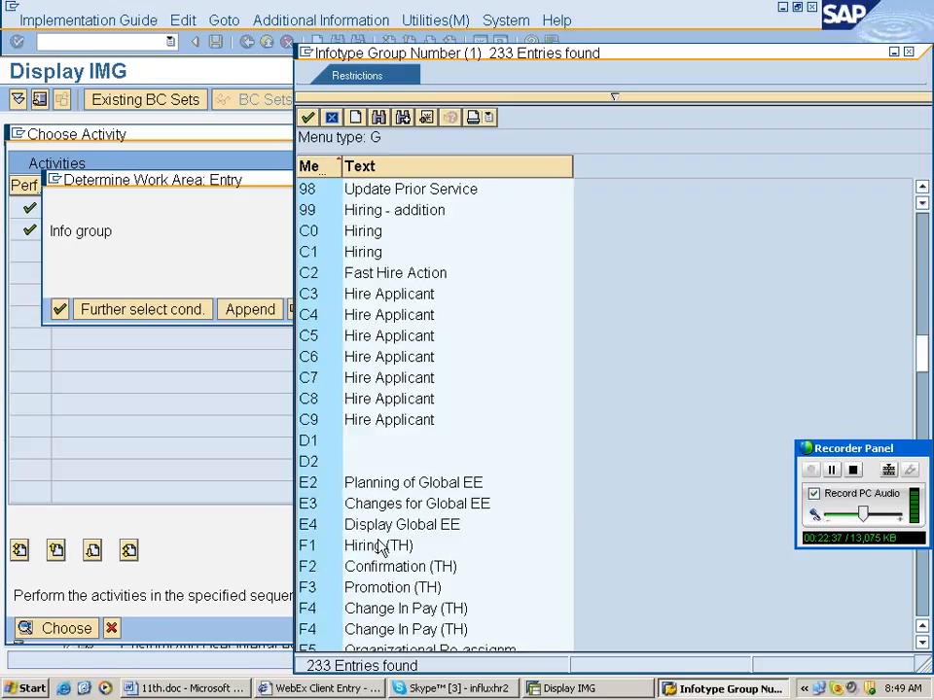
scroll(383, 549, "down", 10)
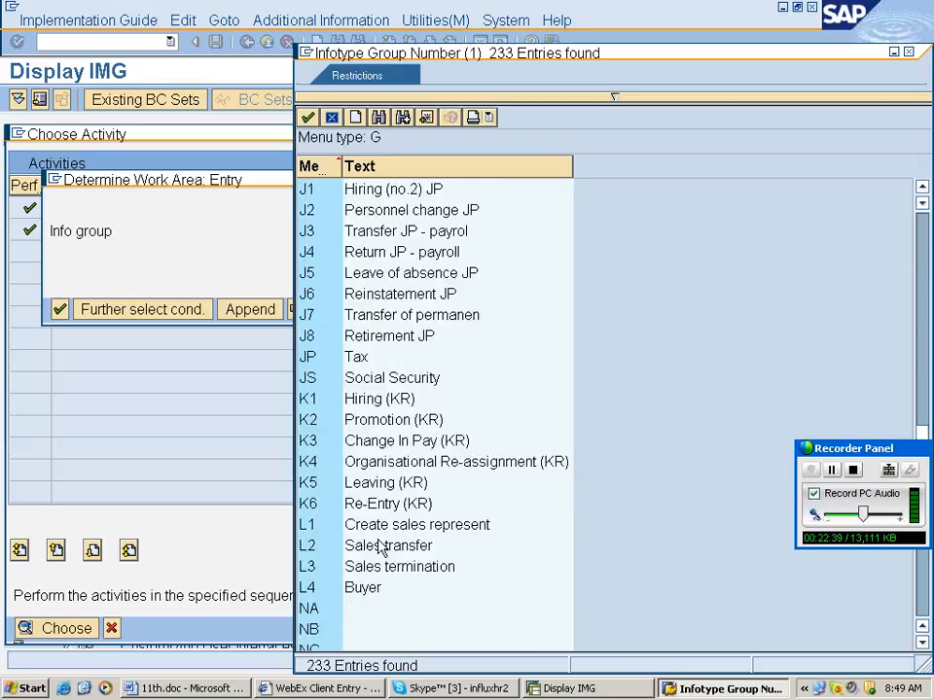
scroll(382, 548, "down", 9)
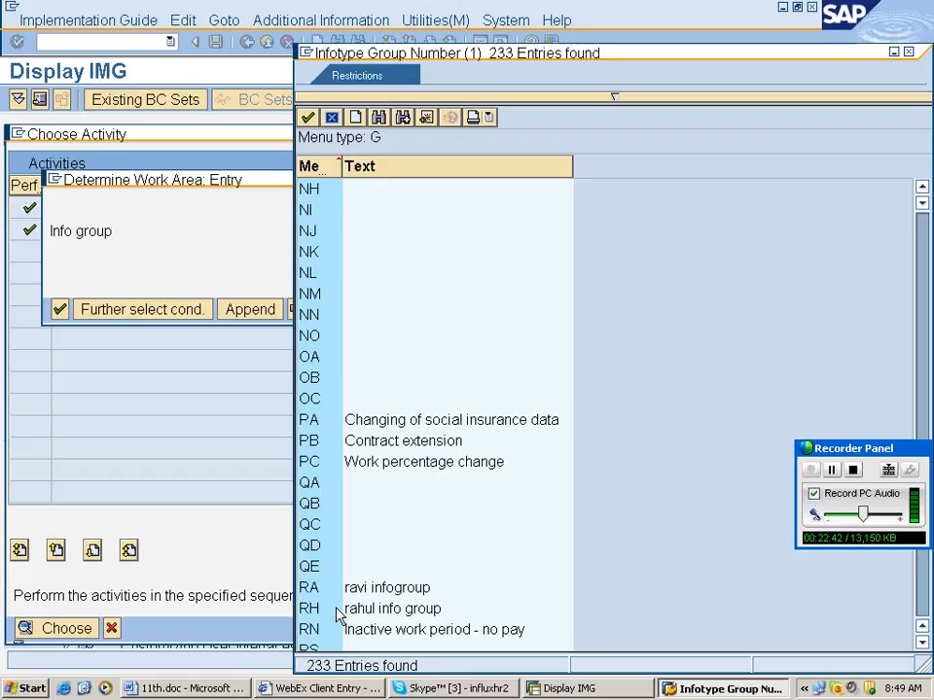
double_click(338, 611)
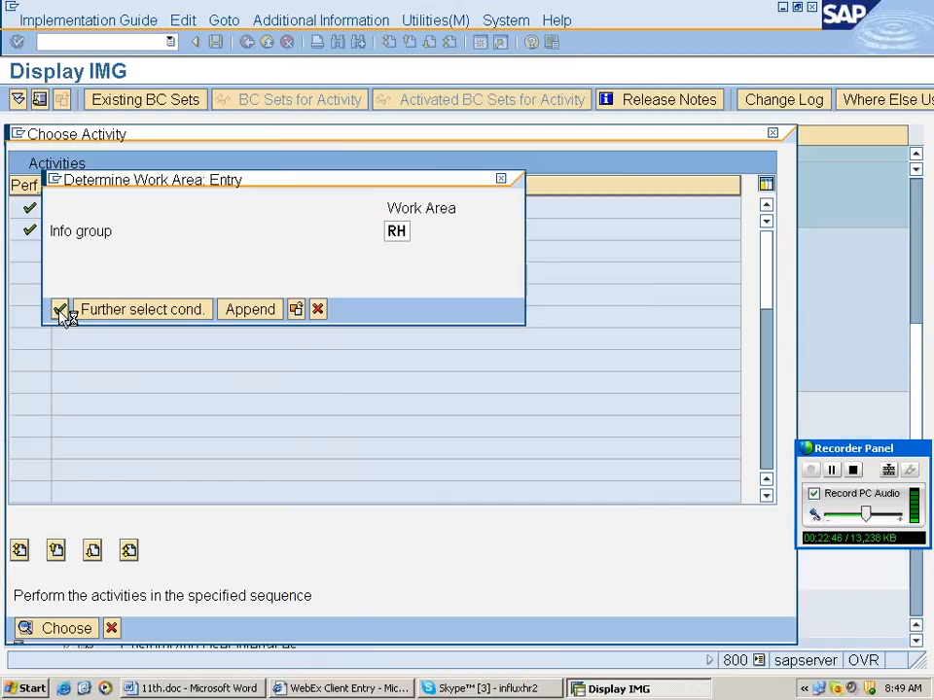
left_click(61, 310)
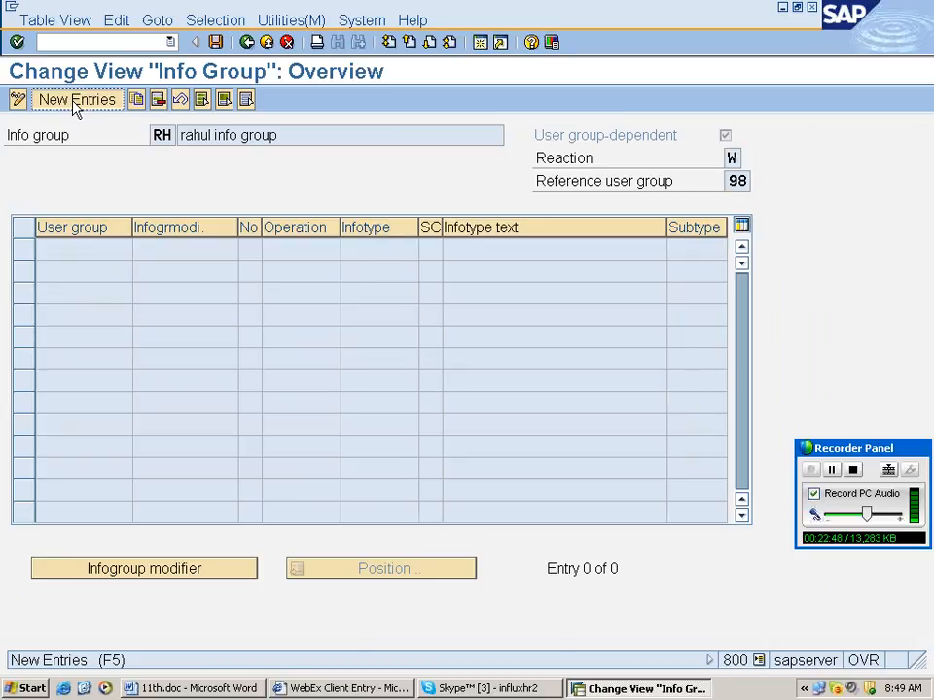
Add a first RH row: user group 98, the modifier, No 01, operation ins, infotype 0000.
left_click(77, 101)
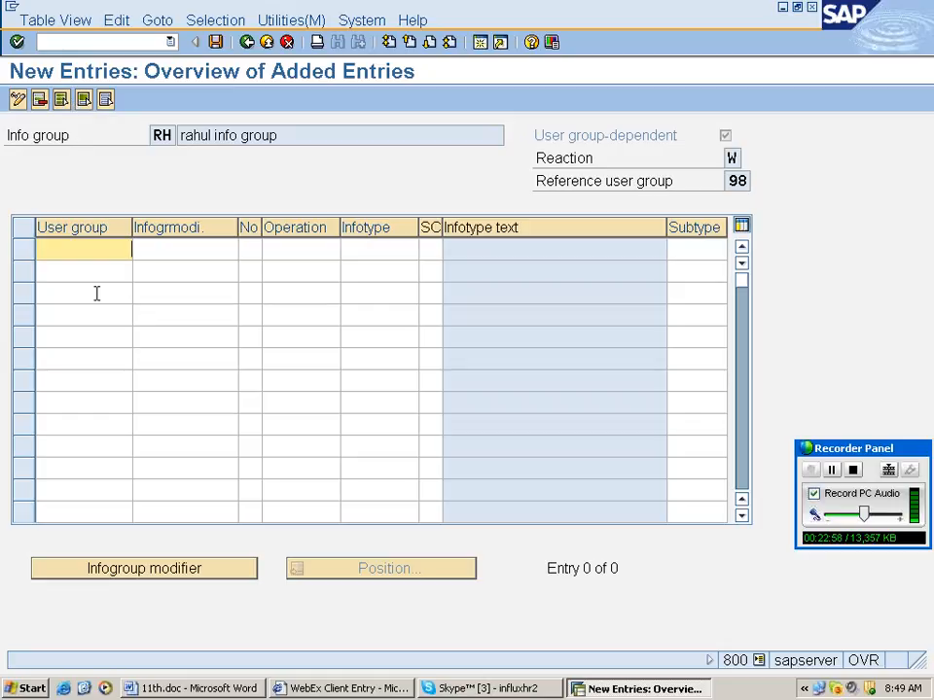
type("98")
left_click(182, 247)
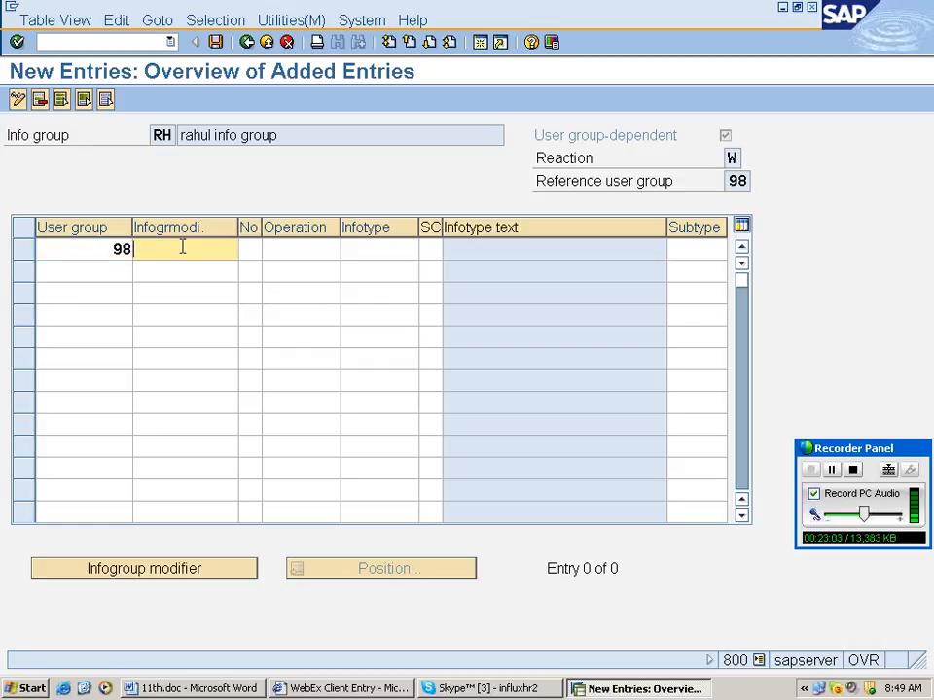
type("9999999")
key("BackSpace")
key("BackSpace")
key("BackSpace")
key("BackSpace")
key("BackSpace")
key("BackSpace")
key("BackSpace")
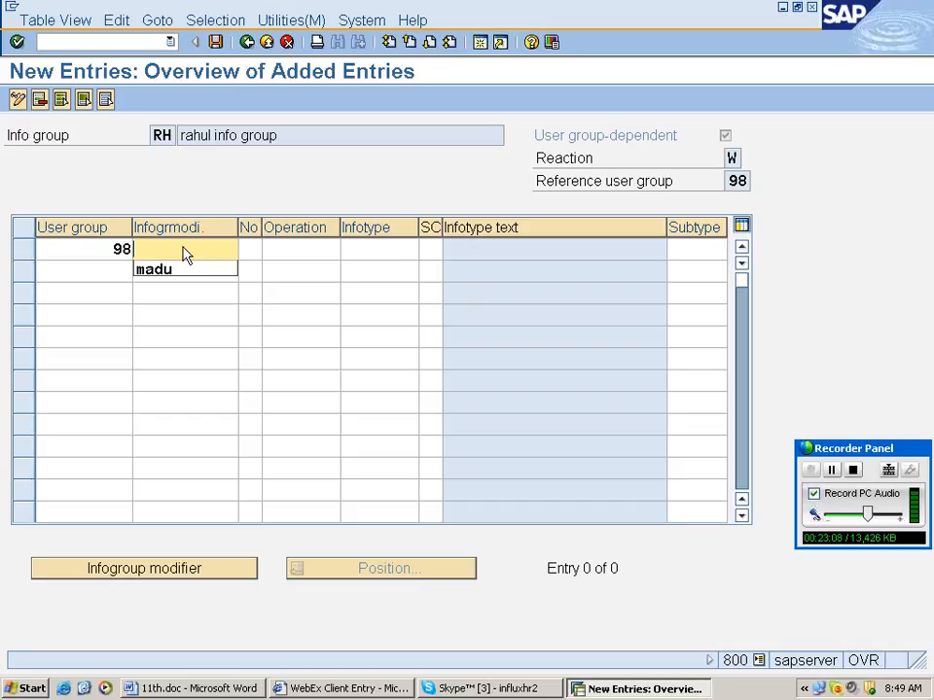
type("9999999")
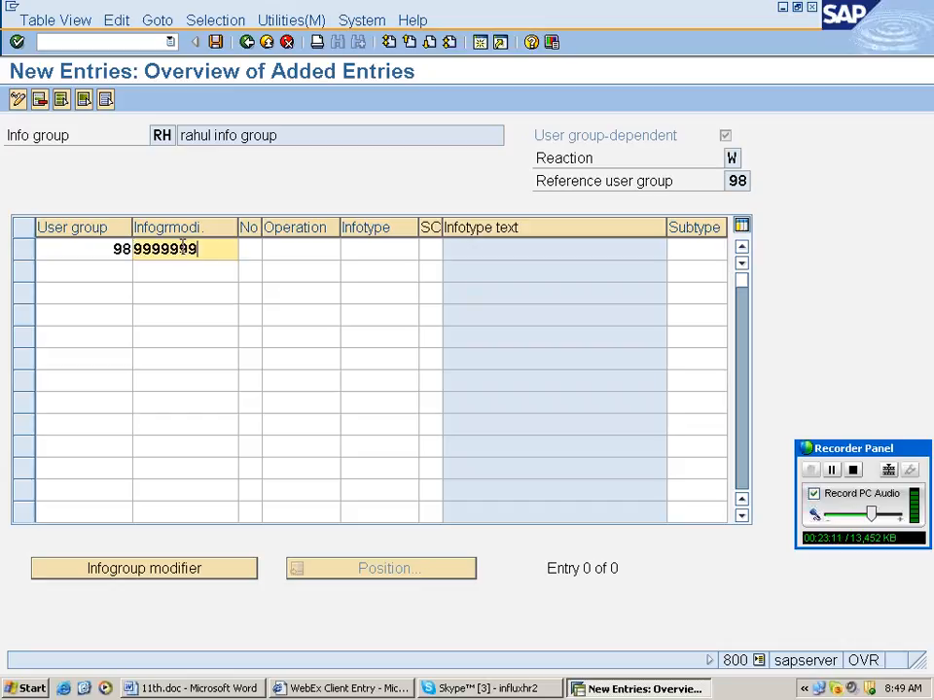
key("BackSpace")
key("BackSpace")
key("BackSpace")
key("BackSpace")
key("BackSpace")
key("BackSpace")
key("BackSpace")
type("ra")
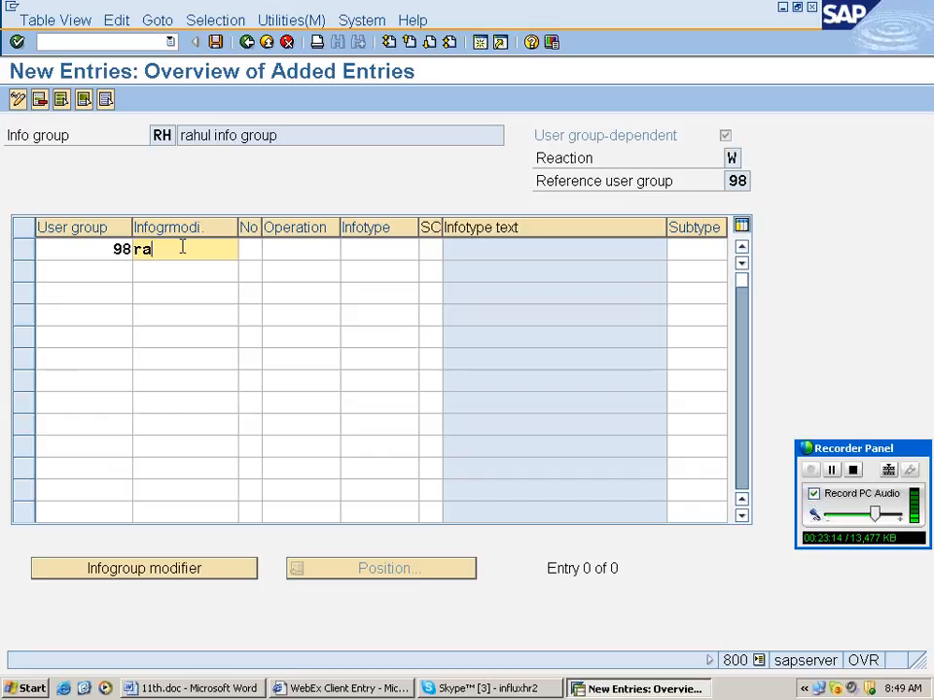
type("hu")
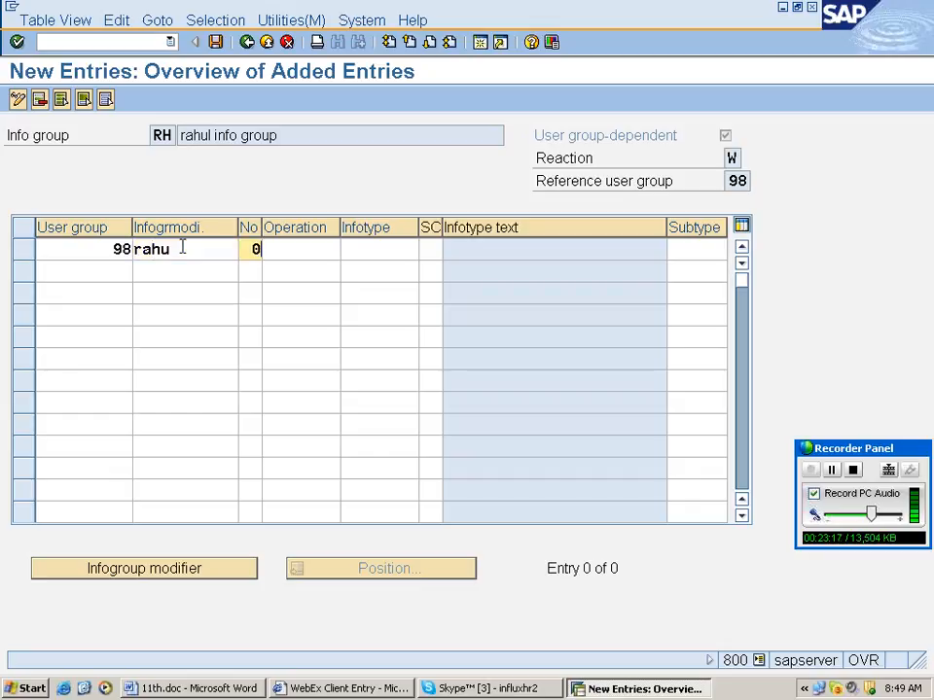
type("1")
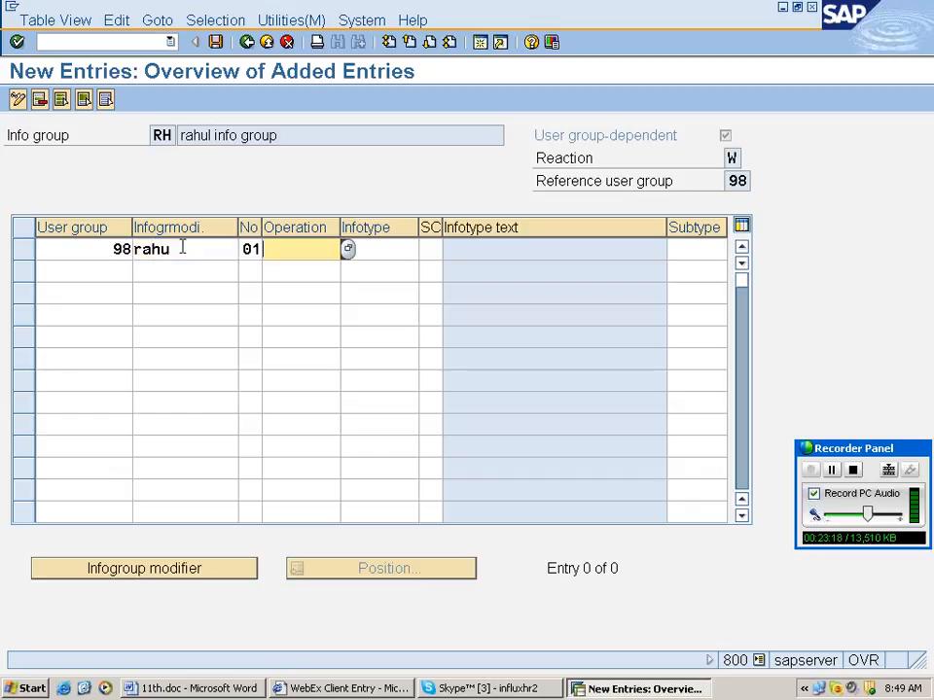
key("BackSpace")
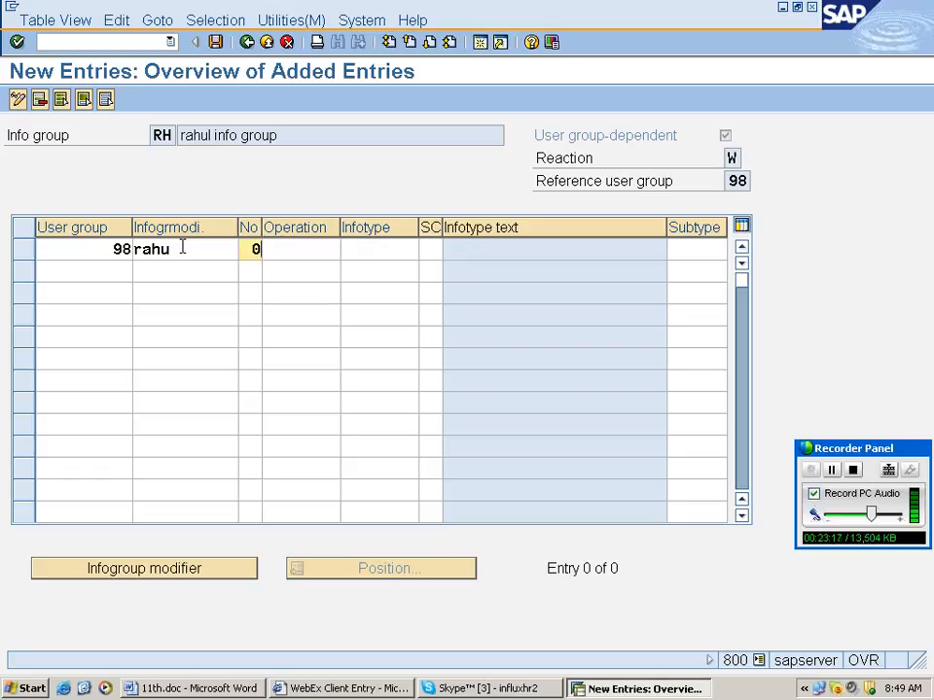
type("1ins")
key("Tab")
type("0000")
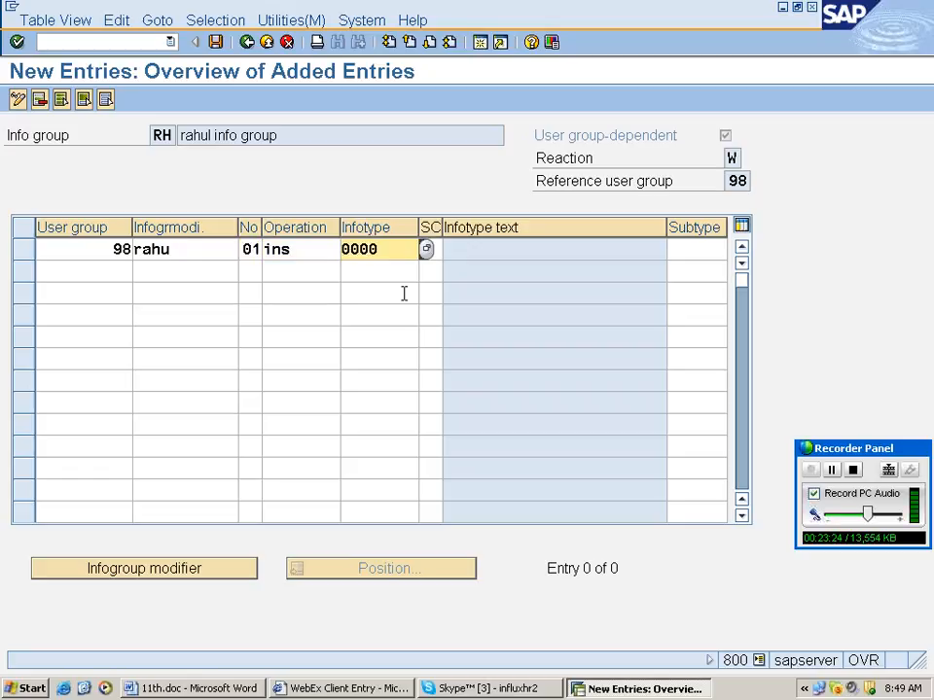
List infotypes 0001, 0002, 0006, 0007 and 0008 in the following rows.
left_click(375, 270)
type("0001")
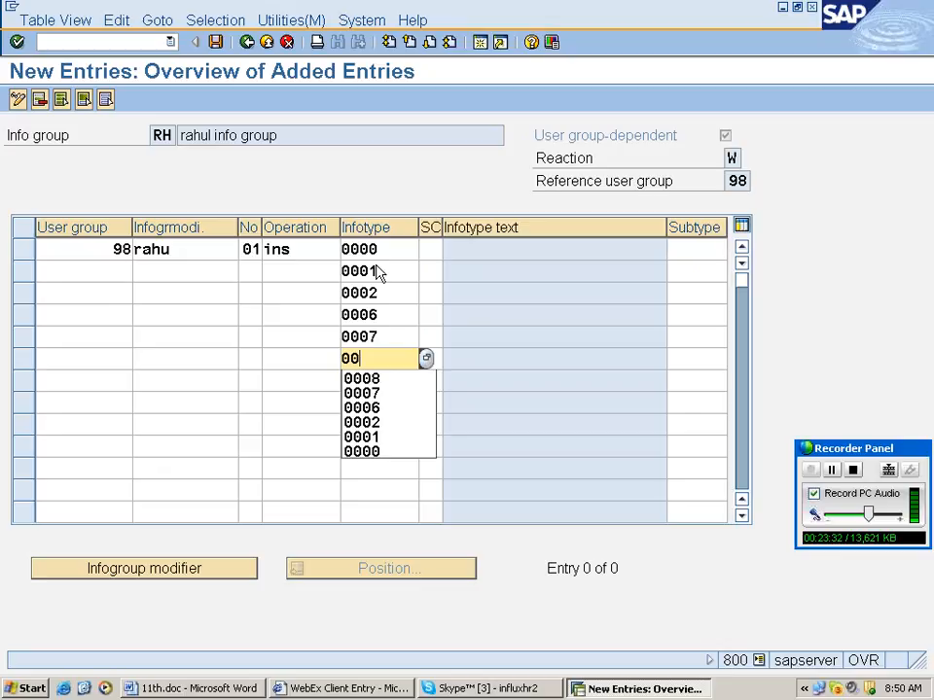
type("00")
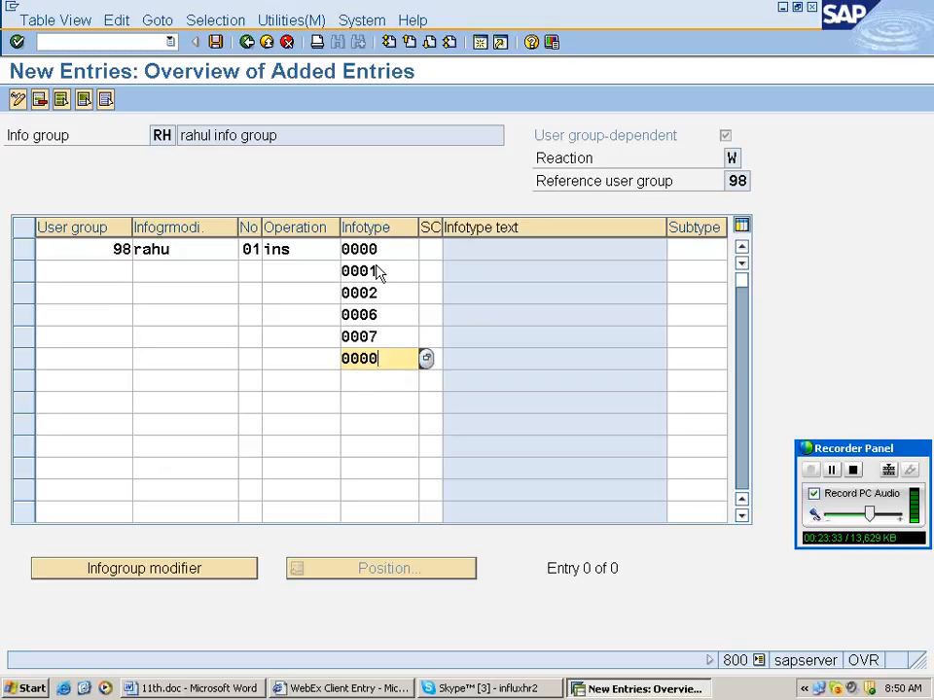
key("BackSpace")
key("BackSpace")
type("08")
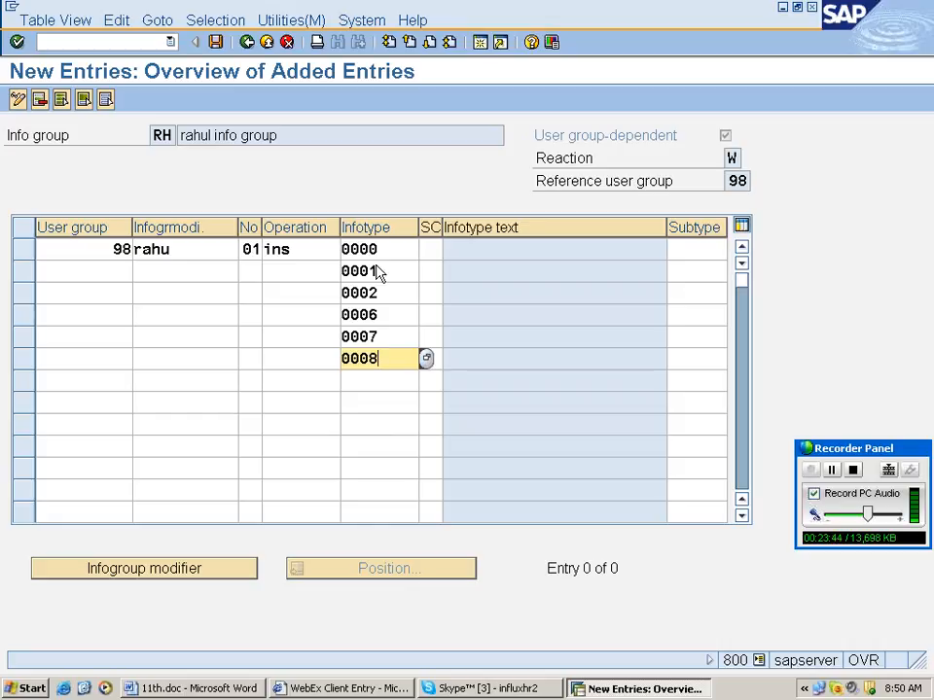
Set operation ins for rows 2 through 6.
left_click(302, 279)
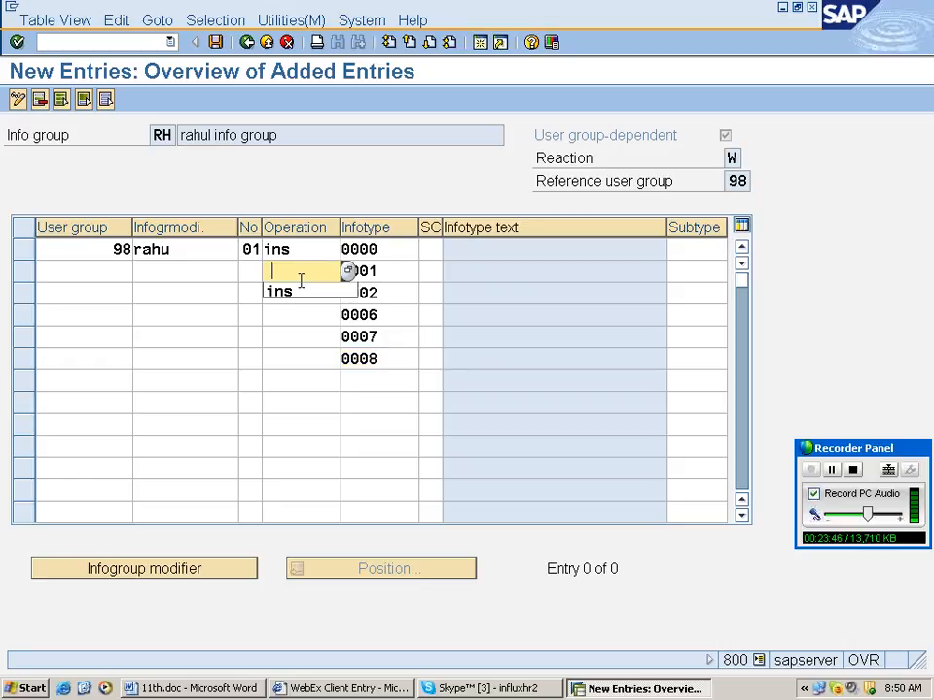
left_click(280, 292)
left_click(302, 293)
left_click(279, 314)
left_click(302, 314)
left_click(280, 336)
left_click(302, 337)
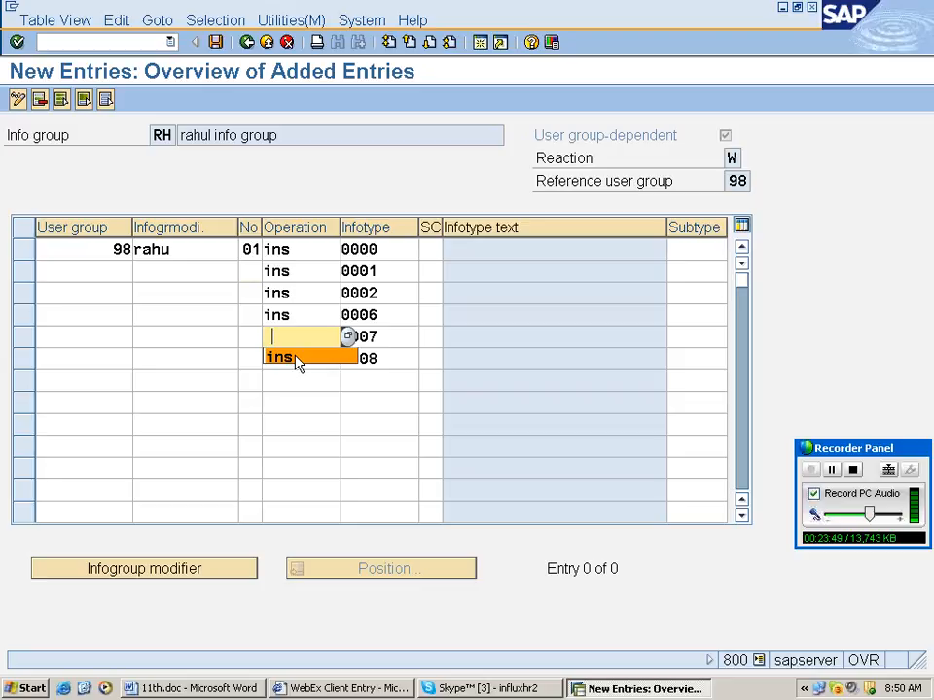
left_click(299, 358)
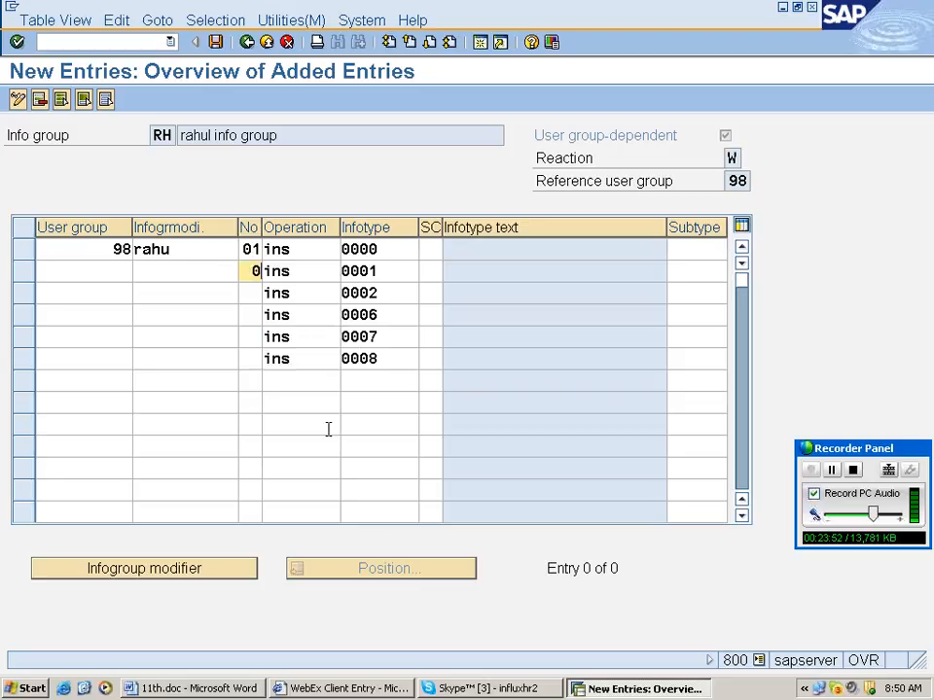
Number rows 2 through 6 as 02, 03, 04, 05 and 06.
type("2")
key("Down")
type("03")
key("Down")
type("0")
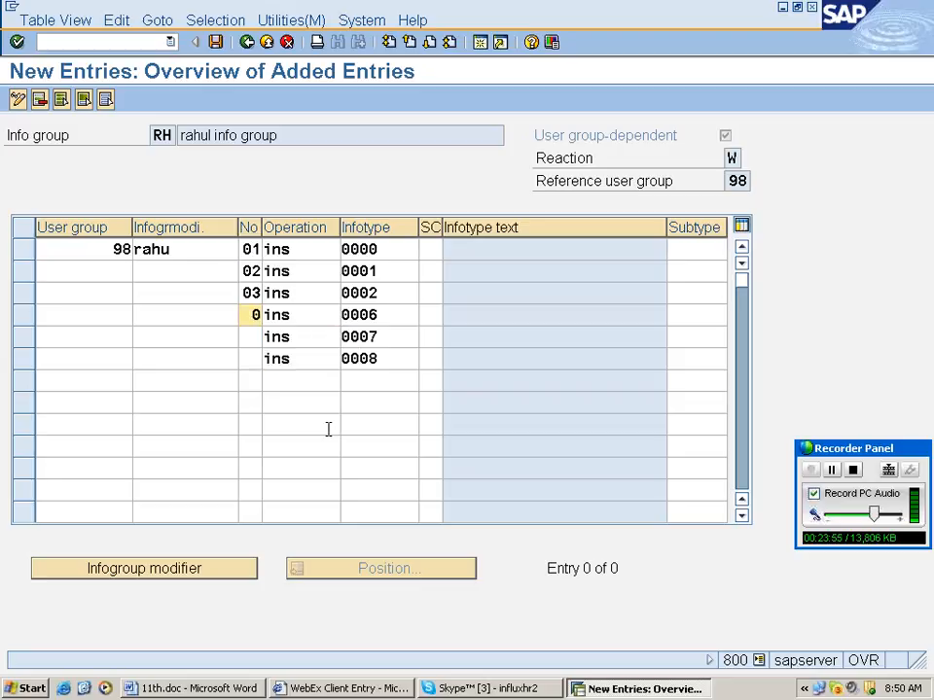
type("4")
key("Down")
type("05")
key("Down")
type("06")
key("Down")
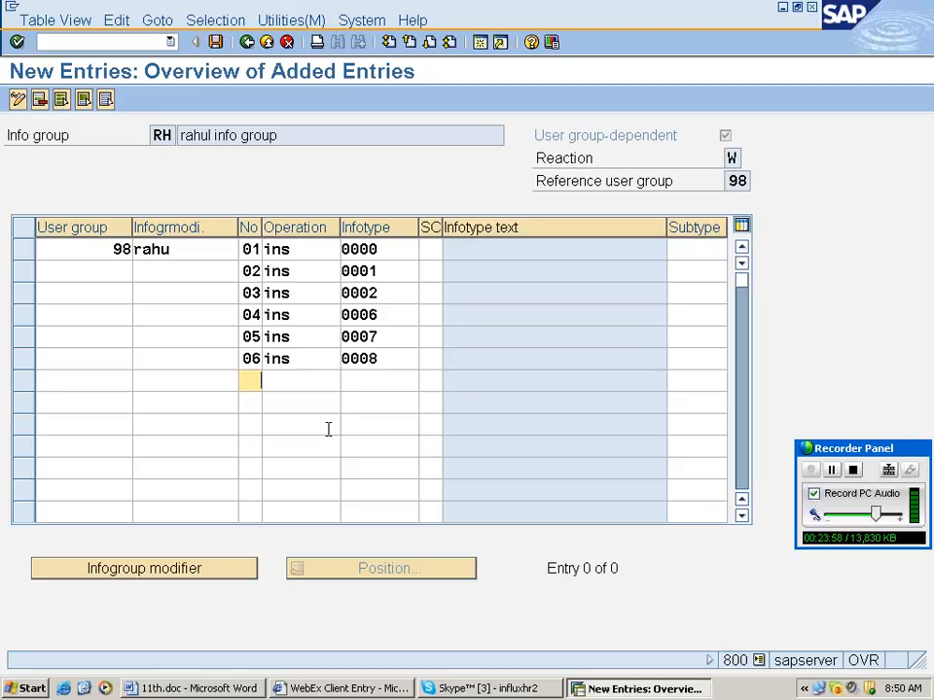
type("0")
Copy row 1's infogroup modifier into the remaining rows.
left_click(183, 268)
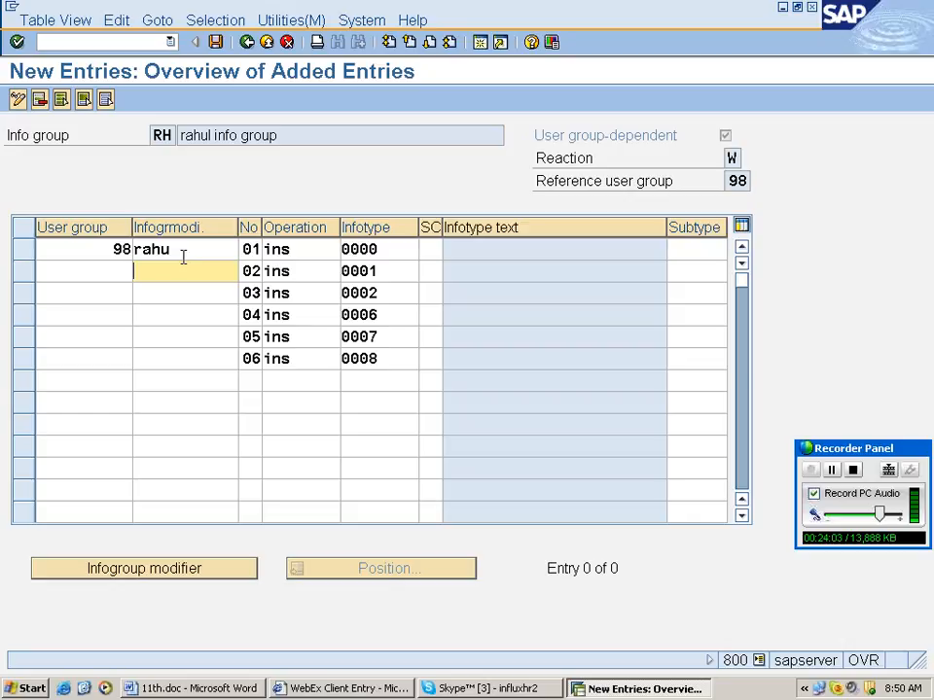
double_click(190, 250)
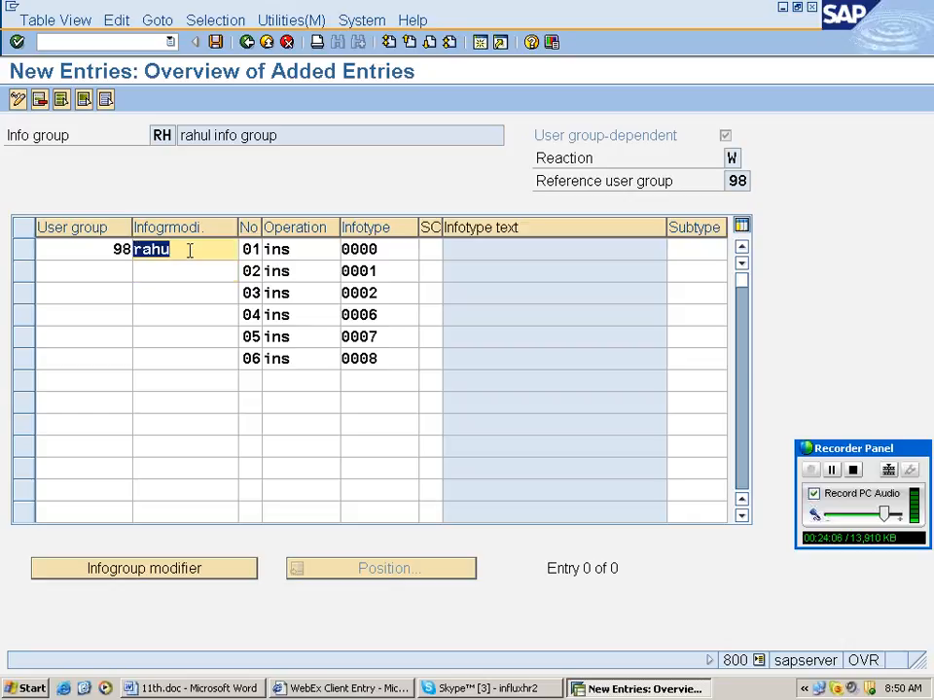
key("ctrl+c")
key("Down")
key("ctrl+v")
key("Down")
key("ctrl+v")
key("Down")
key("ctrl+v")
key("Down")
key("ctrl+v")
key("Down")
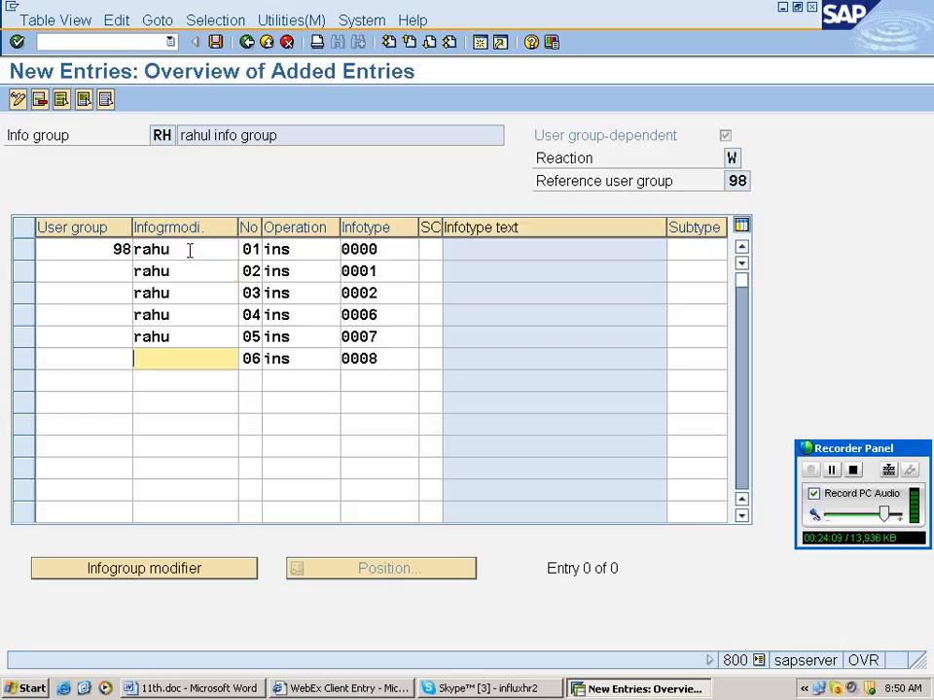
key("ctrl+v")
key("Return")
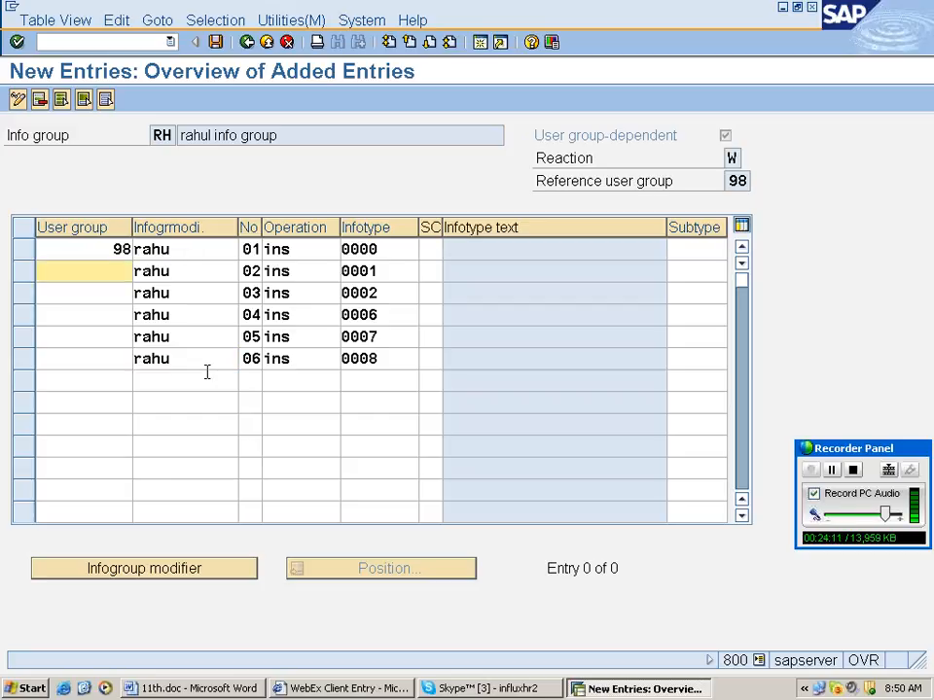
Enter user group 98 in the remaining rows' User group cells.
type("98")
key("Down")
type("98")
key("Down")
type("98")
key("Down")
type("98")
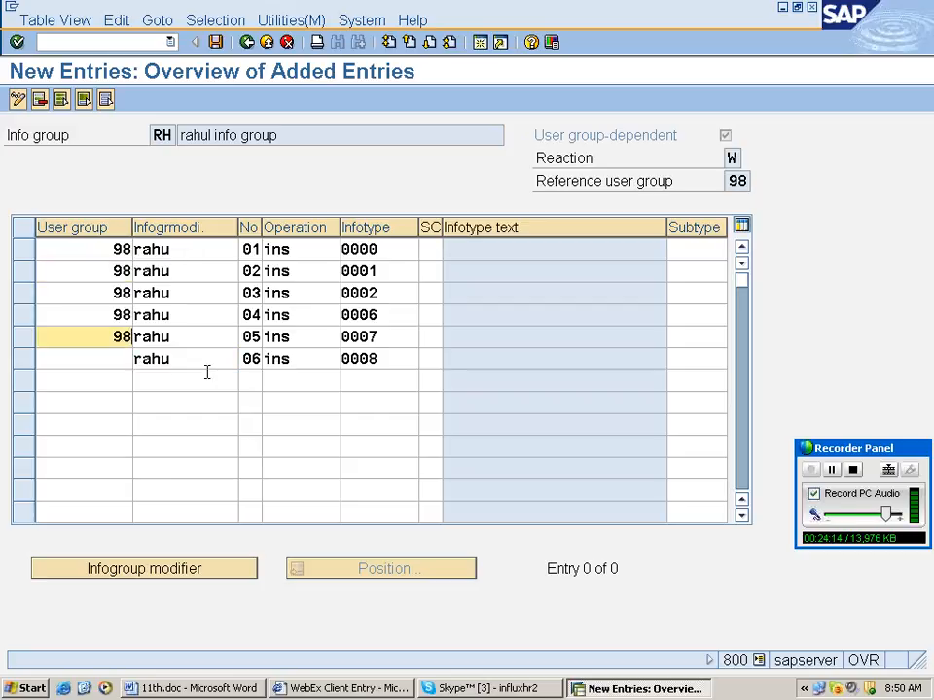
key("Down")
type("98")
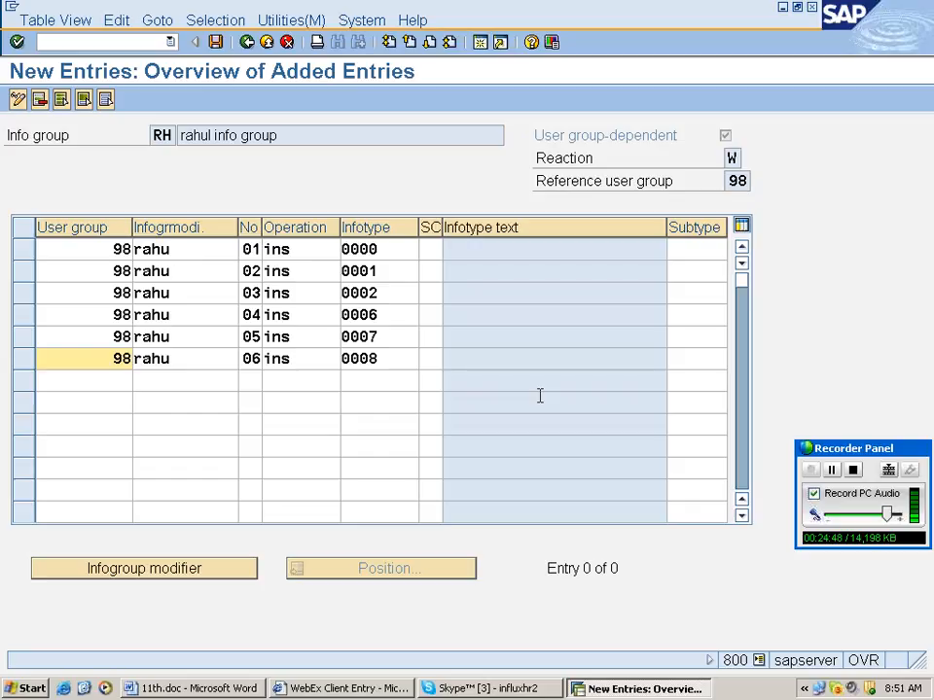
Save the six new RH infogroup entries and open the IGMOD decision tree in change mode.
key("Return")
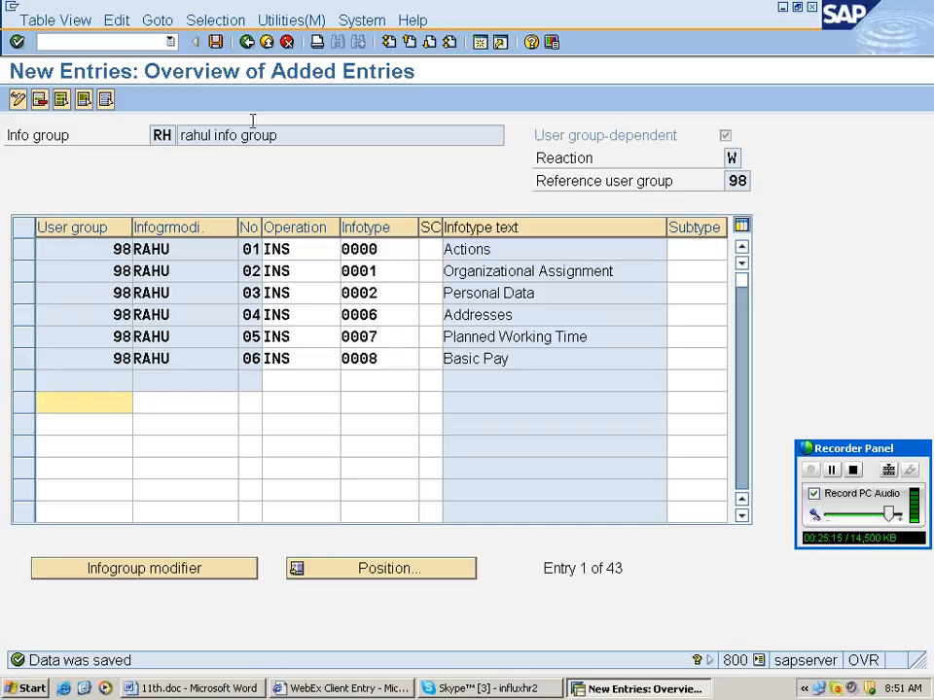
key("ctrl+s")
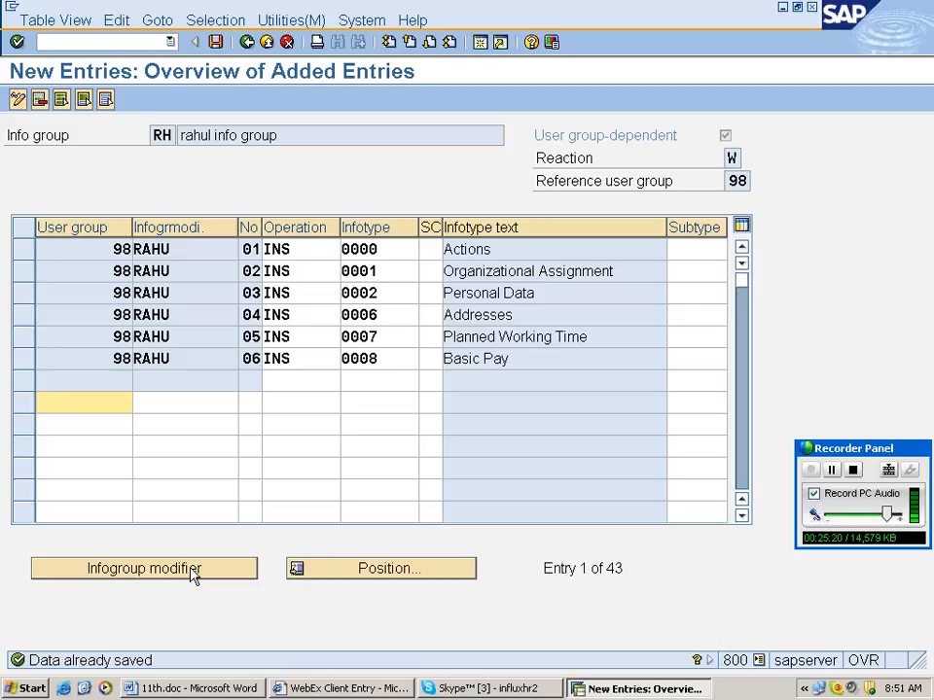
left_click(193, 574)
left_click(260, 341)
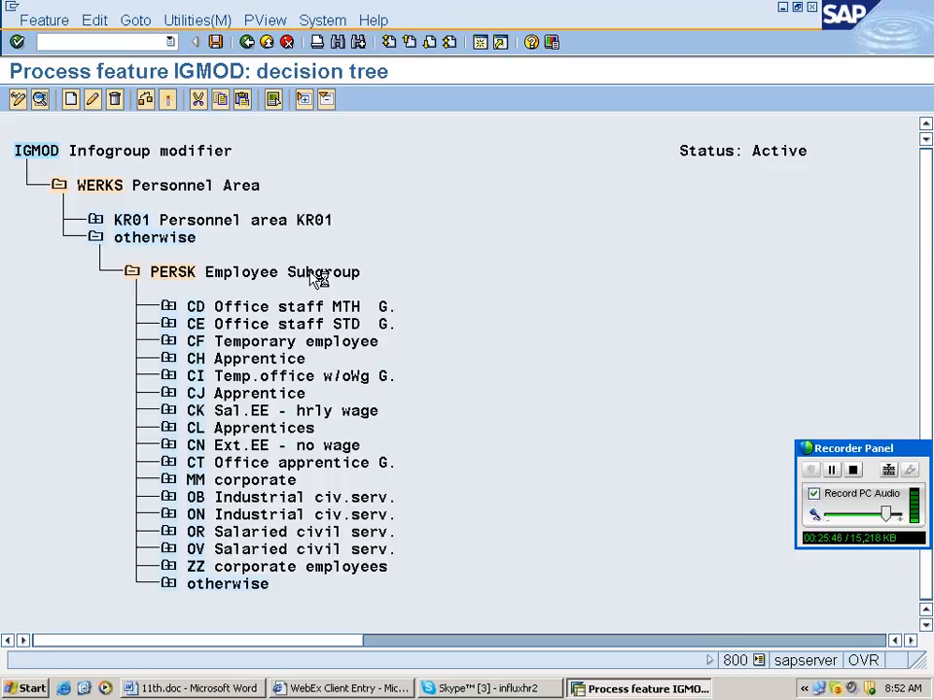
Insert employee subgroups RS plant and RR corporate under PERSK from the Employee Subgroup value list.
double_click(318, 277)
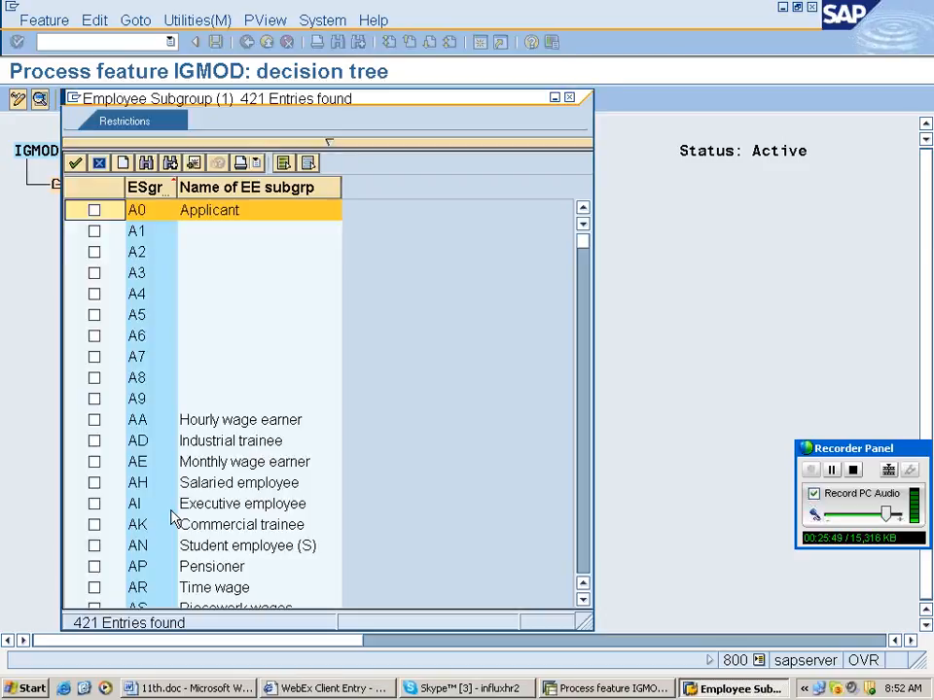
scroll(263, 475, "down", 3)
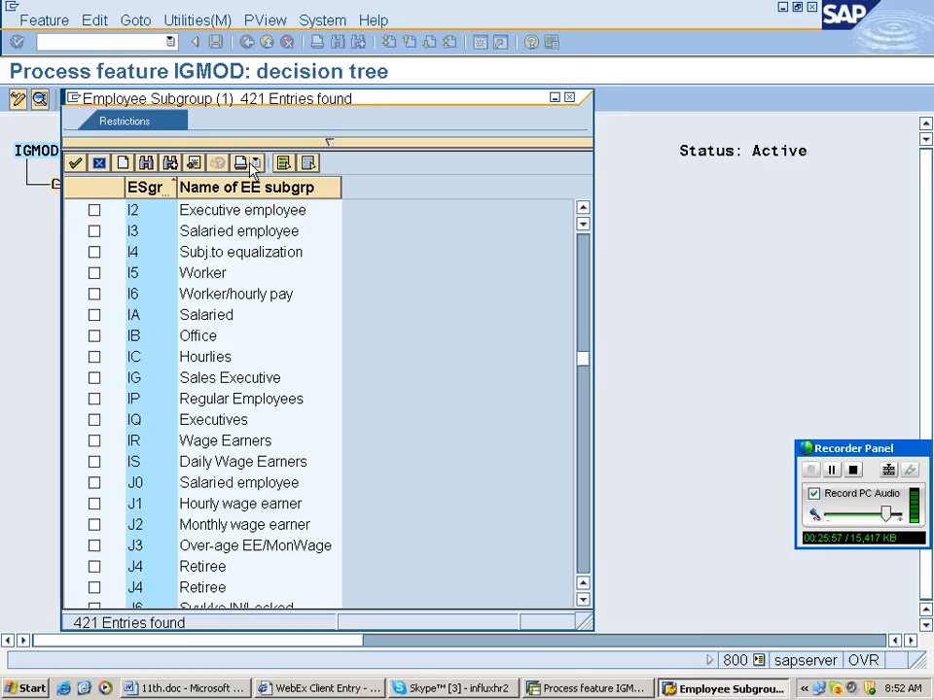
scroll(250, 165, "down", 15)
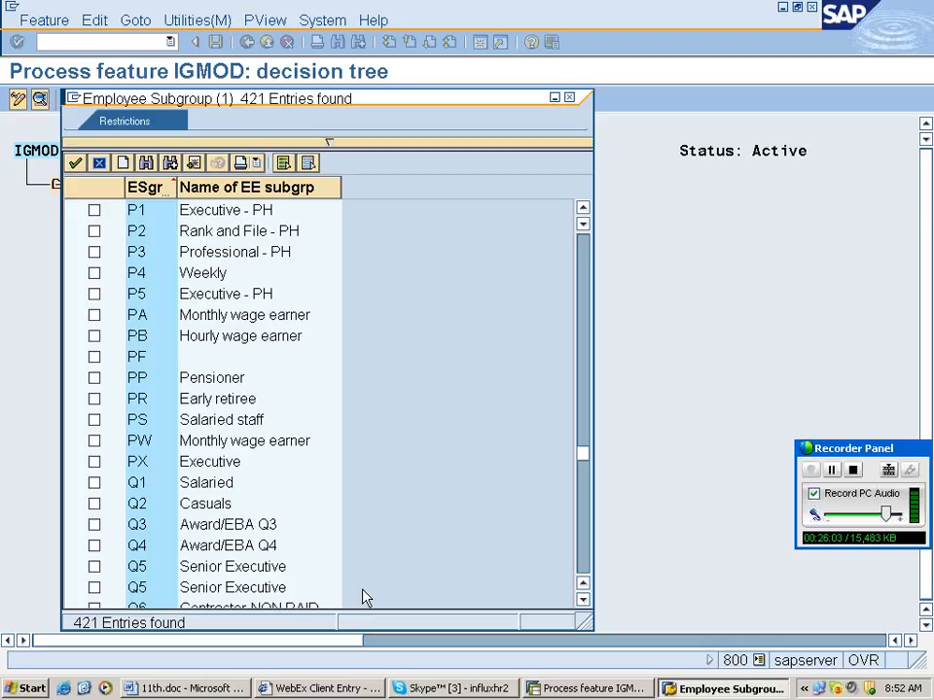
scroll(365, 597, "down", 8)
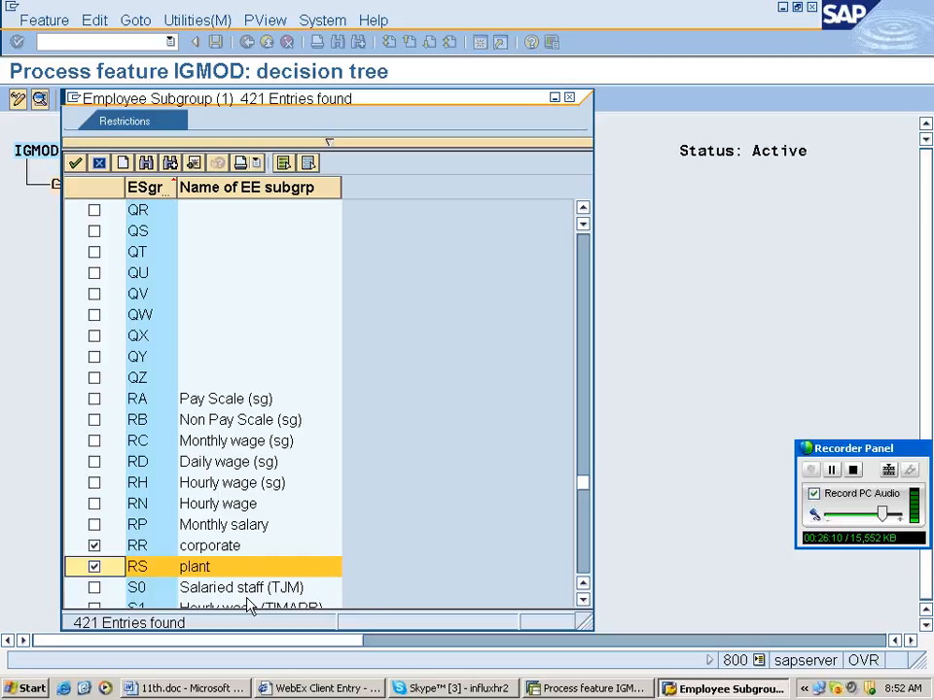
key("Return")
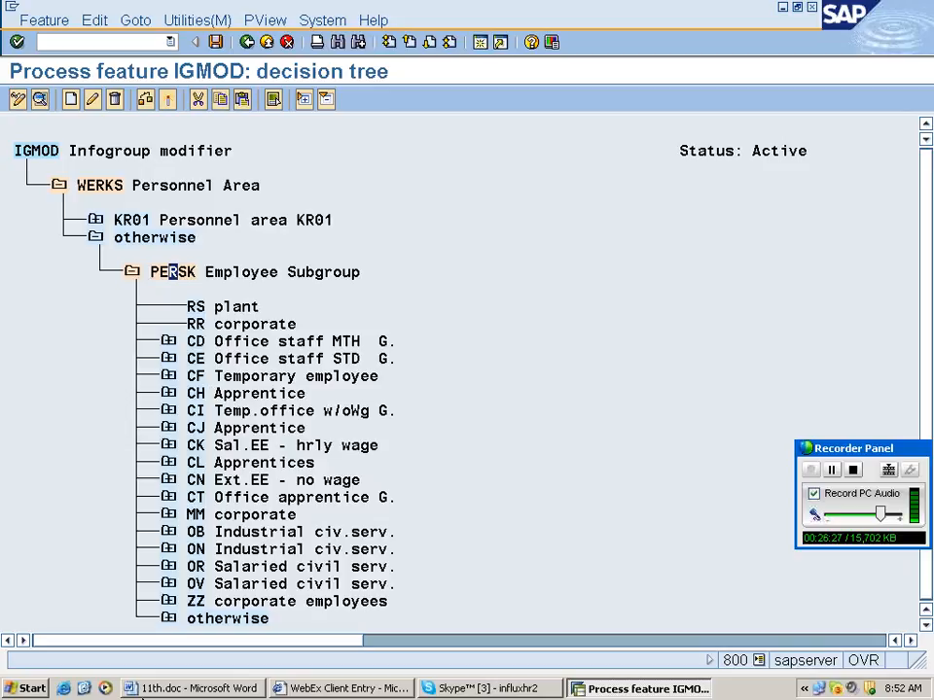
Add return value RAHU under both the RS plant and RR corporate subgroup branches.
left_click(200, 306)
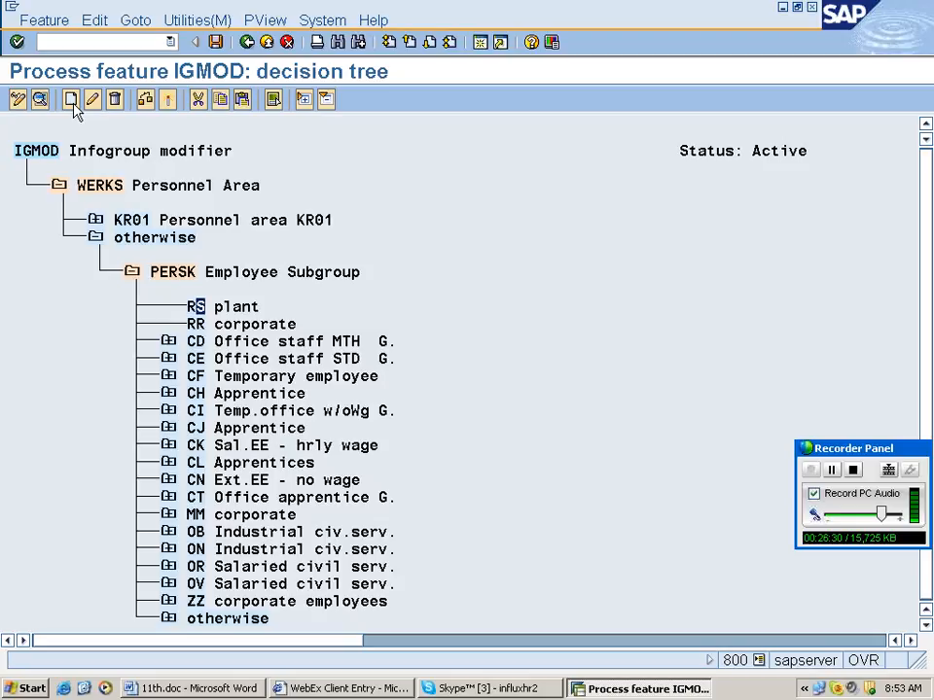
left_click(72, 101)
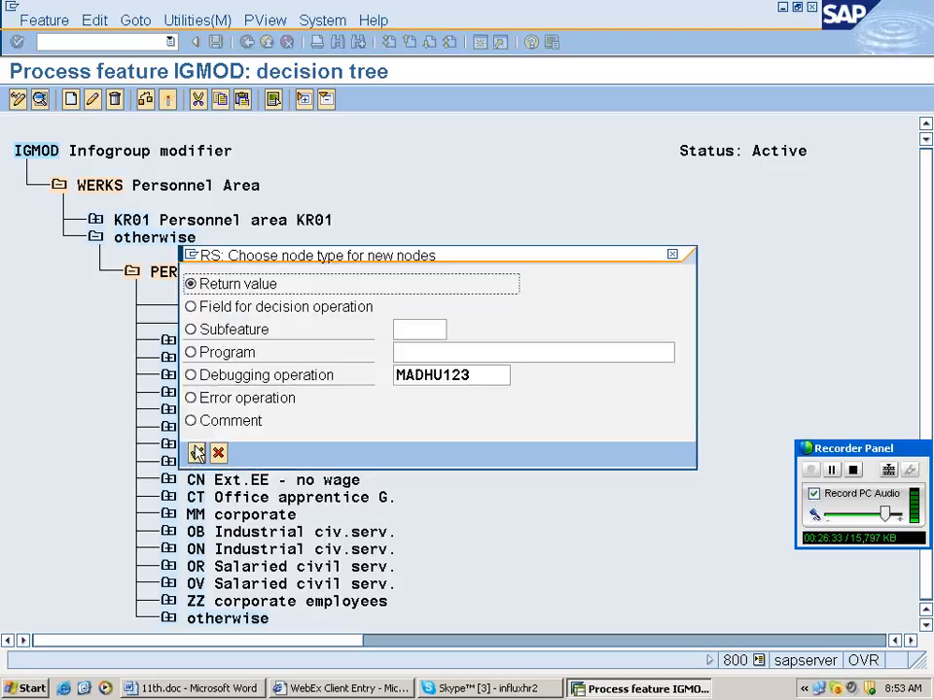
left_click(196, 453)
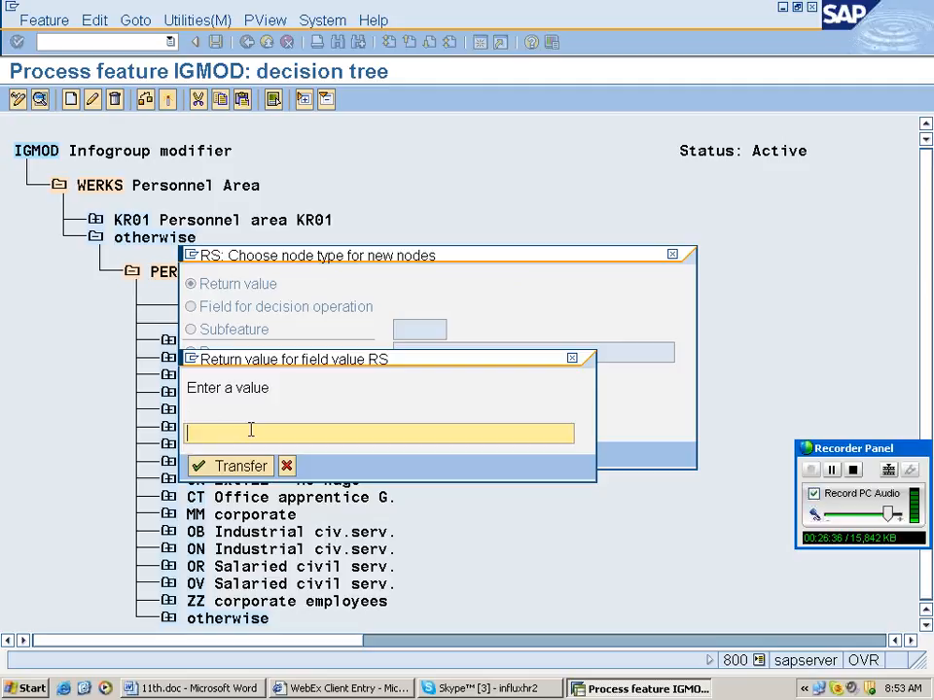
type("rah")
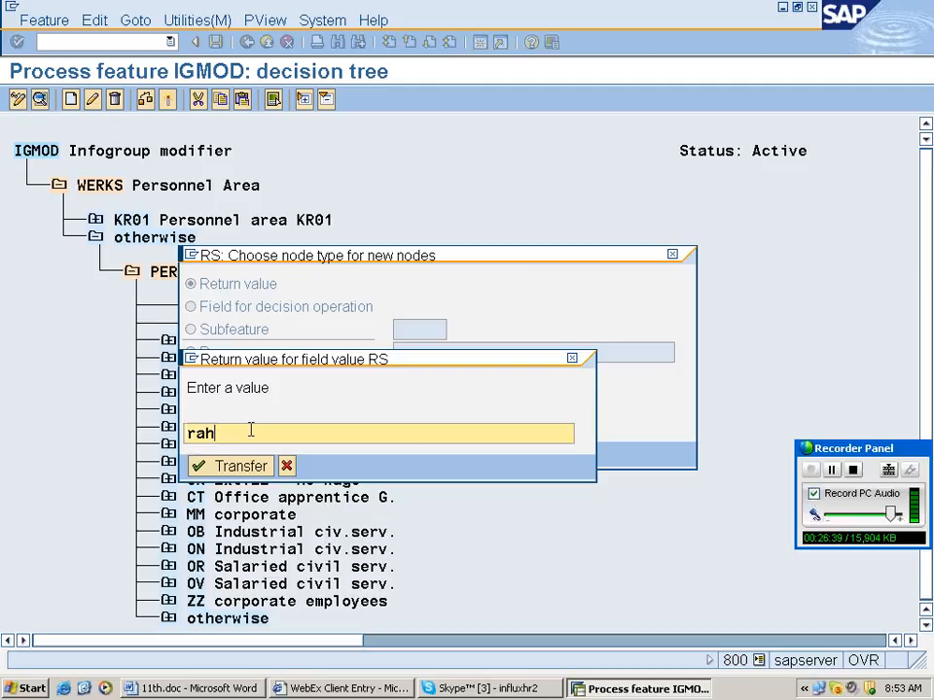
type("u")
key("Return")
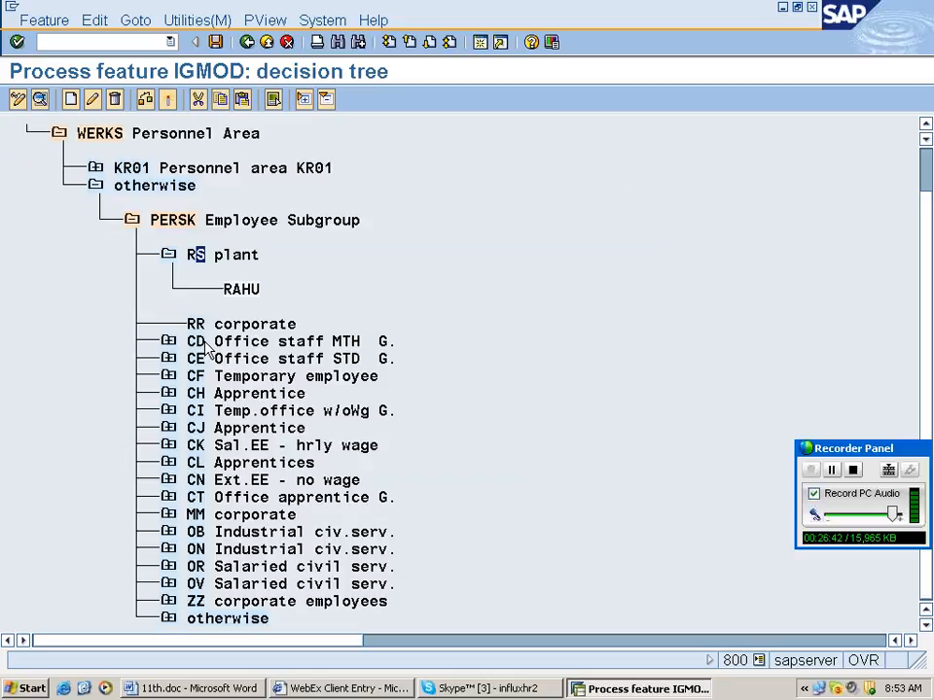
left_click(192, 324)
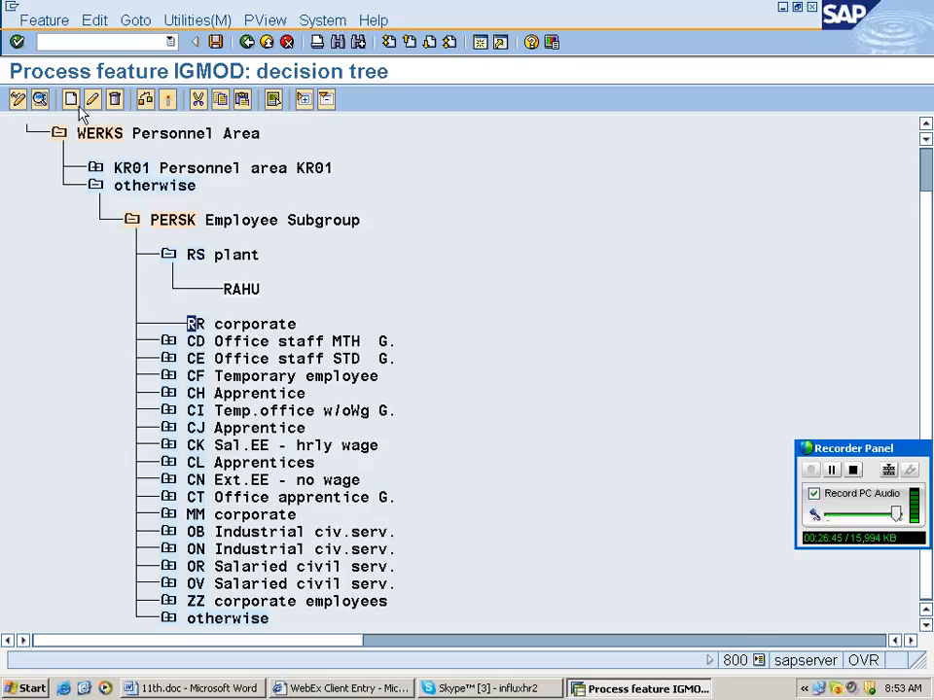
left_click(71, 99)
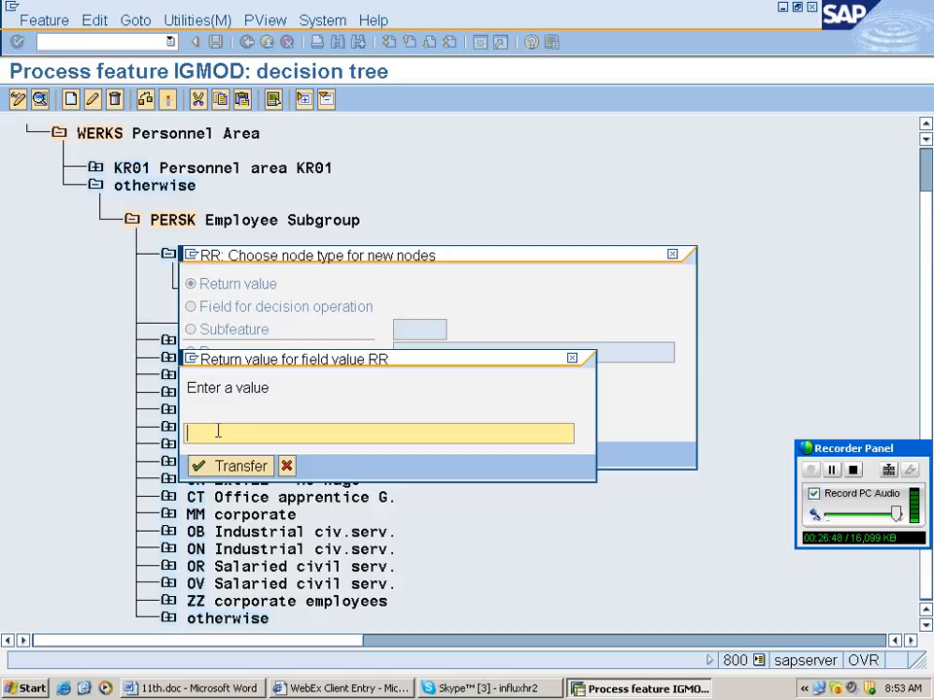
type("rahu")
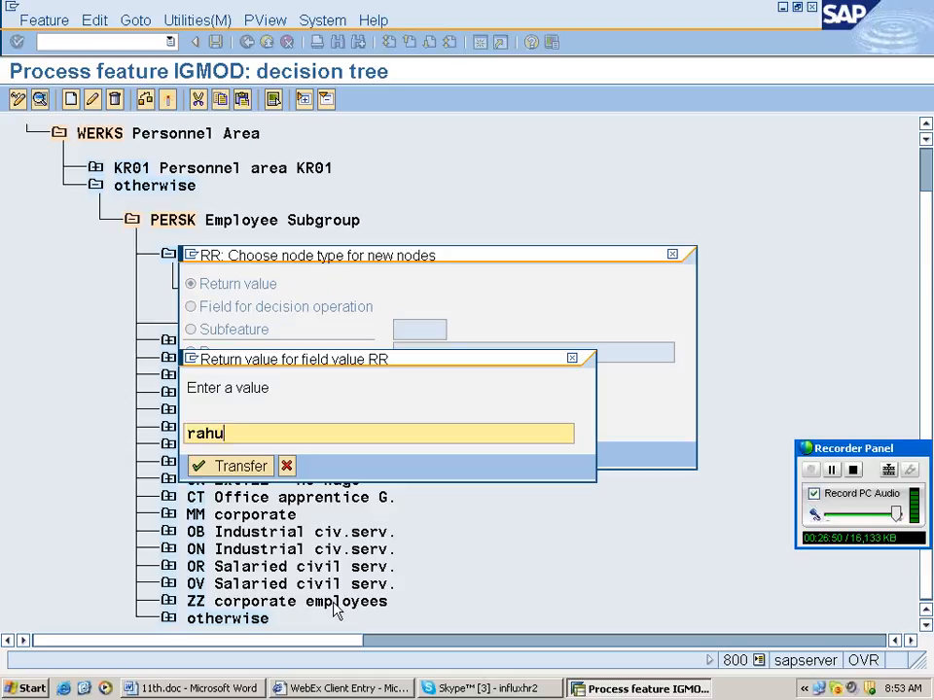
key("Return")
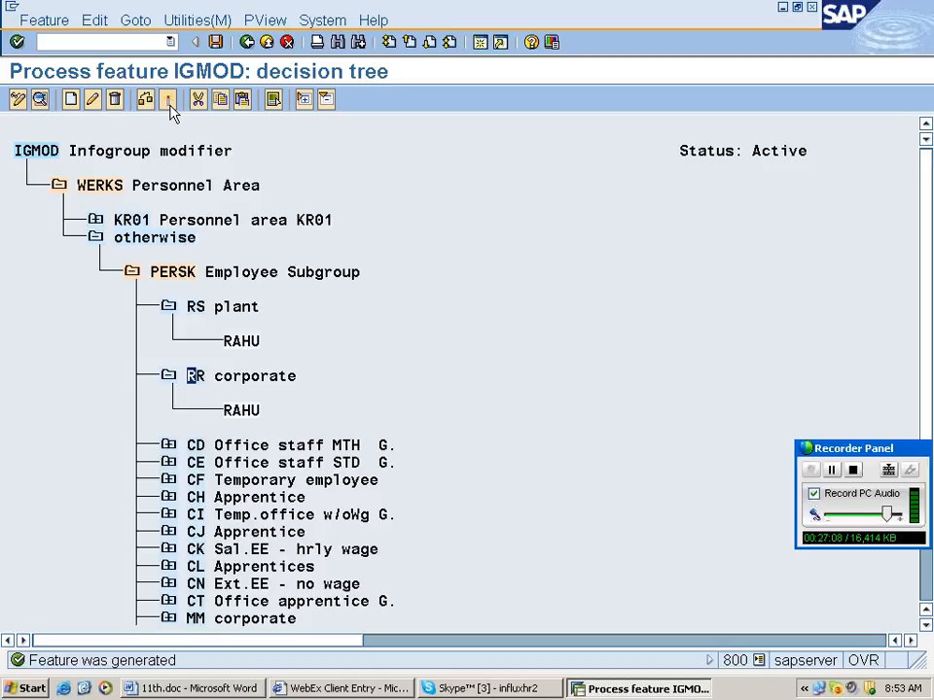
Save the IGMOD tree, go back to Display IMG and select 'Set up personnel actions' under Actions.
left_click(247, 43)
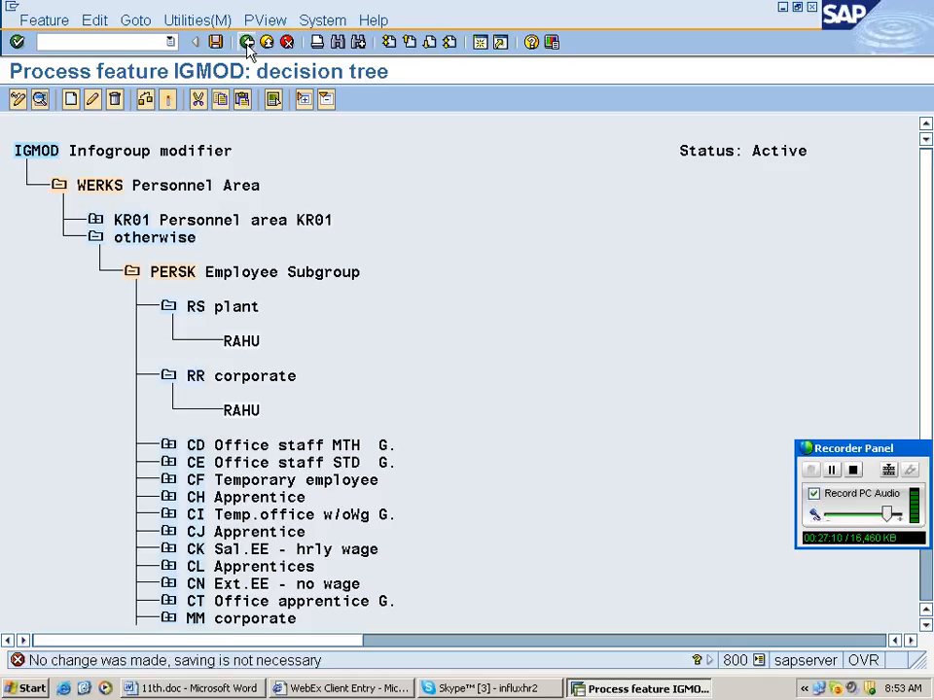
left_click(247, 43)
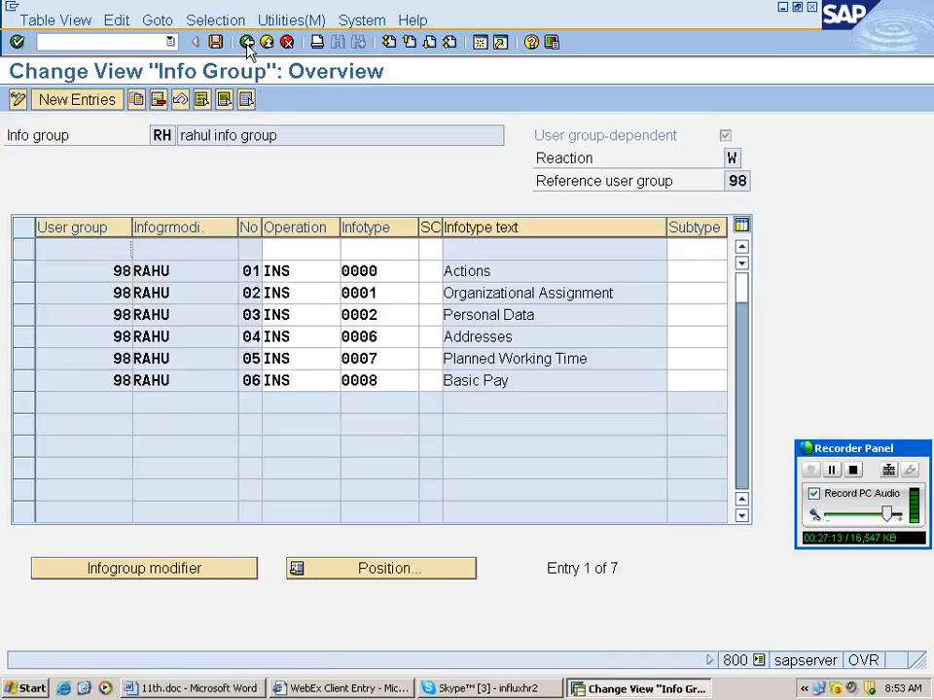
left_click(247, 43)
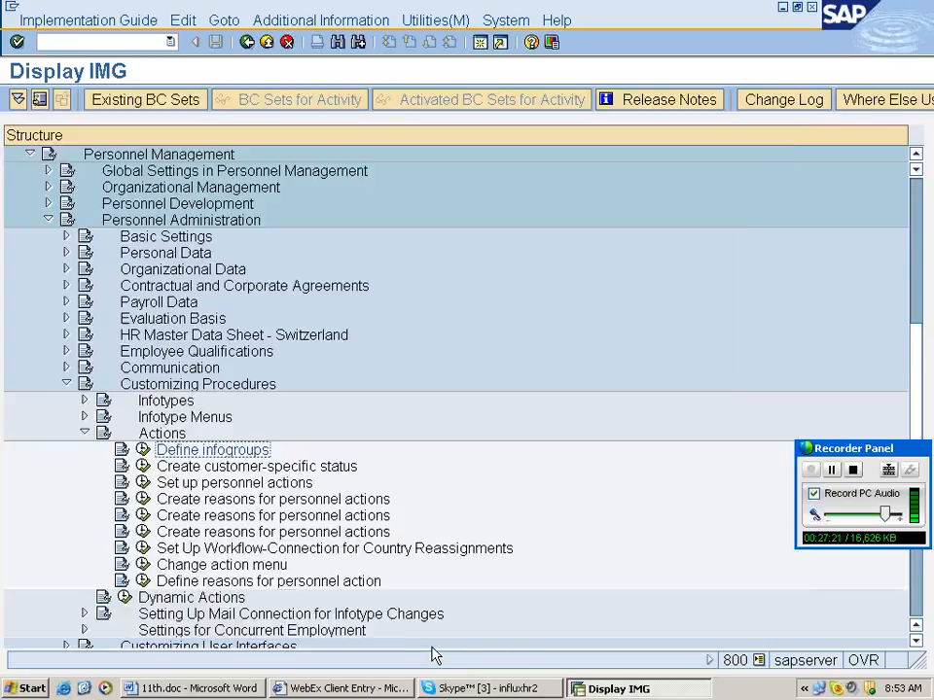
scroll(234, 448, "down", 1)
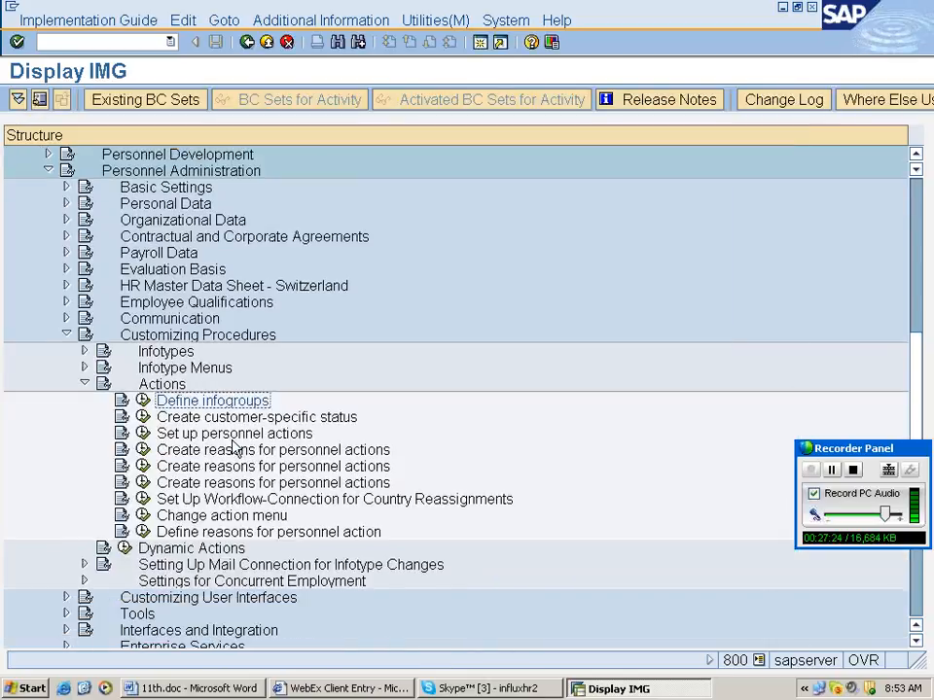
left_click(233, 434)
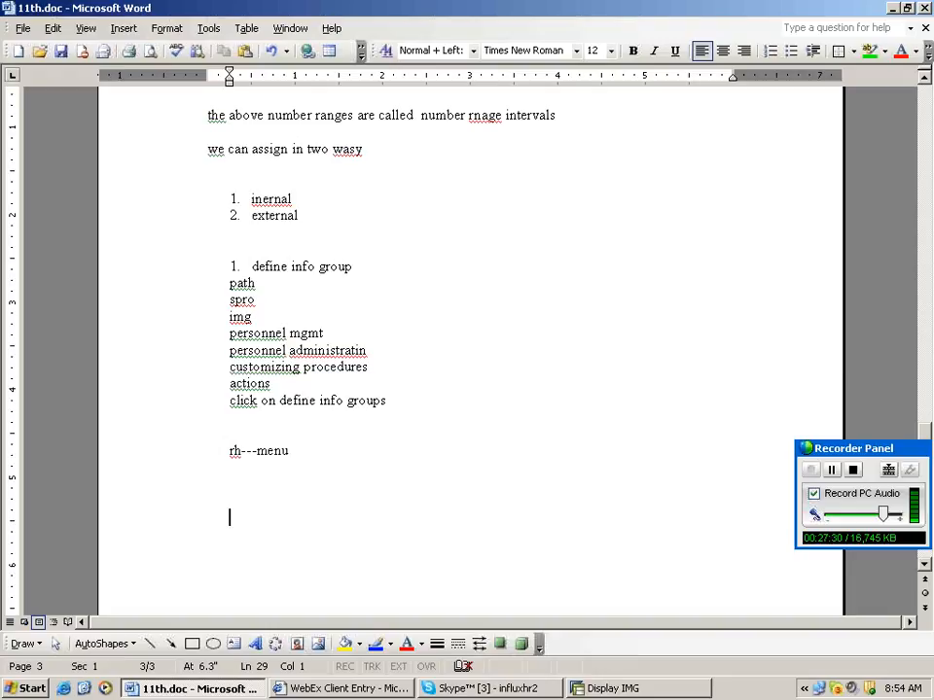
Add notes 'Set up personnel actions', same path, click on it, and 'We are going to create hiring'.
type("Set up personnel actions")
key("Return")
type("Same")
type("“Set up personnel actions")
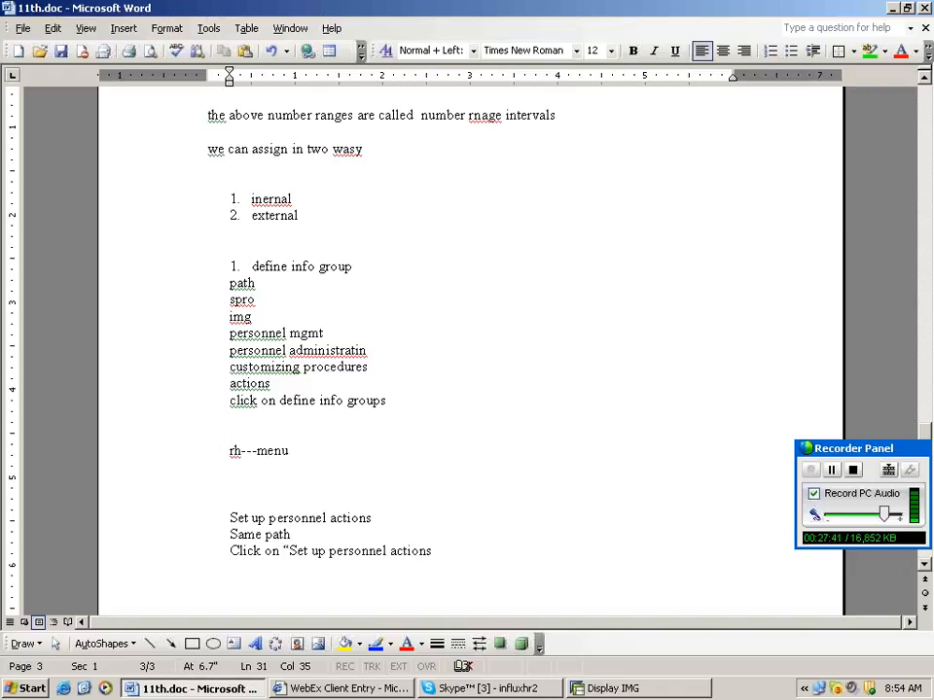
key("Return")
key("Return")
scroll(338, 578, "down", 3)
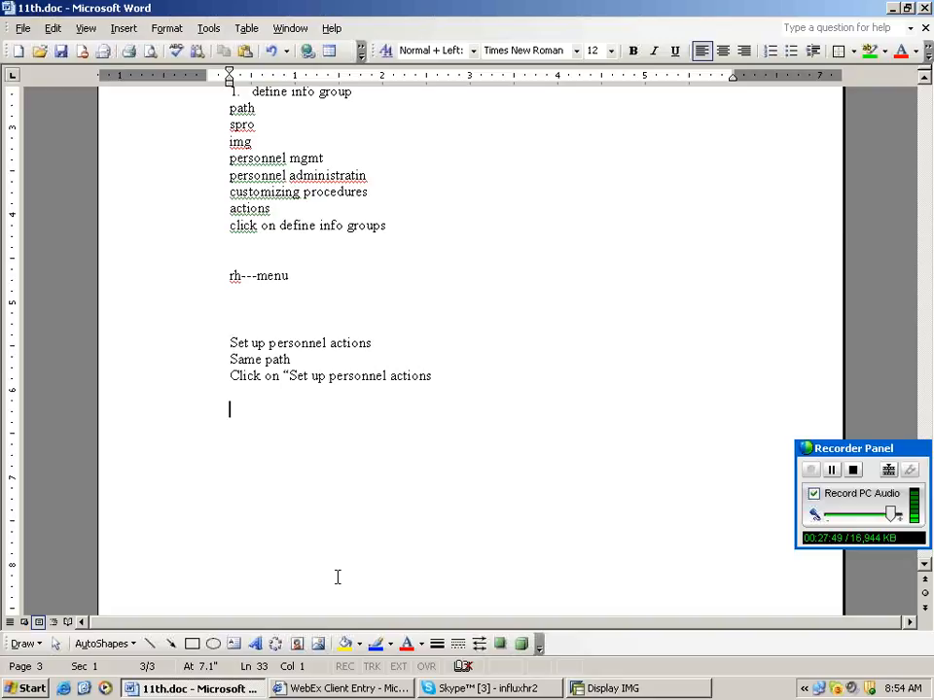
type("We are going to create")
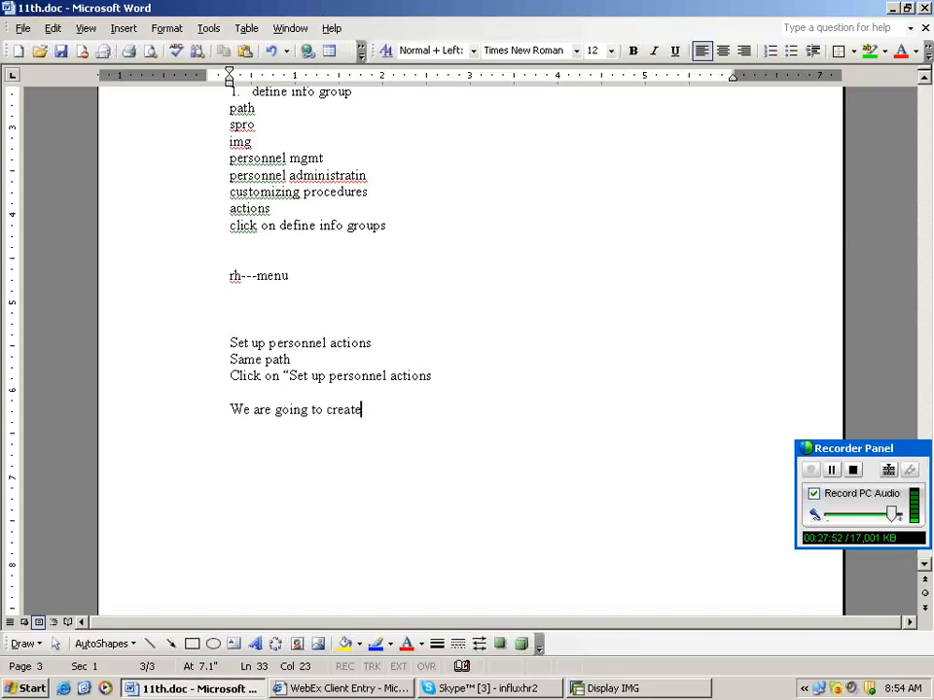
type("hiring")
key("Return")
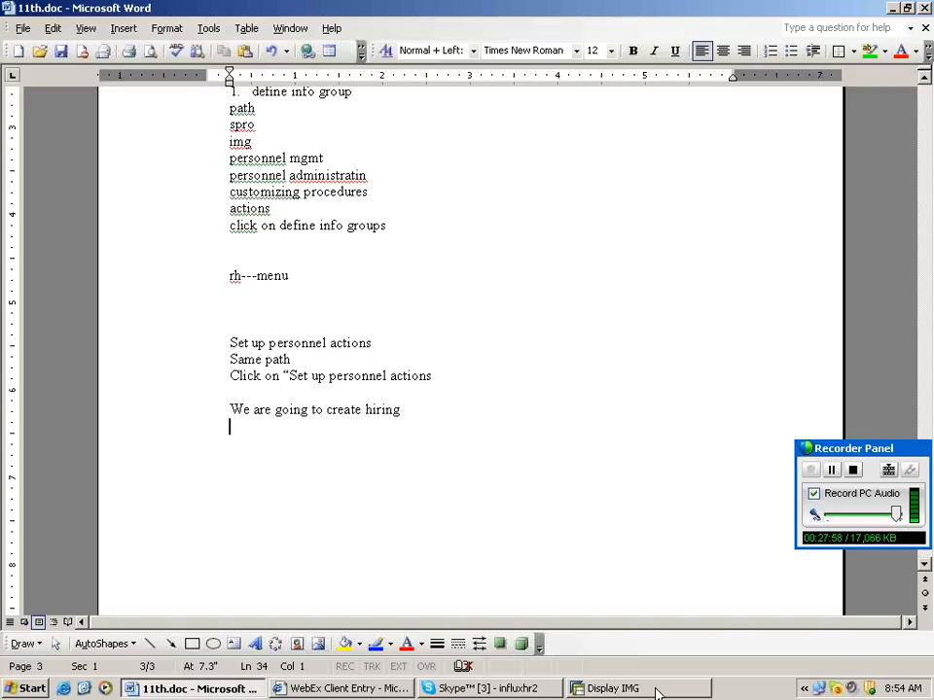
Execute 'Set up personnel actions' and open the Personnel Action Types table from Choose Activity.
left_click(657, 692)
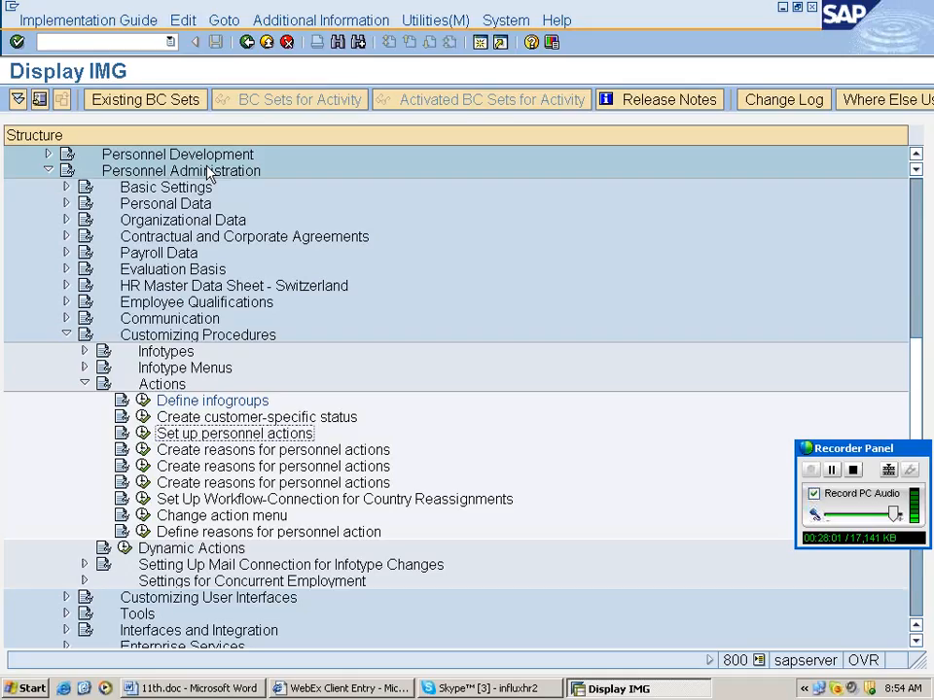
left_click(161, 384)
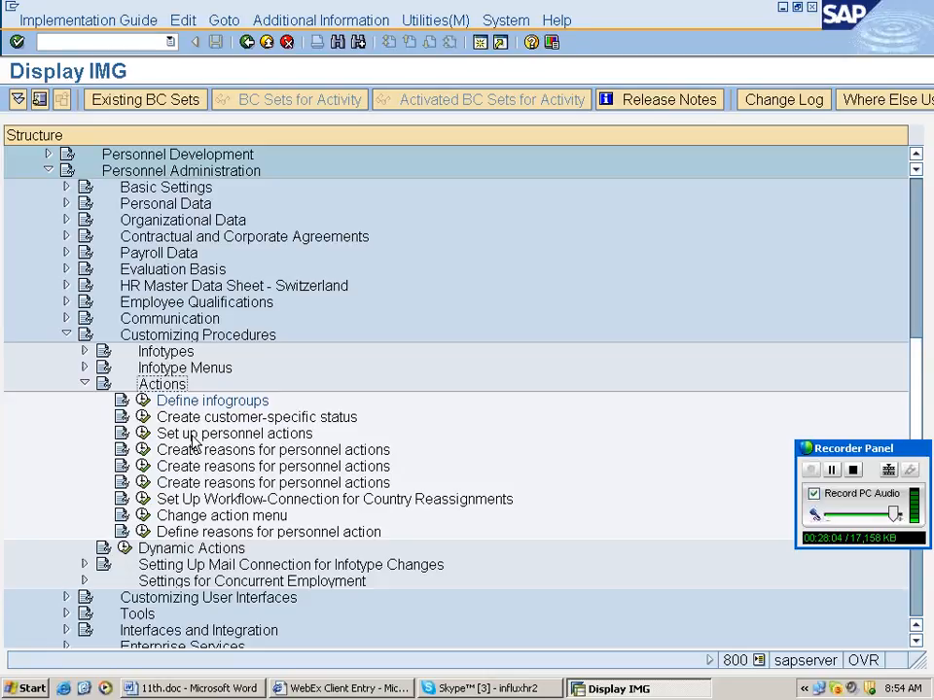
left_click(143, 434)
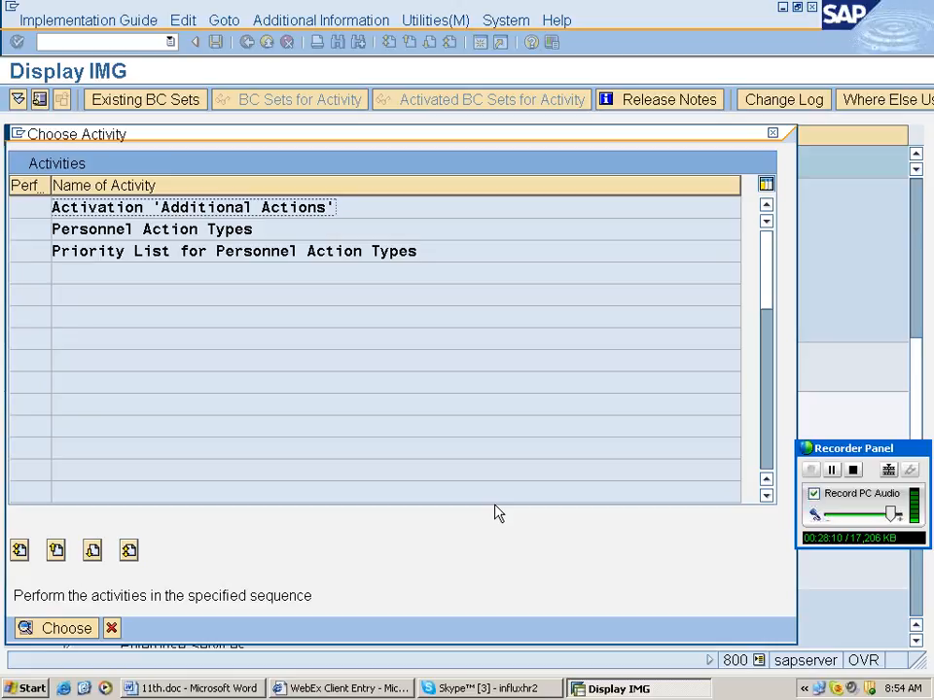
key("Down")
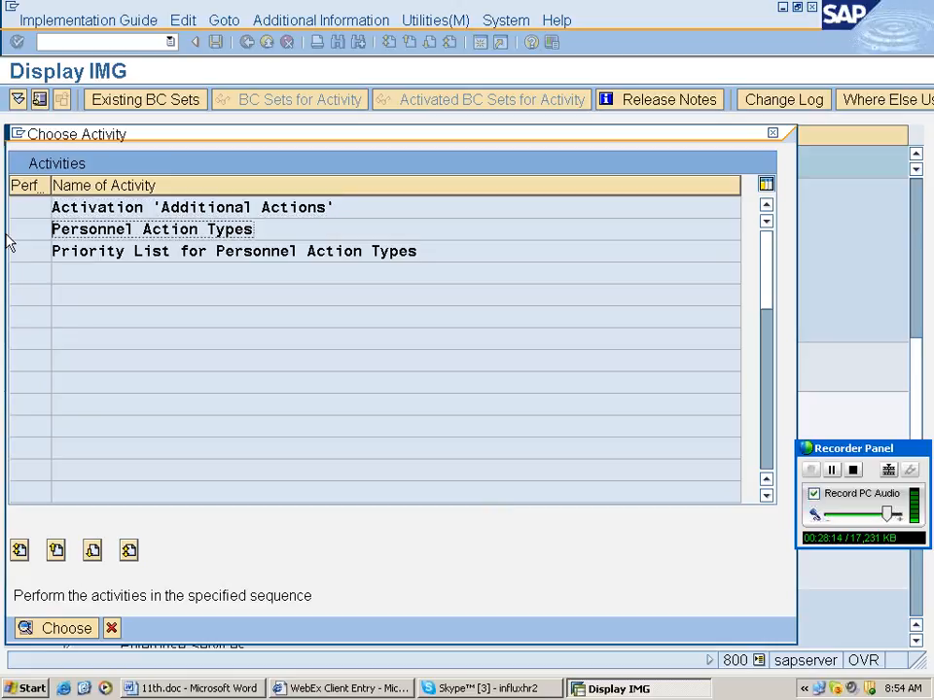
left_click(290, 231)
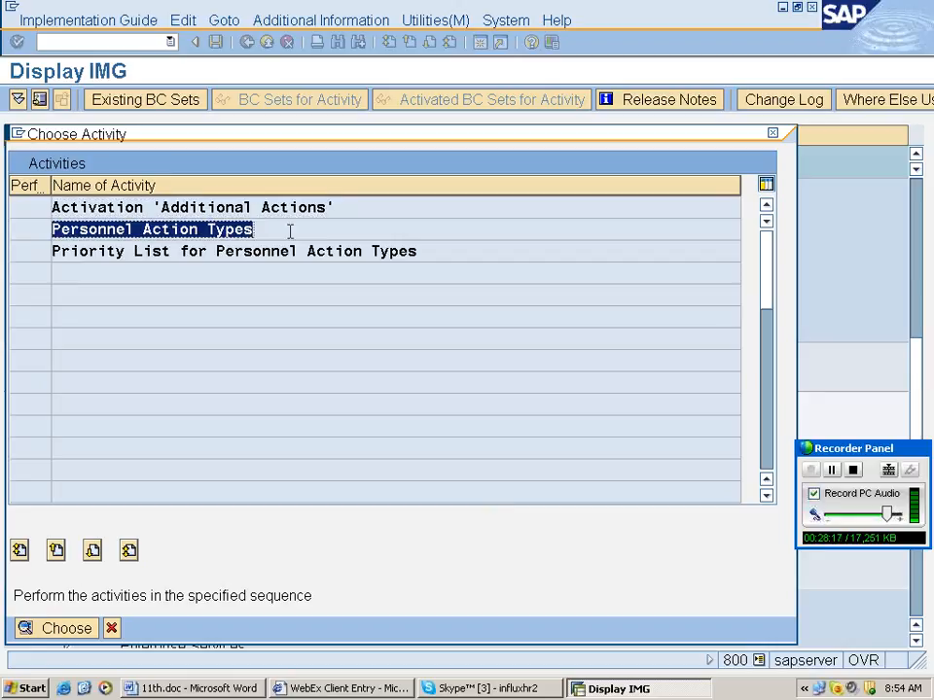
double_click(185, 235)
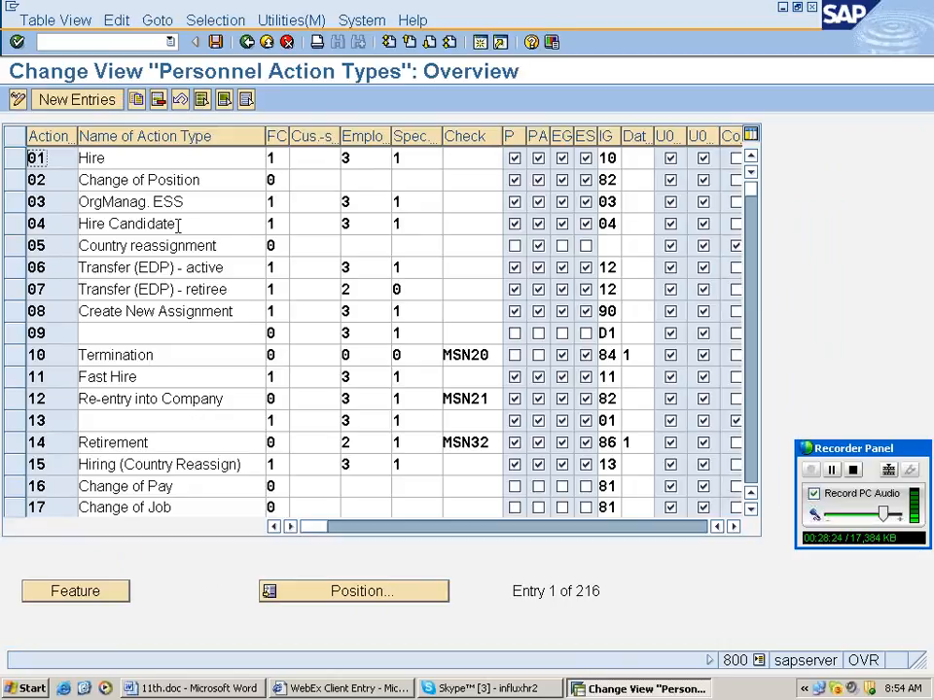
Copy the 01 Hire action type as new action code ri, named 'hiring for rgb' plus a personal name.
left_click(141, 158)
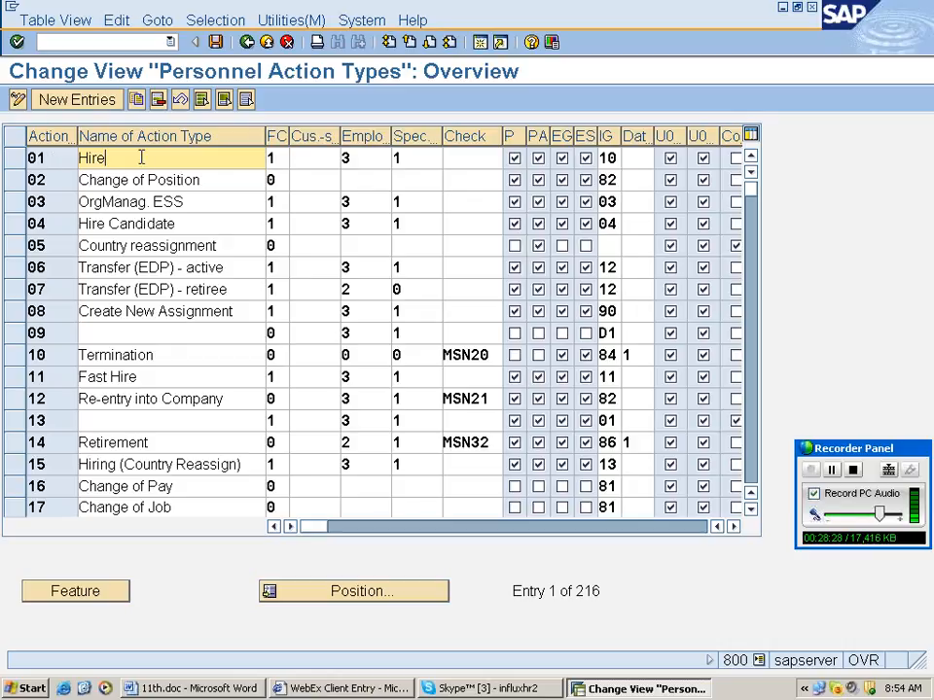
left_click(17, 163)
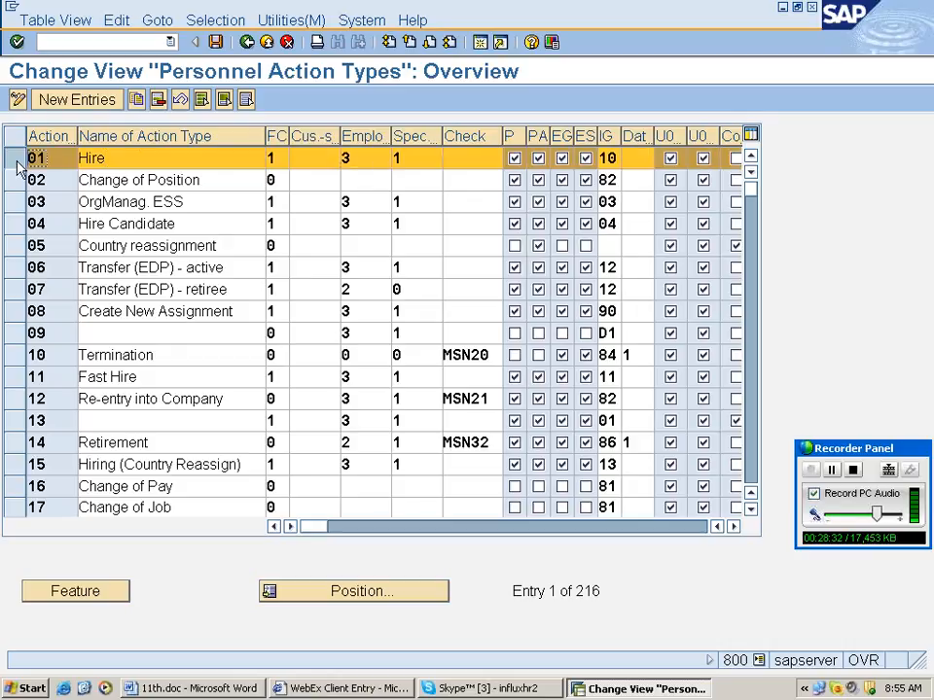
left_click(136, 100)
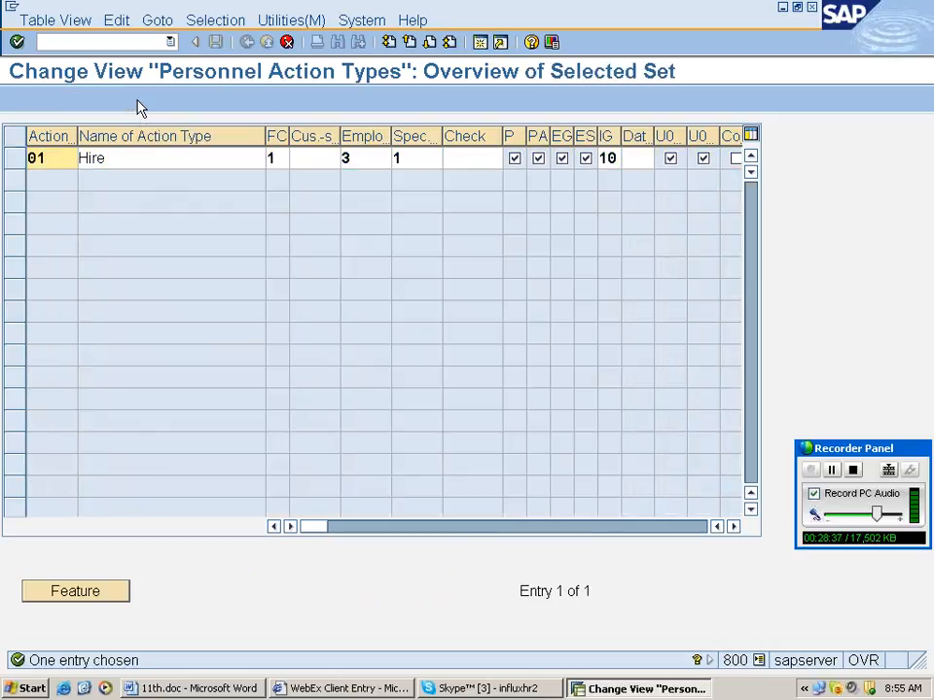
key("F3")
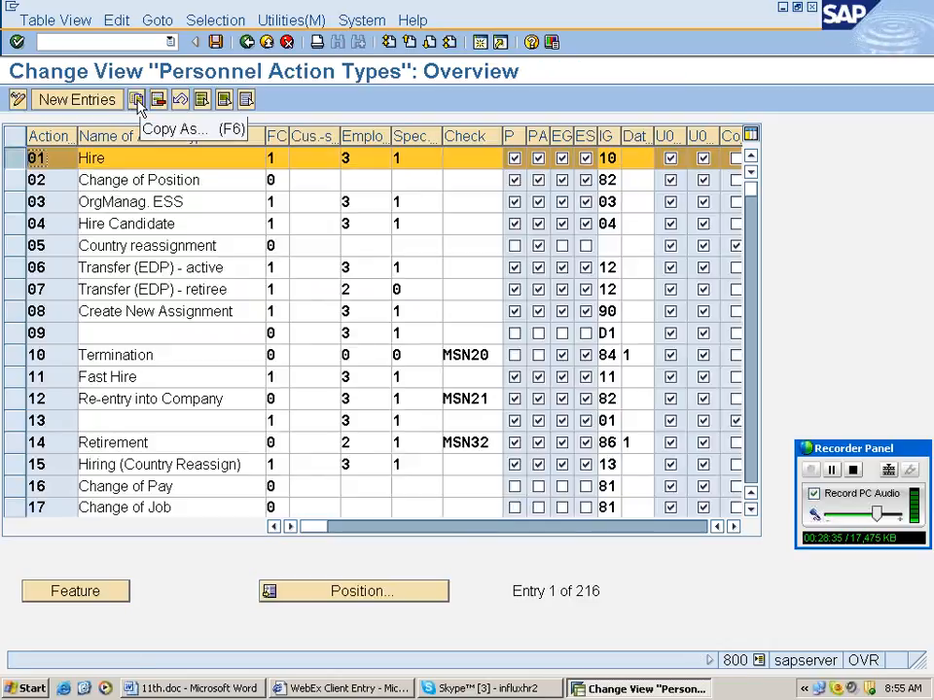
left_click(136, 100)
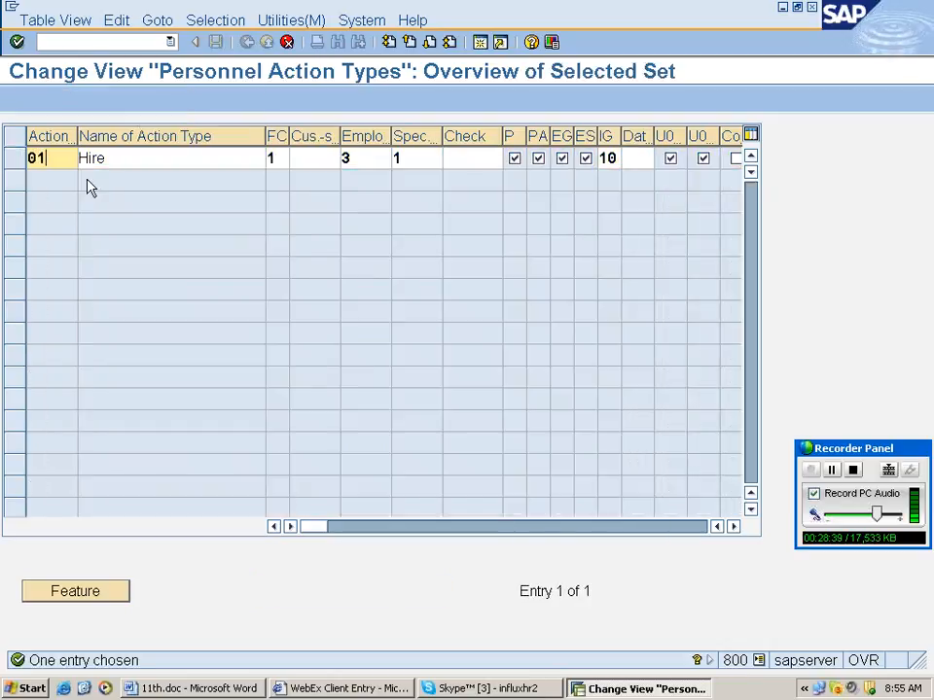
key("BackSpace")
key("BackSpace")
type("r")
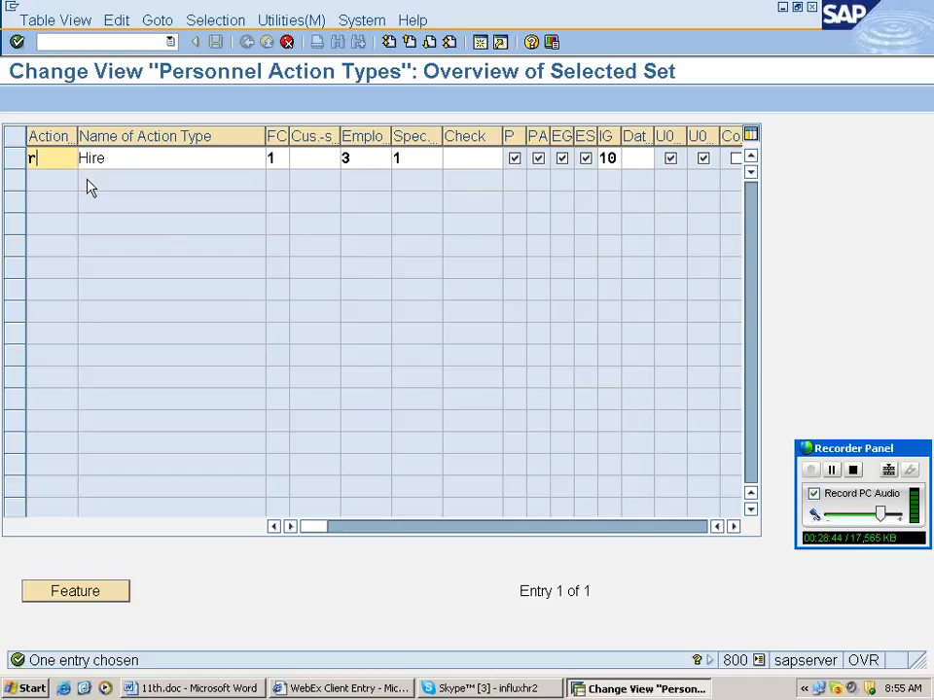
type("i")
key("Tab")
type("hiring")
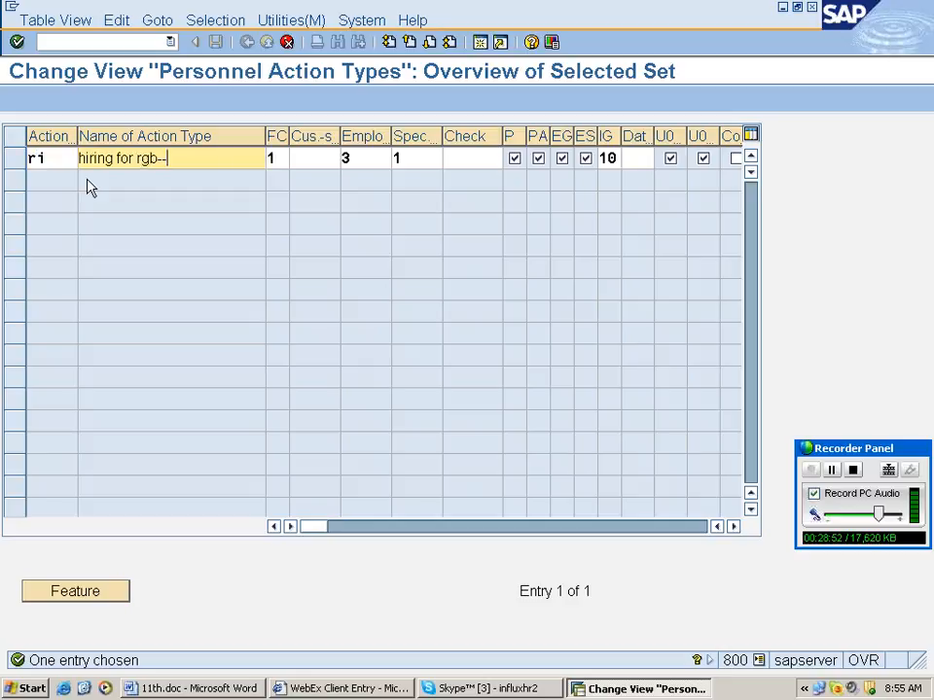
type("rahul")
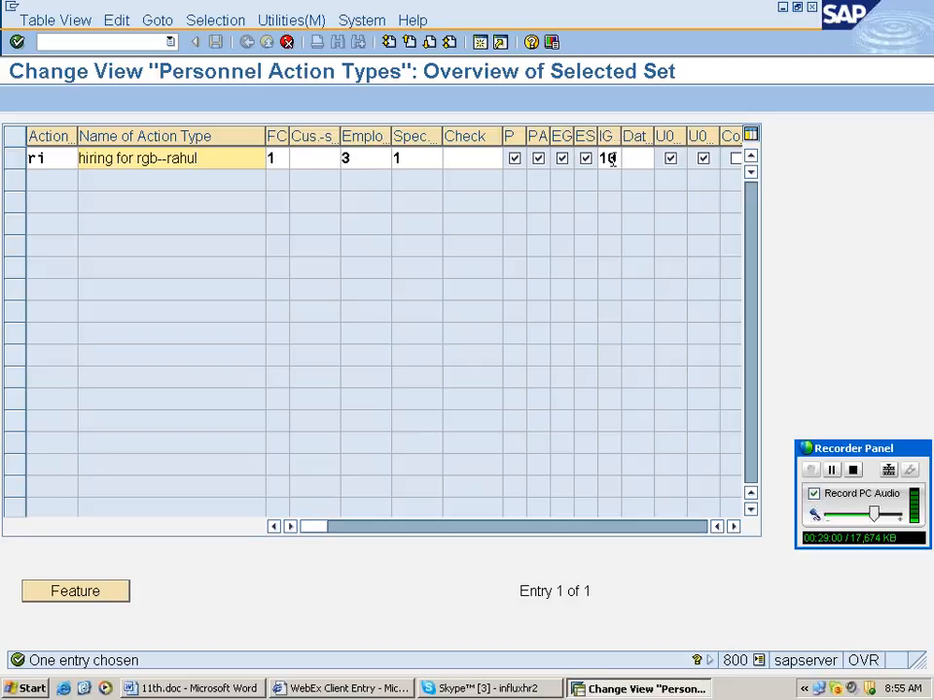
Change the ri action's infotype group from 10 to rh and check the available groups list.
left_click(613, 160)
key("BackSpace")
key("BackSpace")
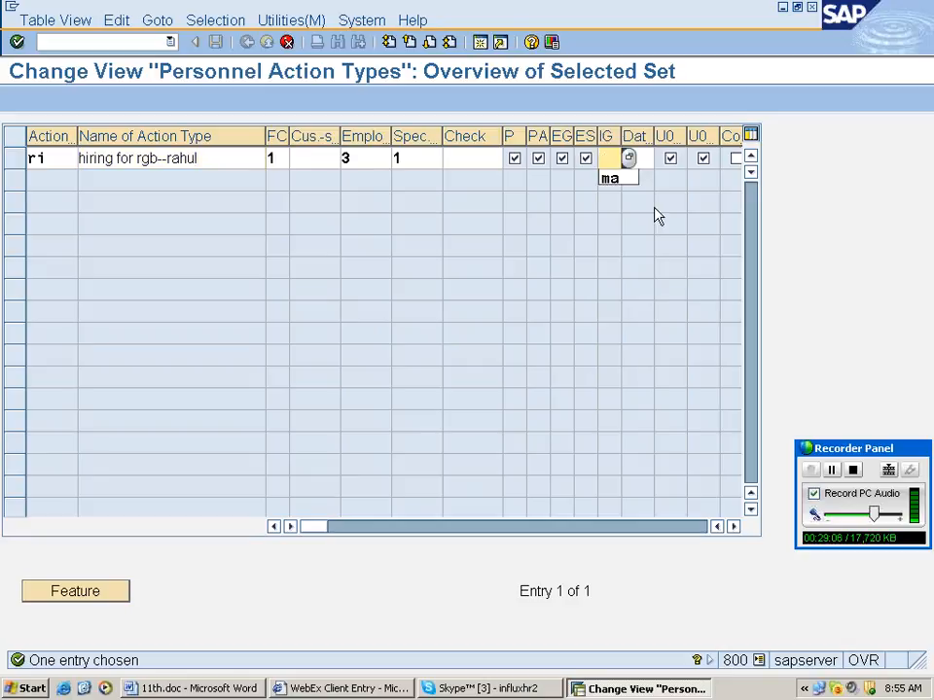
type("rh")
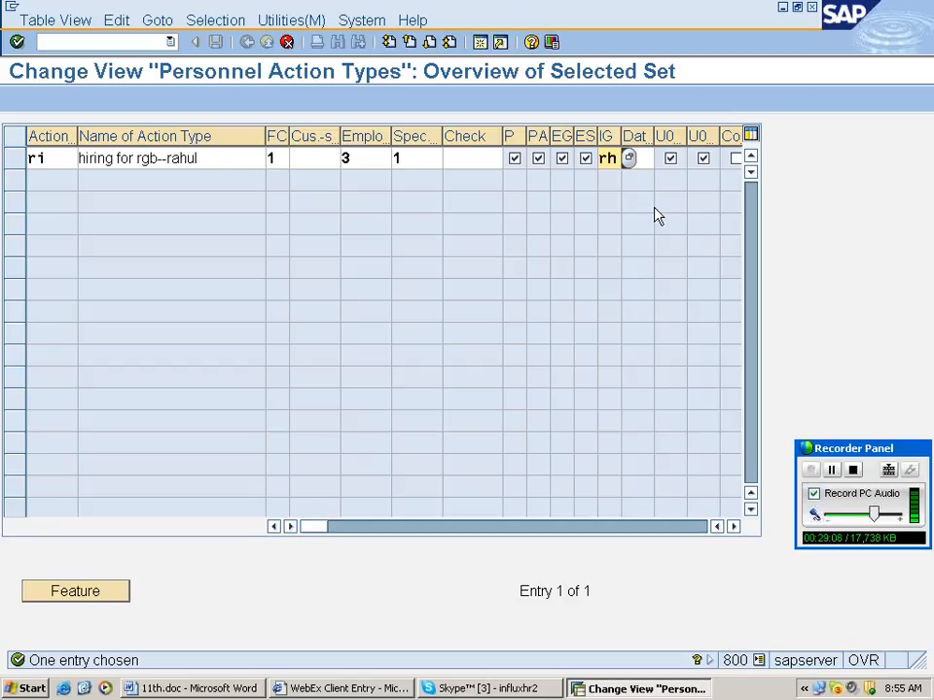
key("BackSpace")
key("BackSpace")
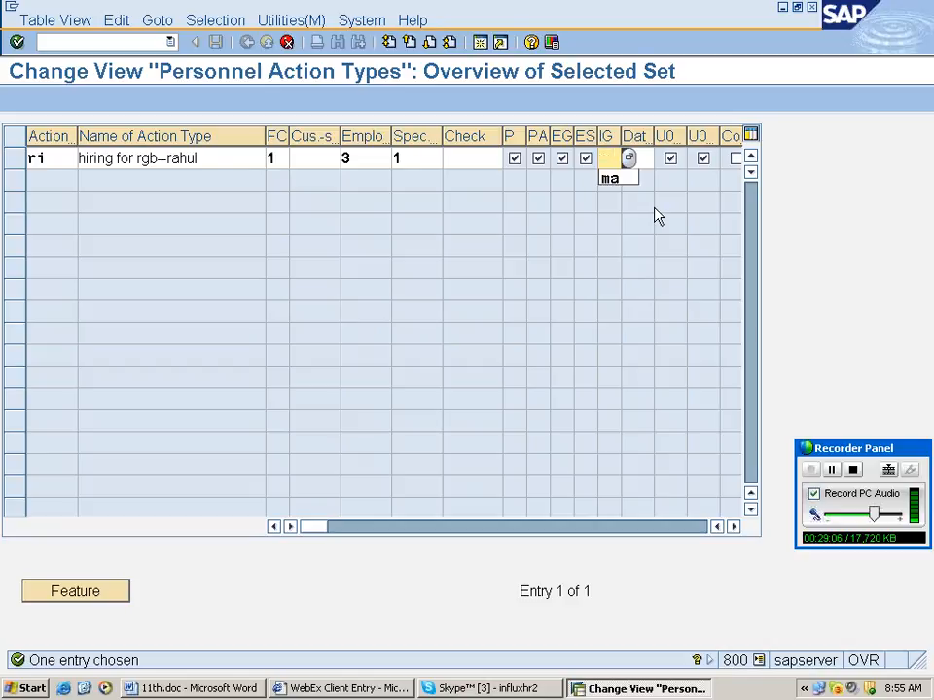
type("rh")
key("Return")
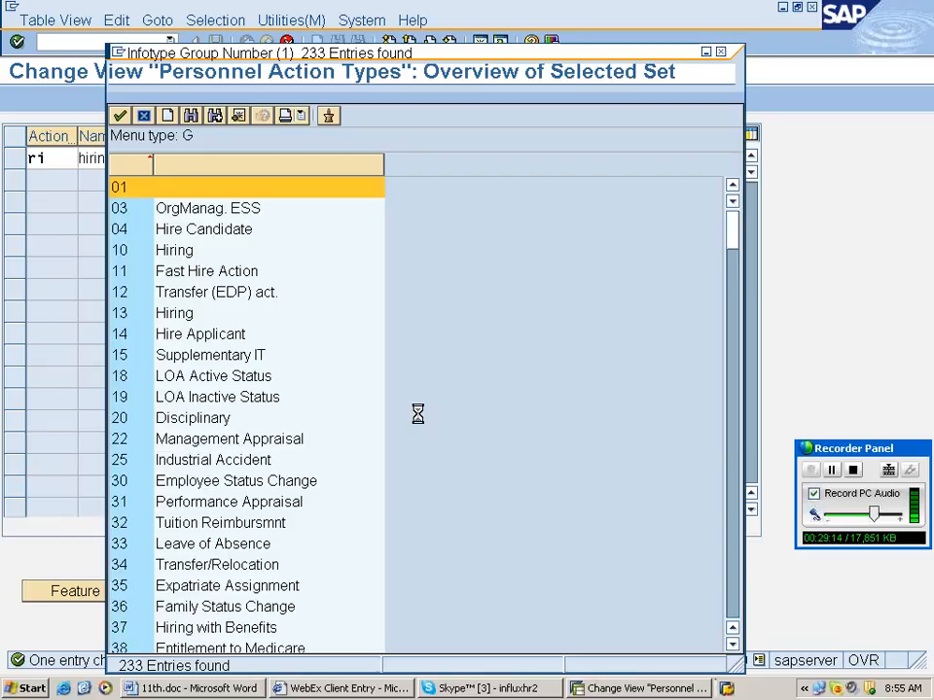
key("Escape")
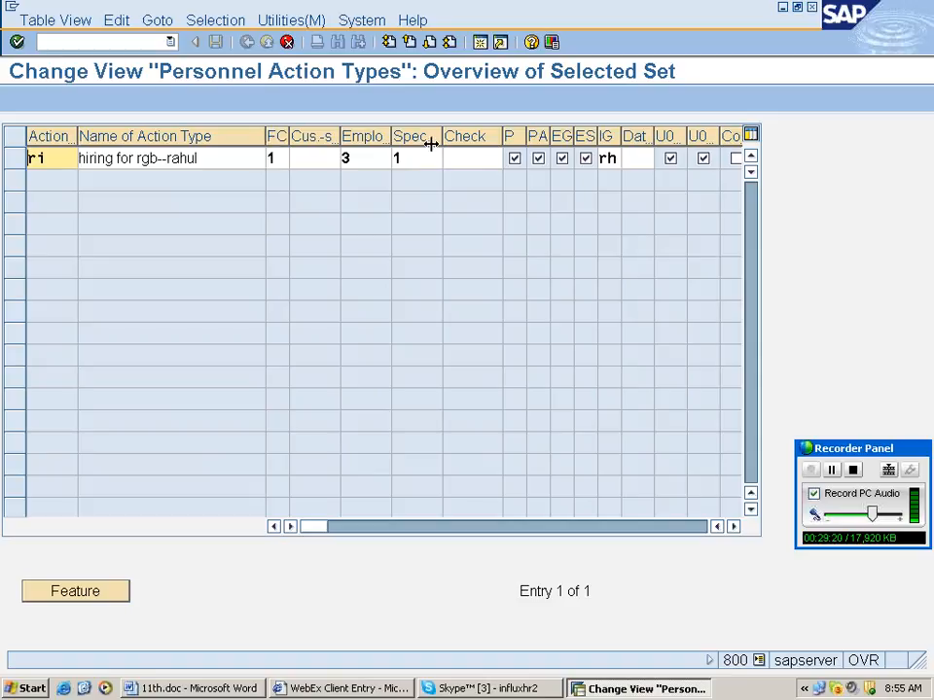
Resize the FC and Employment columns, then show F1 help on the ri action's Check field.
left_click_drag(431, 143, 243, 153)
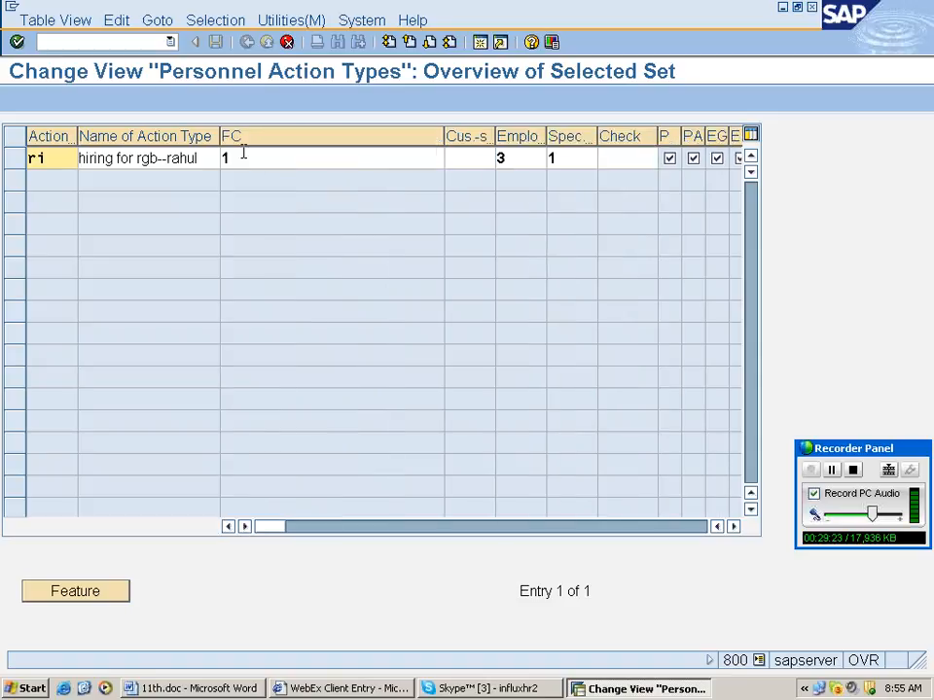
left_click(397, 156)
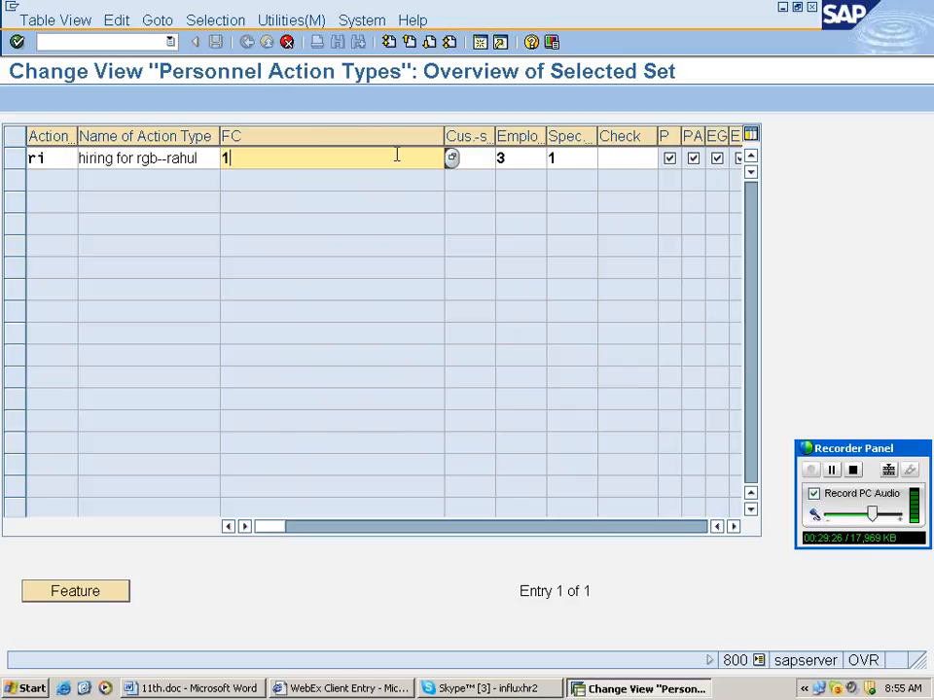
left_click_drag(443, 136, 244, 143)
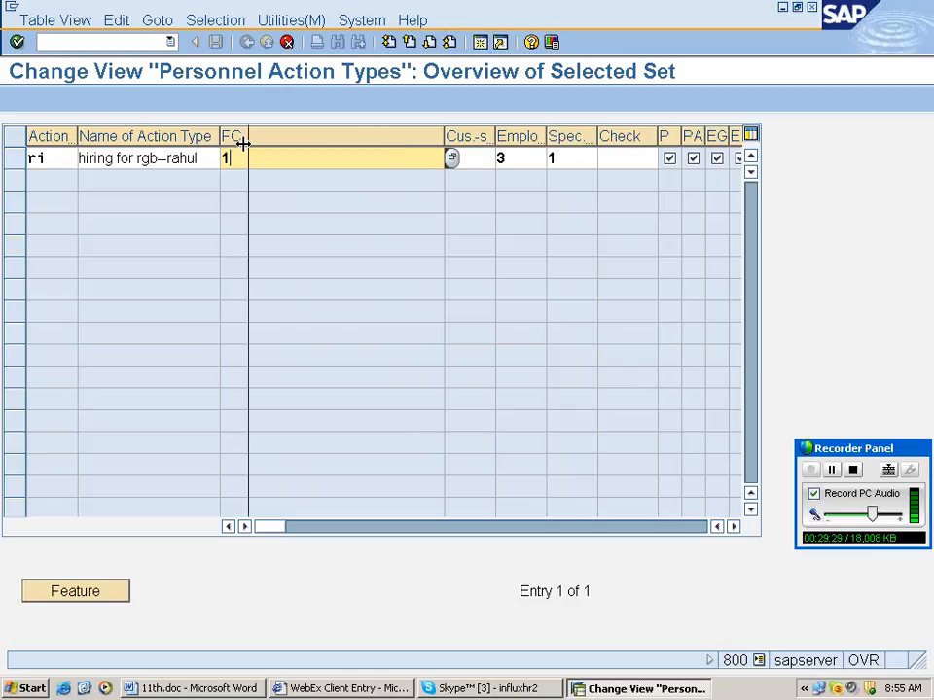
left_click_drag(243, 143, 243, 144)
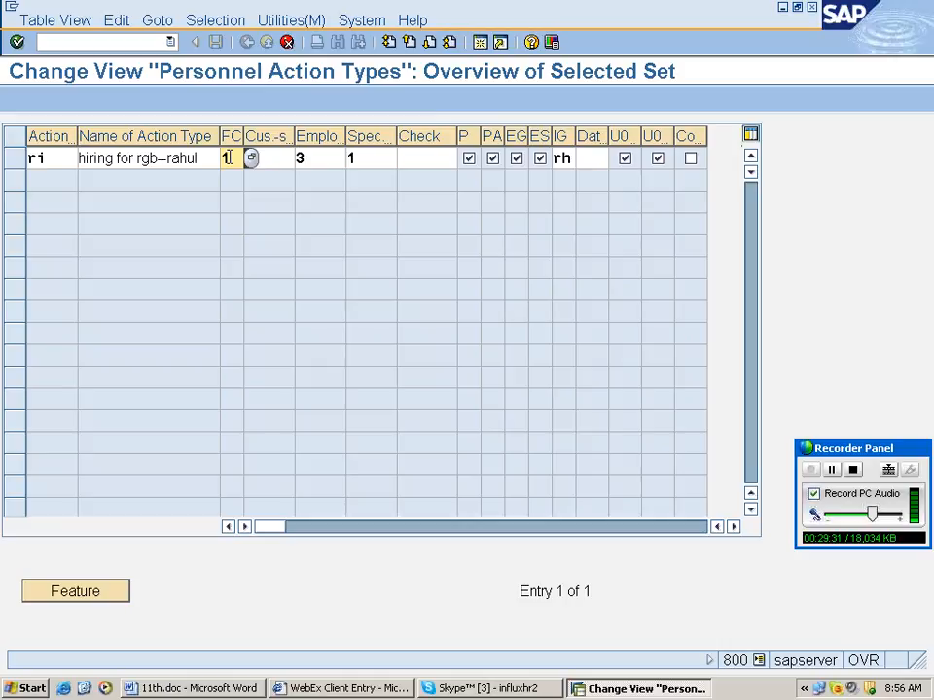
left_click(273, 159)
left_click(314, 159)
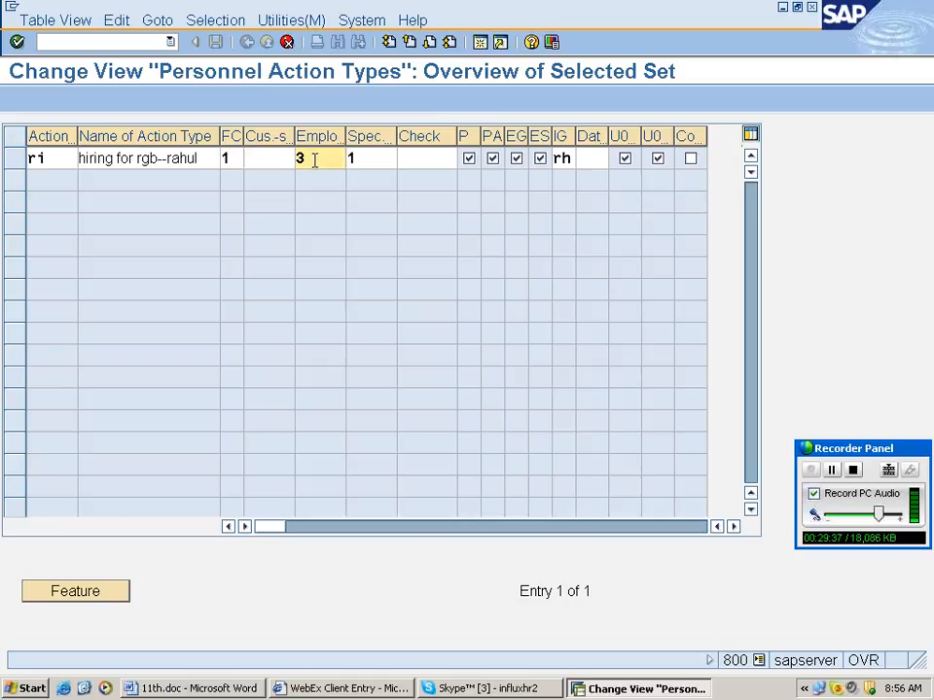
left_click_drag(457, 137, 452, 141)
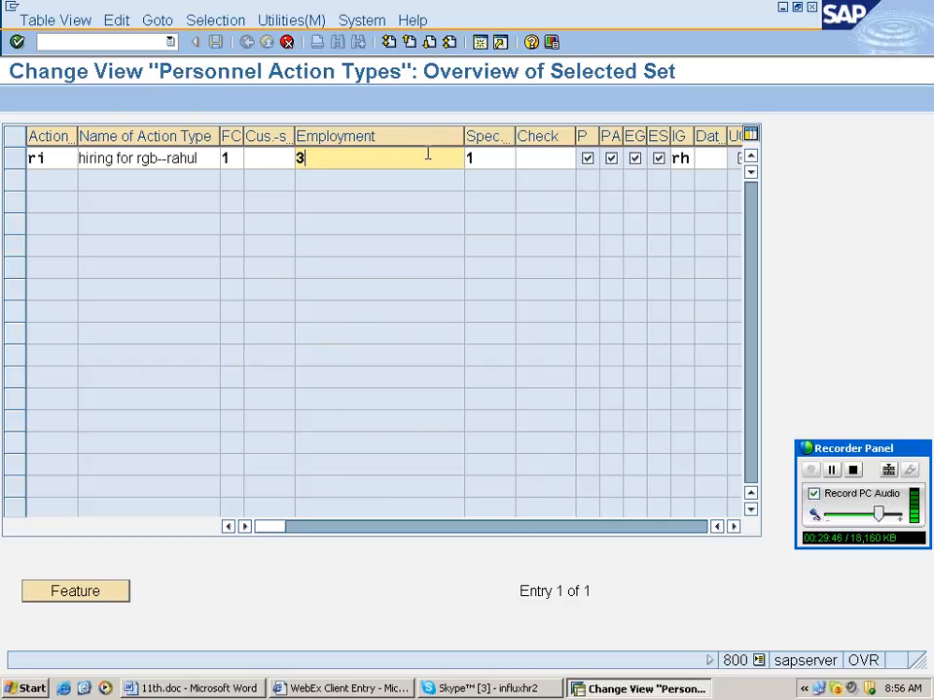
left_click_drag(464, 136, 442, 147)
left_click(472, 158)
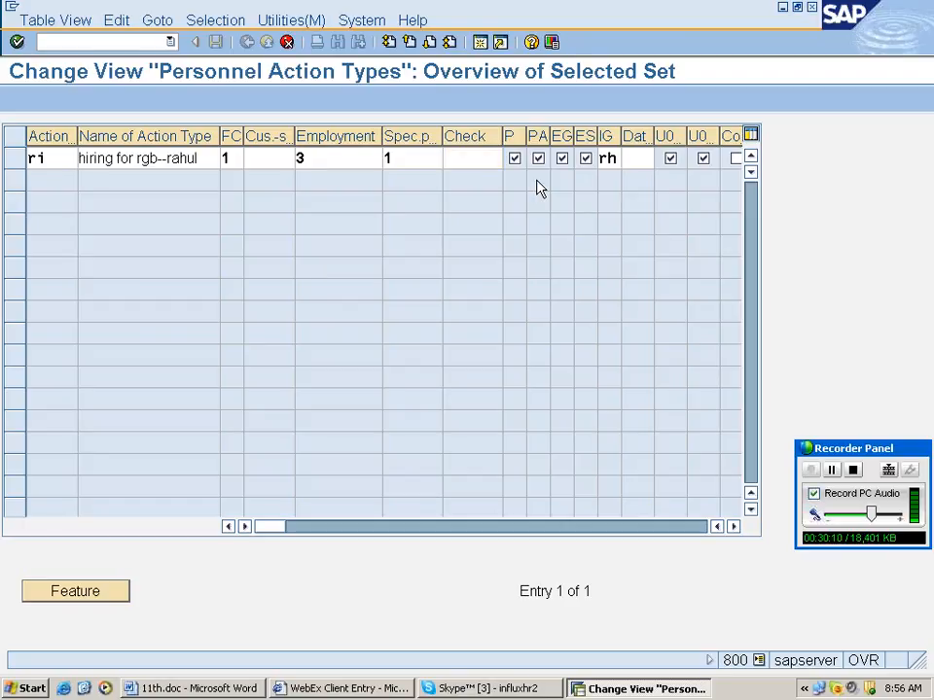
key("F1")
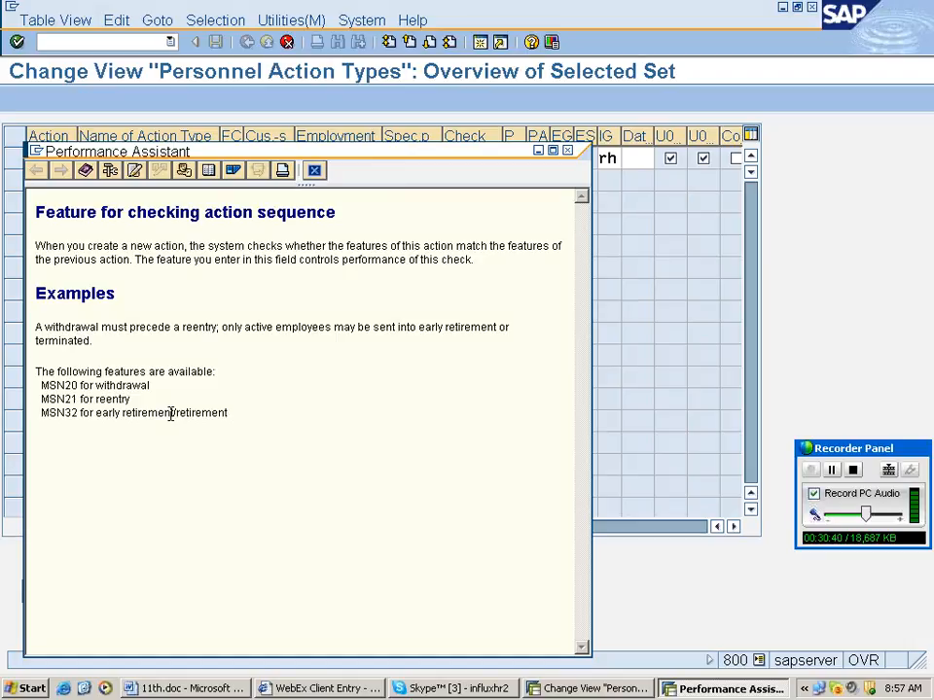
left_click_drag(405, 153, 766, 315)
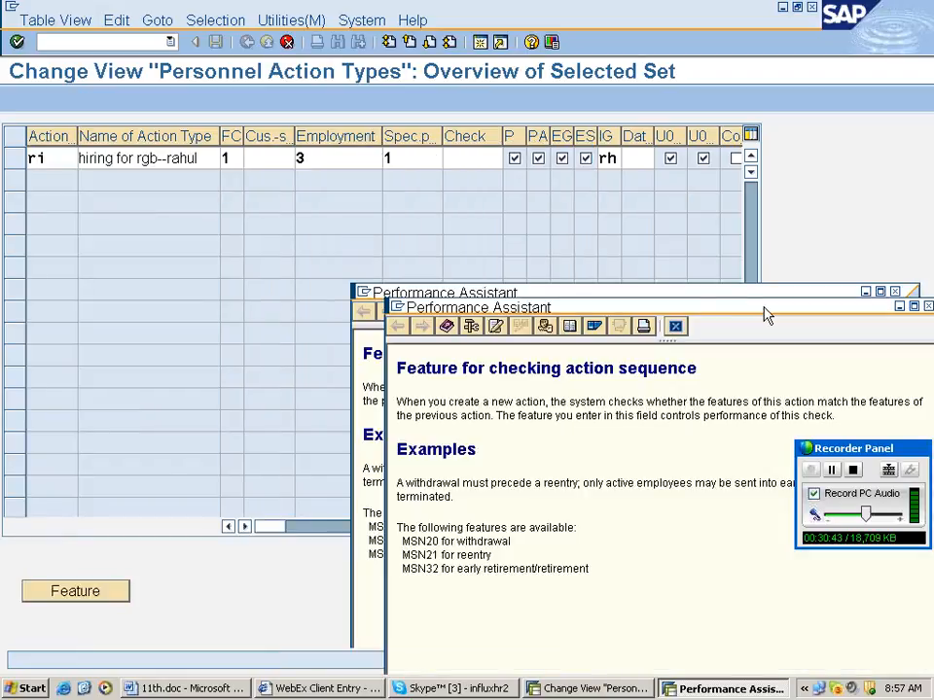
left_click(481, 156)
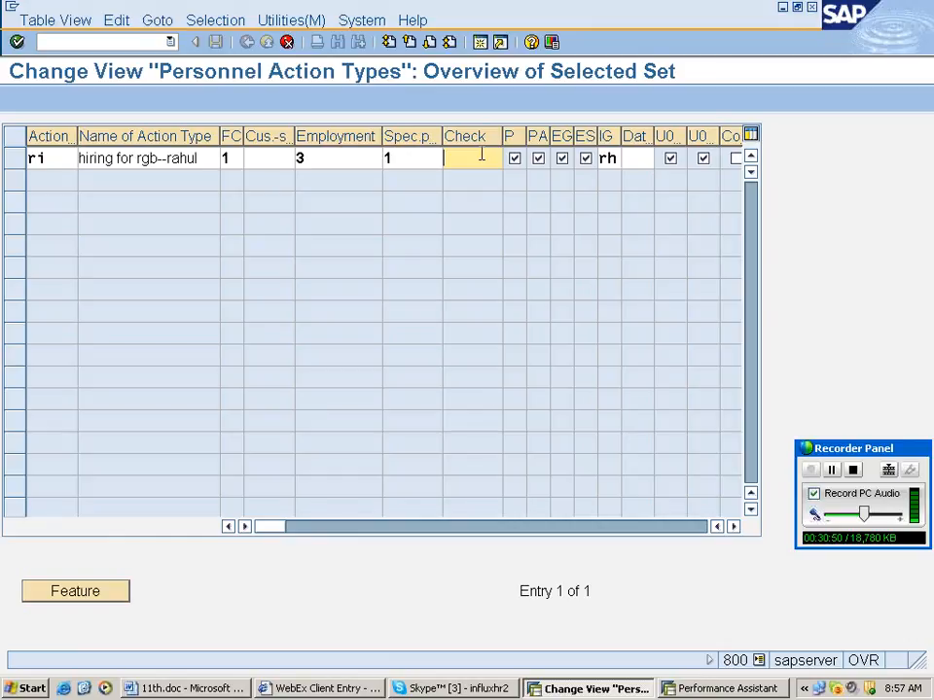
left_click(699, 694)
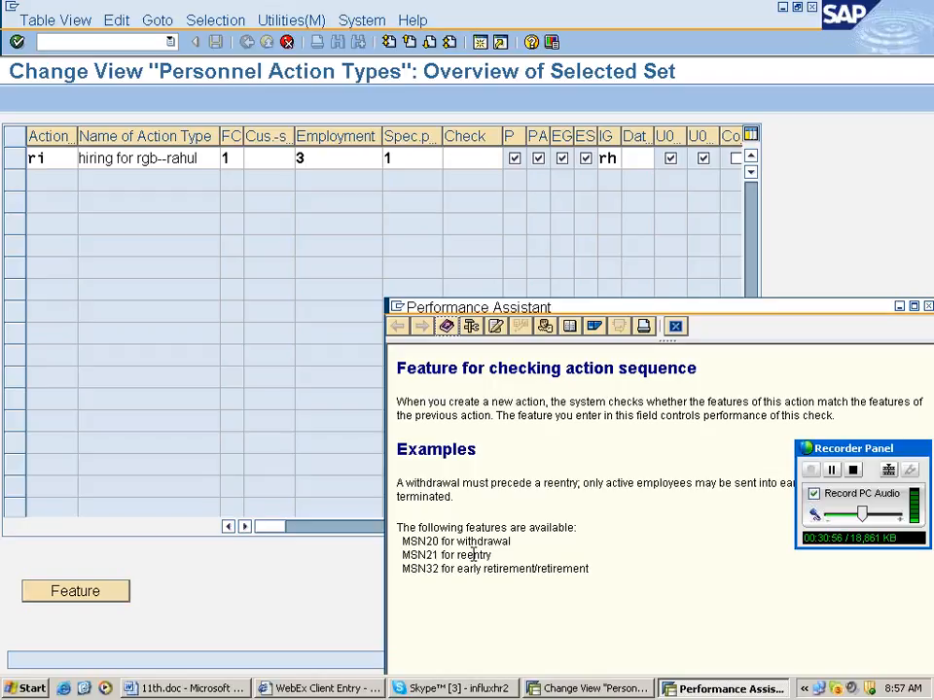
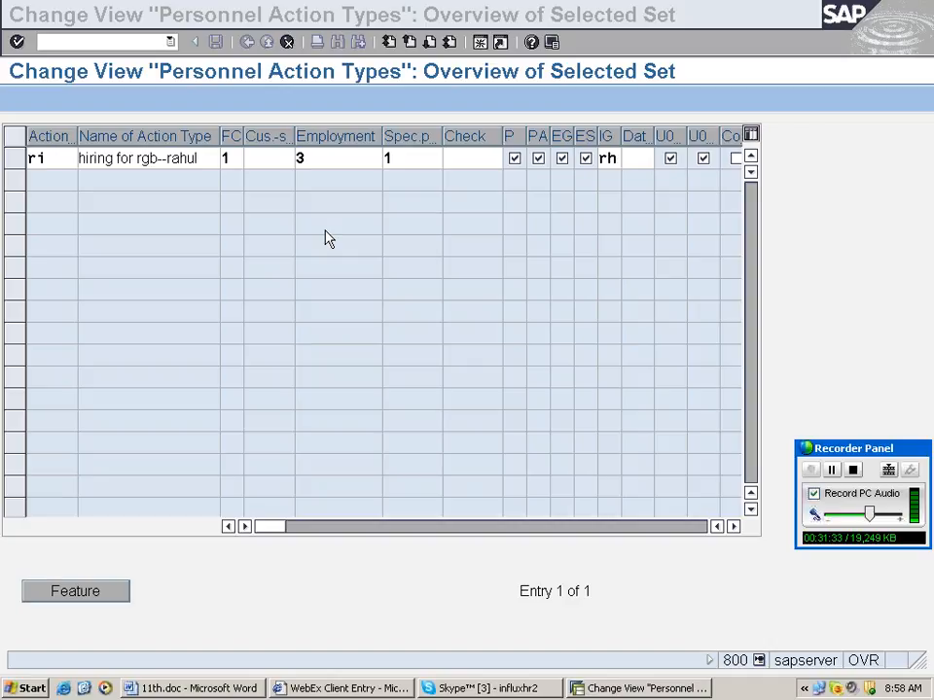
Confirm and save the copied RI 'hiring for rgb' action type with info group RH.
left_click(368, 162)
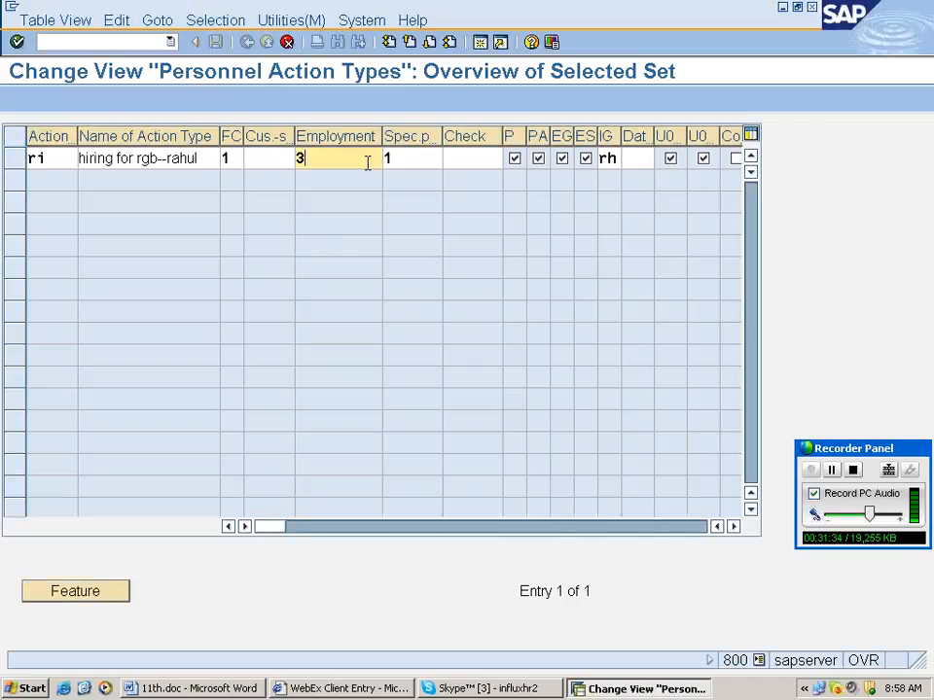
key("Return")
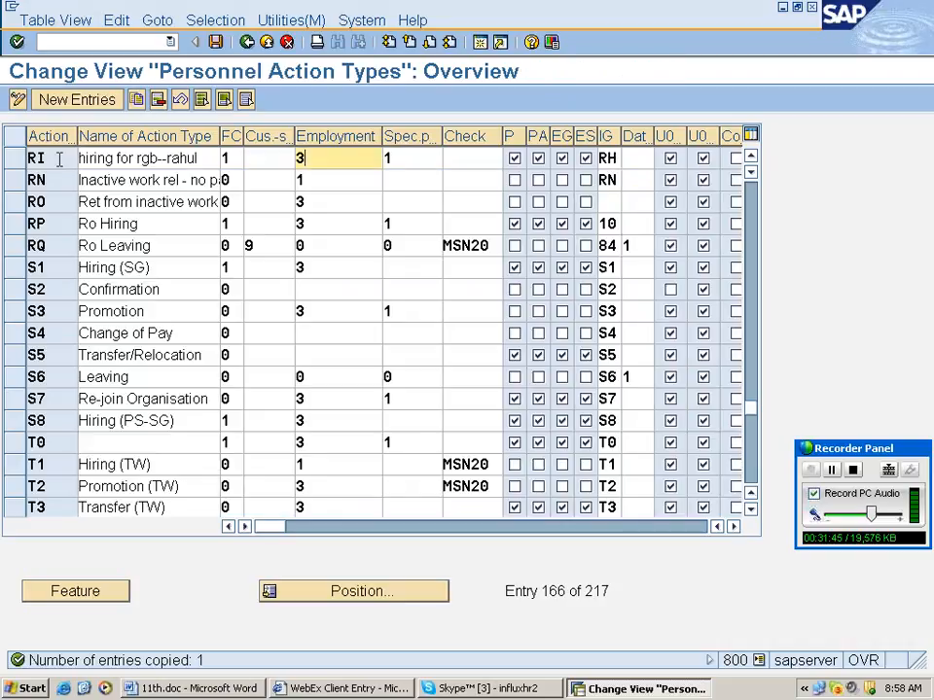
left_click(216, 42)
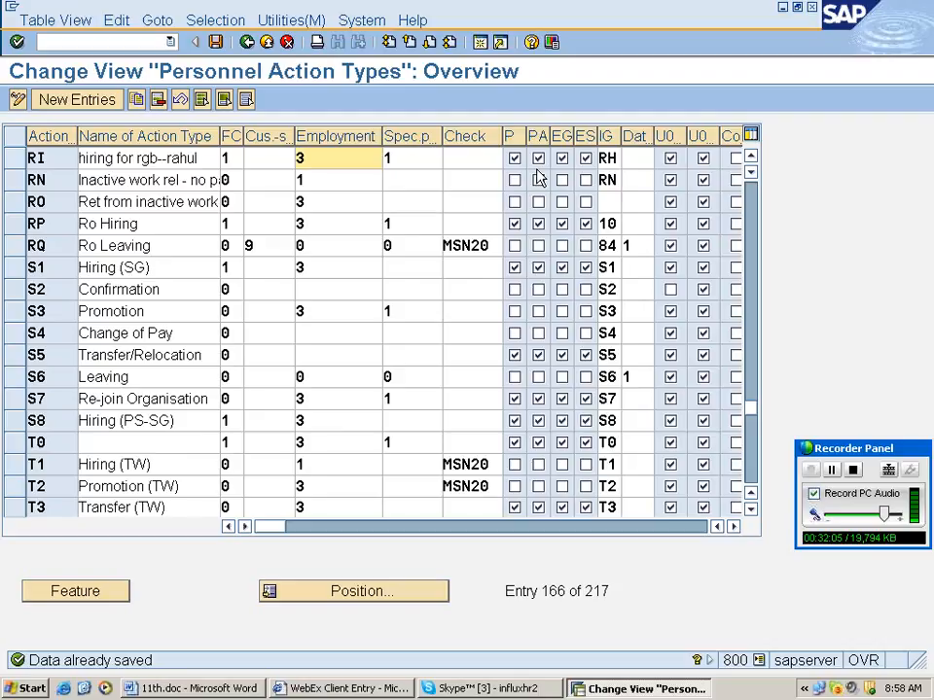
key("ctrl+s")
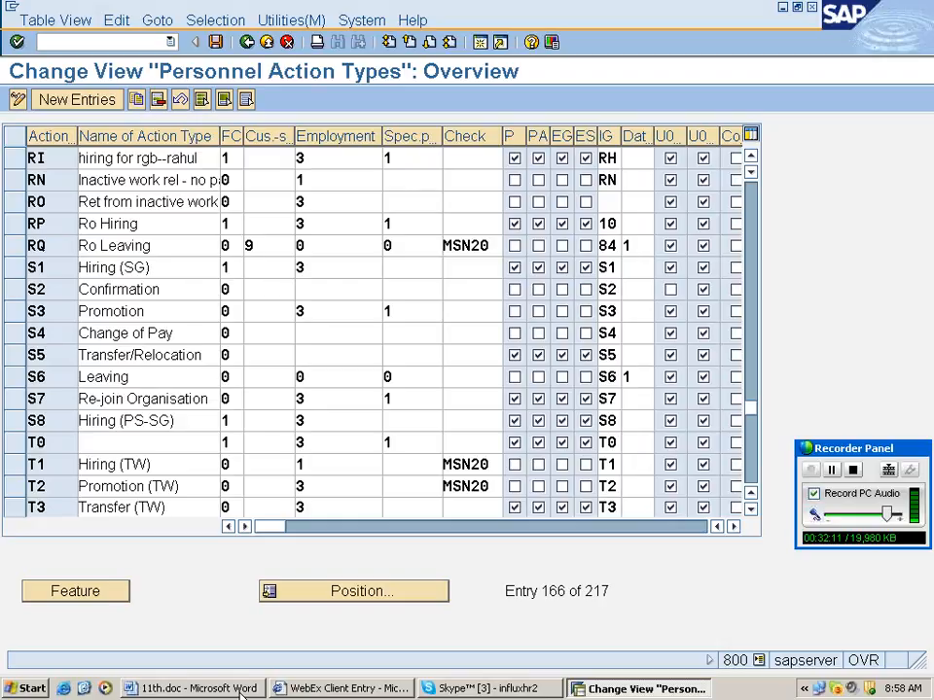
left_click(241, 693)
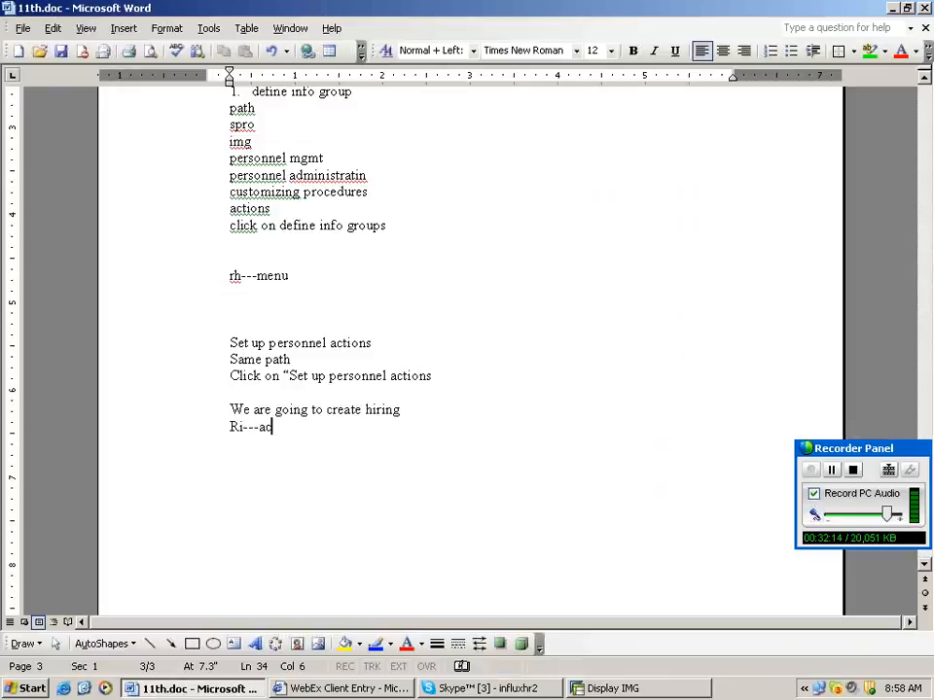
Finish the 'Ri---action' note in Word and select SAP's Create reasons for personnel actions activity.
type("tion")
key("Return")
key("Return")
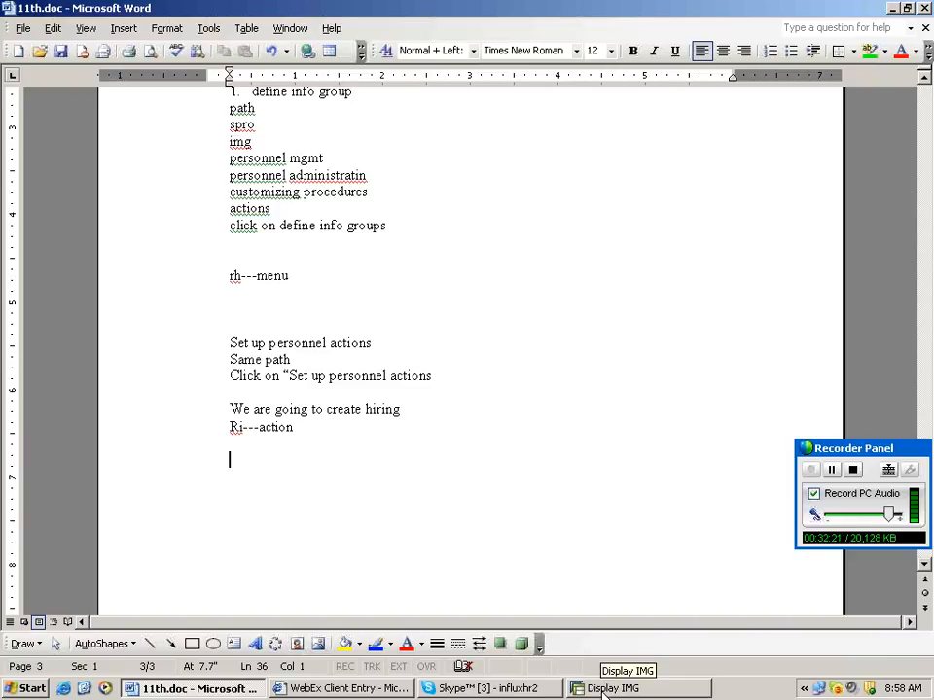
left_click(605, 689)
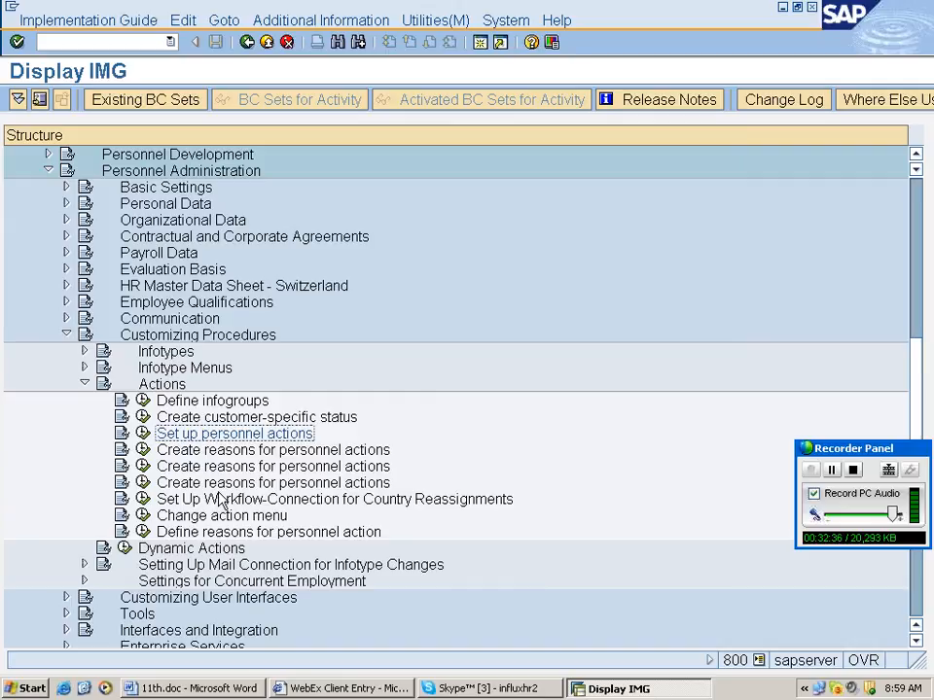
left_click(226, 452)
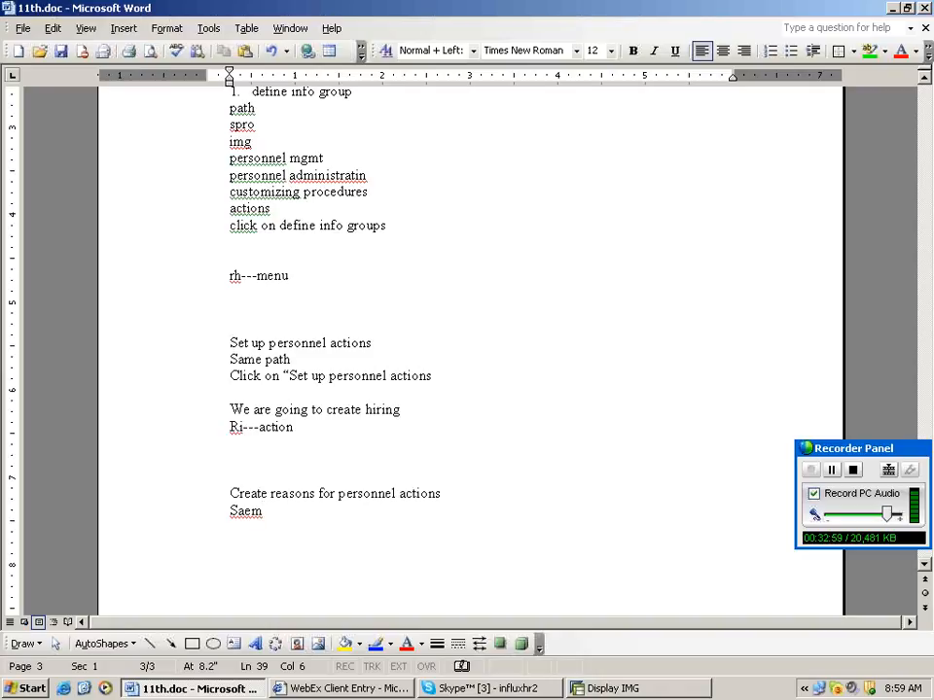
key("alt+Tab")
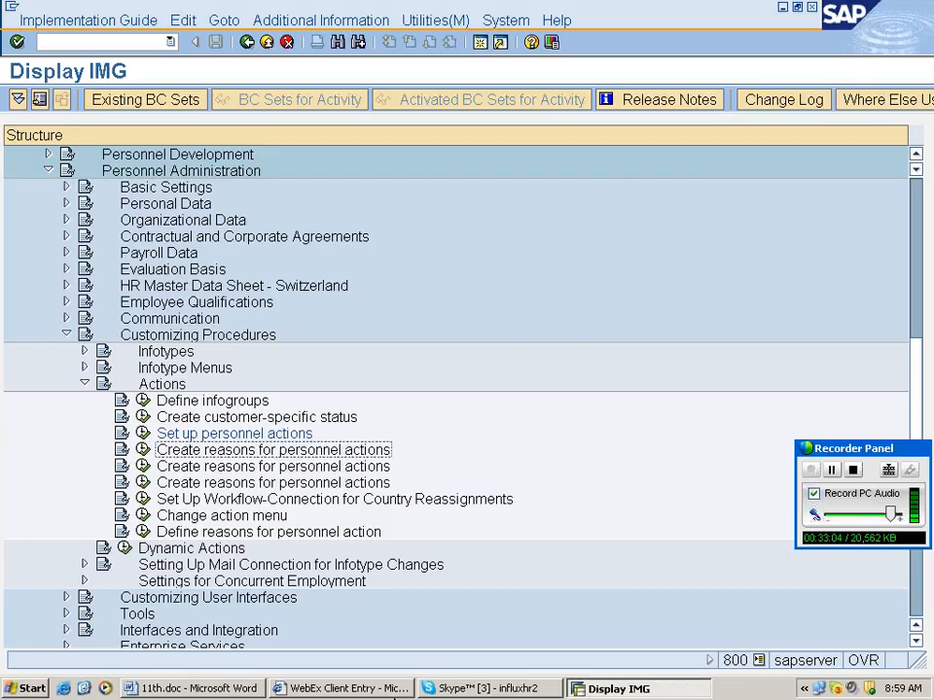
Run the action-reasons activity and add reason RT for action RI with a termination name.
left_click(143, 449)
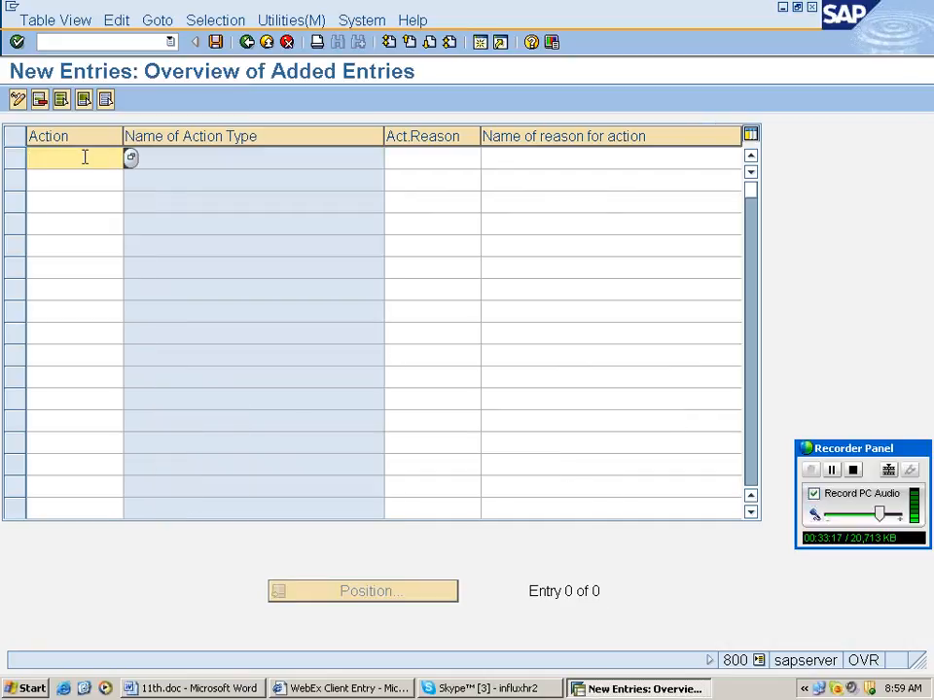
type("ri")
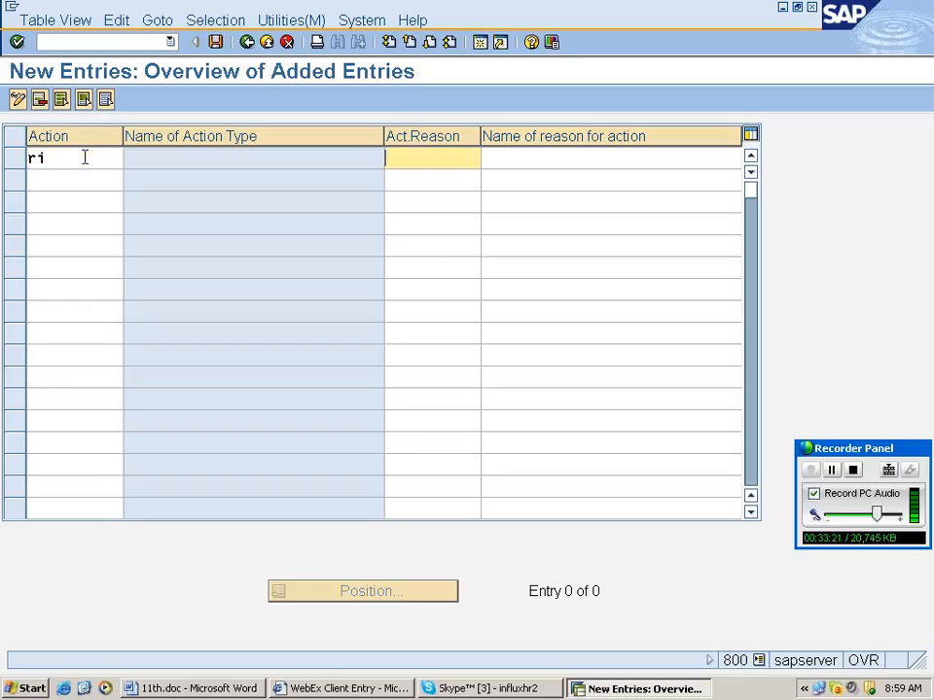
type("rt")
key("Tab")
key("Tab")
type("as permi")
type("nation")
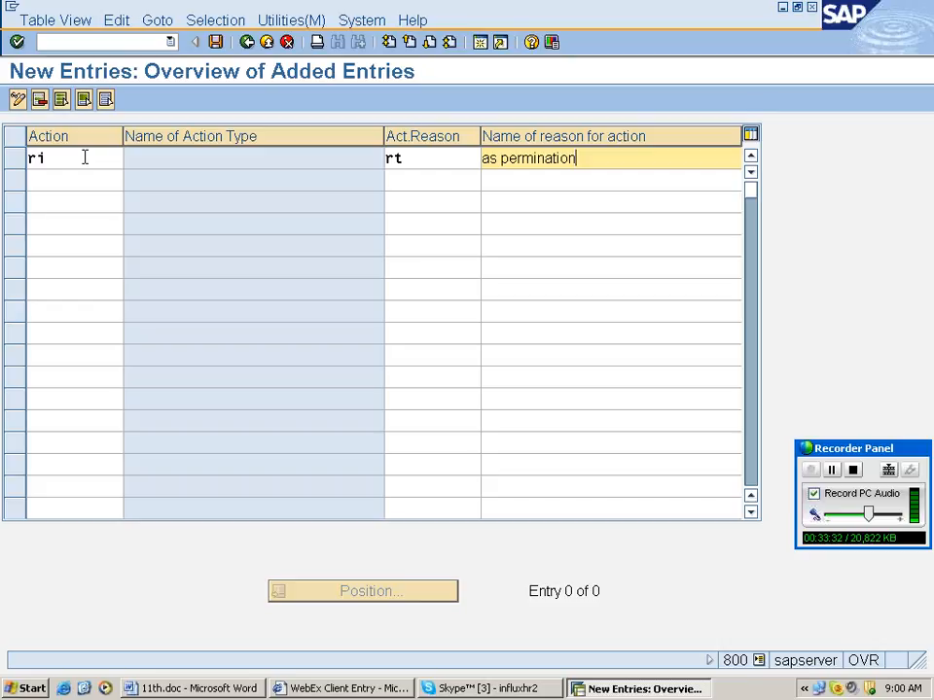
key("Tab")
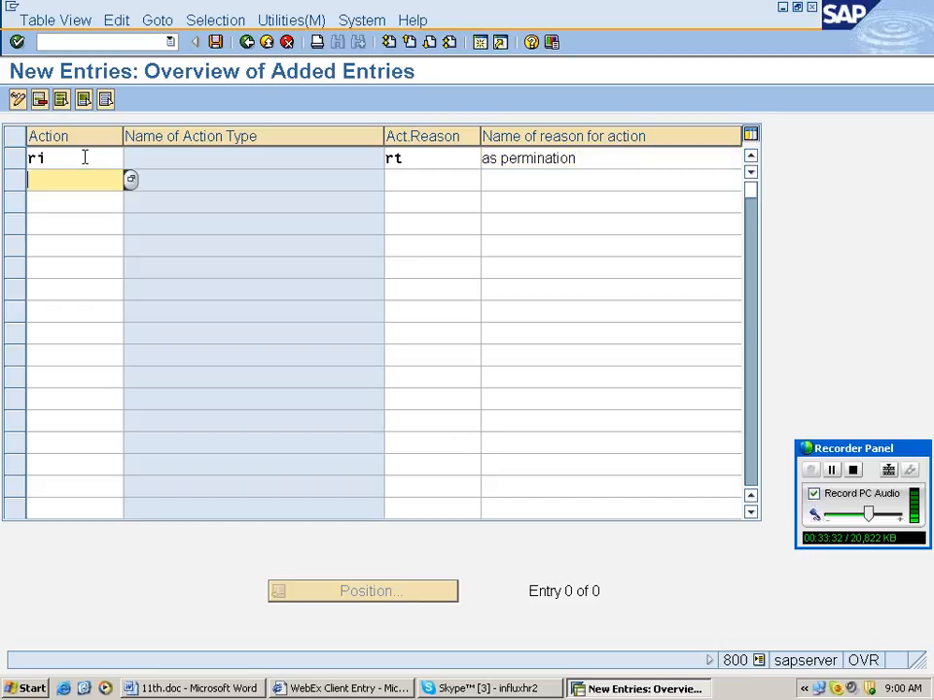
Add reason RS 'as expansion' for action RI, then confirm and save both reasons.
type("ri")
key("Tab")
type("rs")
key("Tab")
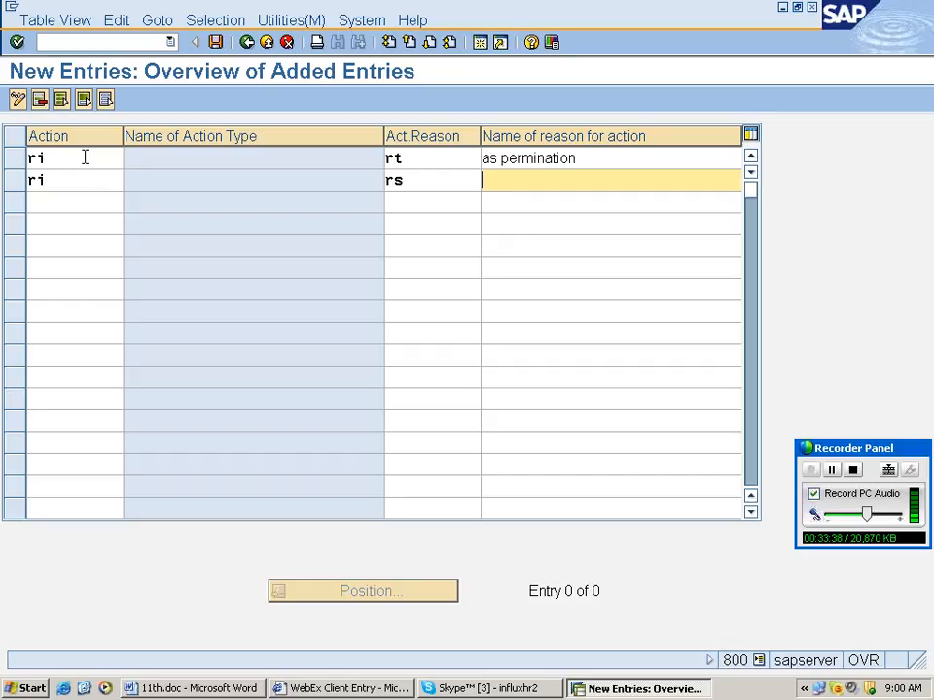
left_click(503, 159)
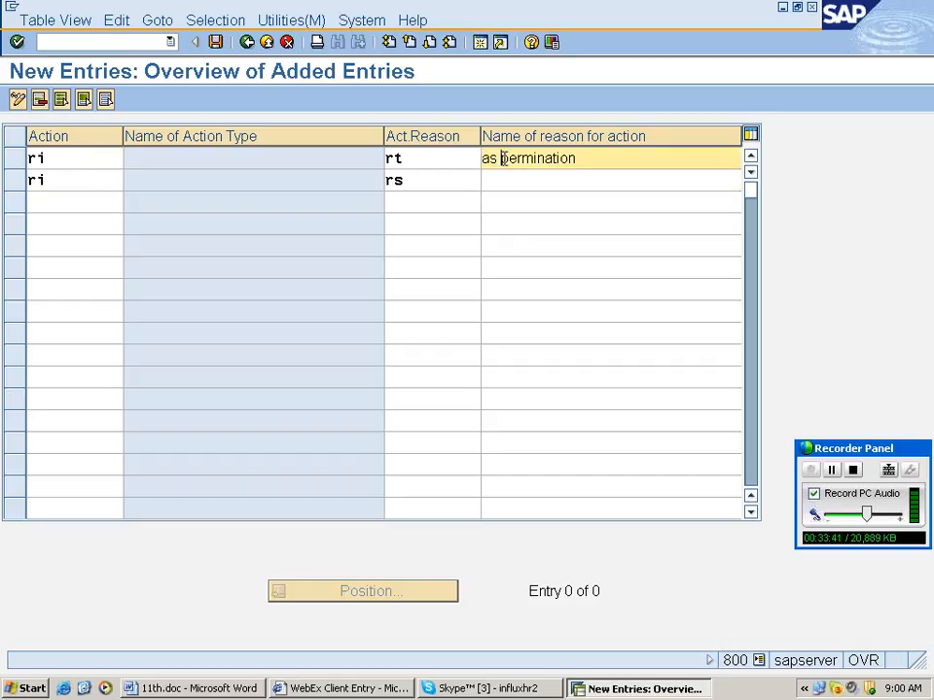
key("Down")
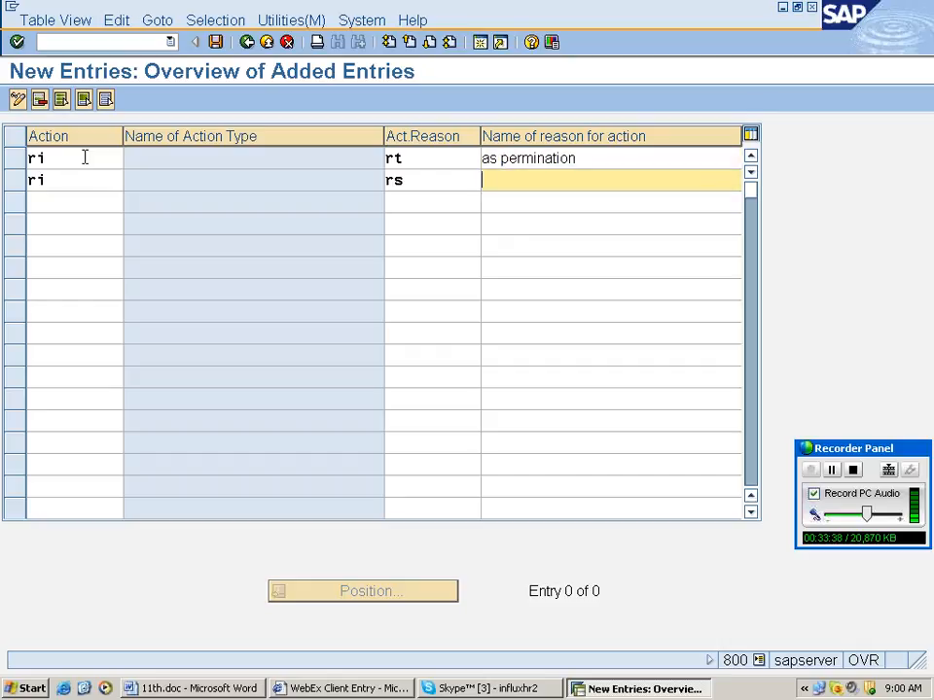
type("as")
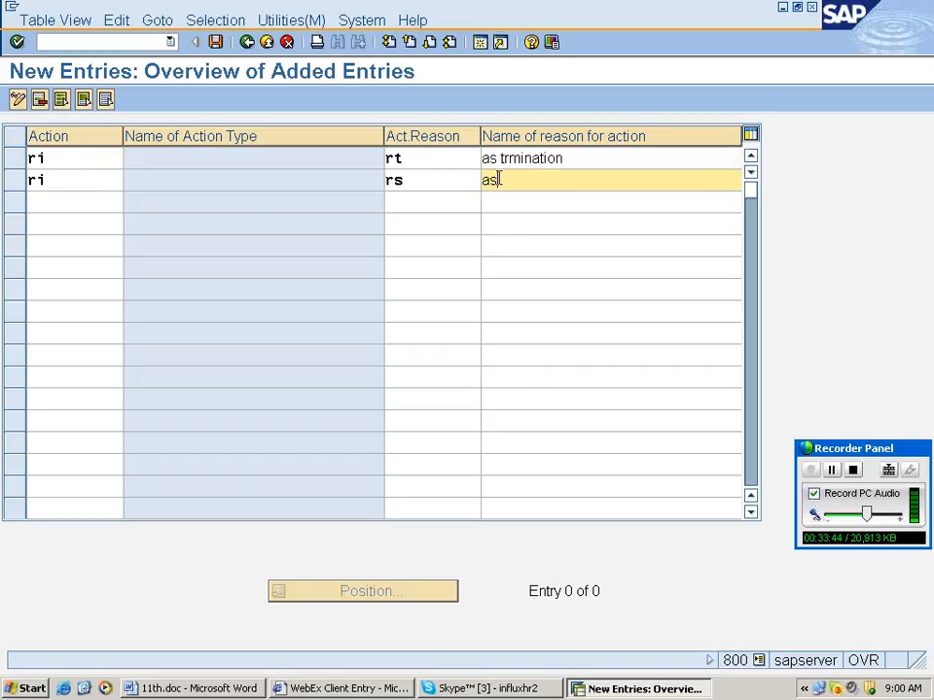
type("expa")
type("nsion")
key("Return")
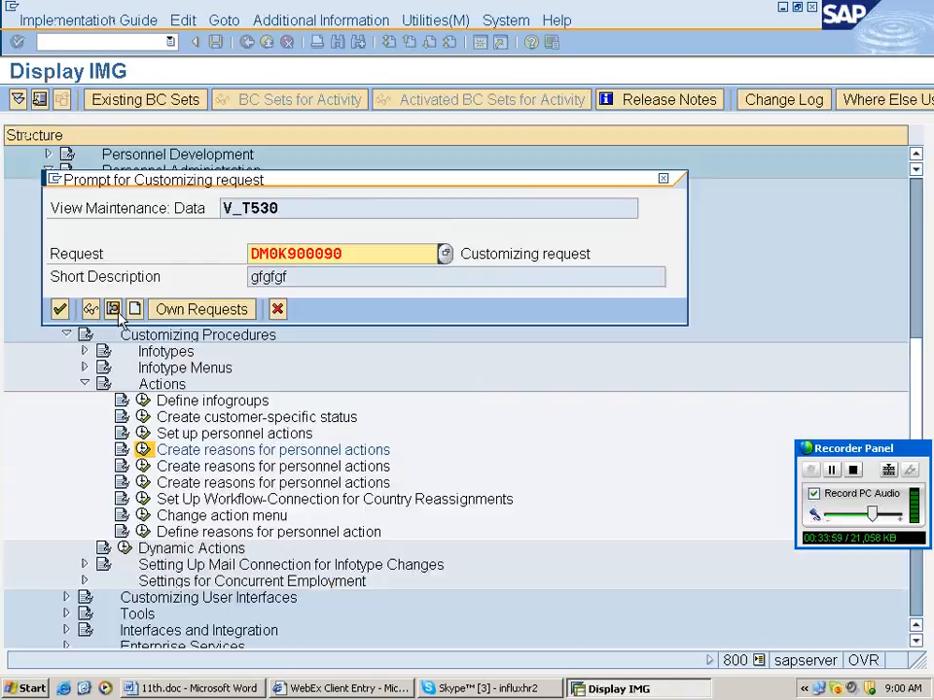
key("ctrl+s")
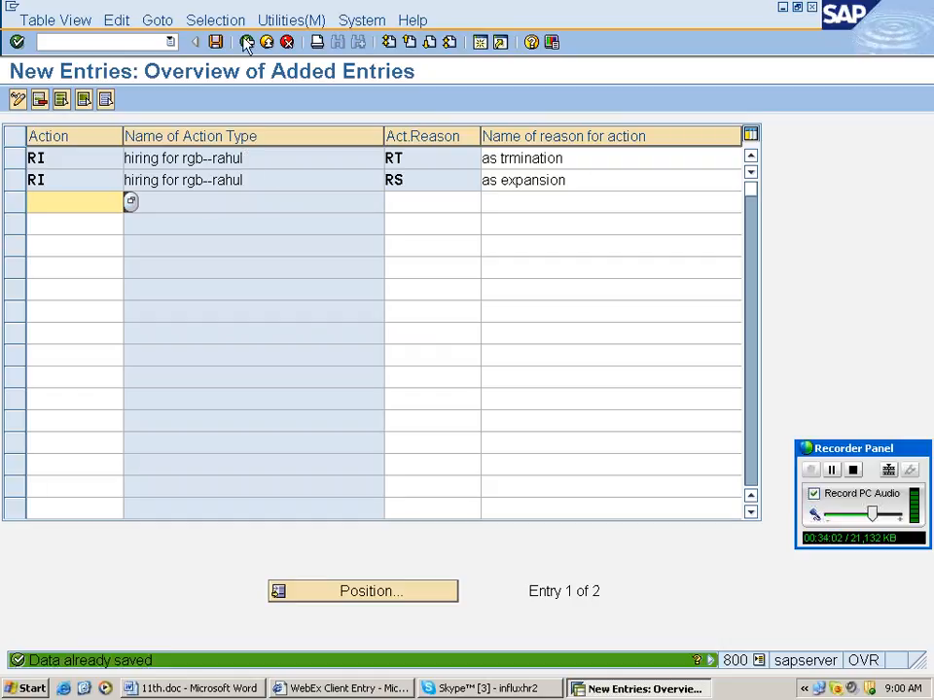
Leave the reasons table and note 'Change action menu' and 'Same path' in Word.
left_click(247, 41)
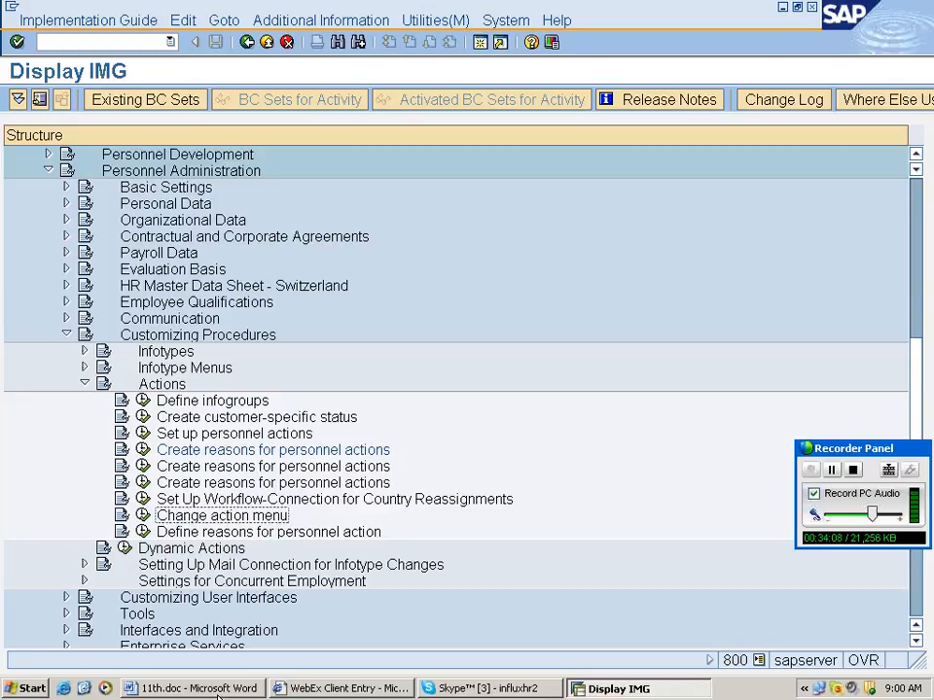
left_click(218, 692)
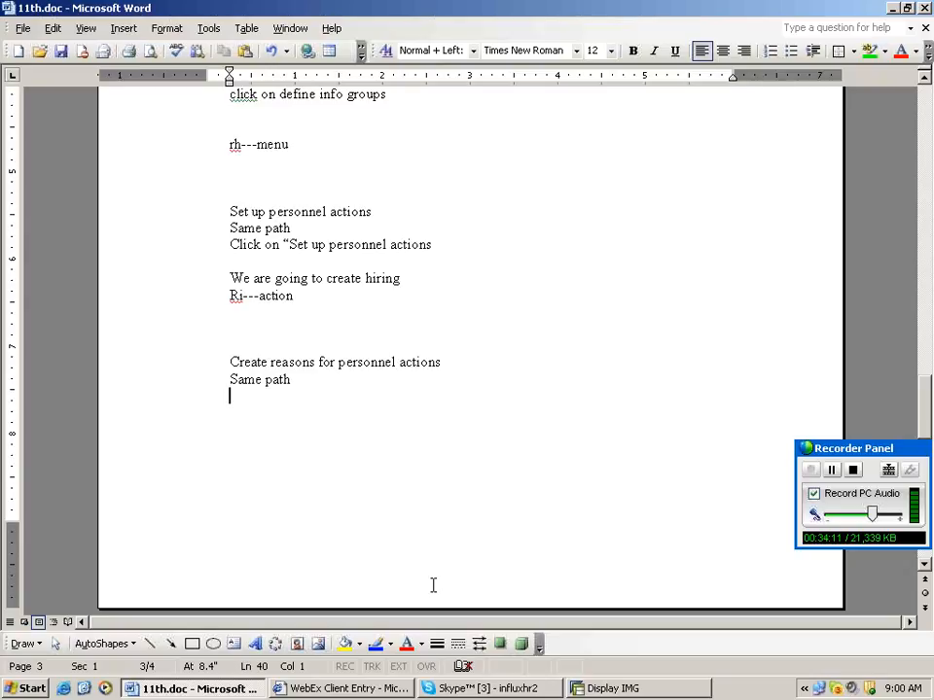
key("Return")
key("Return")
key("Return")
type("Change action menu")
key("Return")
type("Same path")
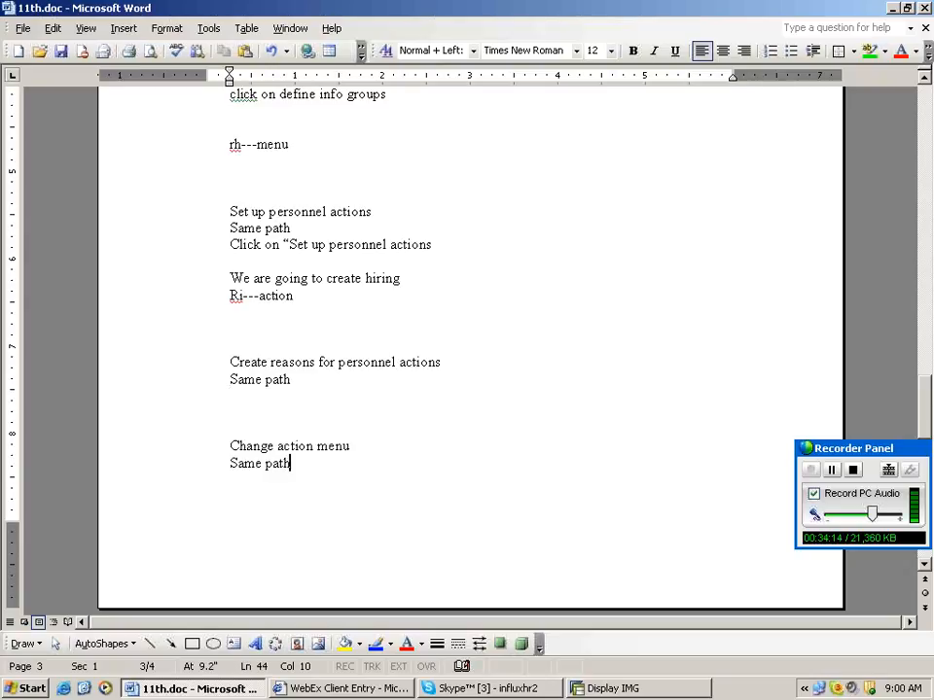
key("Return")
Add the note 'Here we have to enter 01 as menu' and begin a 'Predefined' line.
type("Here we have to")
type("enter 01 as m")
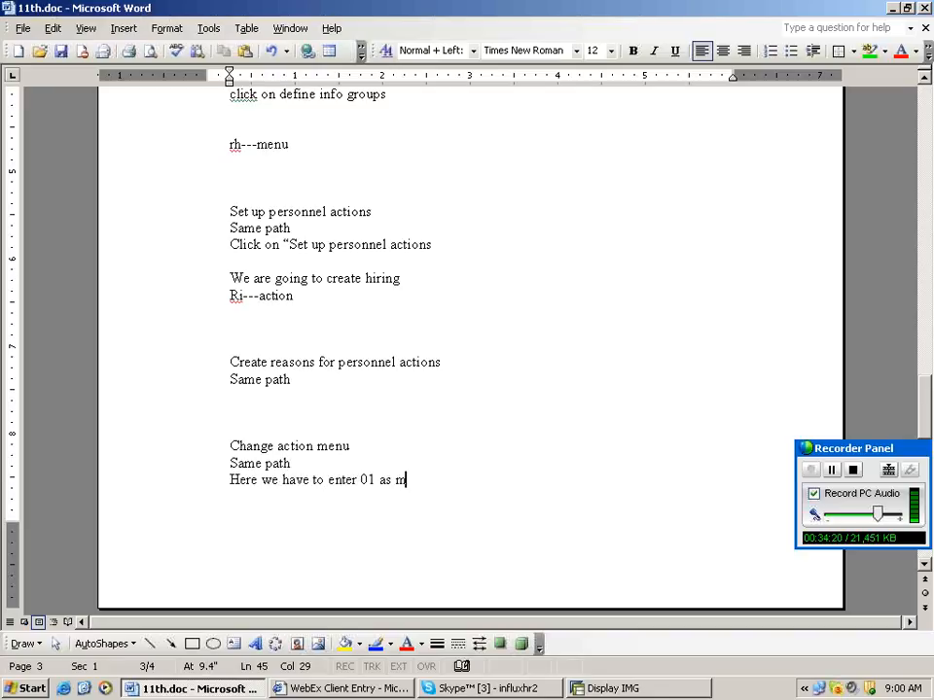
type("enu")
key("Return")
type("pred")
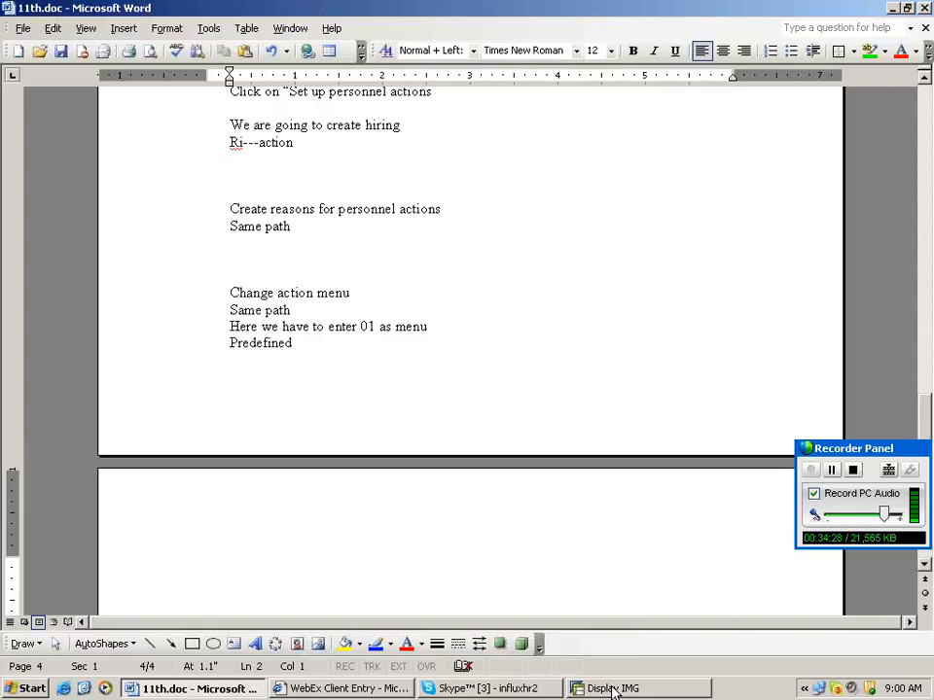
left_click(613, 689)
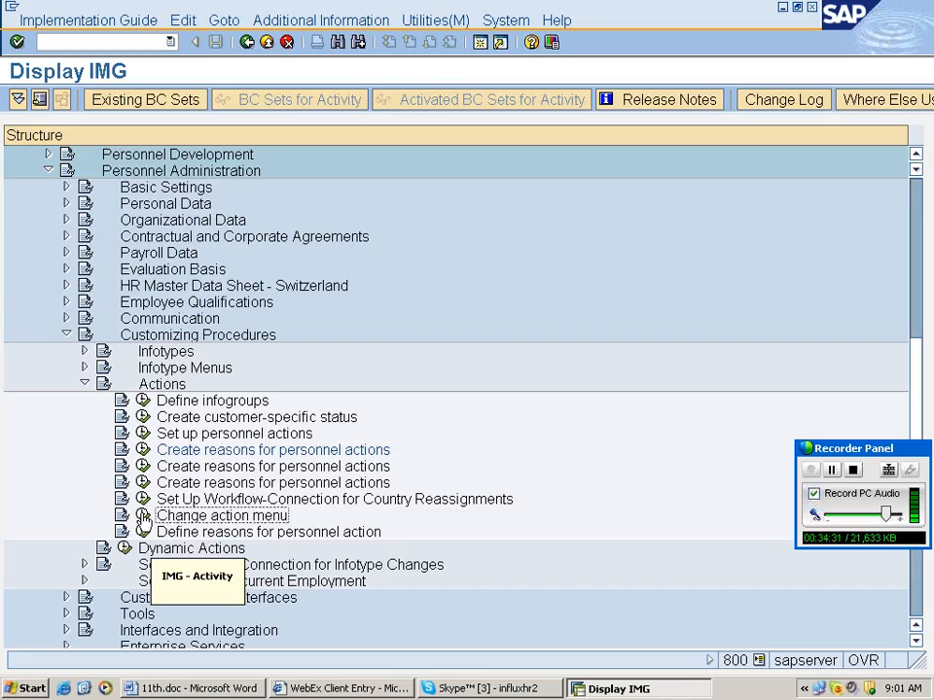
Run the Change action menu activity and open action menu 01.
left_click(144, 519)
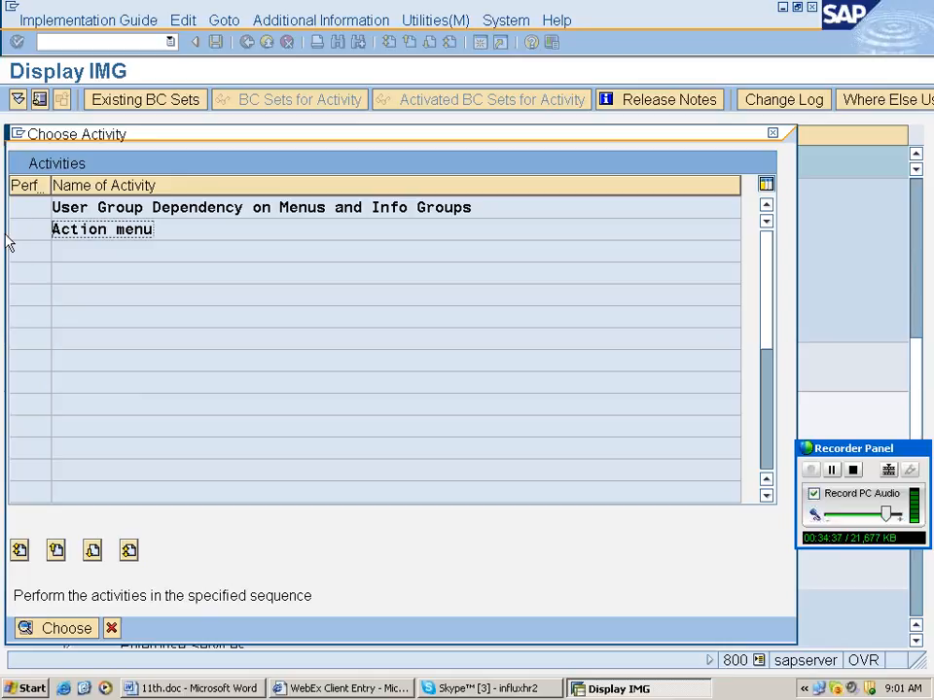
double_click(79, 230)
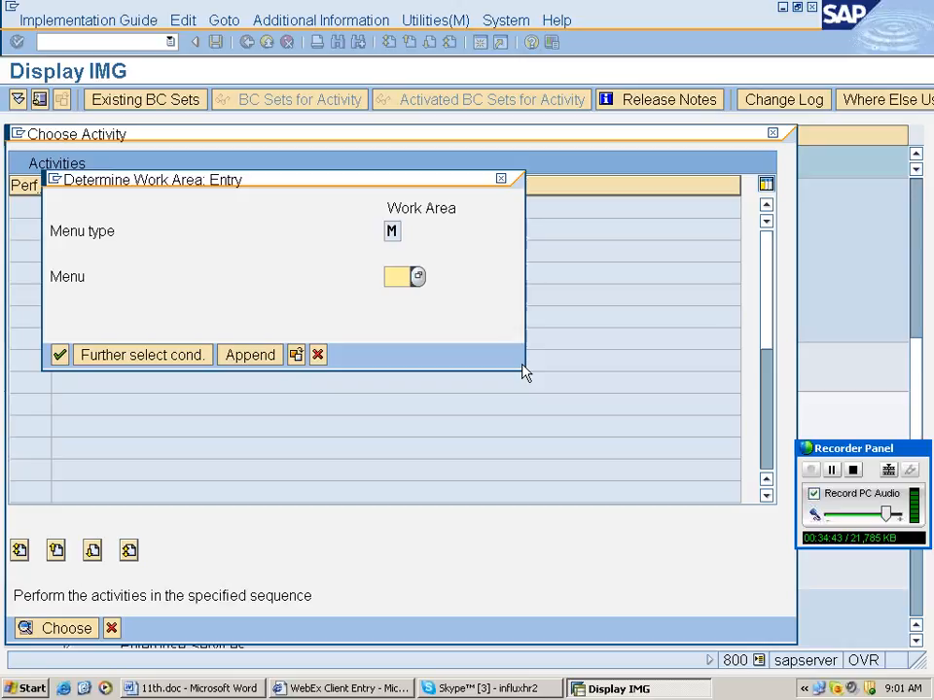
type("01")
key("Return")
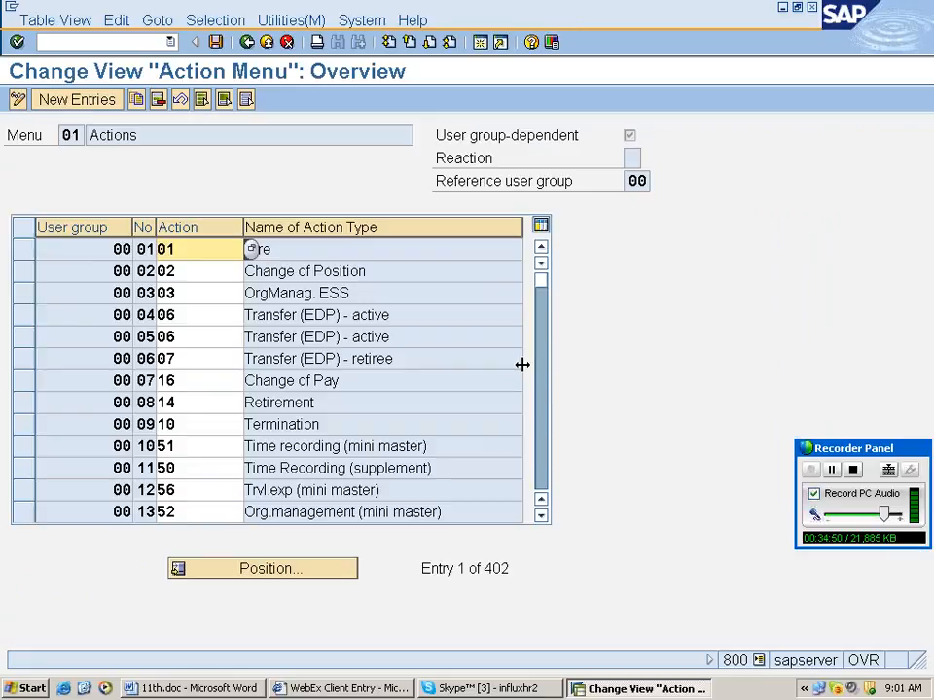
Add a new menu entry: user group 98, number 01, action RI (rejected as duplicate key).
key("F5")
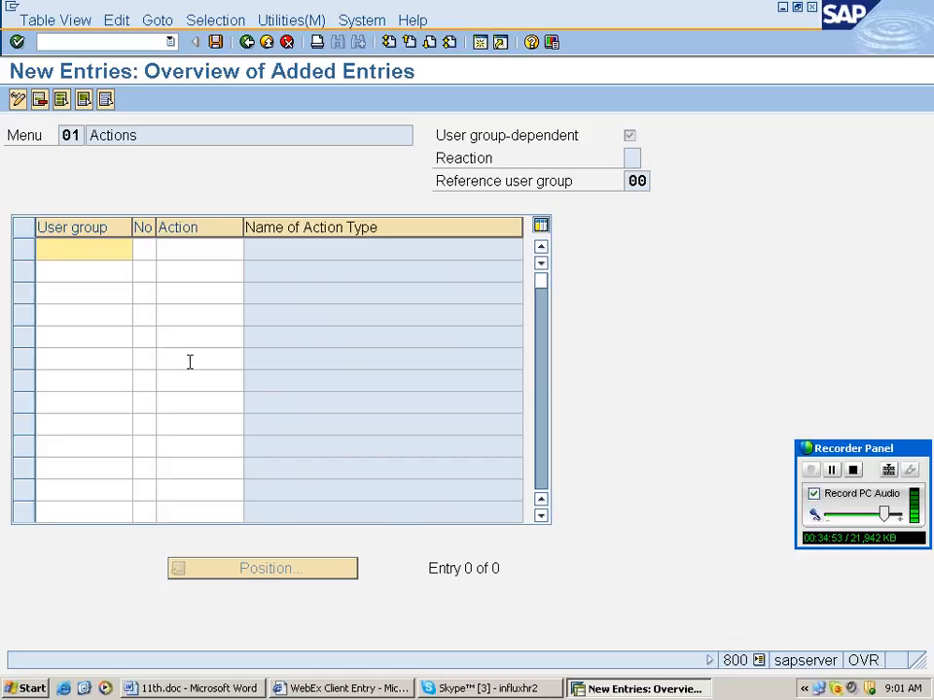
type("98")
key("Tab")
type("01")
key("Tab")
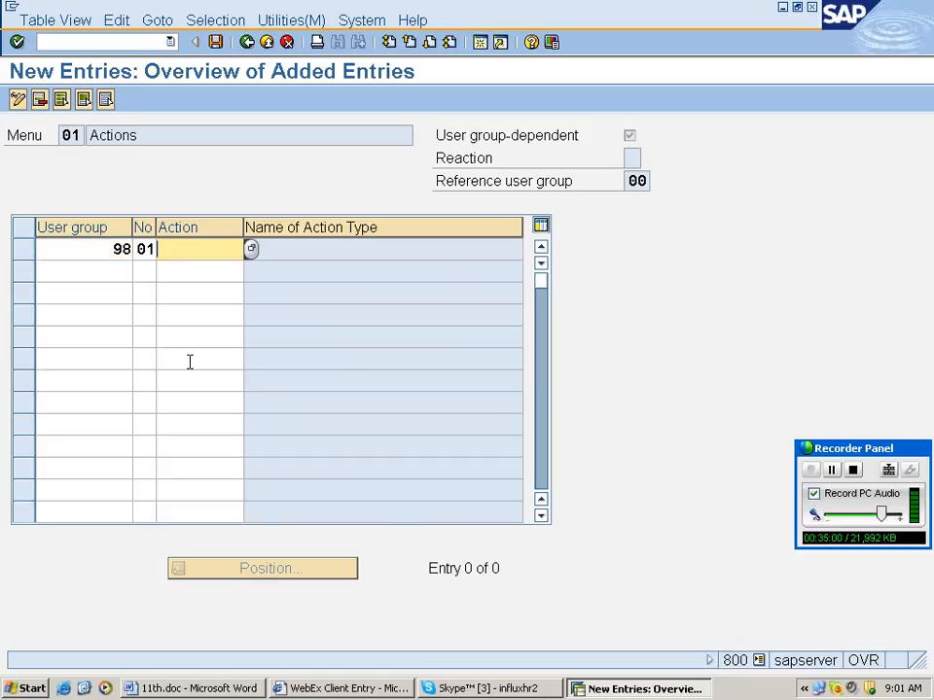
type("ri")
key("Return")
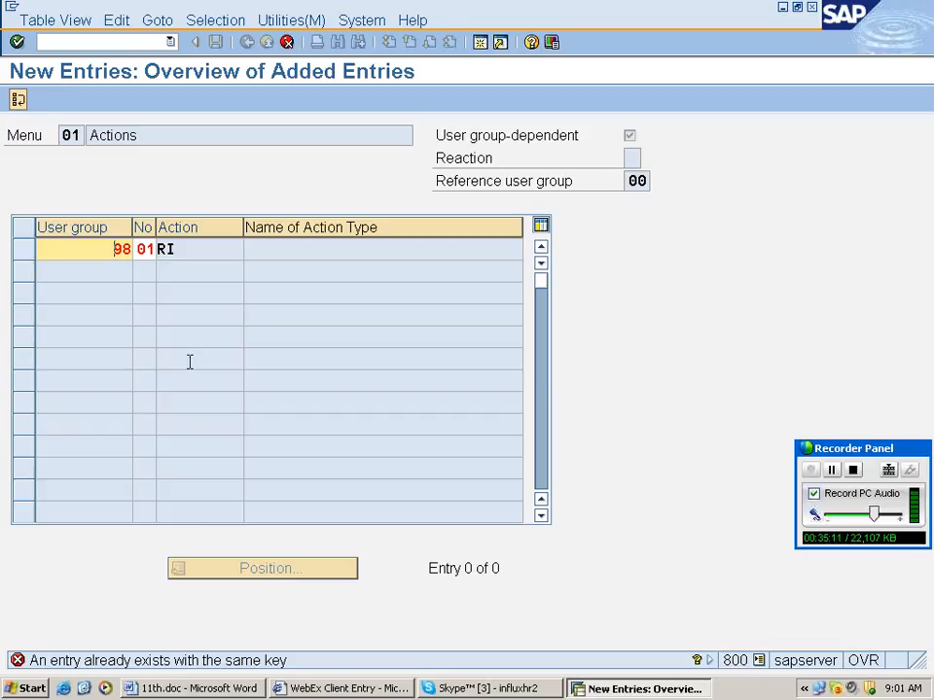
Move back to the new action menu entry's No field.
key("Tab")
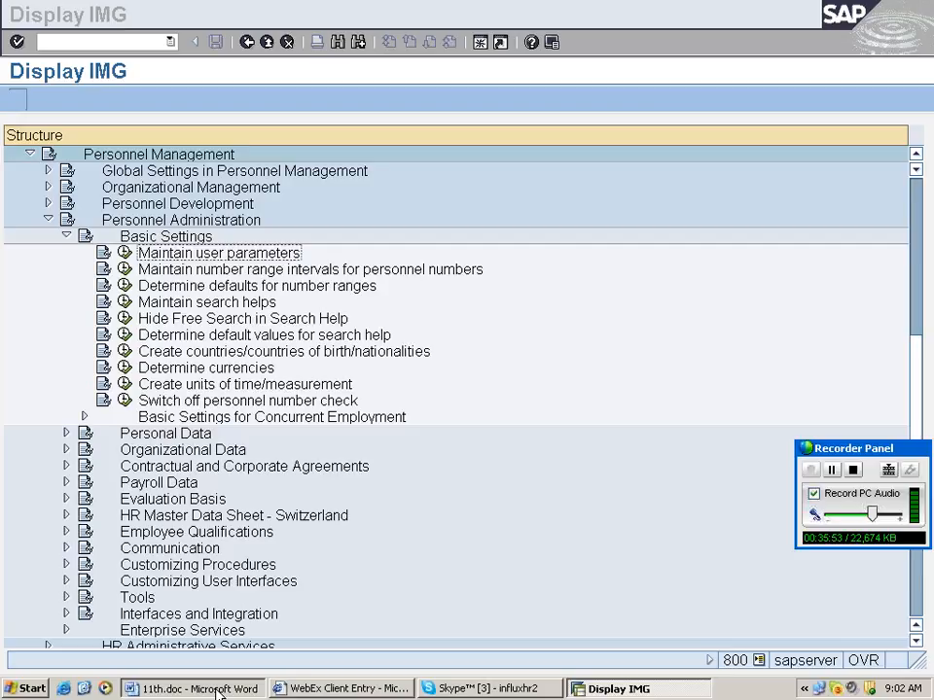
In Word, complete the 'Basic settings' line and add 'Click on "maintain user parameters'.
left_click(218, 690)
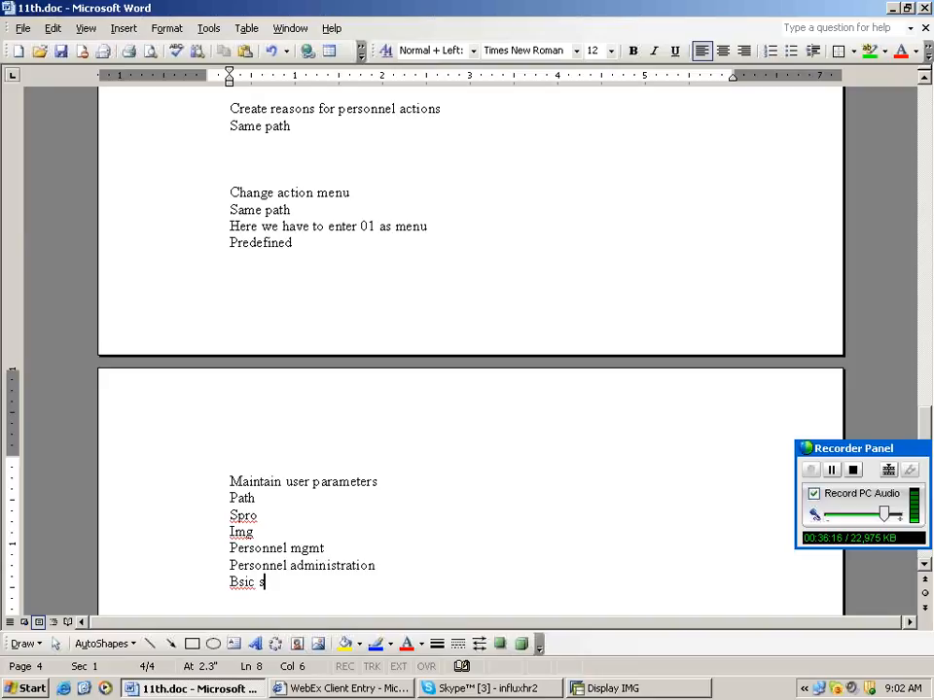
type("et")
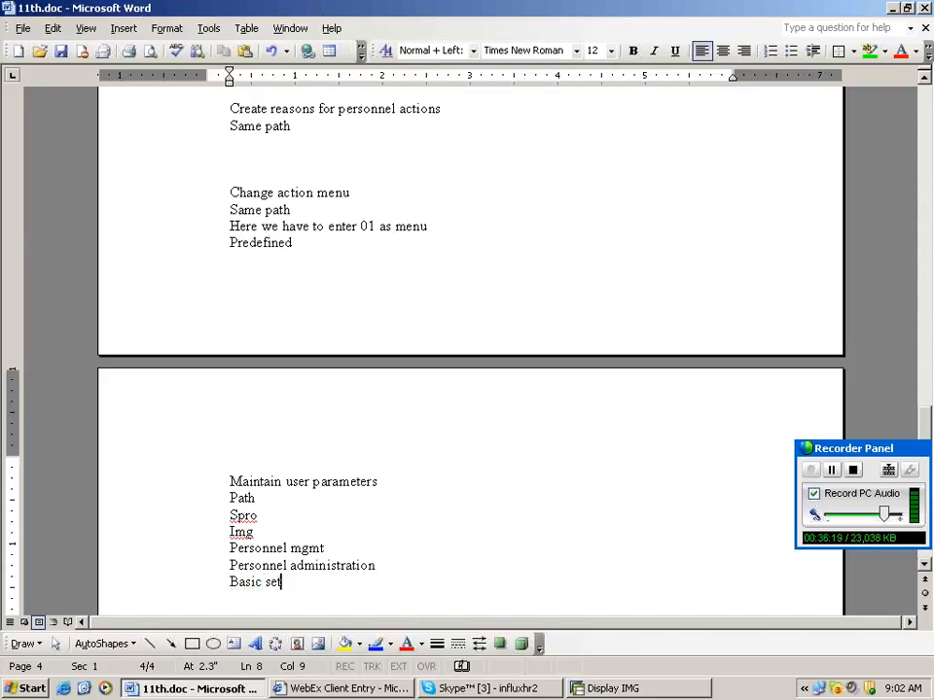
type("tings")
key("Return")
type("Click on ")
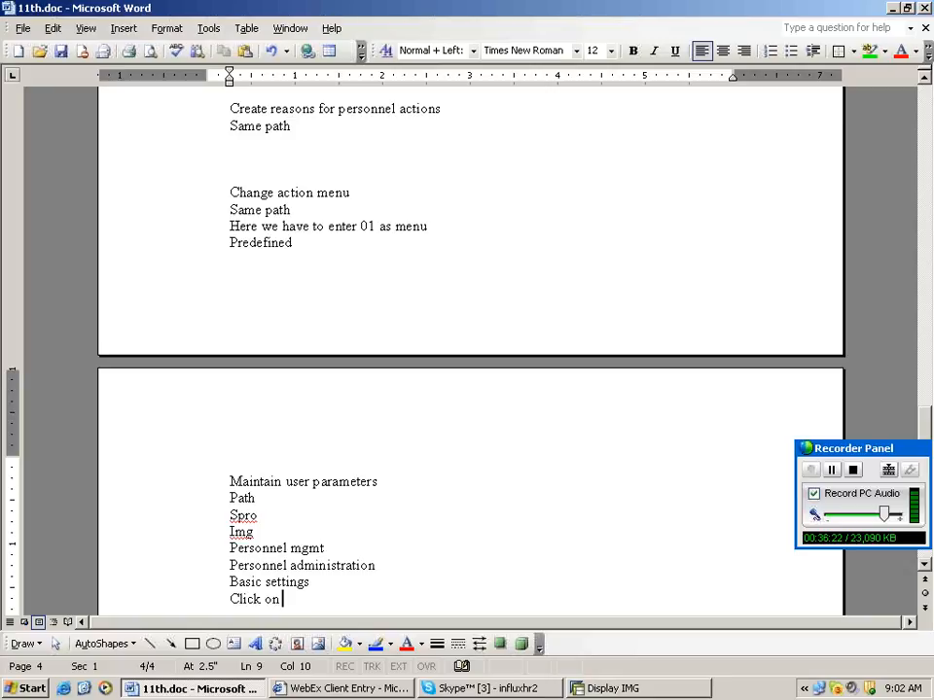
type("\"maintain")
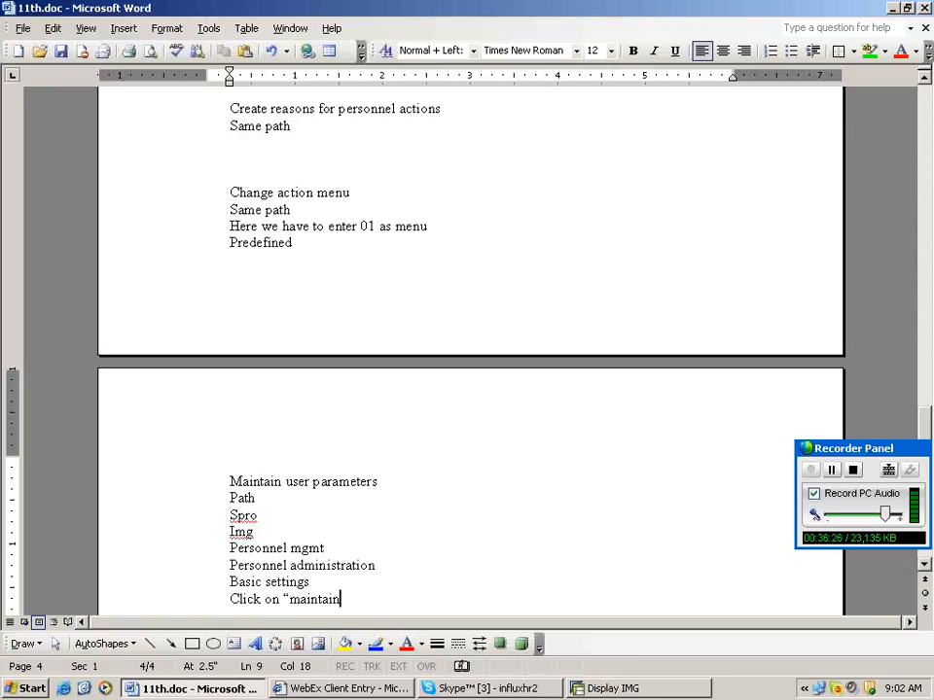
type(" user parame")
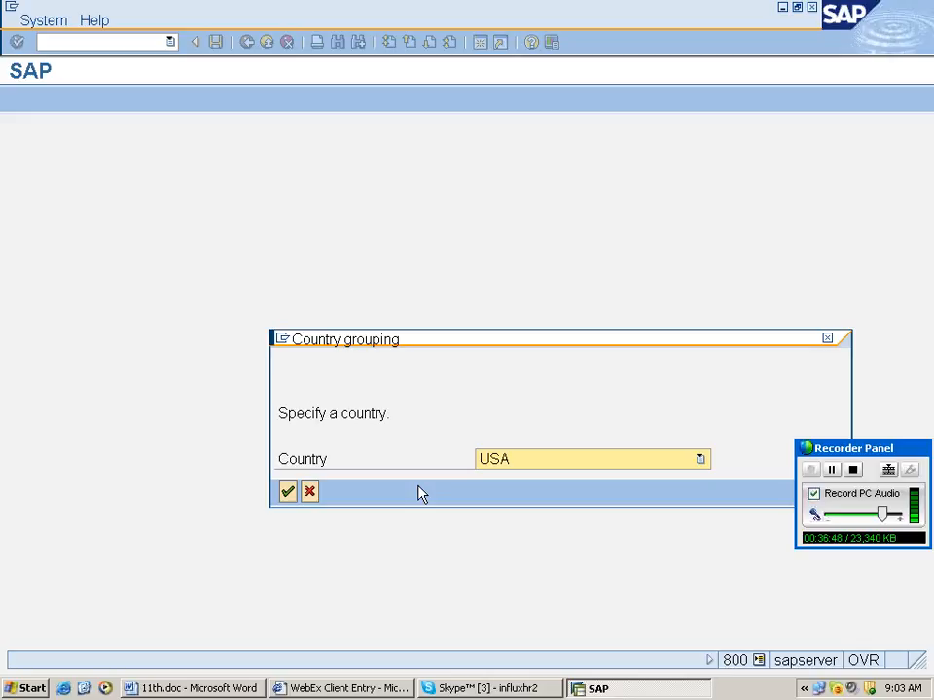
Choose USA as country grouping, set the UGR user parameter to 98, and save the profile.
left_click(700, 460)
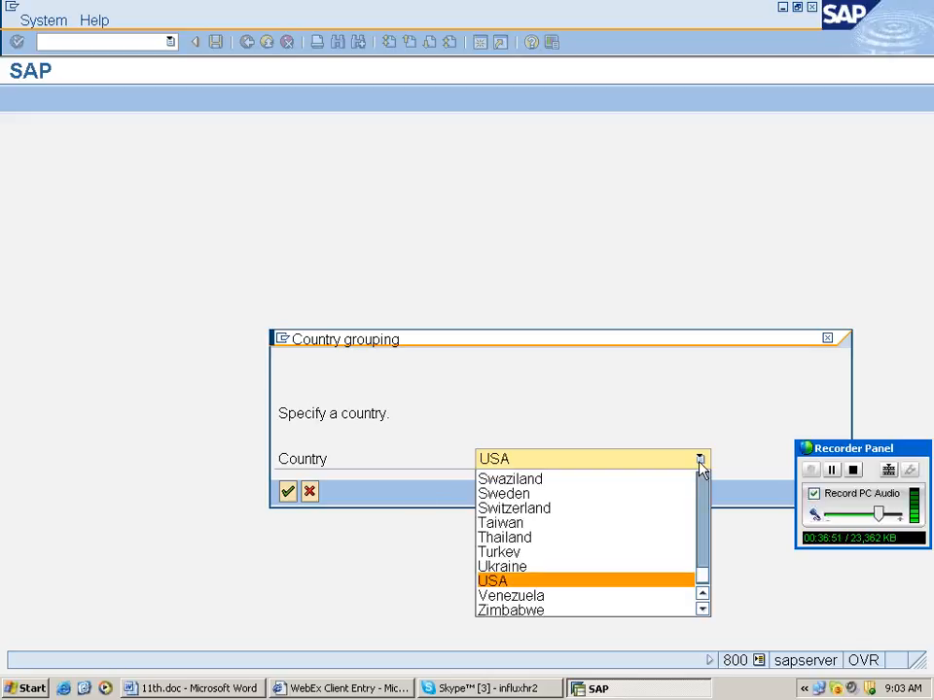
left_click(289, 492)
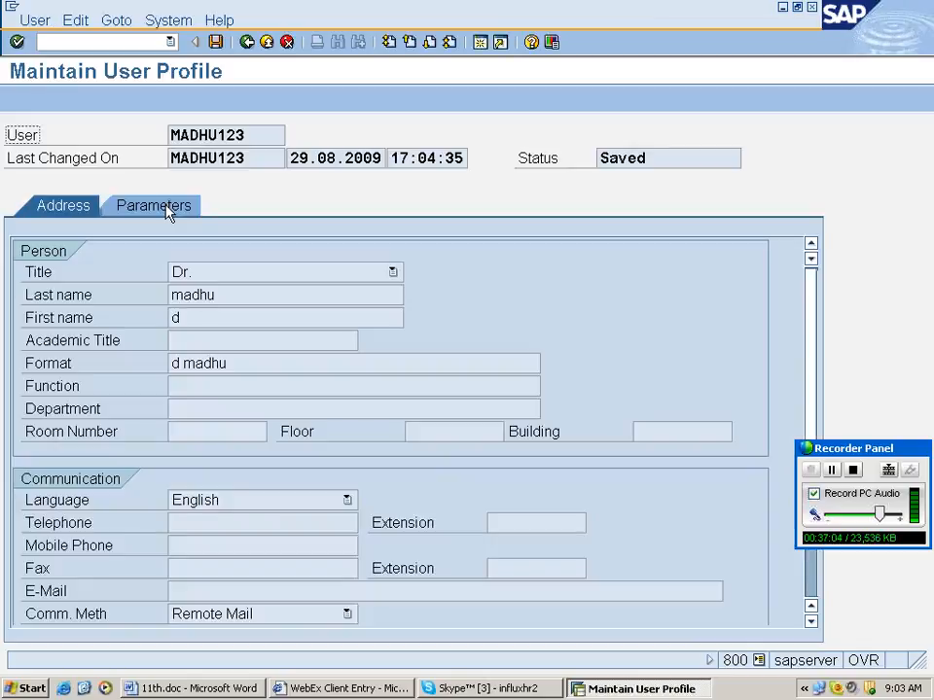
left_click(161, 207)
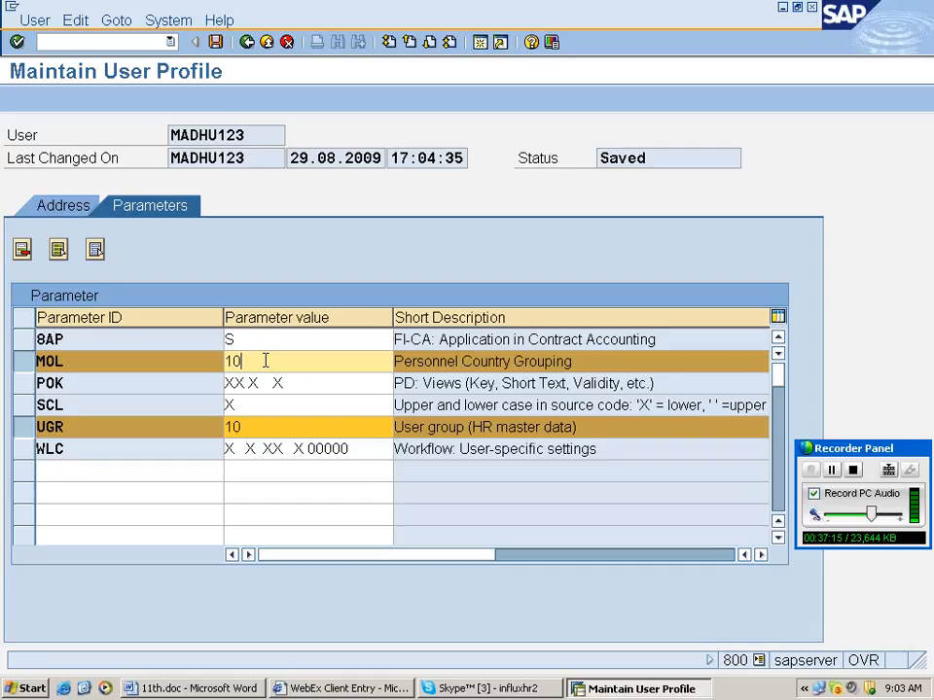
left_click(258, 428)
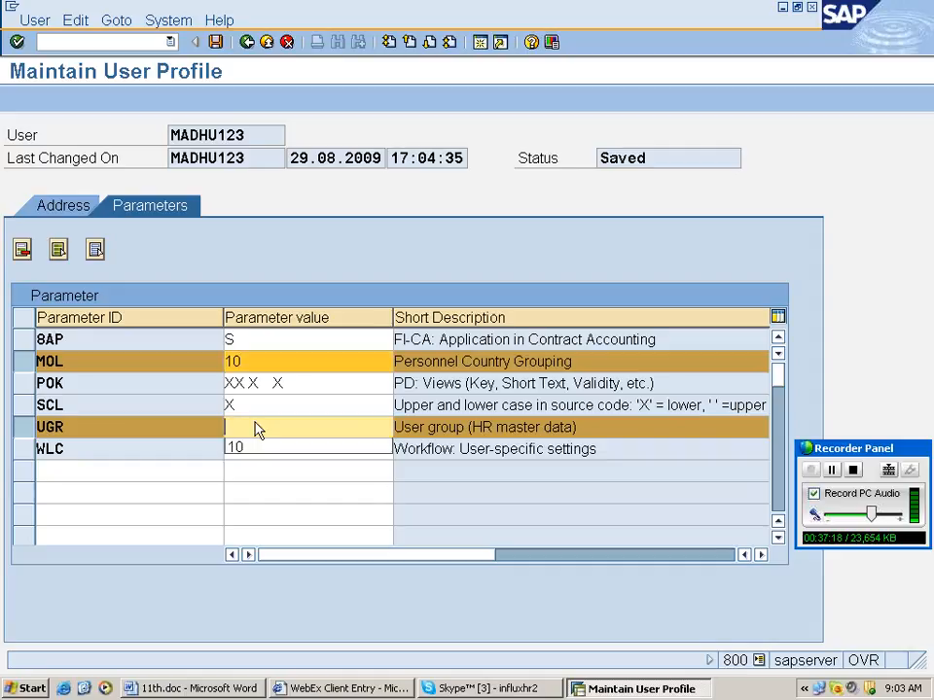
type("98")
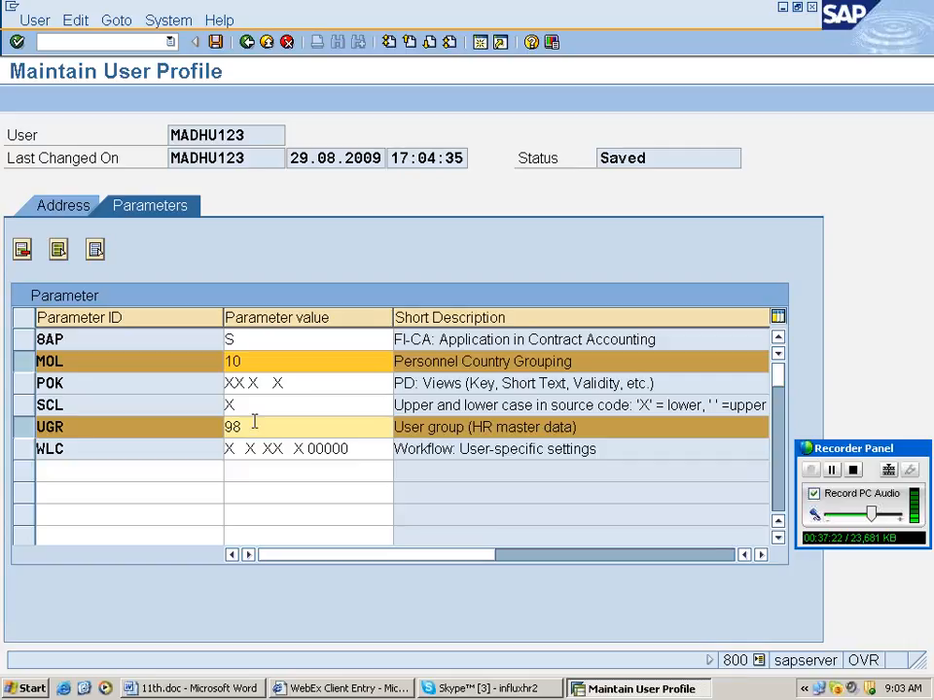
key("Return")
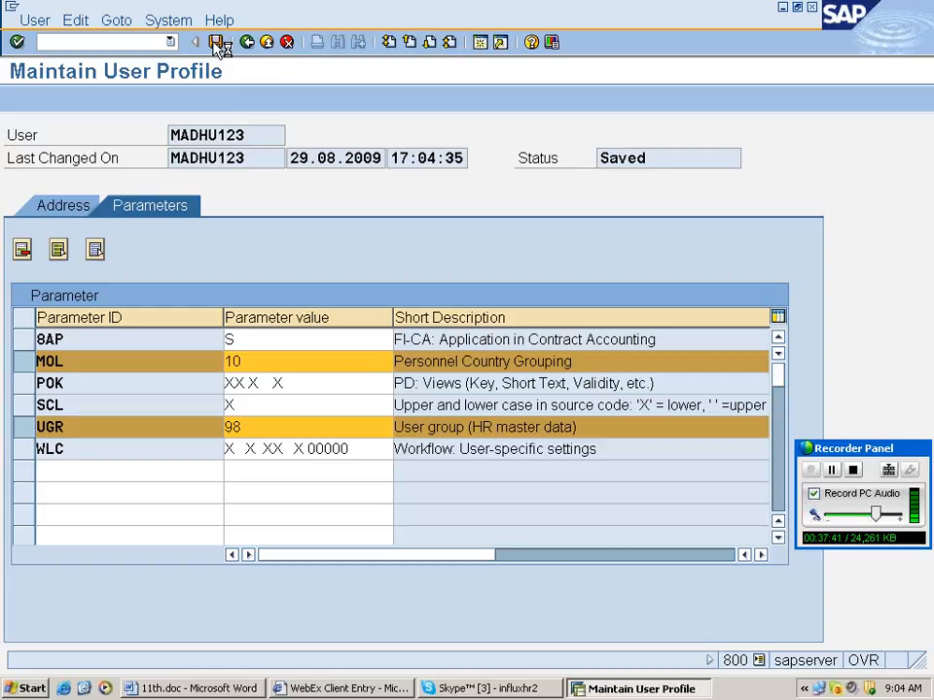
left_click(217, 43)
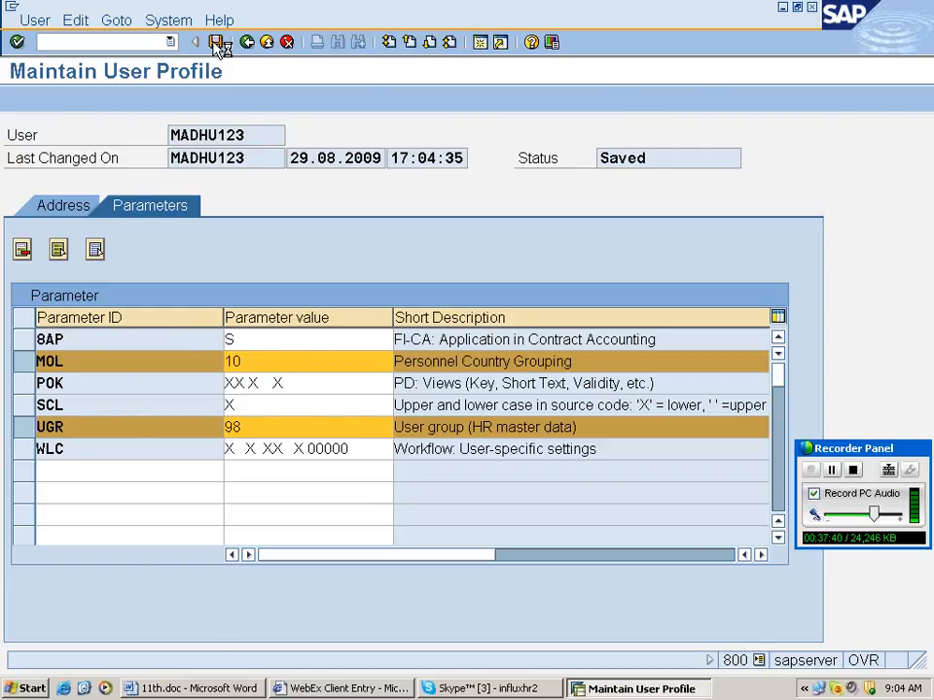
left_click(210, 273)
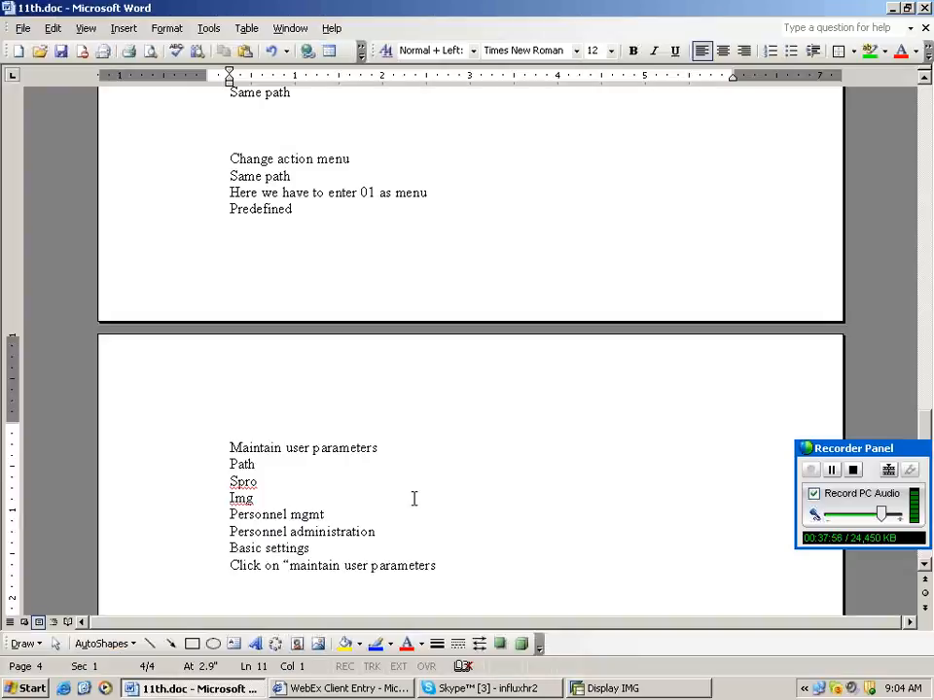
Paste the 'Maintain number range intervals for personnel numbers' heading and add 'Same path' to the notes.
type("Maintain number range intervals for personnel numbers")
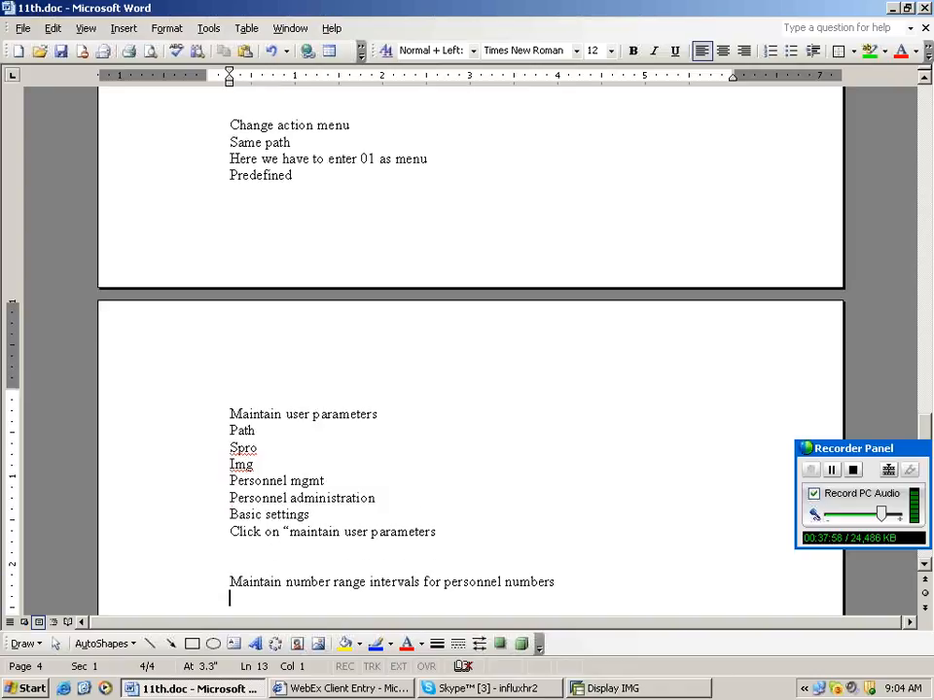
type("Saem p")
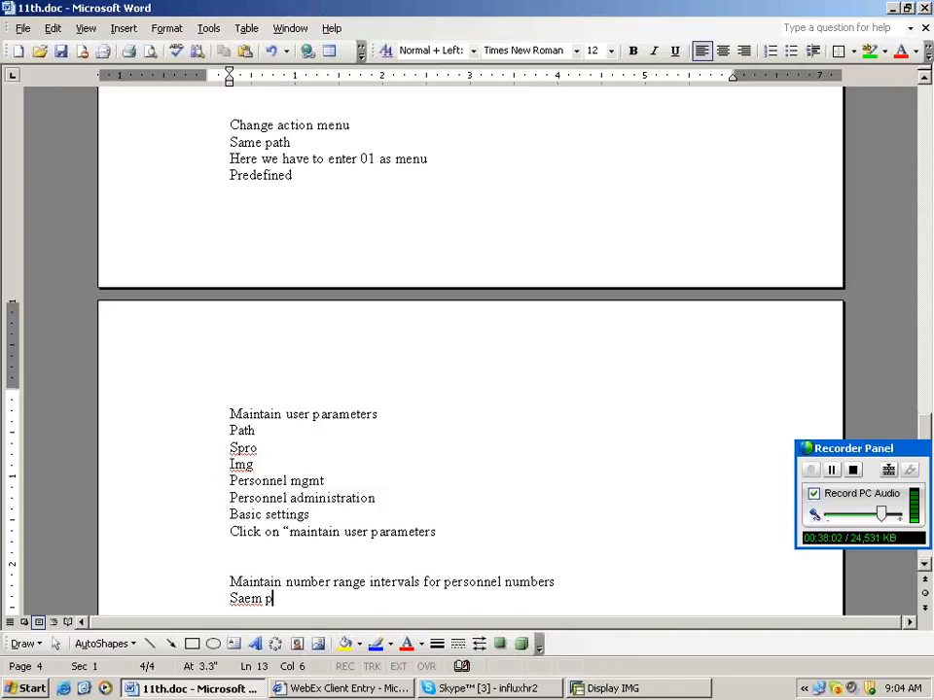
type("ath")
key("Return")
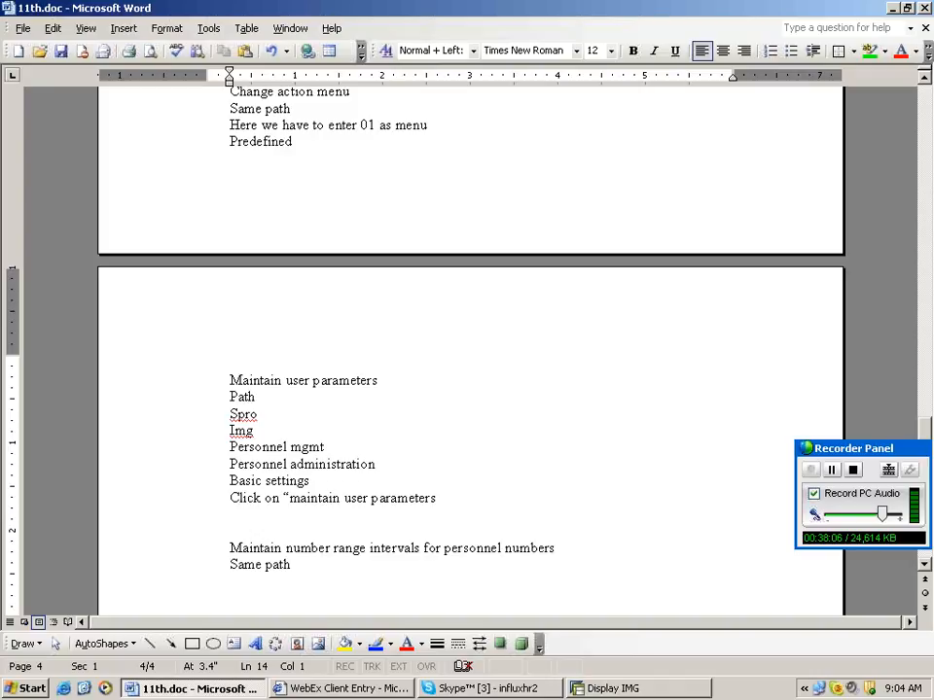
Add the line 'Here we are creating number ranges' to the notes.
type("Here we af")
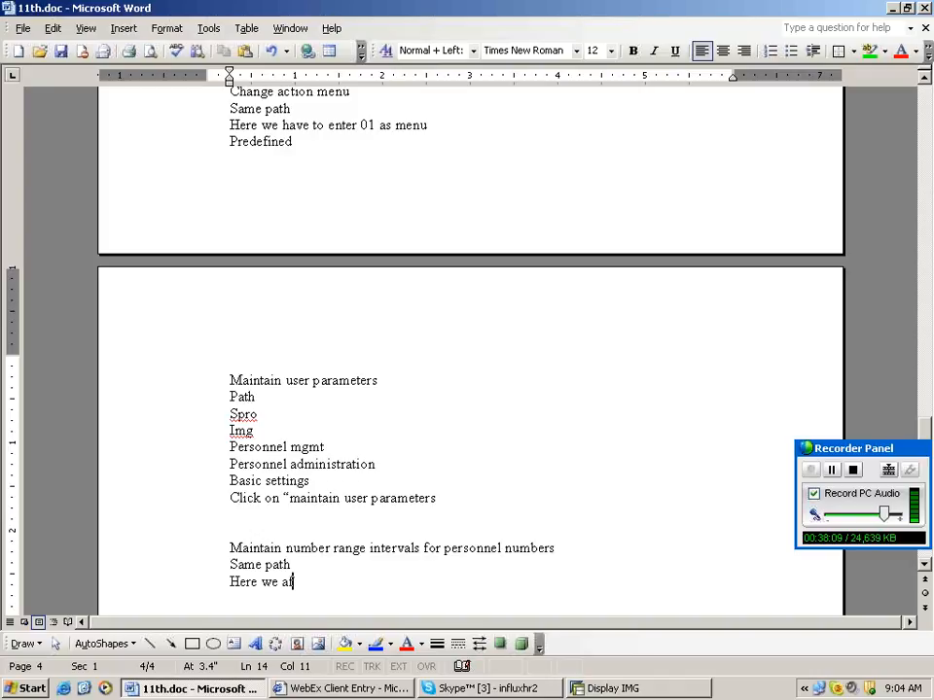
key("BackSpace")
type("re createing")
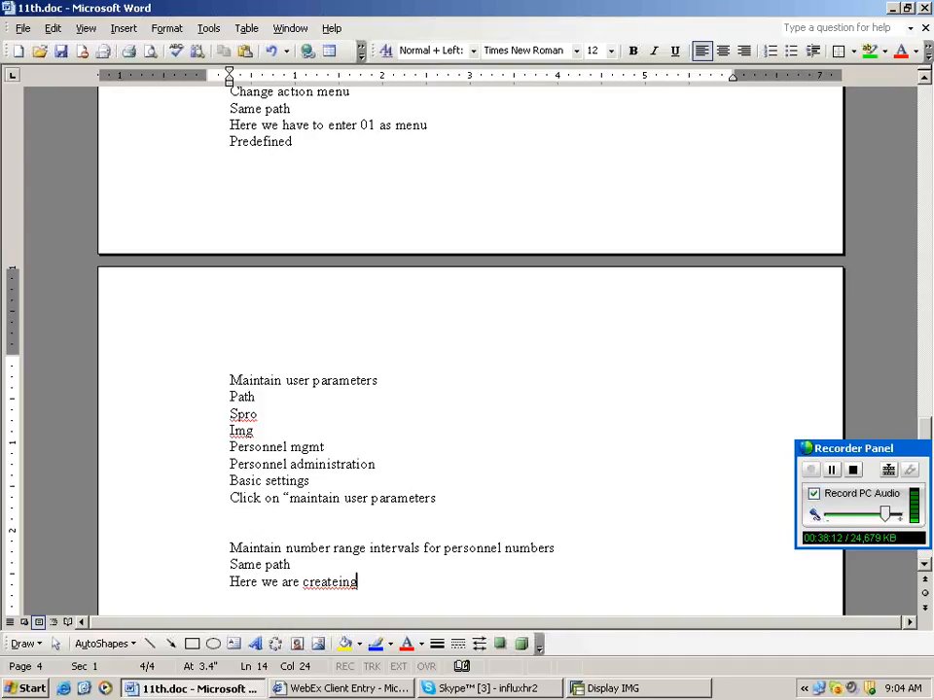
key("BackSpace")
key("BackSpace")
key("BackSpace")
key("BackSpace")
type("ing")
key("BackSpace")
key("BackSpace")
key("BackSpace")
key("BackSpace")
type("ing number ranges")
key("Return")
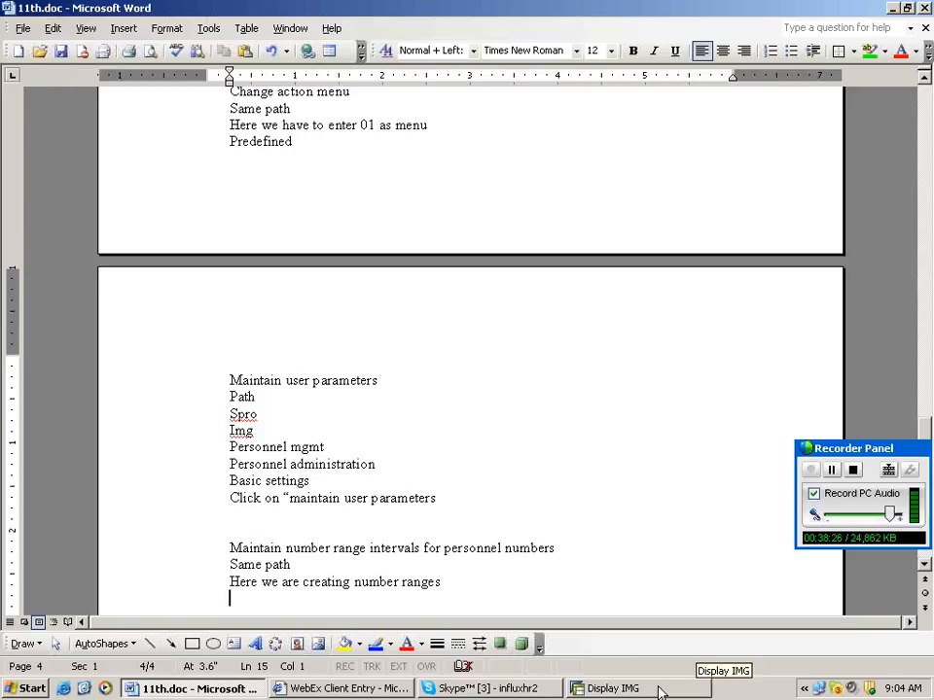
left_click(612, 688)
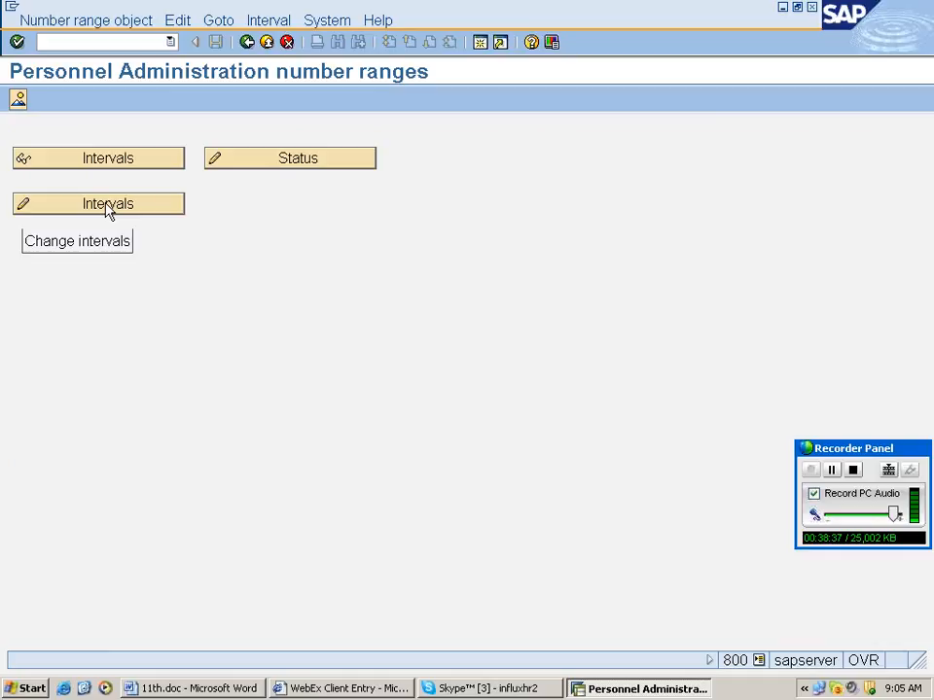
Open the Human resources personnel number range intervals for editing and start inserting a new interval.
left_click(108, 205)
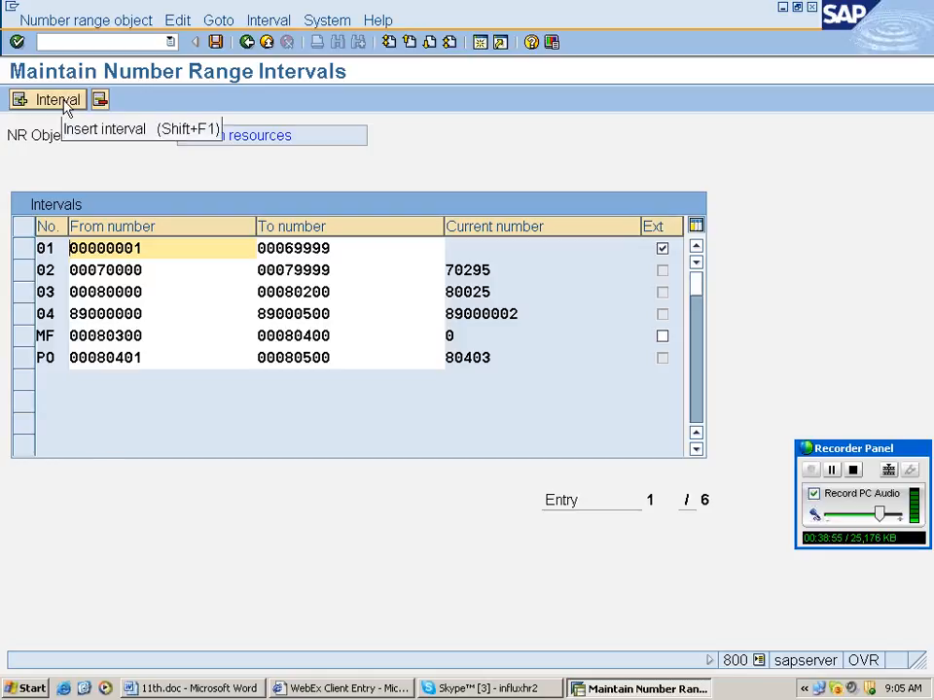
left_click(58, 99)
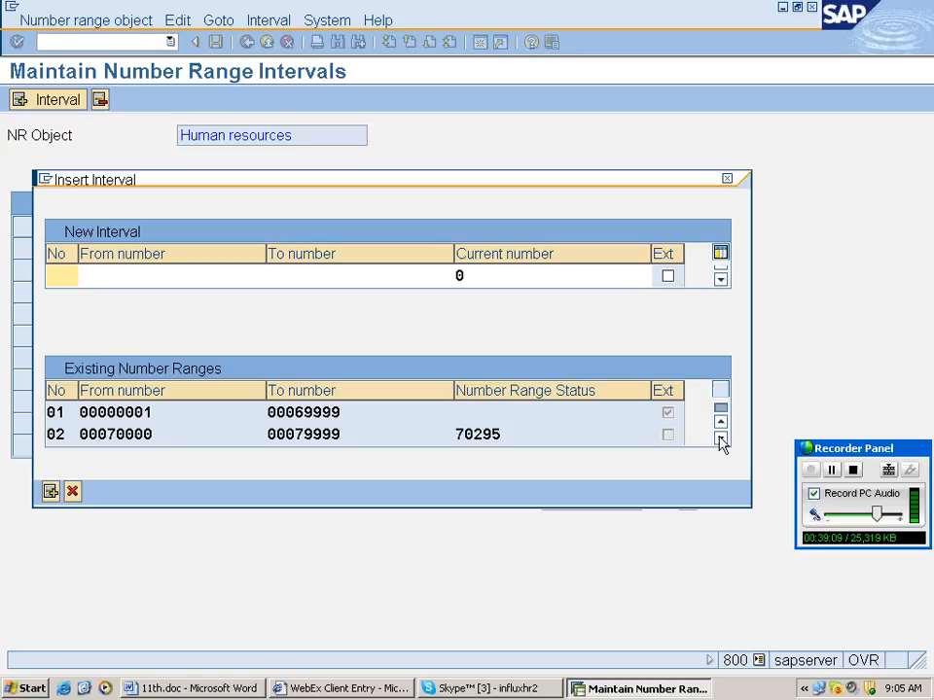
Enter interval 05 starting at the free range 80501 with upper limit 81000.
left_click(720, 439)
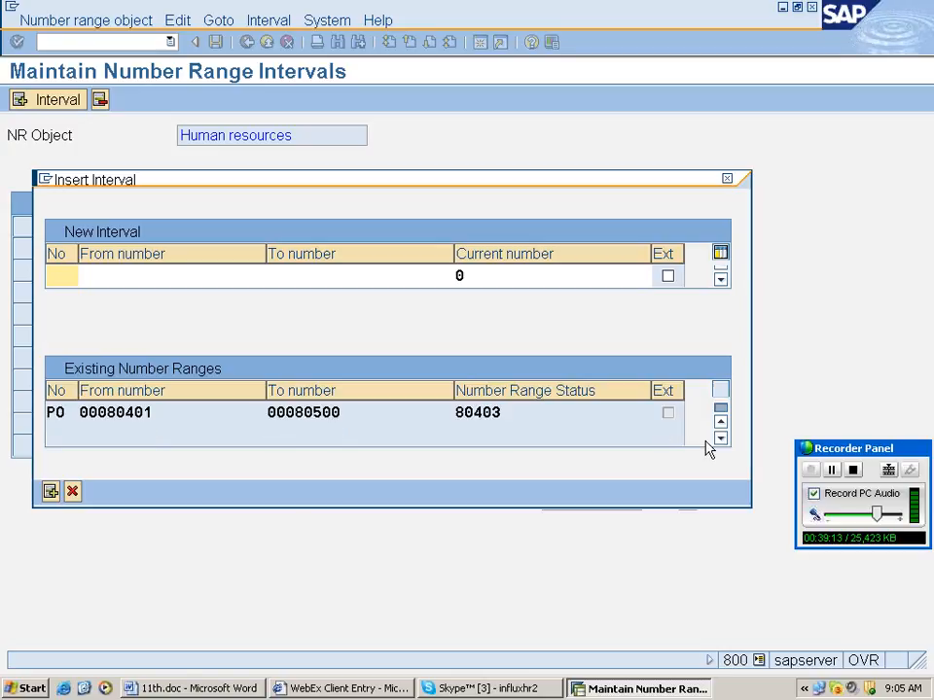
left_click(55, 276)
type("05")
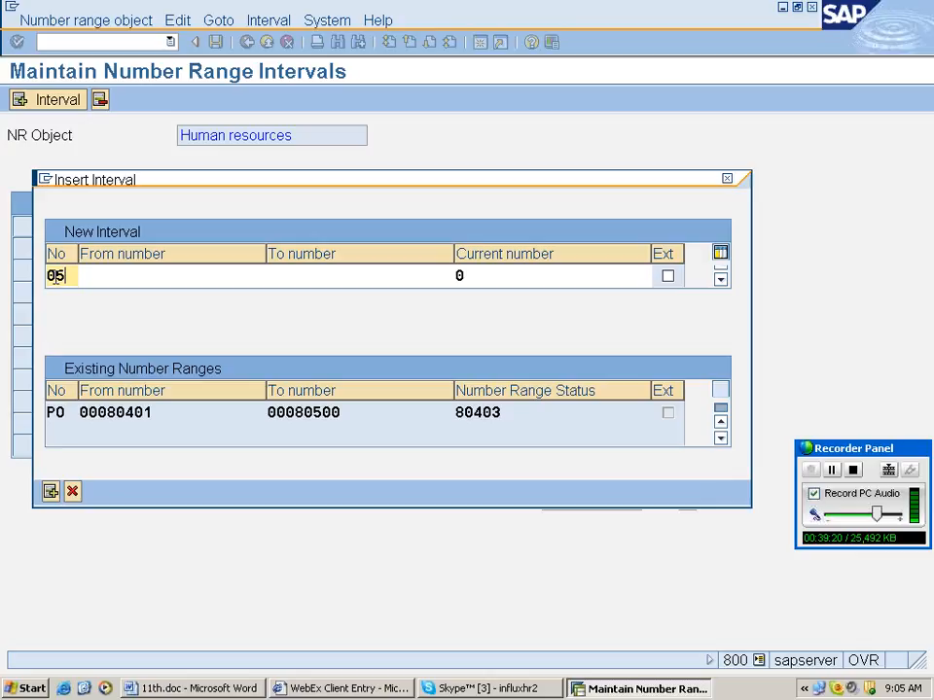
key("Tab")
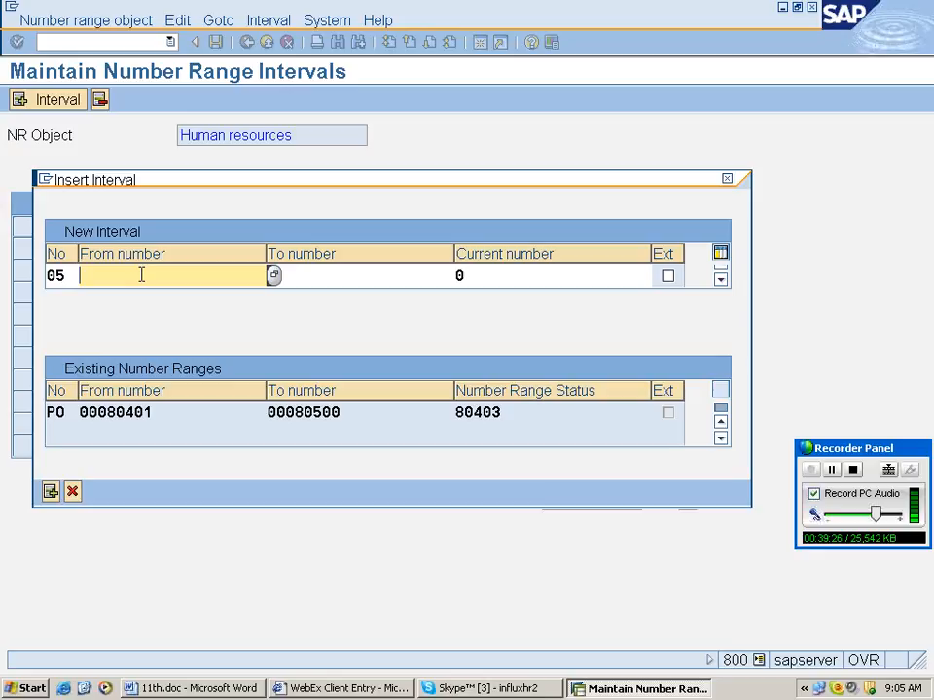
key("F4")
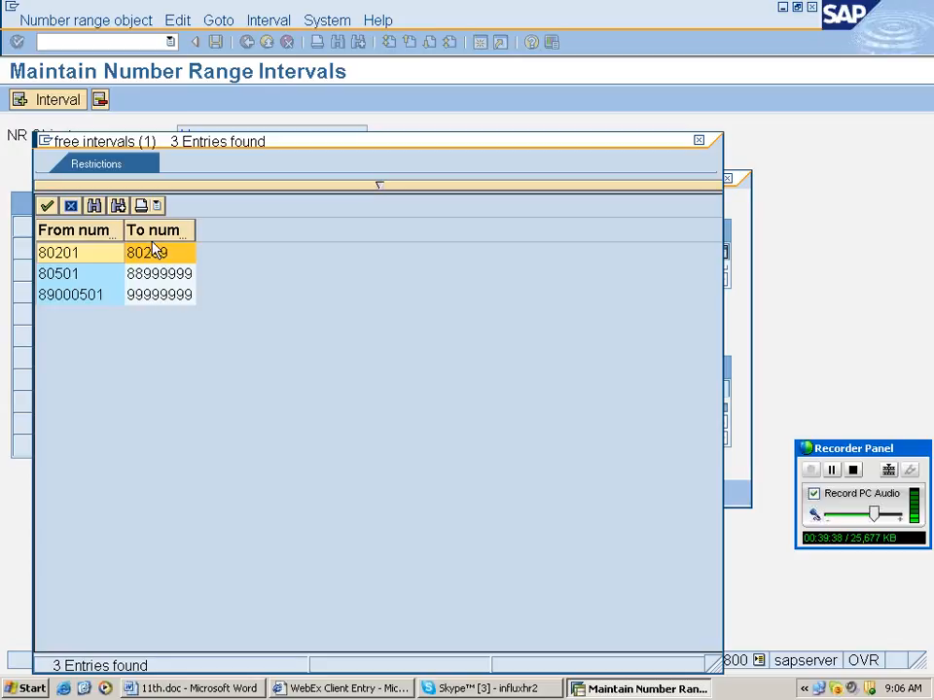
double_click(94, 281)
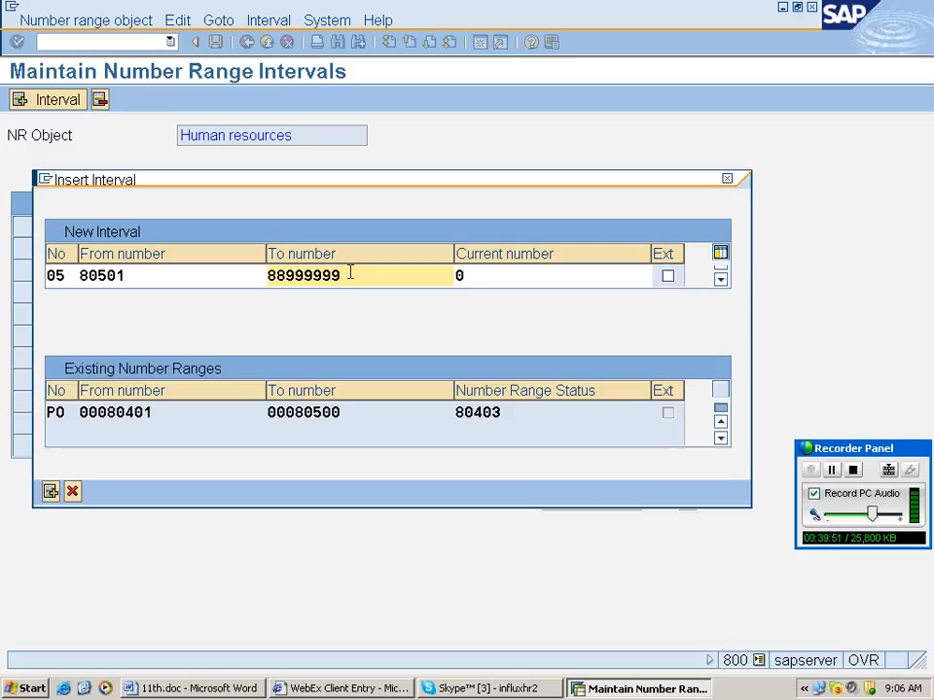
key("BackSpace")
key("BackSpace")
key("BackSpace")
key("BackSpace")
key("BackSpace")
key("BackSpace")
key("BackSpace")
key("BackSpace")
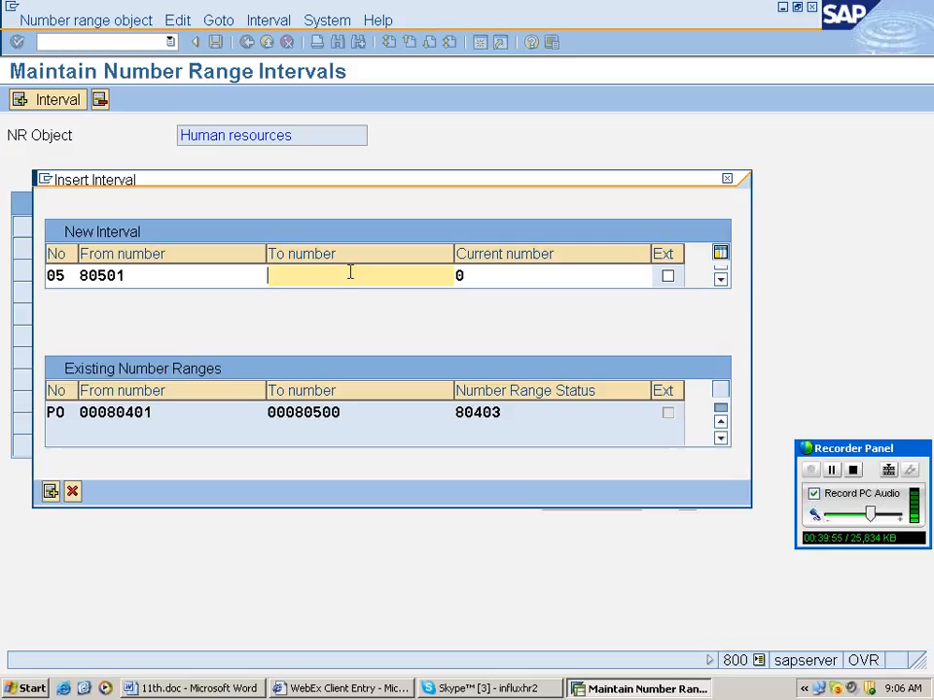
type("8")
key("BackSpace")
type("81000")
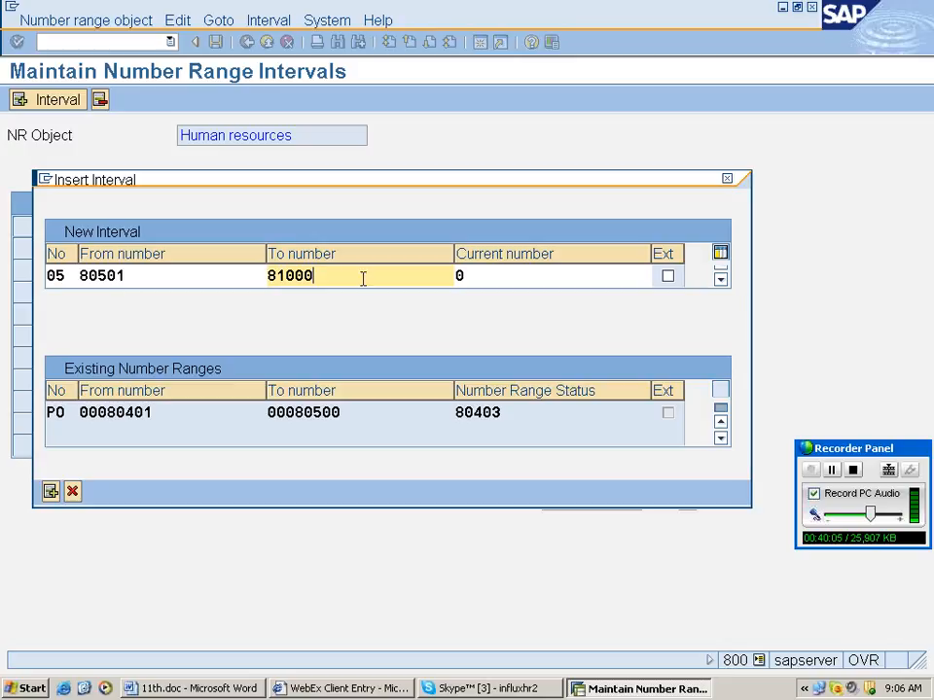
left_click(486, 278)
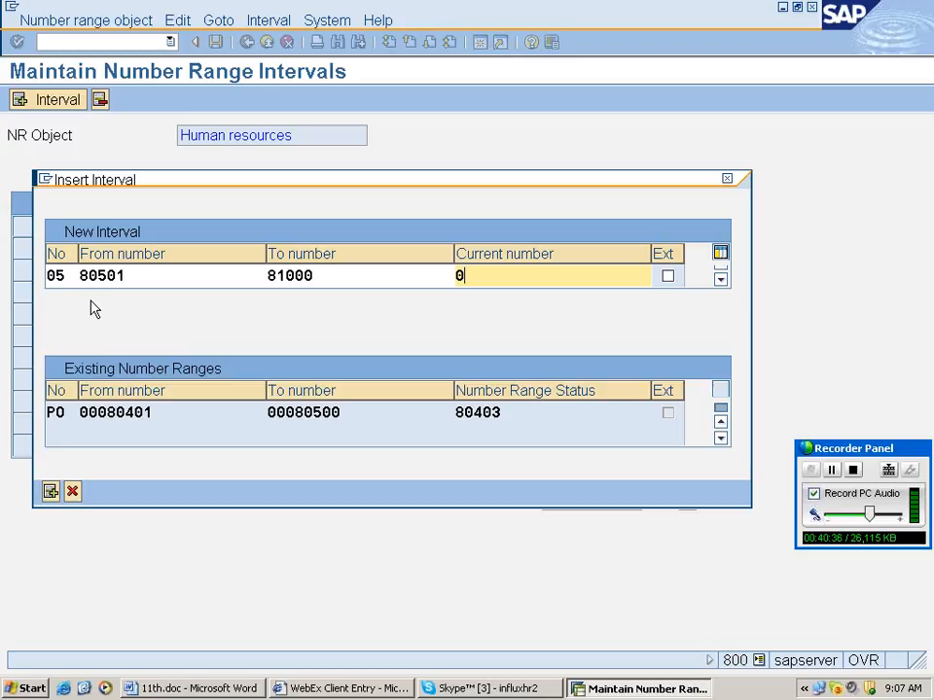
key("Return")
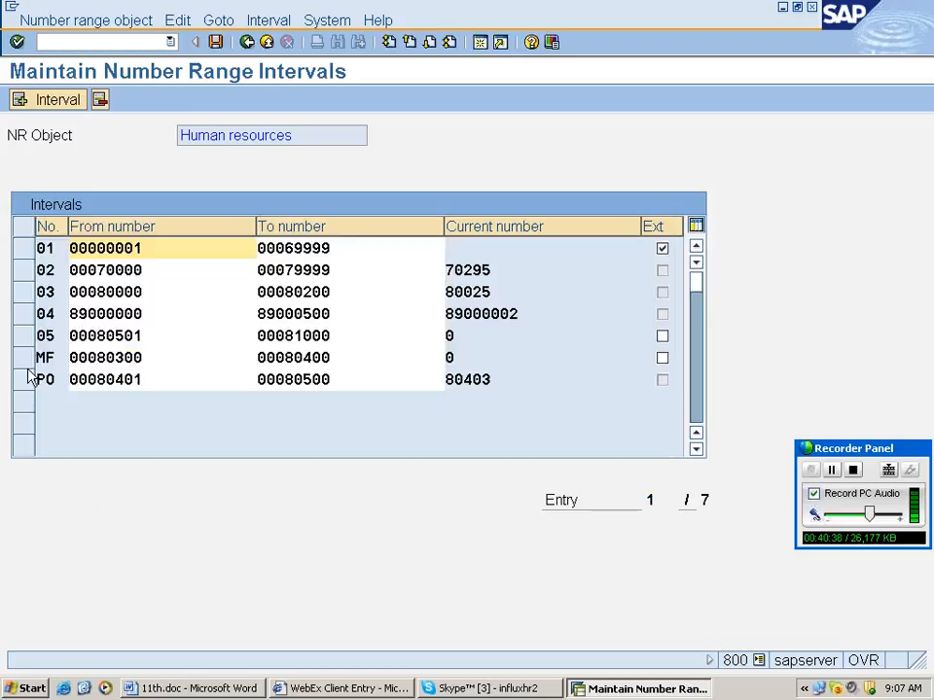
left_click(22, 335)
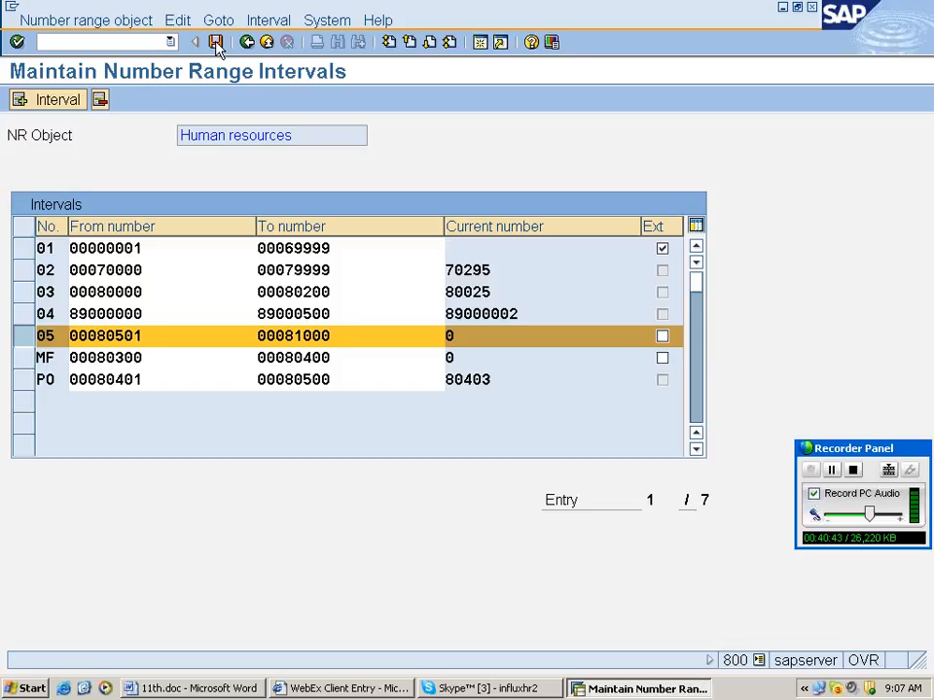
left_click(216, 43)
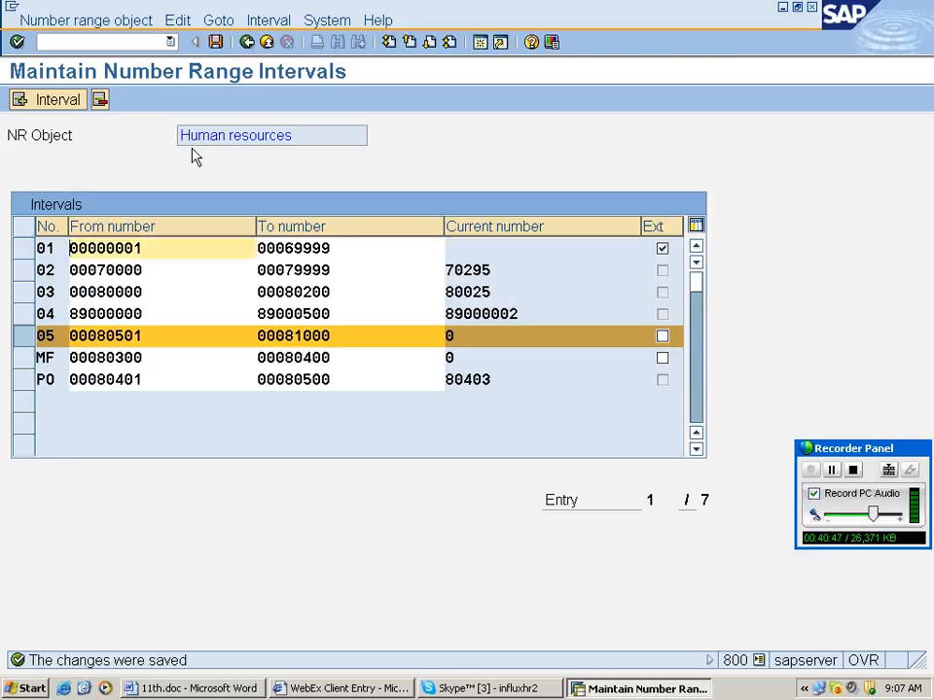
left_click(248, 43)
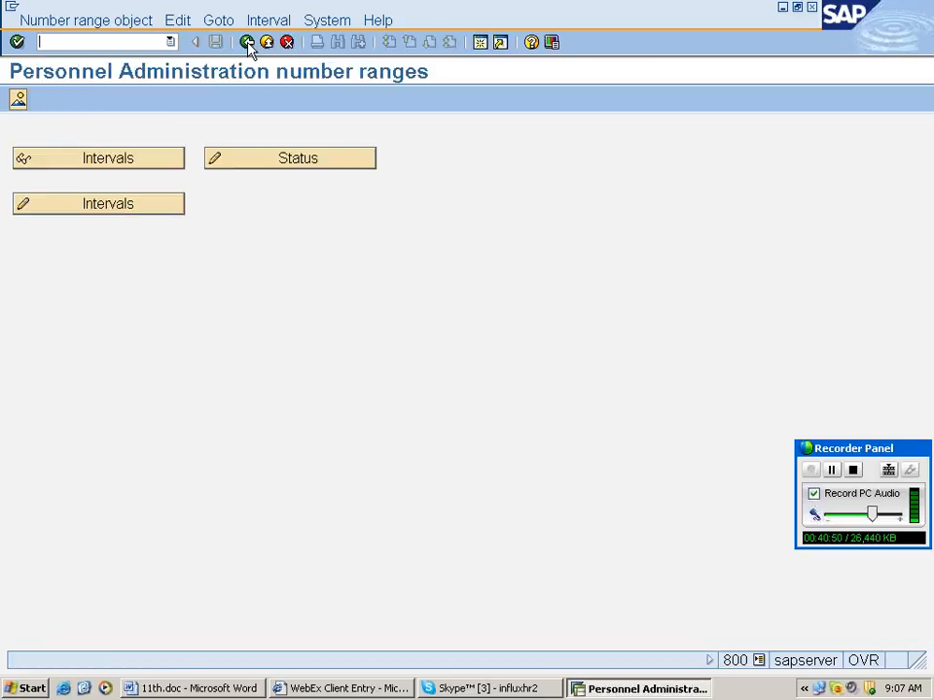
left_click(98, 203)
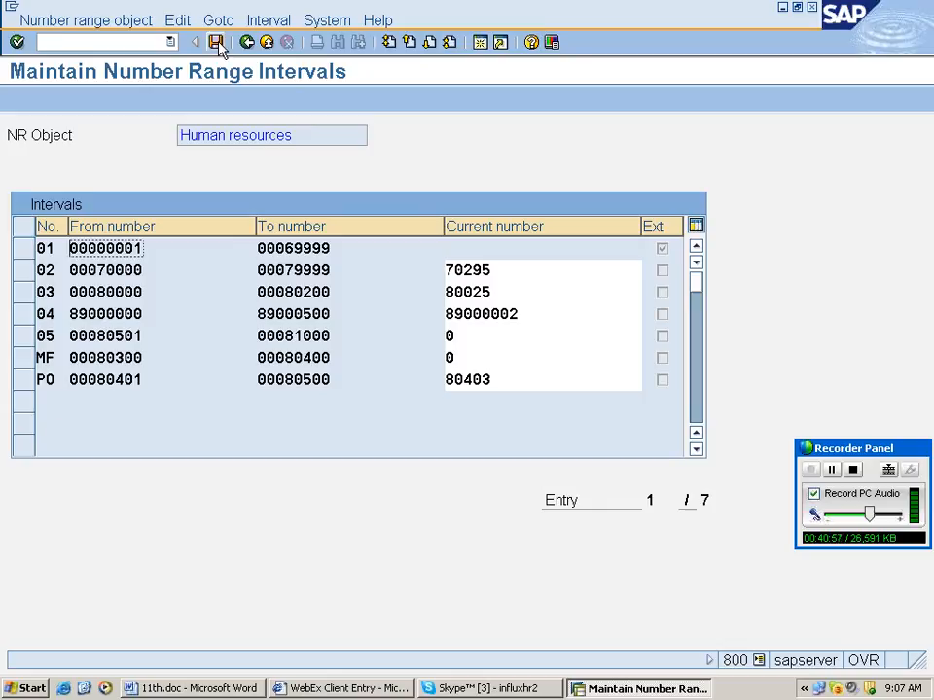
left_click(246, 43)
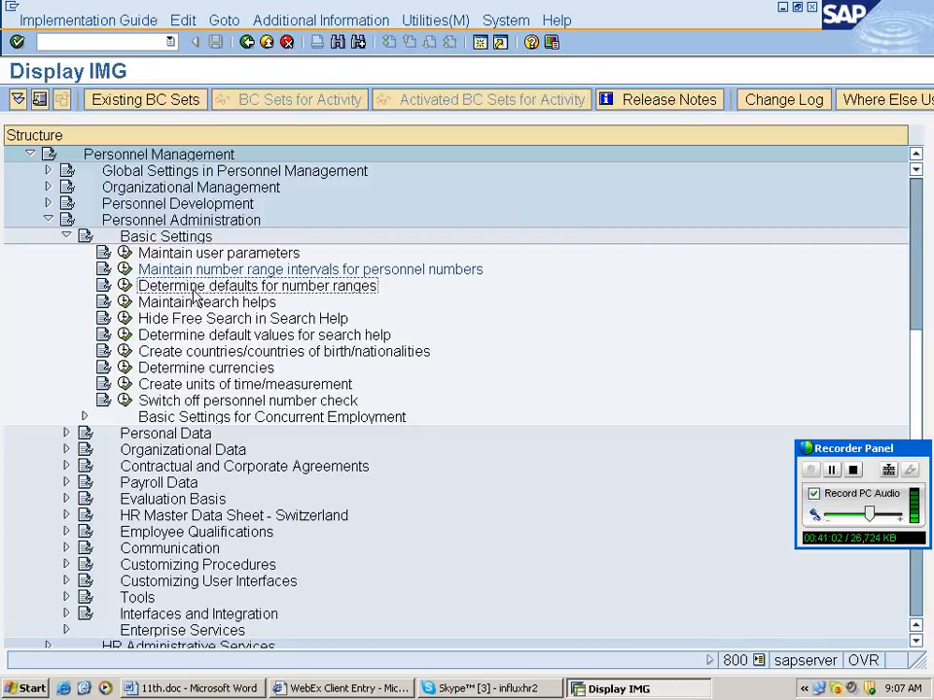
Bring the 11th.doc Word notes to the front.
left_click(195, 688)
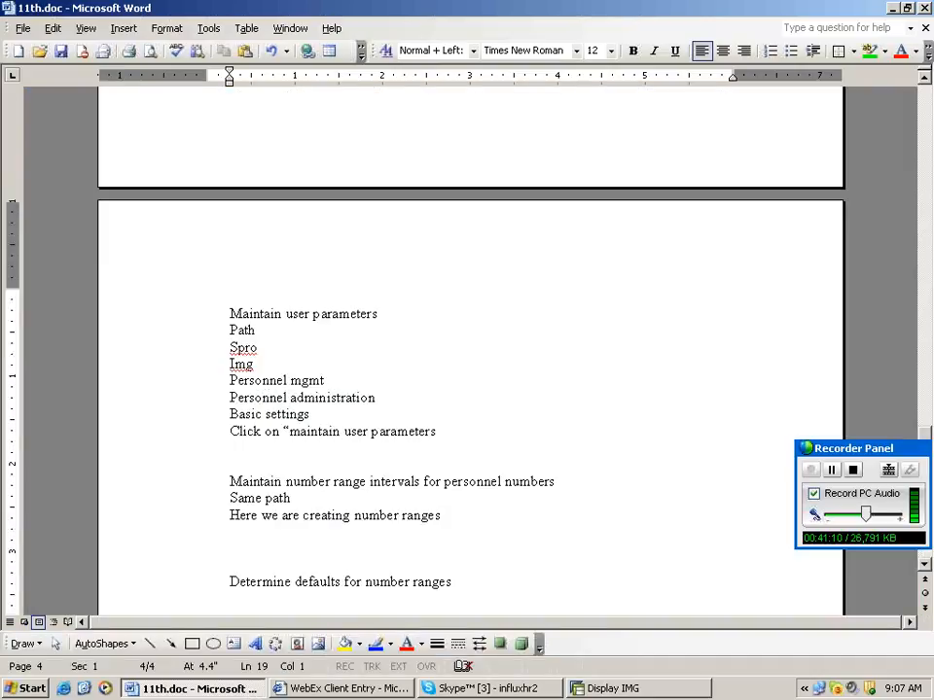
Note 'Same path' and 'Here we are defaulting number ranges with a feature called NUMKR'.
type("same path")
key("Return")
type("Here we are def")
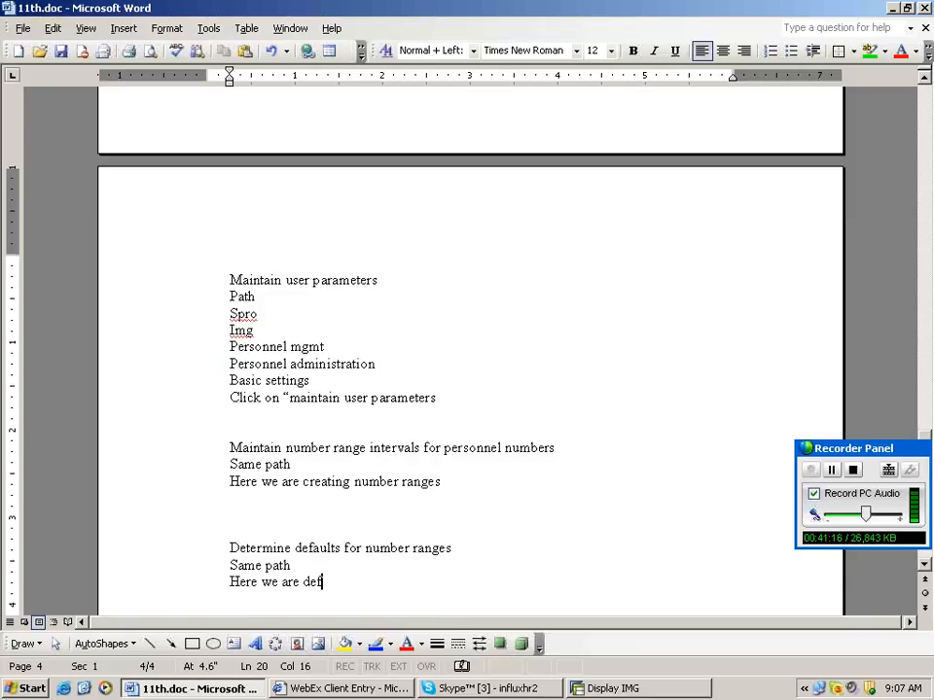
type("aulting number rn")
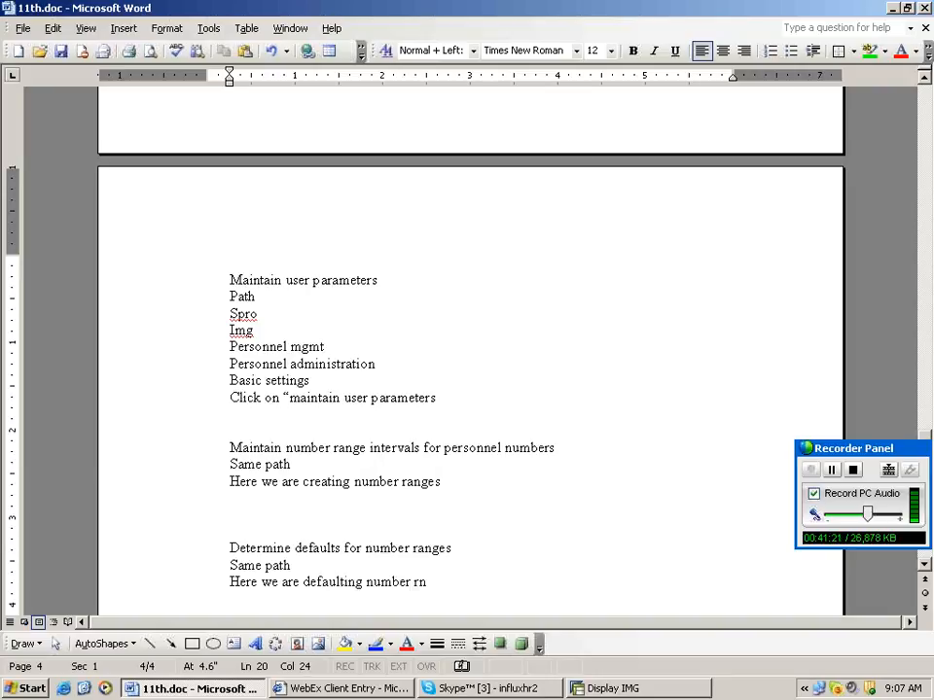
key("BackSpace")
type("anges with a f")
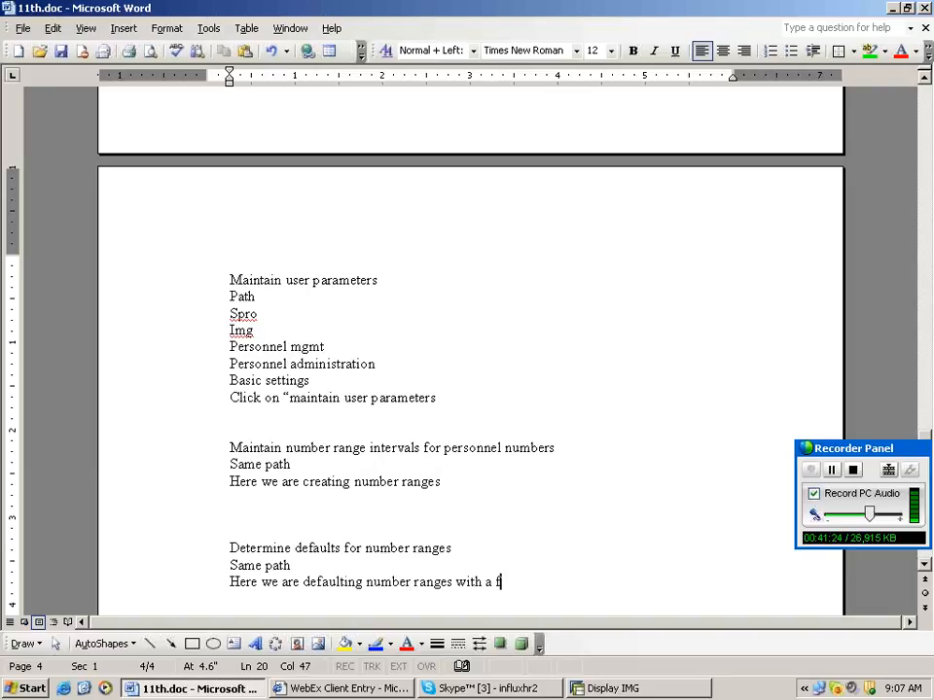
type("eature")
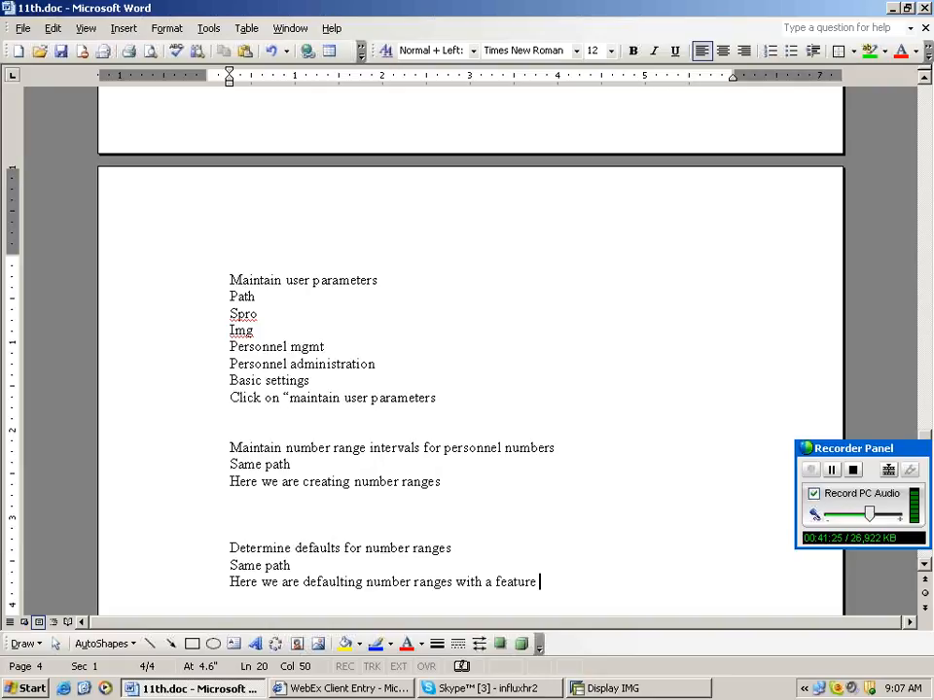
key("BackSpace")
key("BackSpace")
key("BackSpace")
key("BackSpace")
key("BackSpace")
key("BackSpace")
key("BackSpace")
type("eature called N")
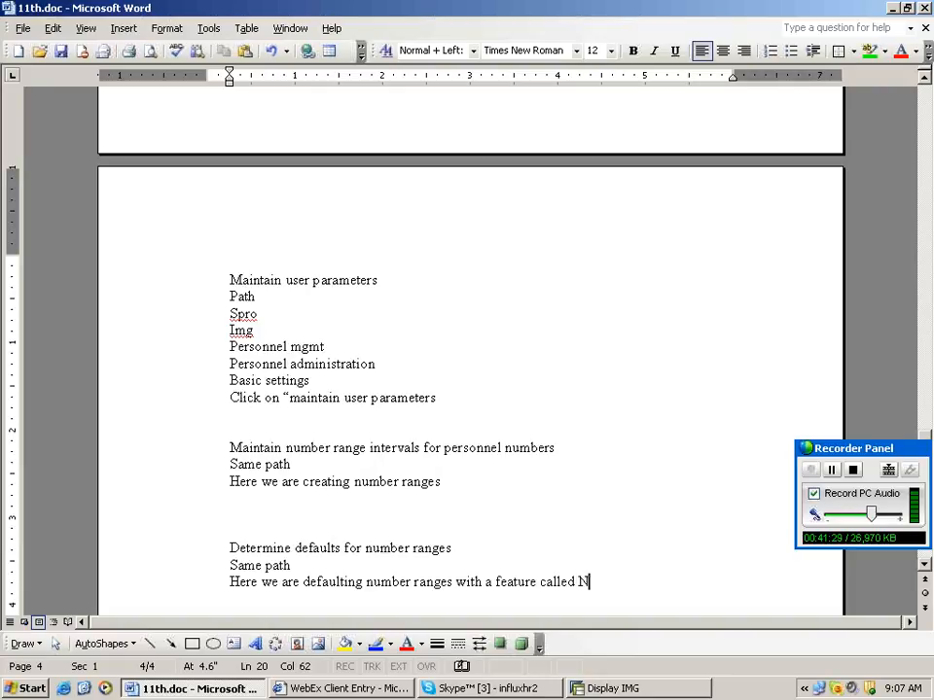
type("UMKR")
key("Return")
key("Return")
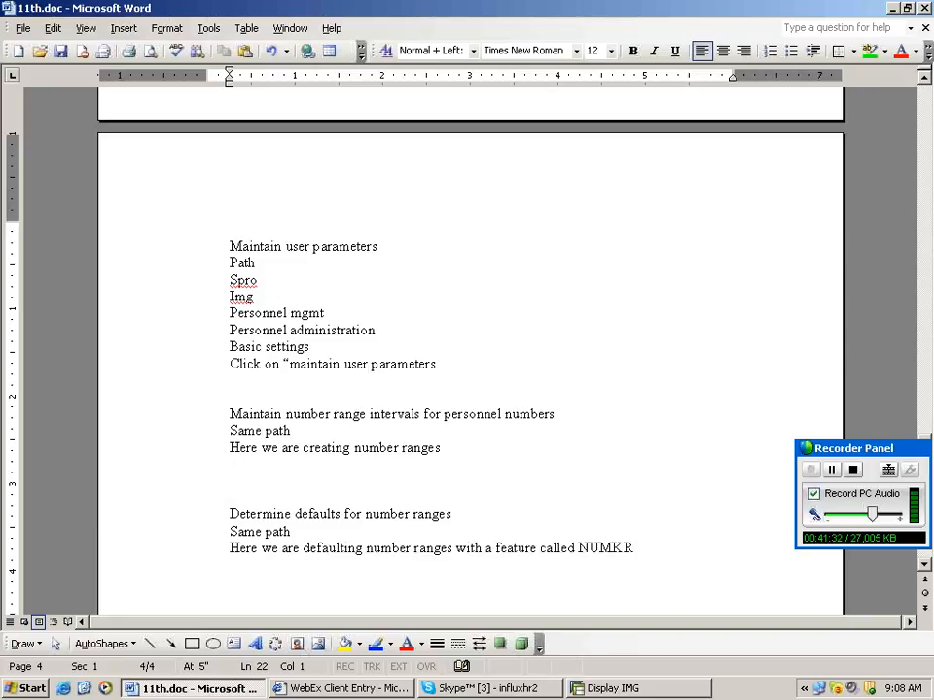
scroll(518, 572, "down", 2)
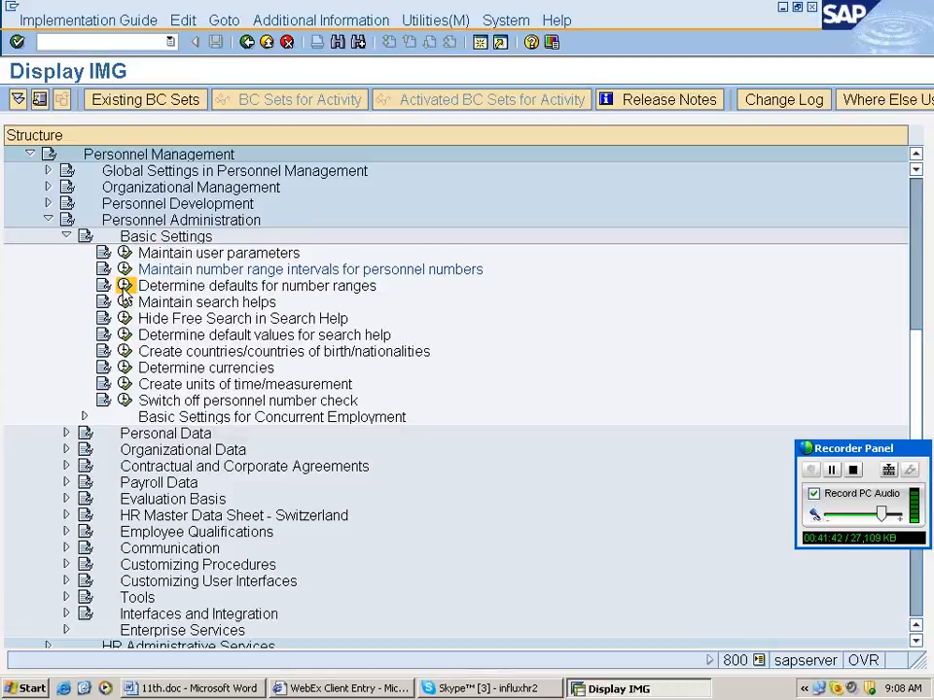
Run Determine defaults for number ranges and add employee group value R under USA's PERSG.
left_click(124, 286)
left_click(94, 289)
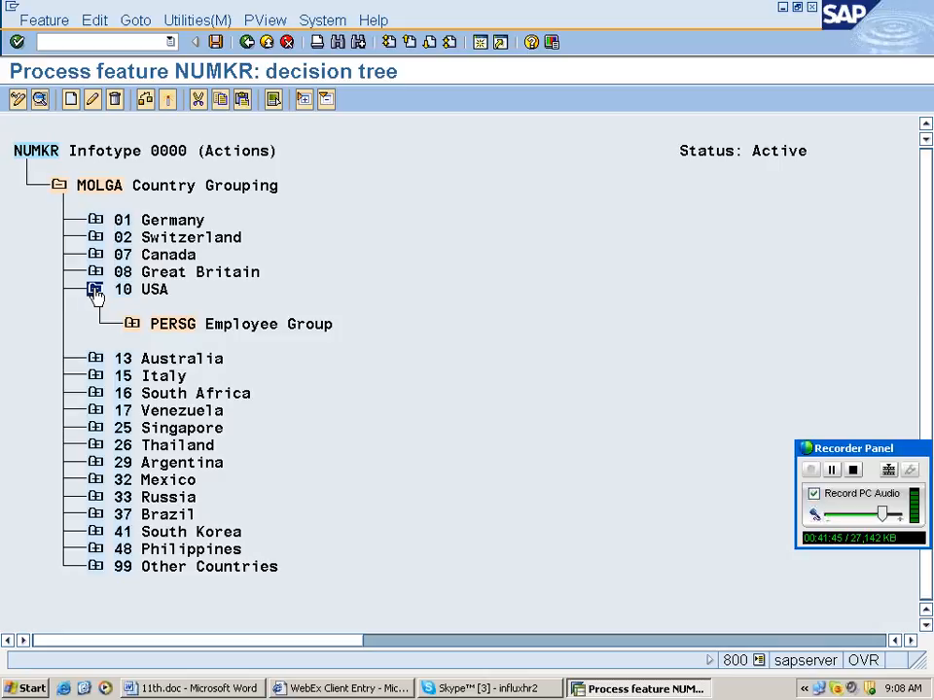
left_click(131, 323)
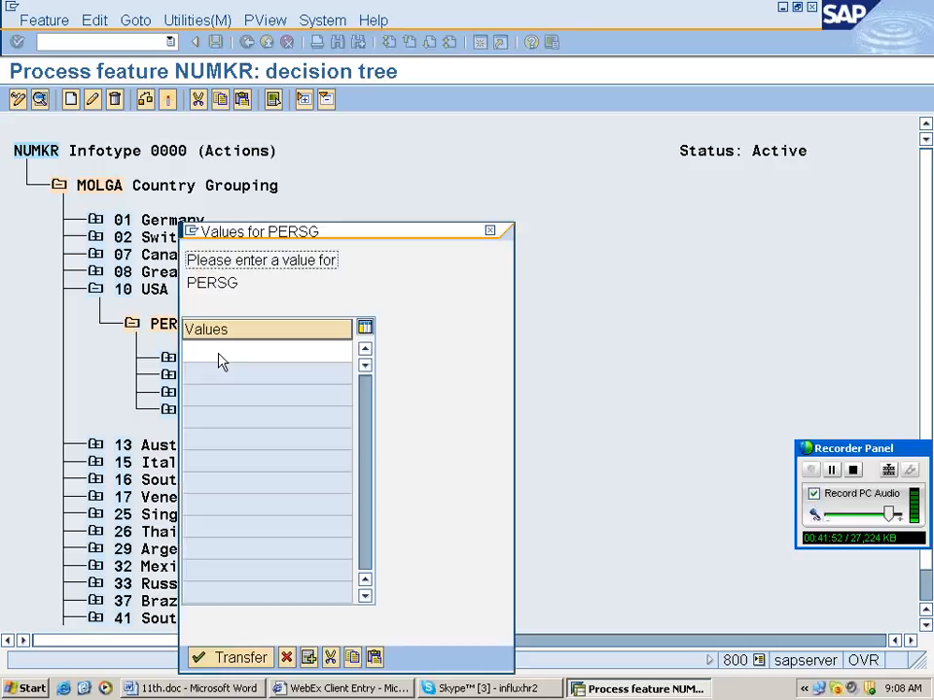
left_click(217, 353)
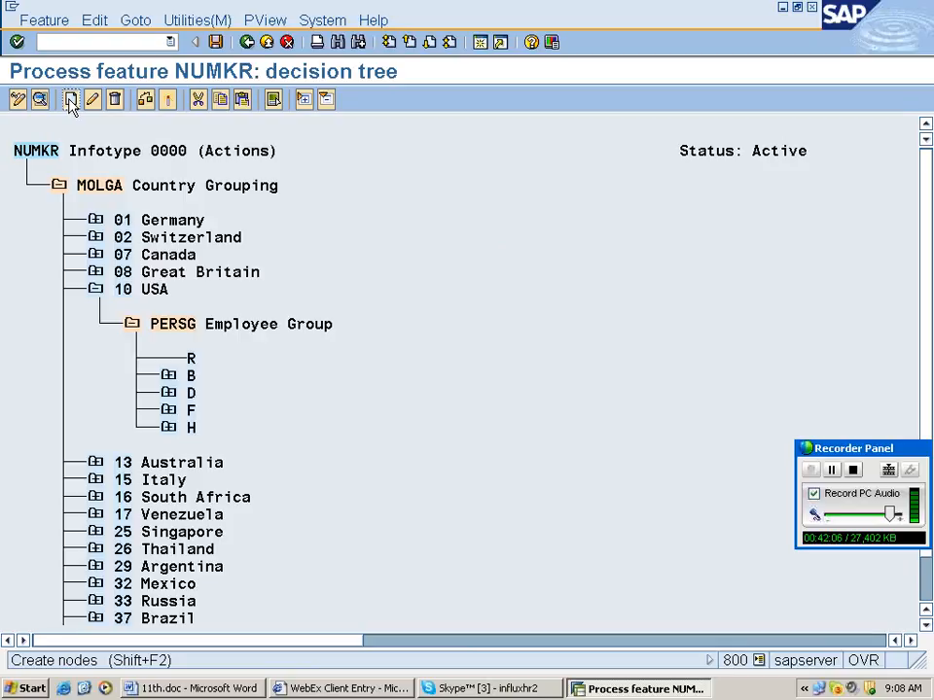
Under group R, decide on PERSK Employee Subgroup with values RS and RR.
left_click(70, 100)
left_click(191, 307)
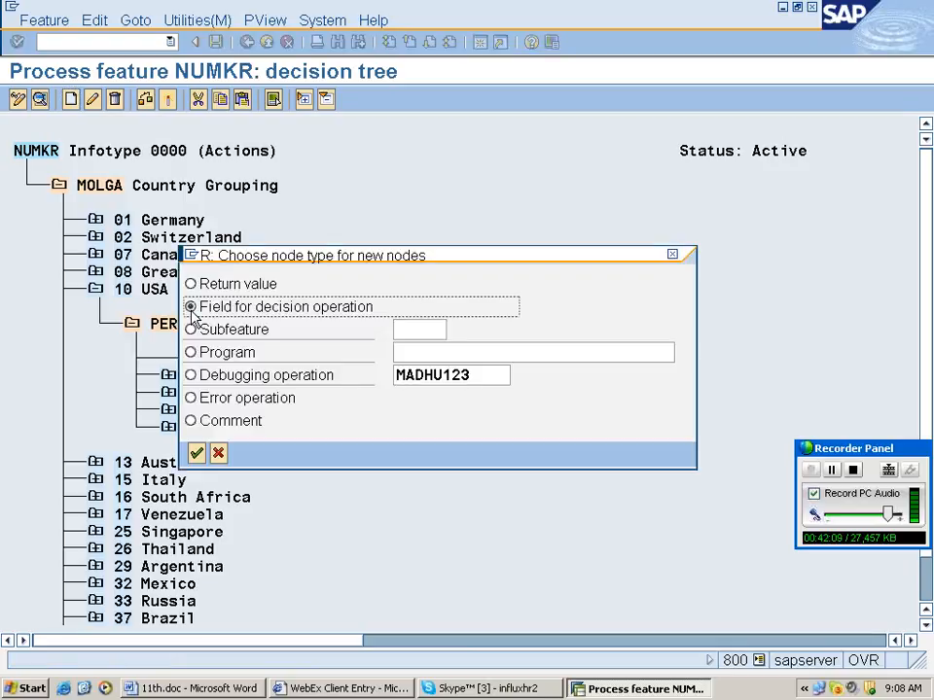
key("Return")
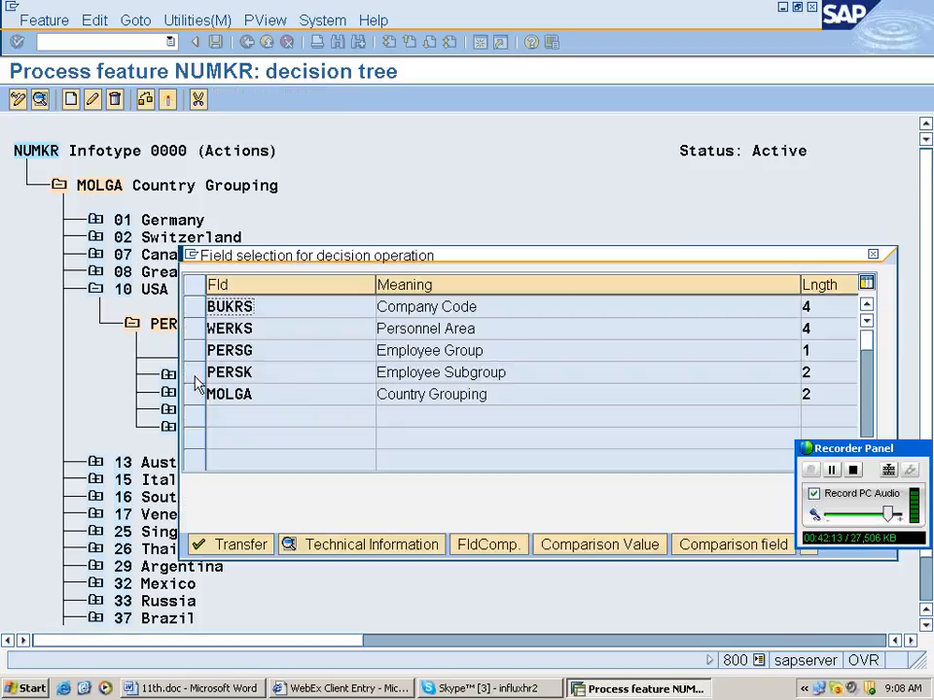
left_click(196, 378)
left_click(246, 393)
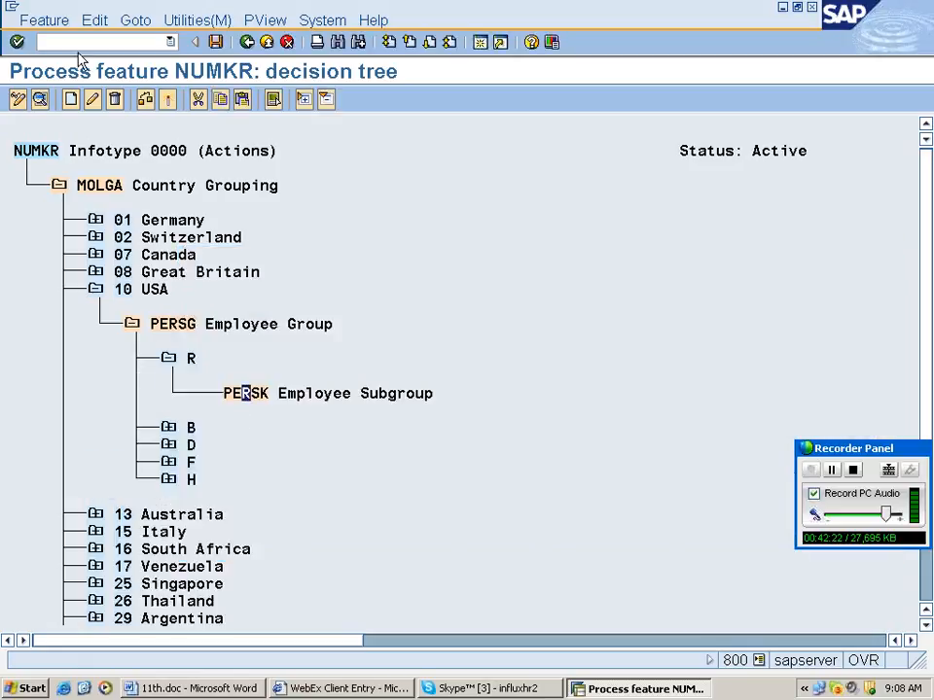
left_click(71, 99)
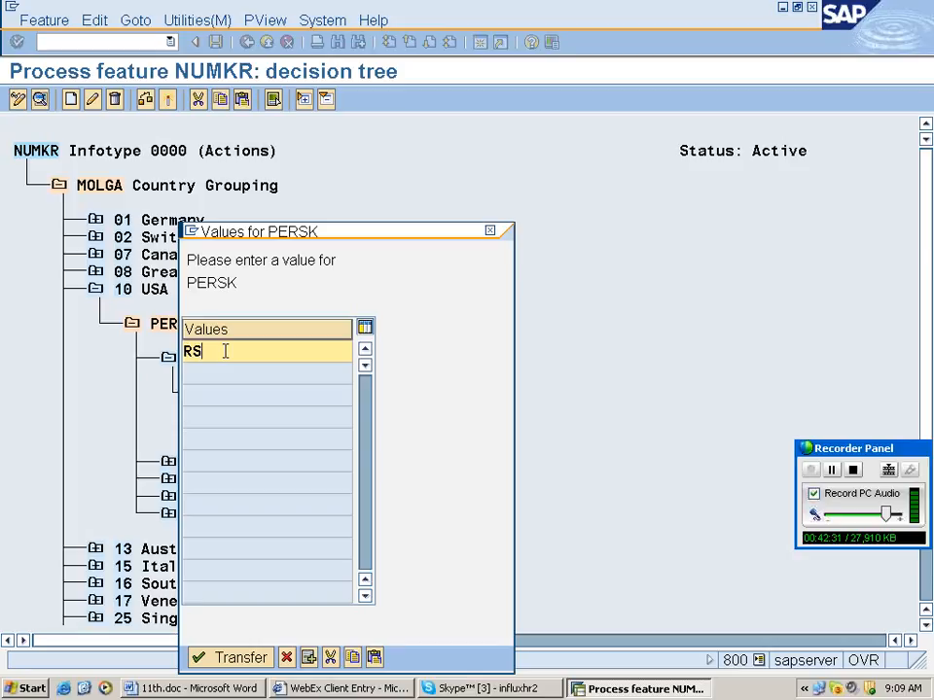
key("Return")
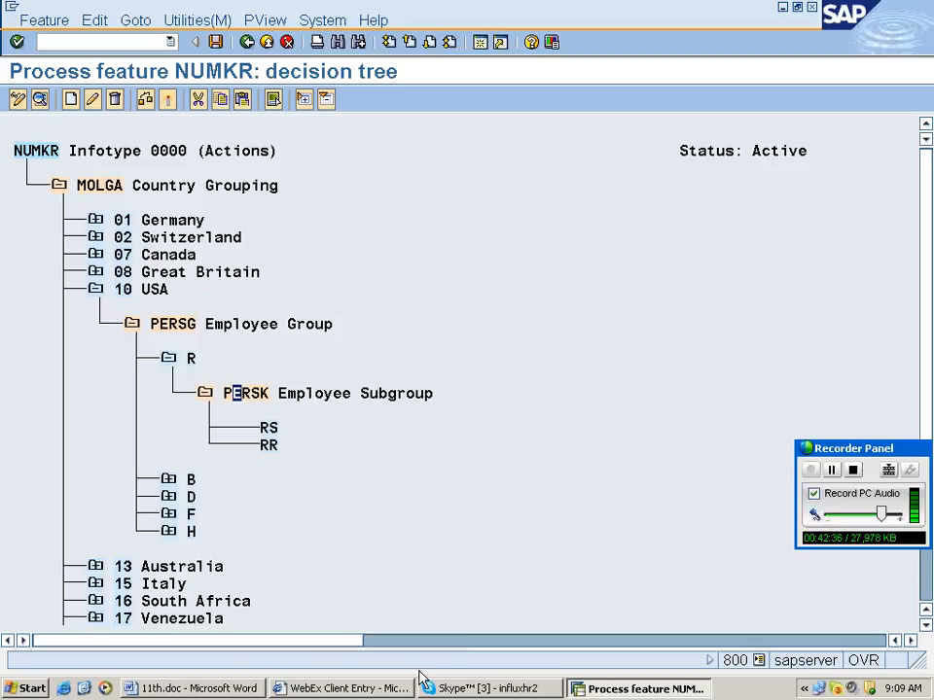
left_click(264, 429)
Give subgroups RS and RR the return value 05.
double_click(269, 430)
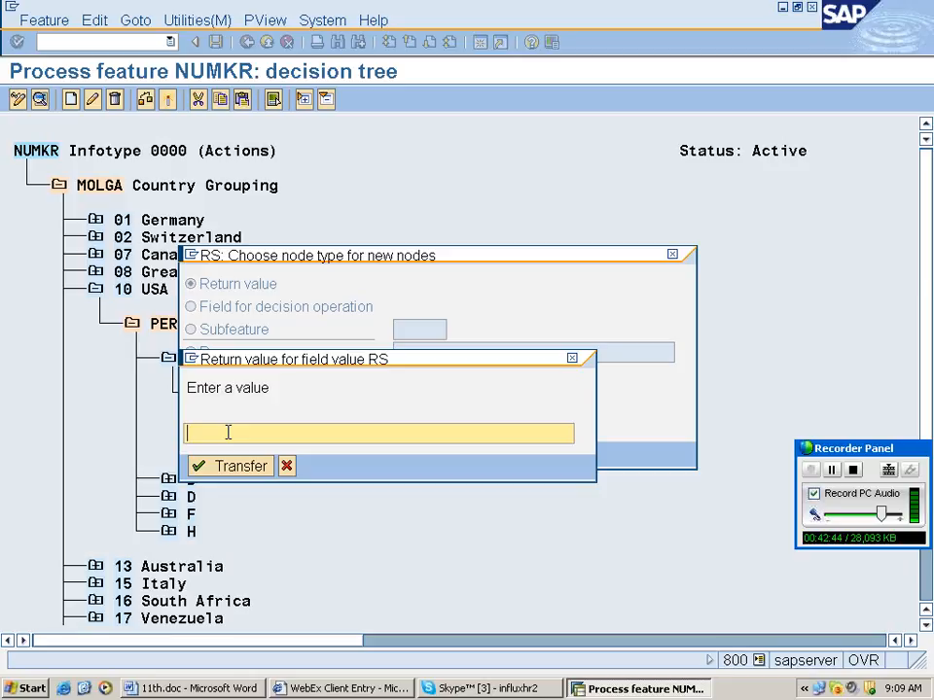
type("05")
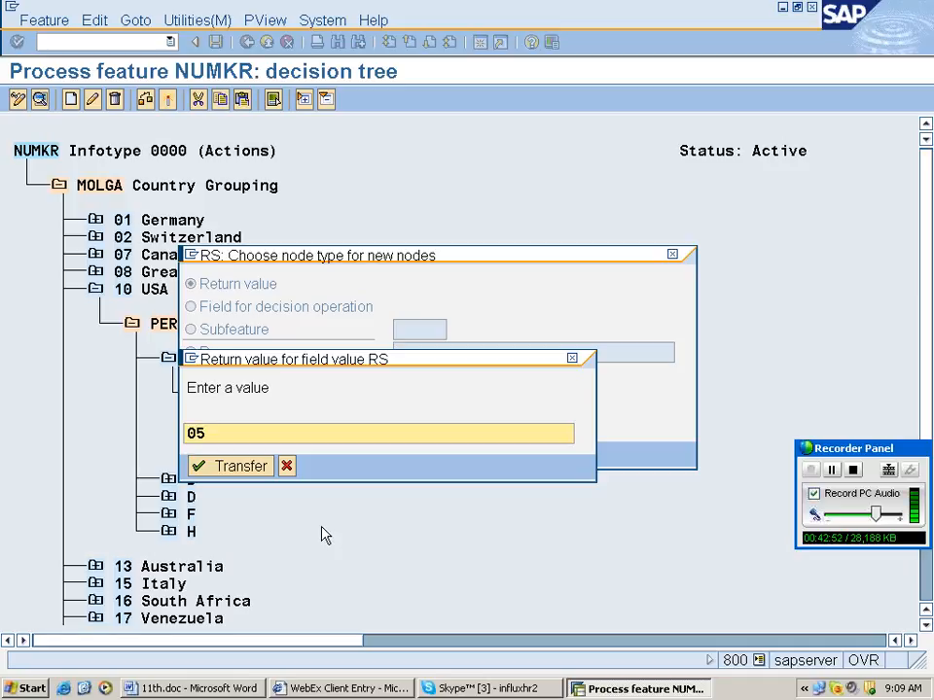
key("Return")
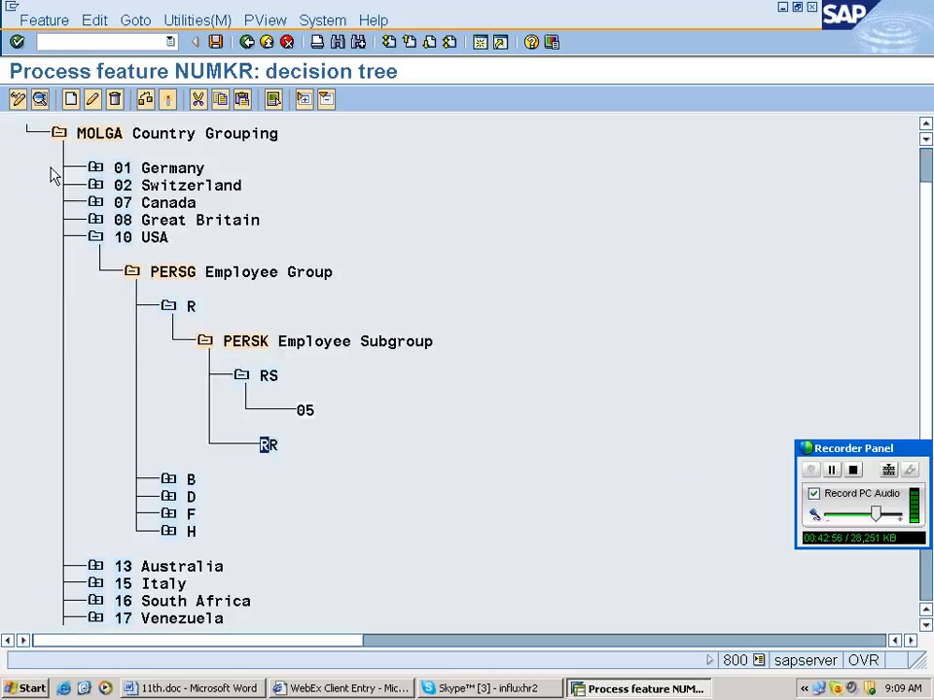
key("Return")
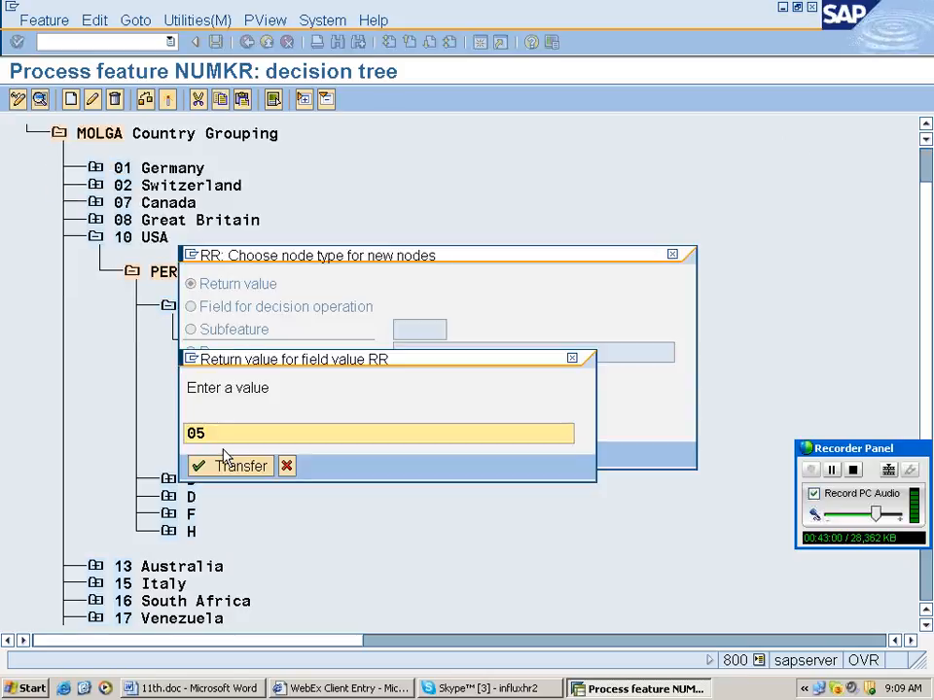
left_click(225, 463)
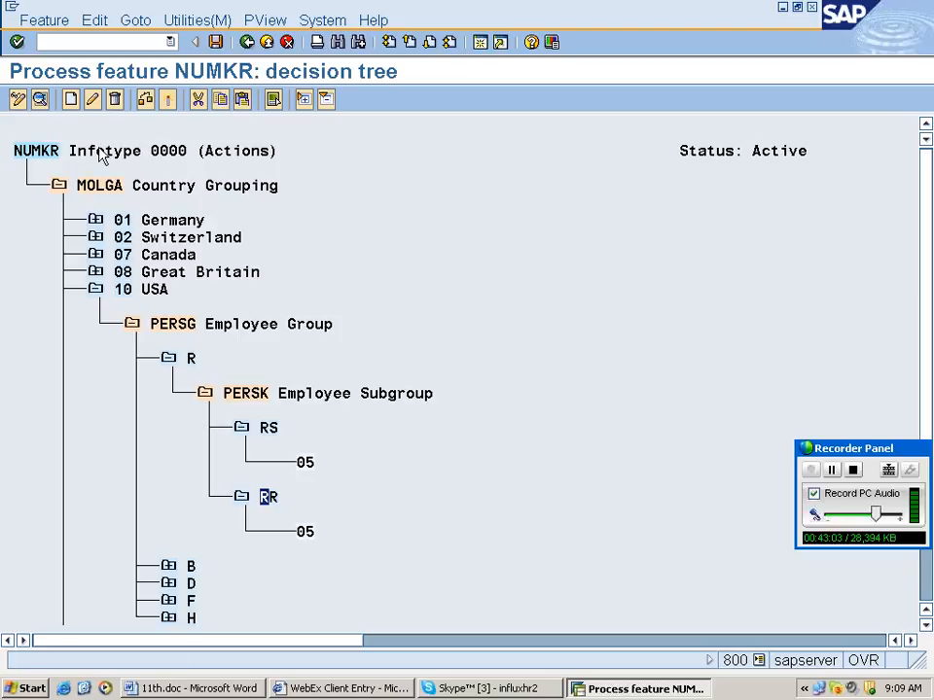
Generate the NUMKR feature, expand Organizational Data in the IMG, and return to the Word notes.
left_click(217, 43)
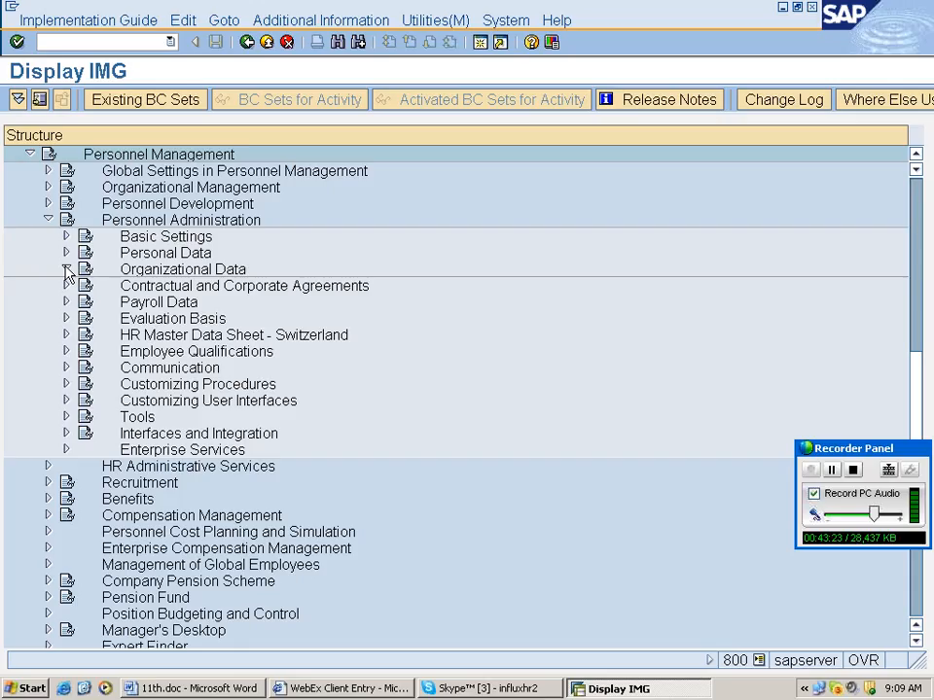
left_click(66, 269)
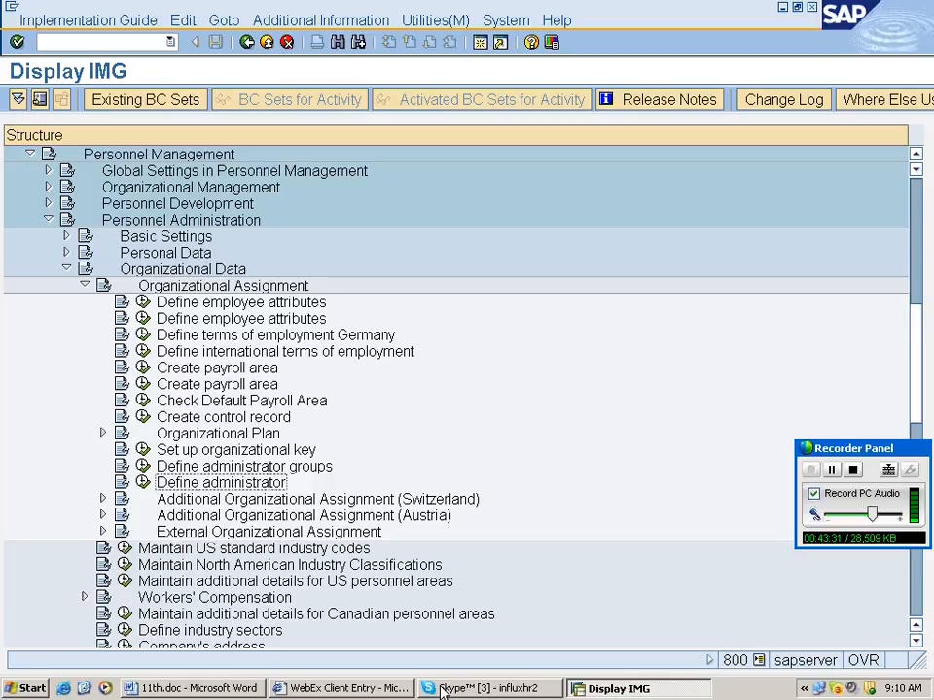
left_click(199, 688)
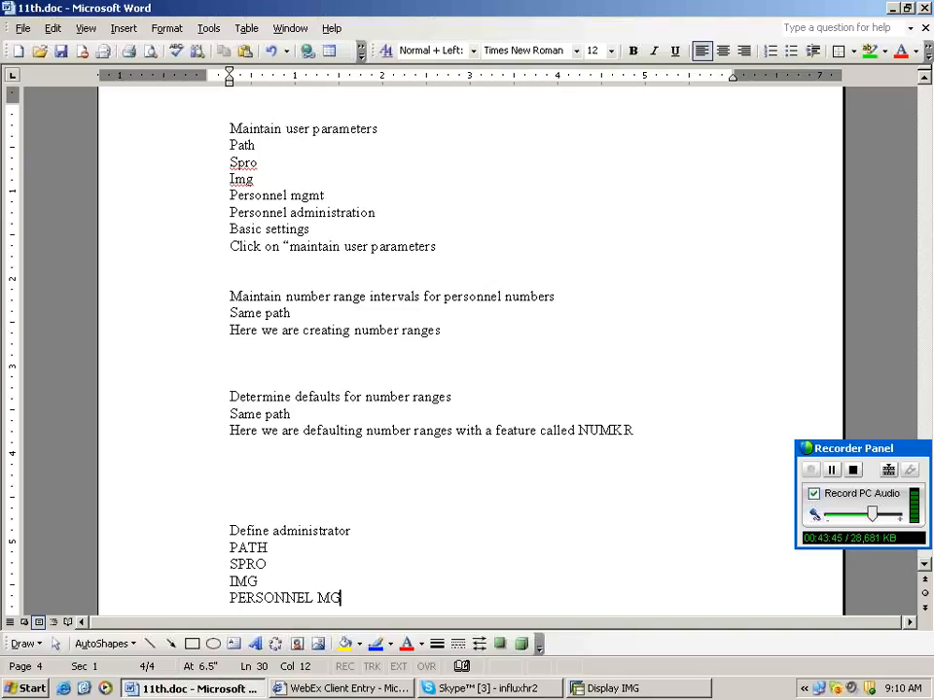
Extend the path notes with PERSONNEL ADMINISTRATION and CLICK ON " DEFINE ADMINISTRATOR.
type("MT")
key("Return")
type("PERSONNLE ADMINI")
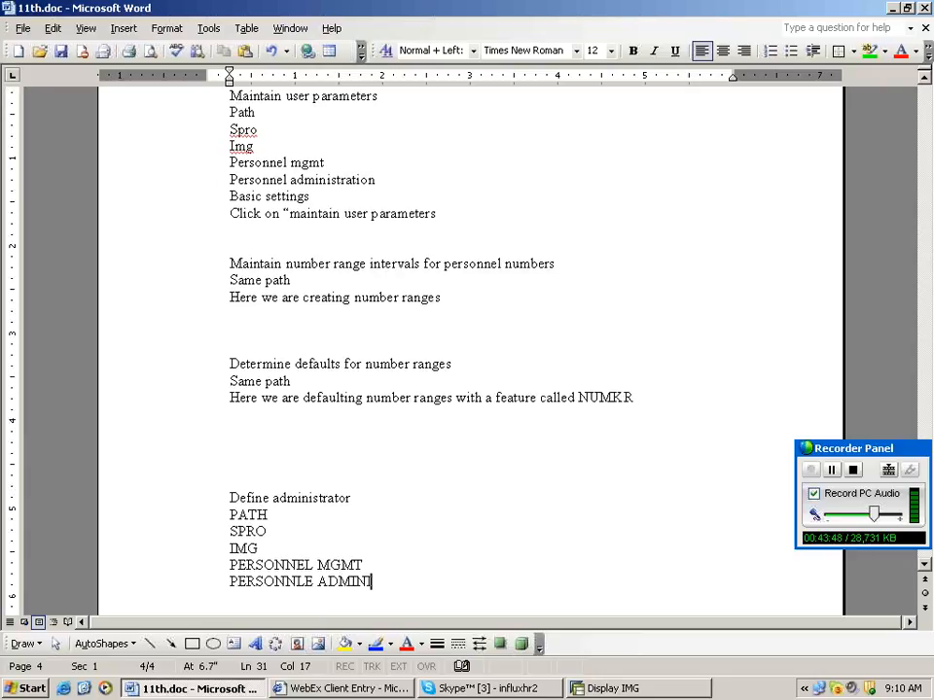
type("STRATION")
key("Return")
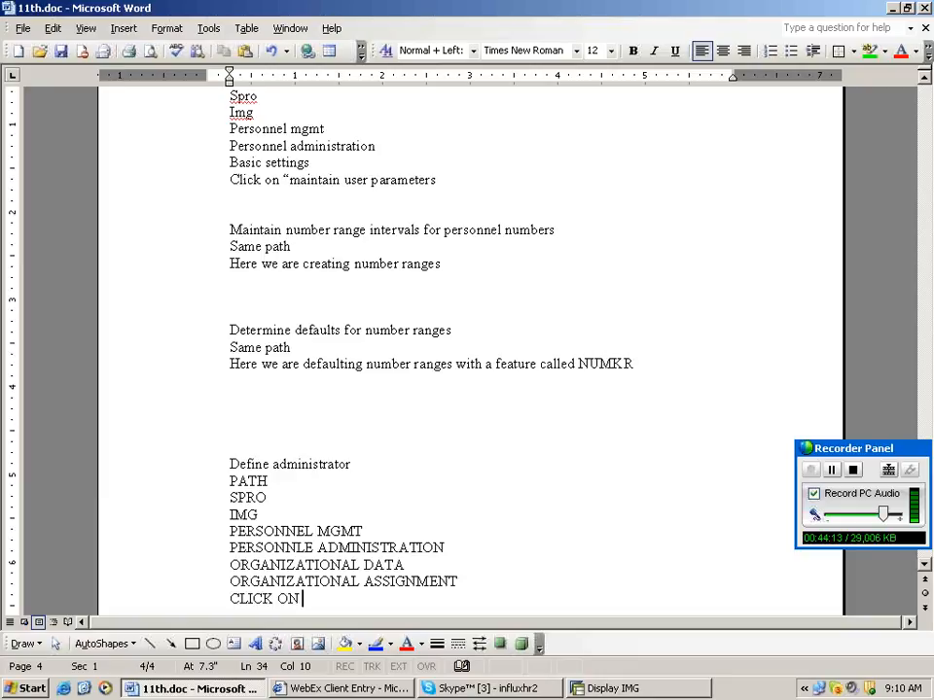
type("\" DEFINE")
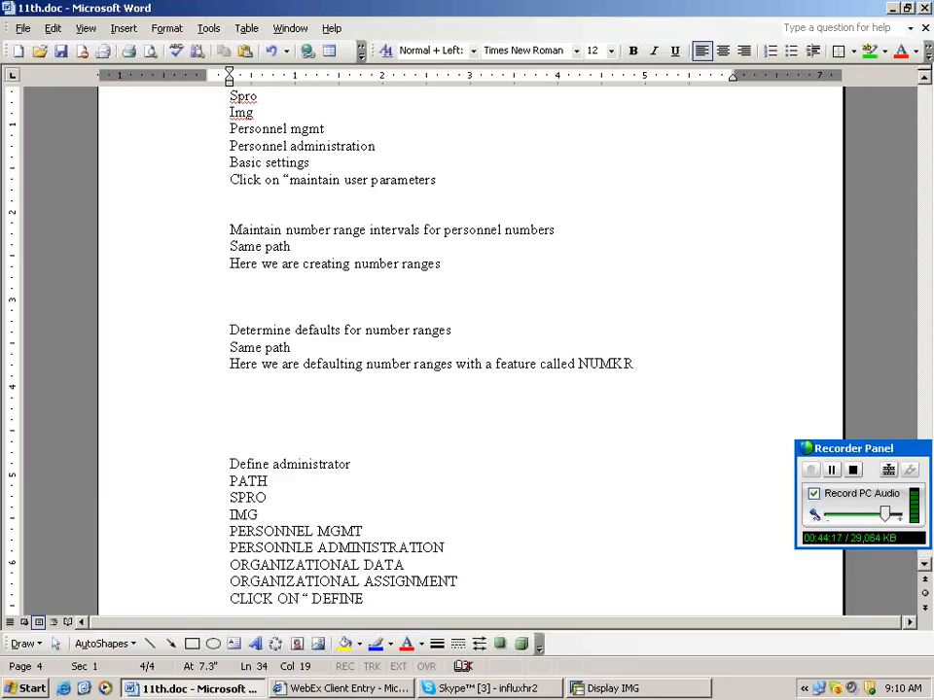
type("ADMINISTRATIN")
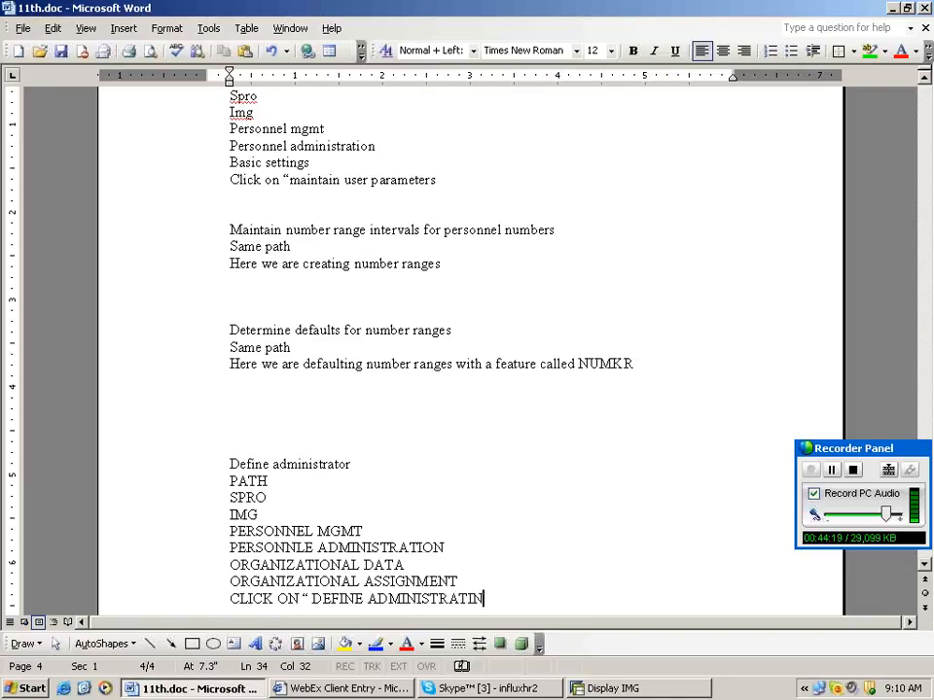
key("BackSpace")
key("BackSpace")
type("OR")
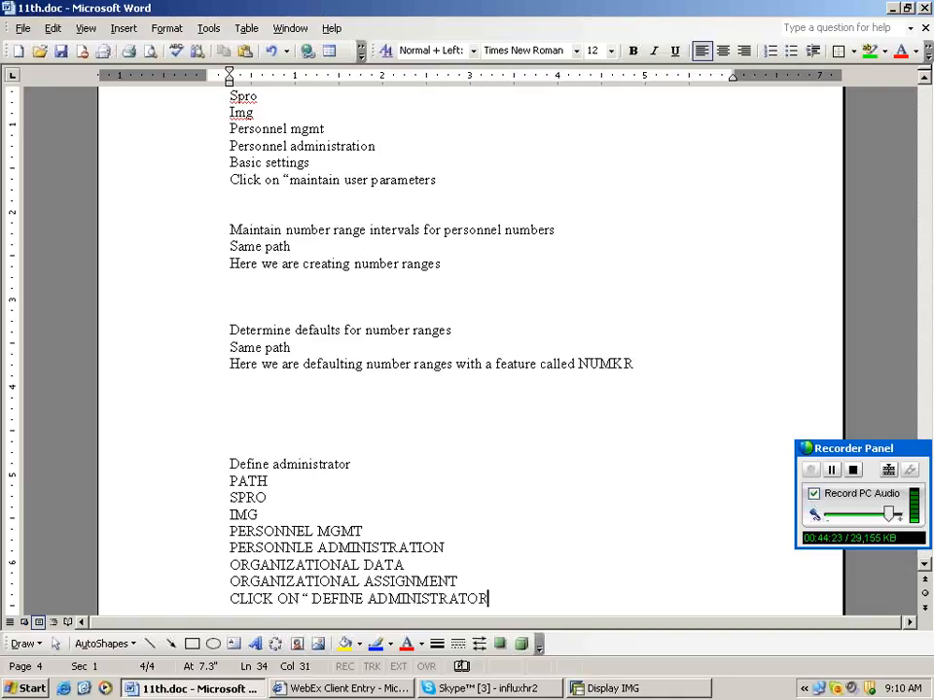
Add a 'THREE ADMIN' list: 1.payroll, 2.time admin, 3.pa administration.
key("Return")
key("Return")
key("Return")
type("THREE ADMI")
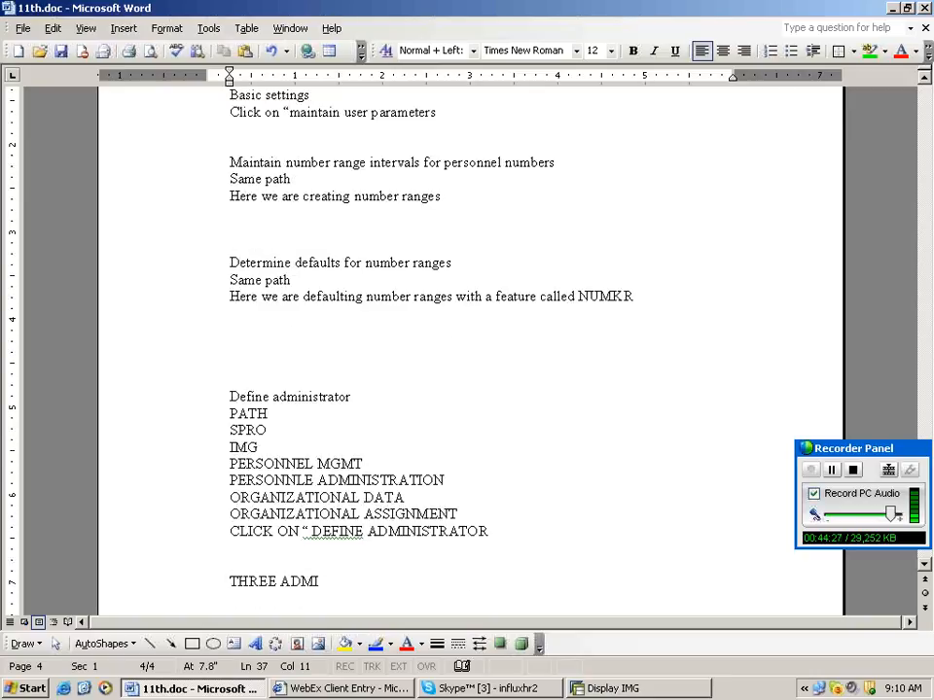
type("N")
key("Return")
key("Return")
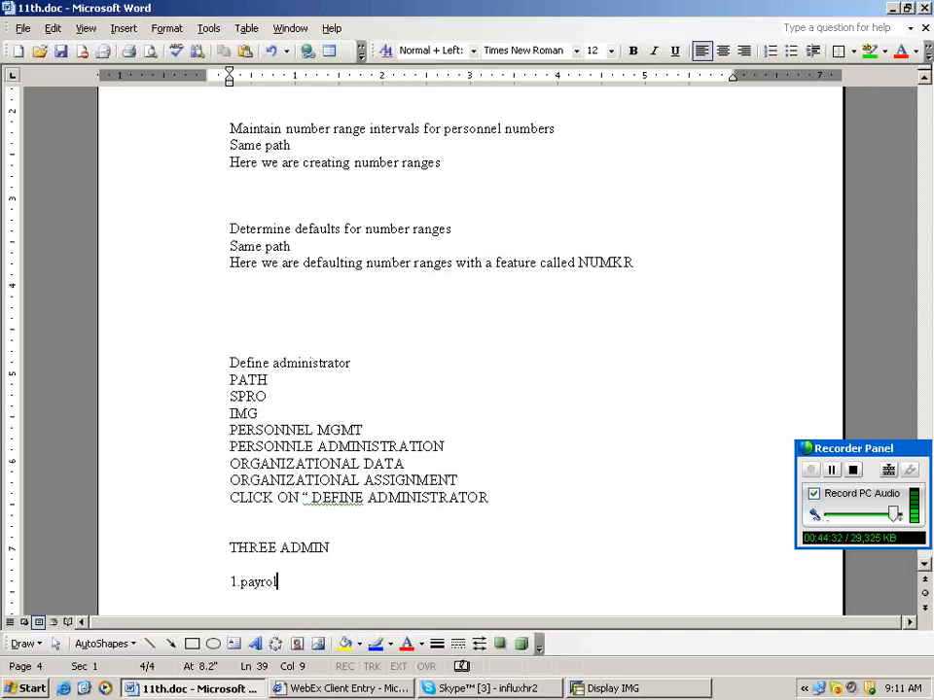
type("l")
key("Return")
type("2.time admin")
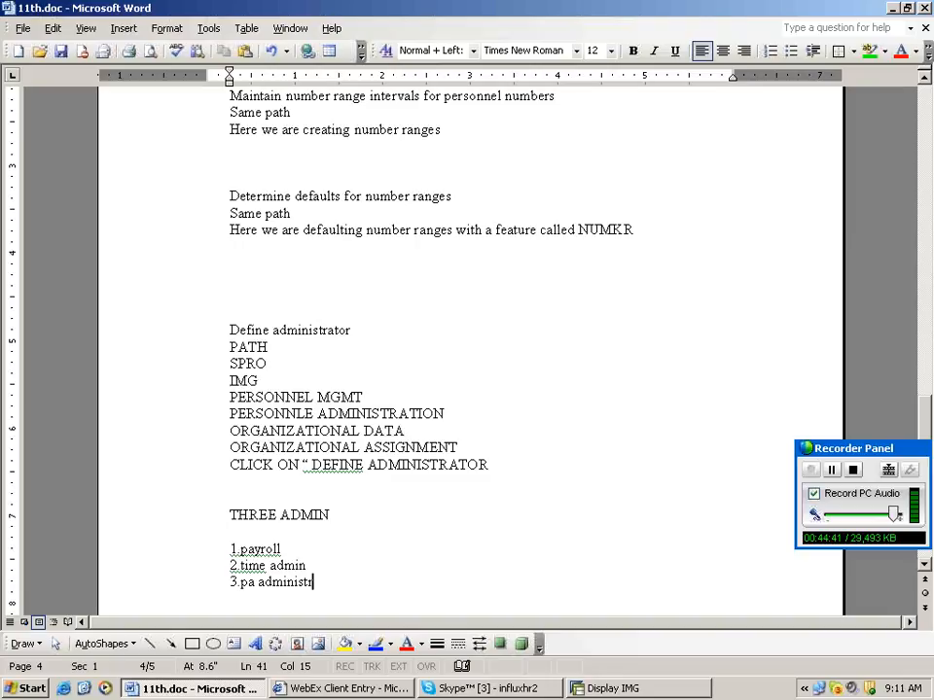
type("ation")
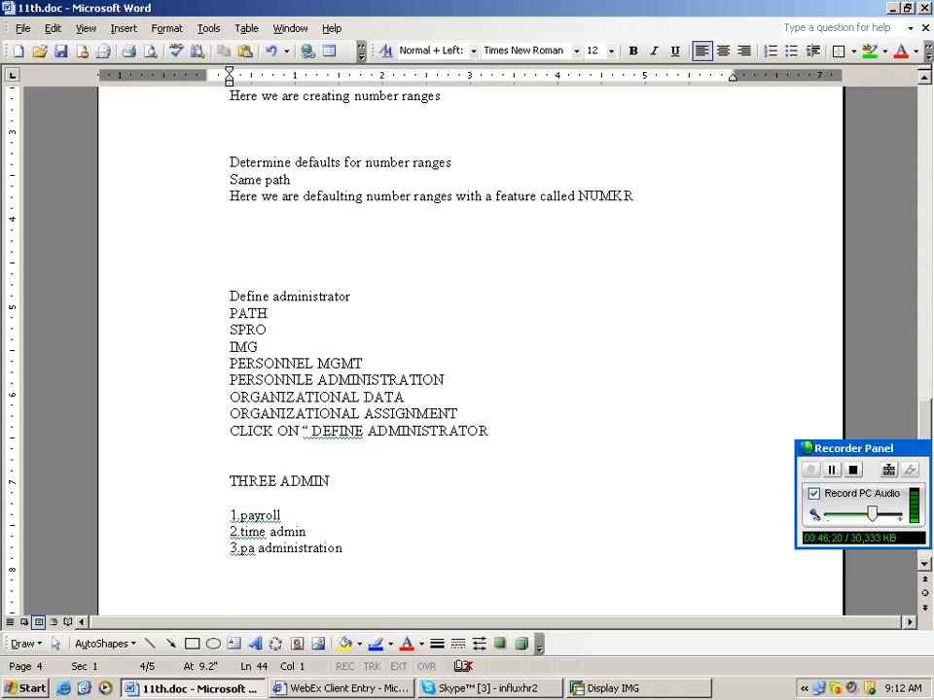
Switch back to the SAP Display IMG window.
key("alt+Tab")
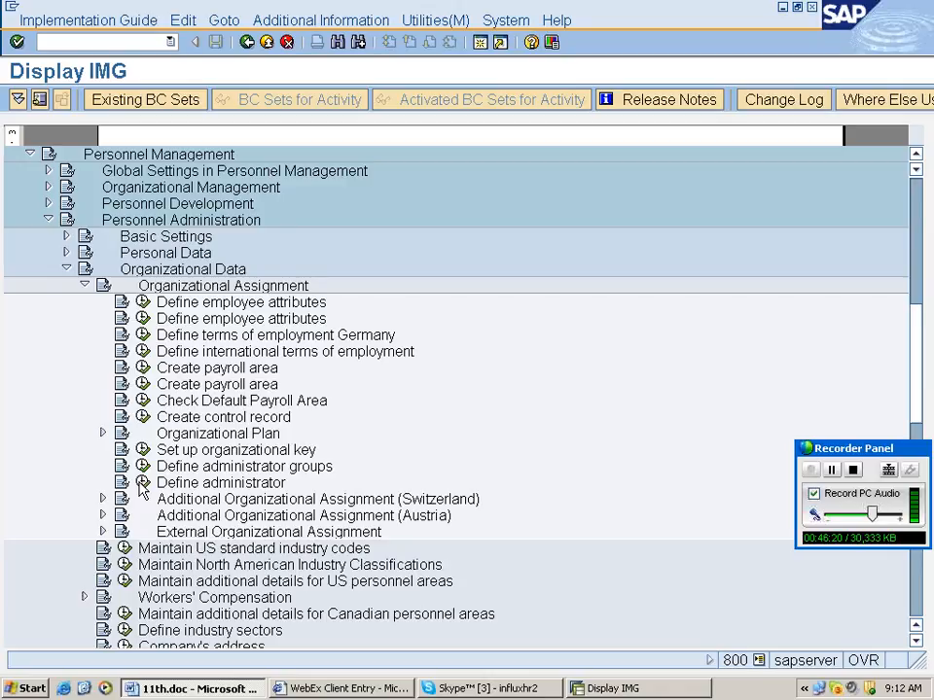
Start new Define administrator entries and add the first administrator in group rahu with telephone and SAP user.
left_click(142, 483)
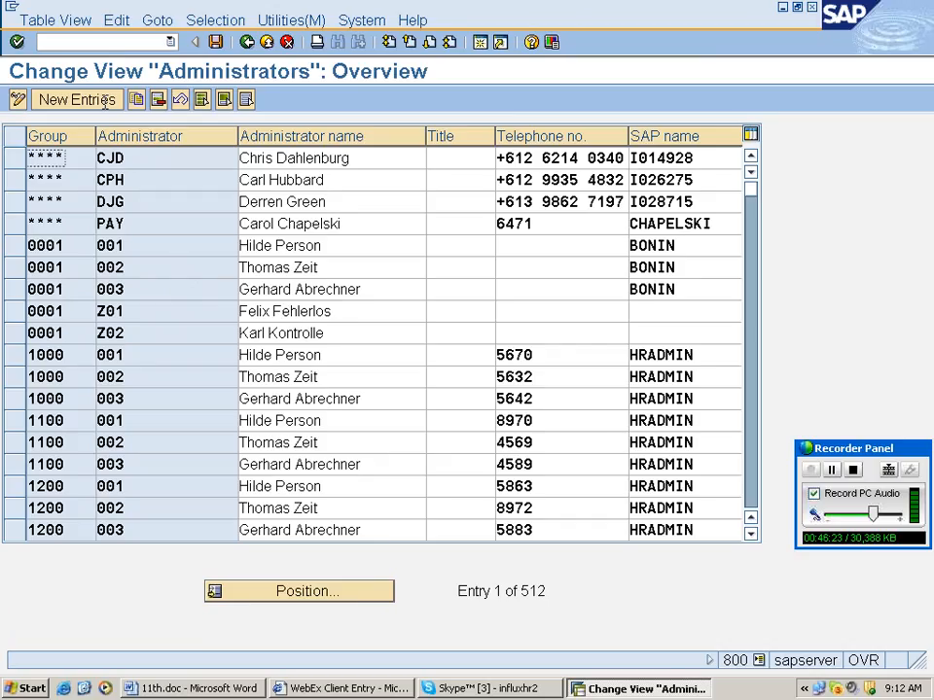
left_click(77, 99)
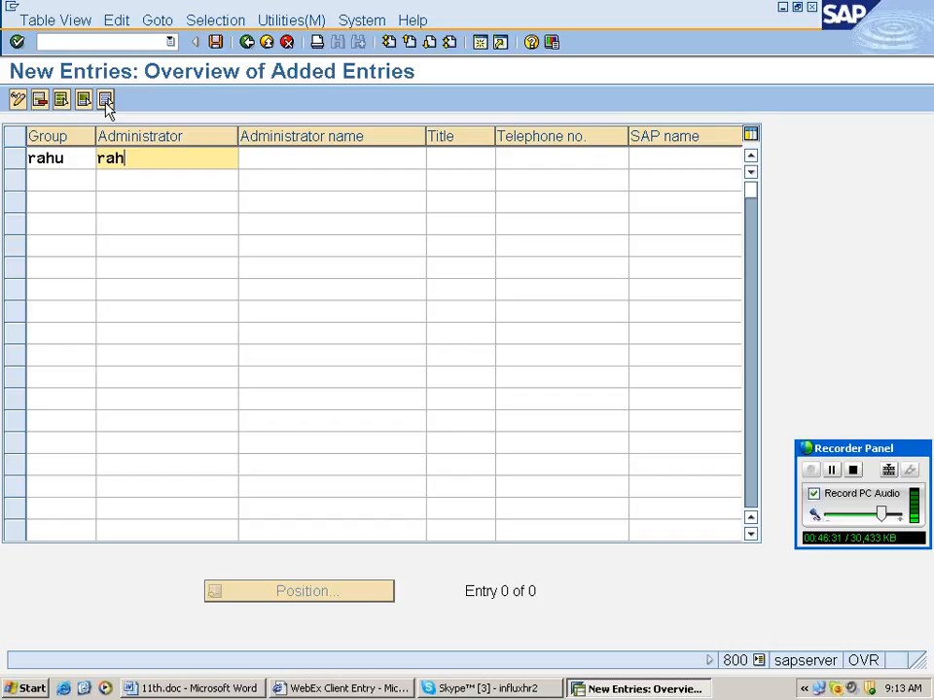
key("Return")
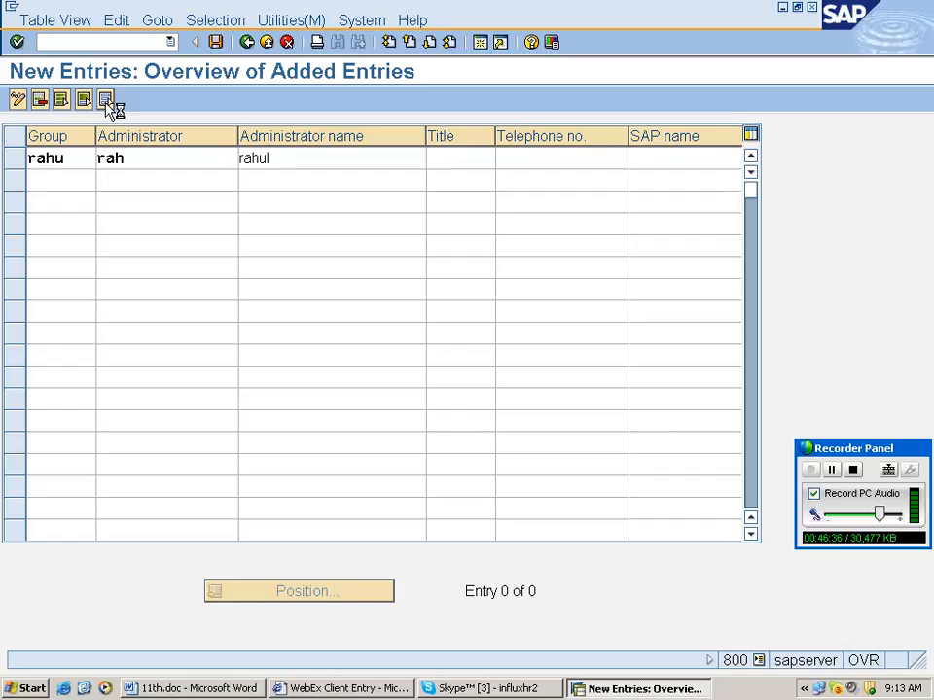
left_click(608, 162)
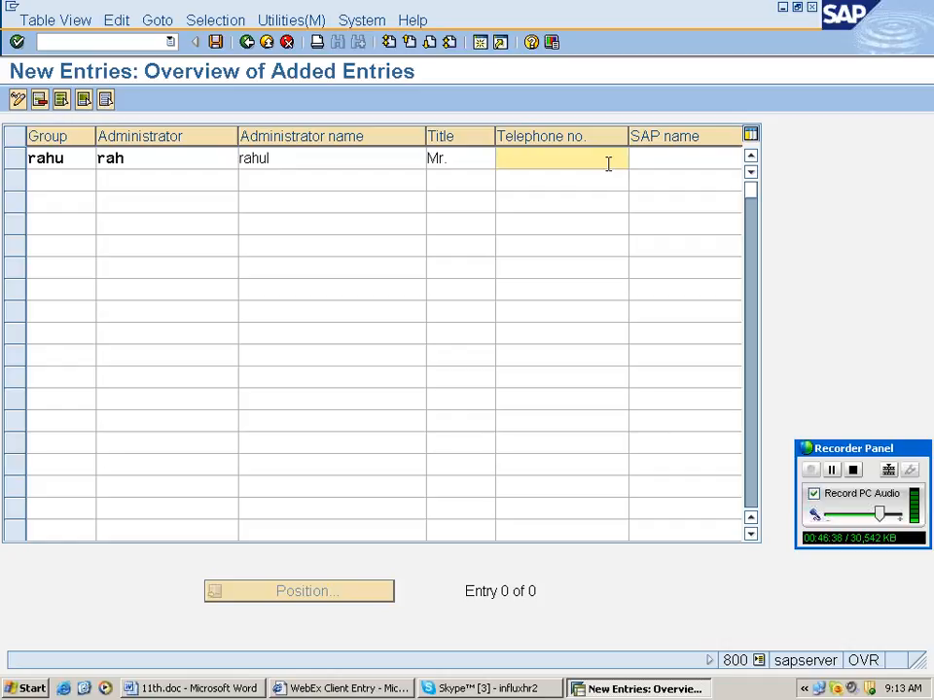
type("6555")
key("Tab")
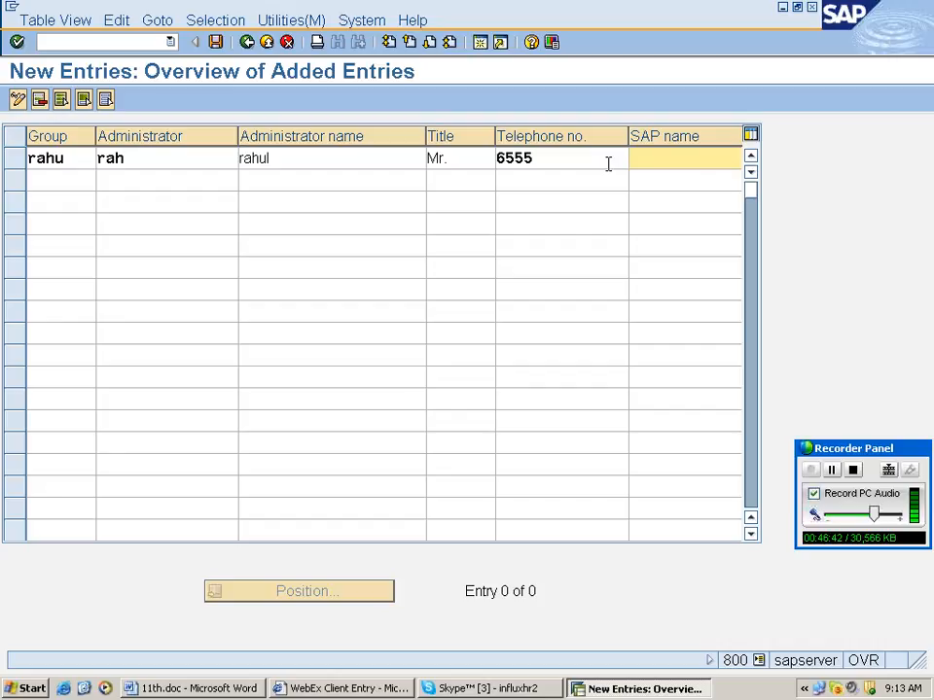
type("rahul123")
key("Tab")
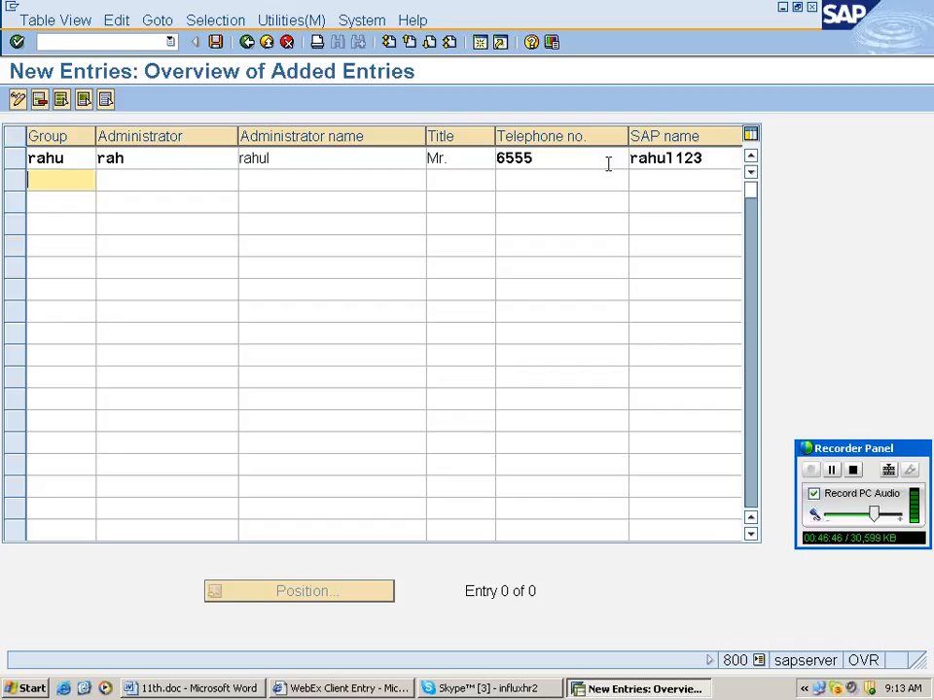
Add the second administrator with title Mr. and a telephone number.
type("rahu")
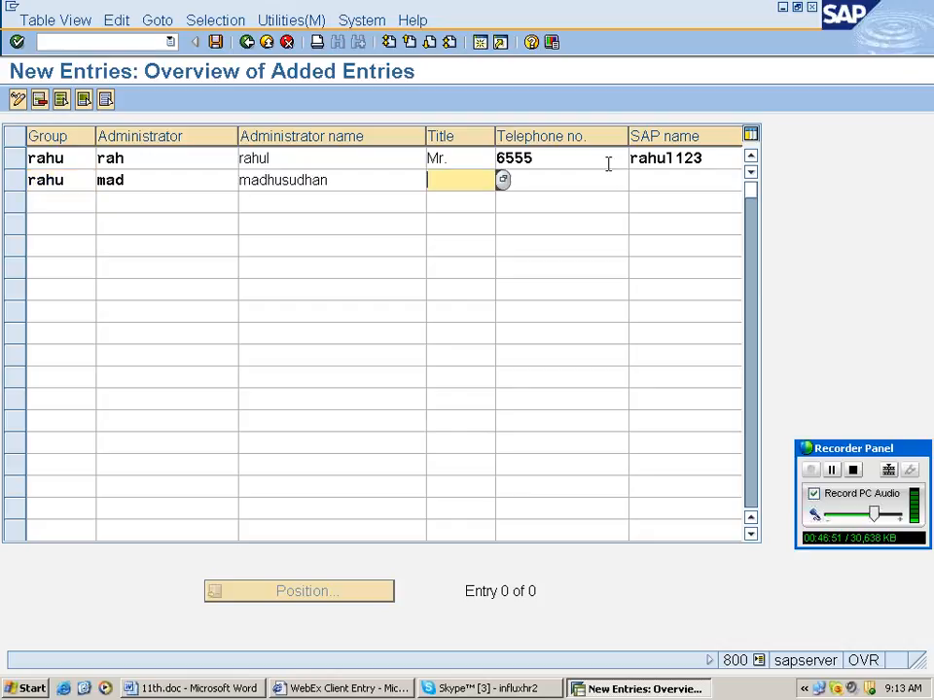
type("Mr.")
left_click(530, 183)
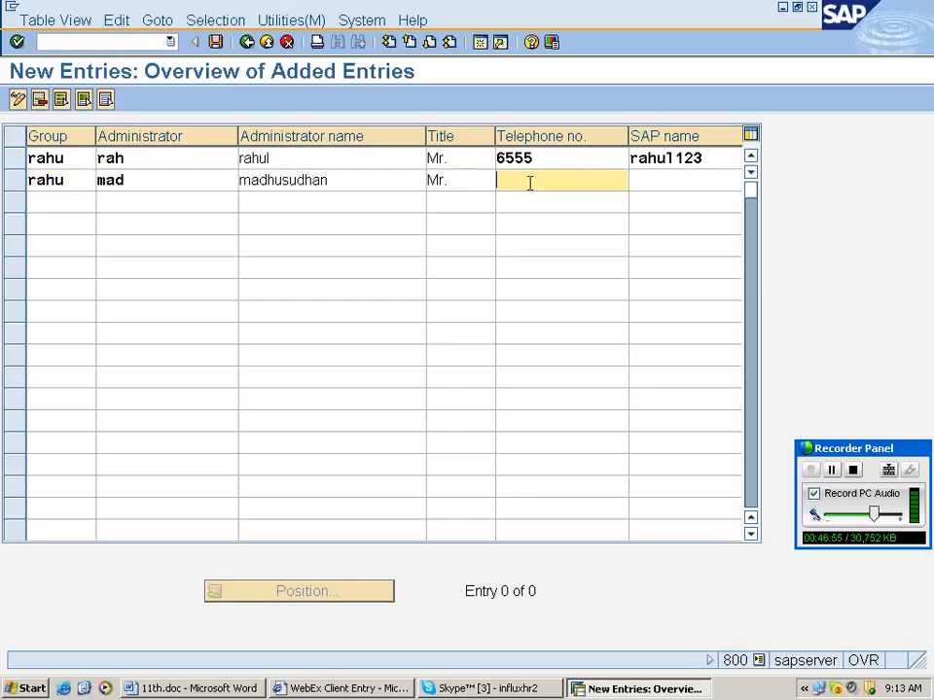
type("566546")
key("Tab")
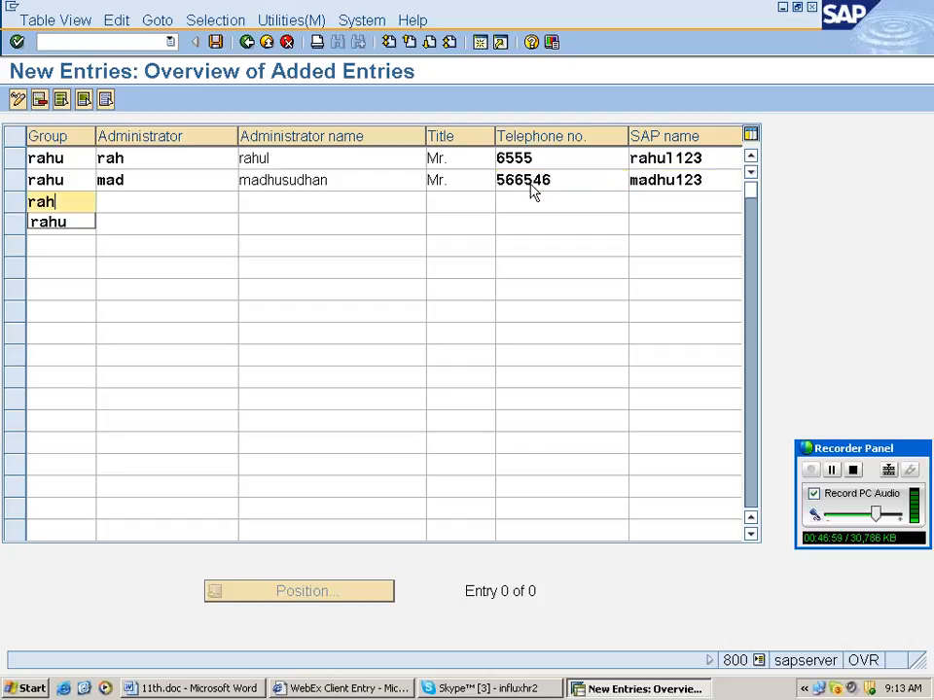
Complete the third and fourth administrator rows, titling the fourth Miss, and save the table.
type("u")
key("Tab")
type("jai")
key("Tab")
type("ja")
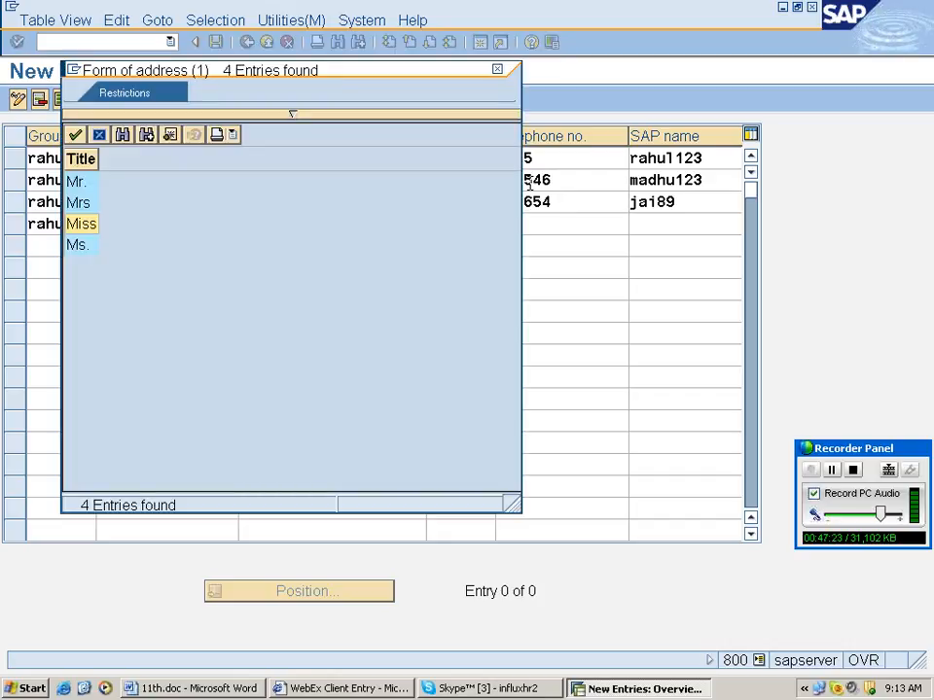
key("Return")
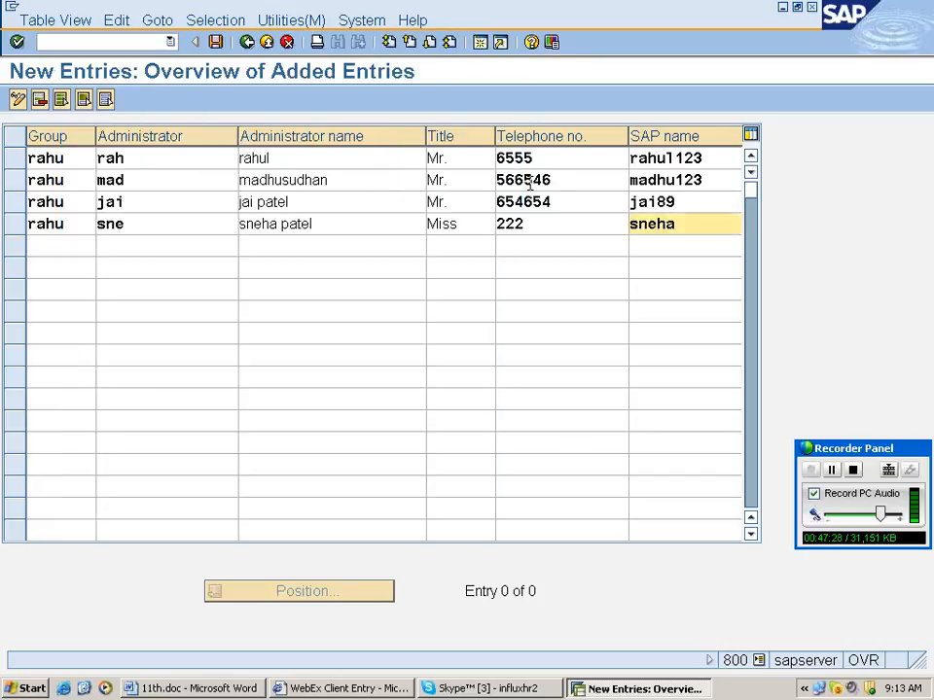
type("6")
key("Return")
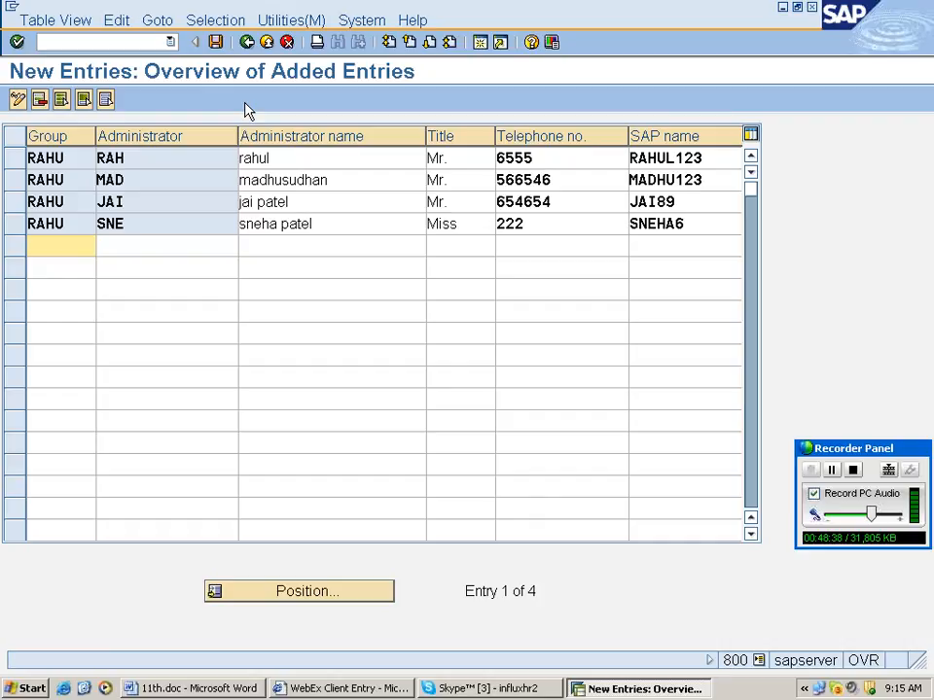
left_click(216, 44)
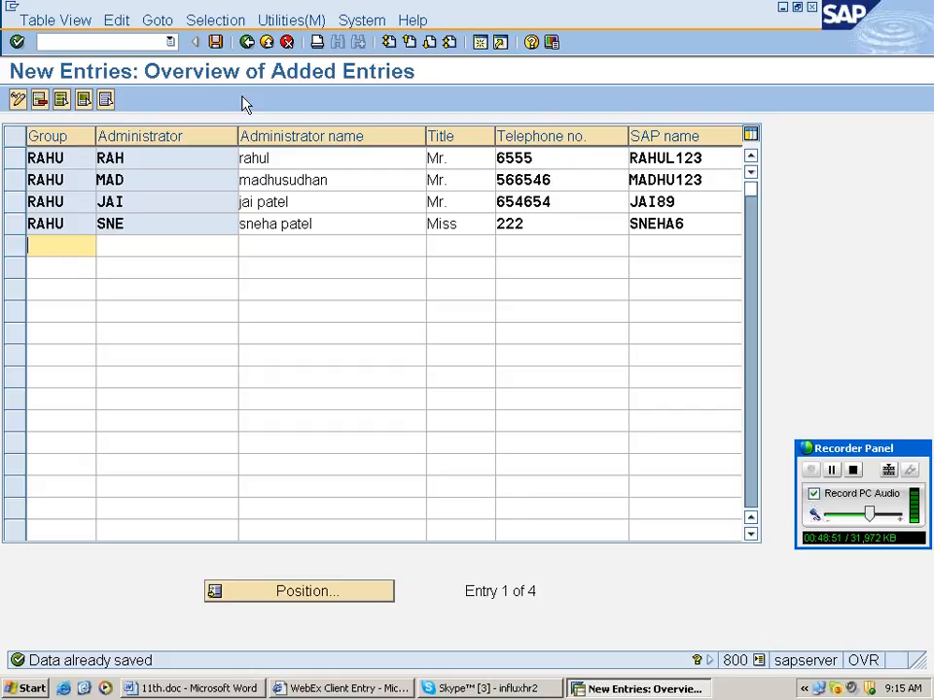
Go back to the IMG tree under Organizational Assignment and bring up the Word notes.
left_click(247, 44)
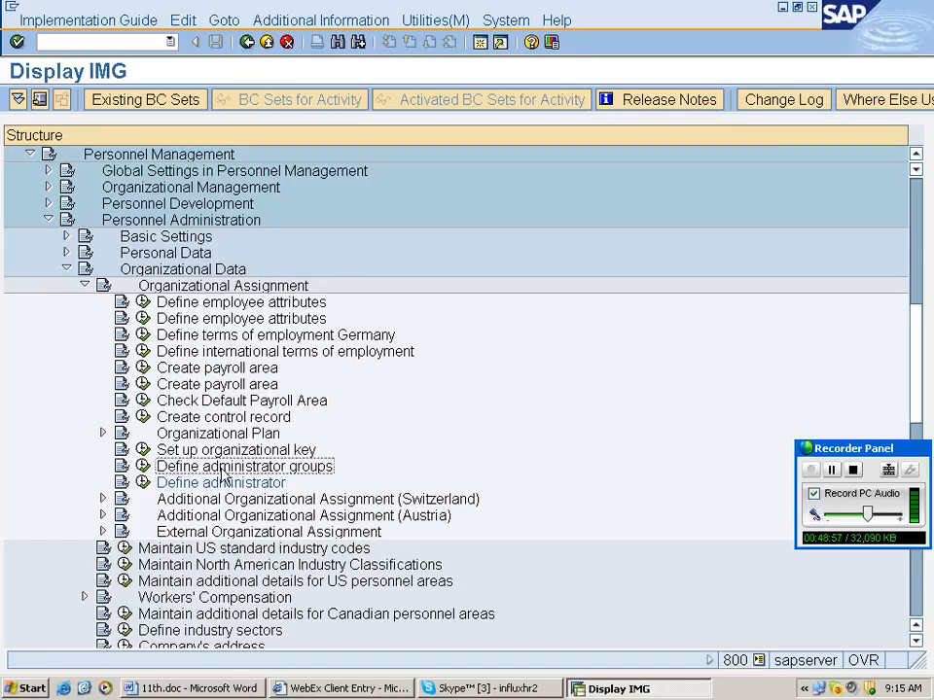
left_click(237, 691)
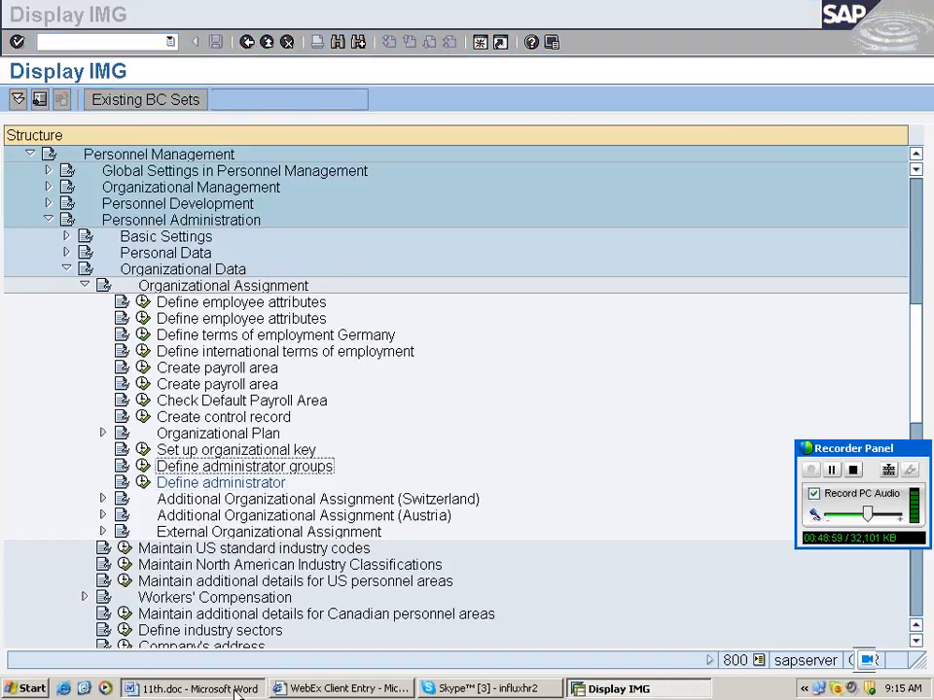
Under 'Define administrator groups', note 'same path' and 'Here we are using PINCH feature to default the administrators'.
left_click(236, 691)
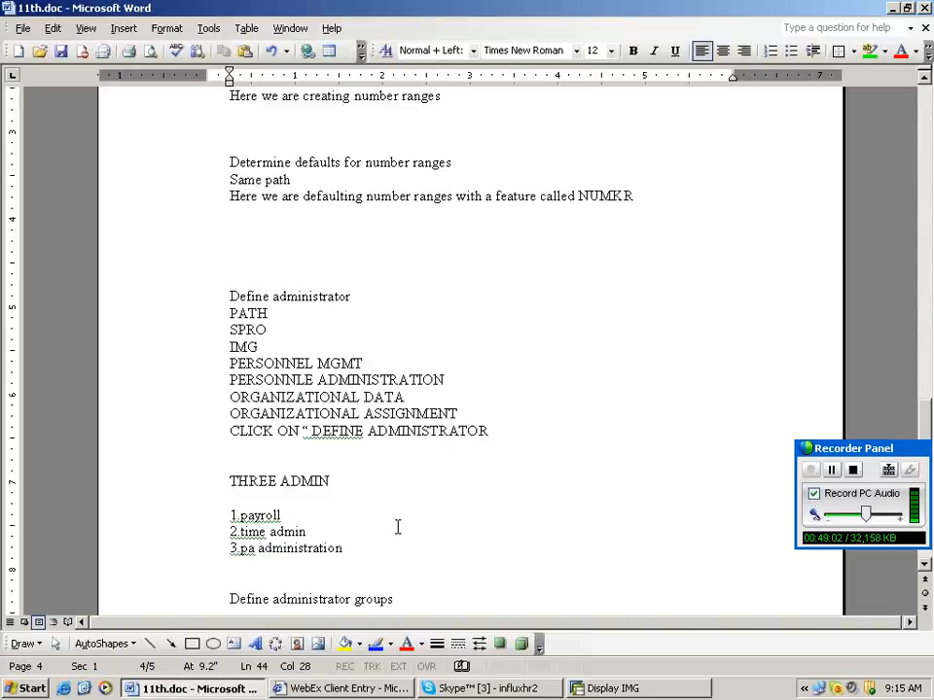
key("Return")
type("same")
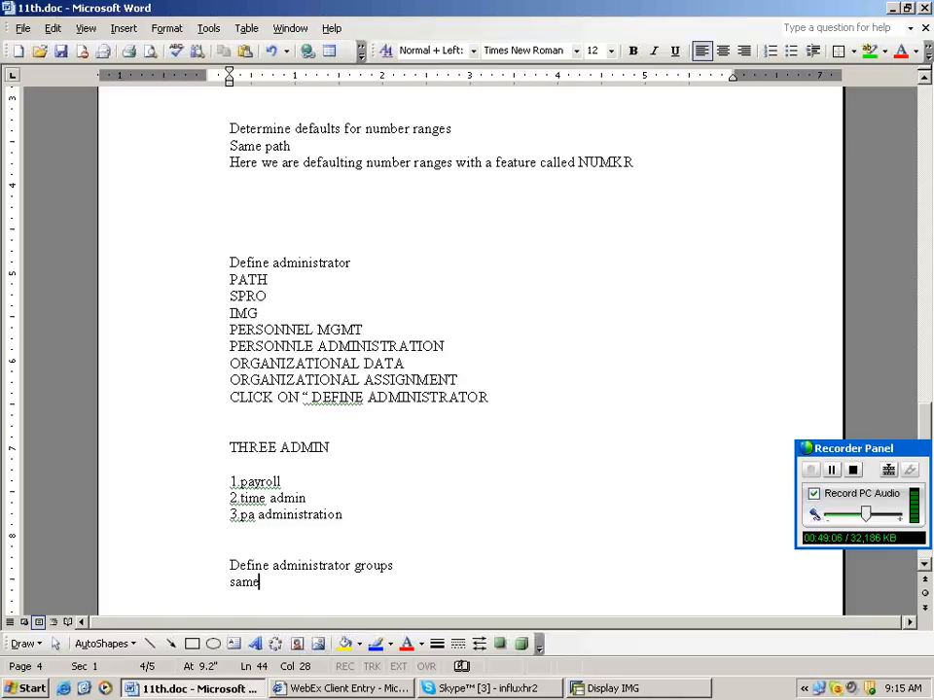
type("path")
key("Return")
type("Here we are using Pl")
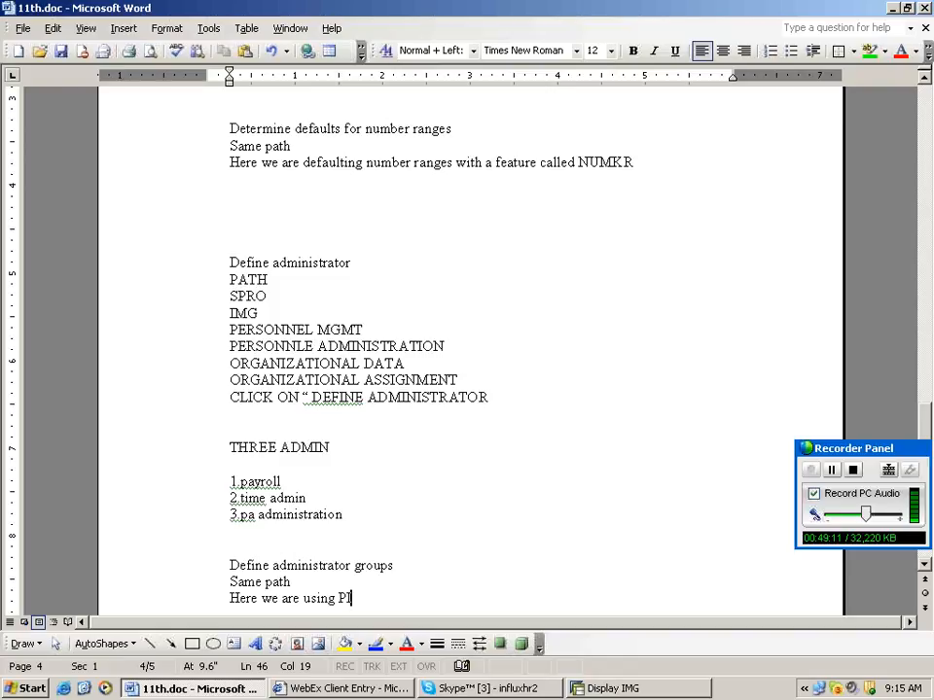
type("NCH")
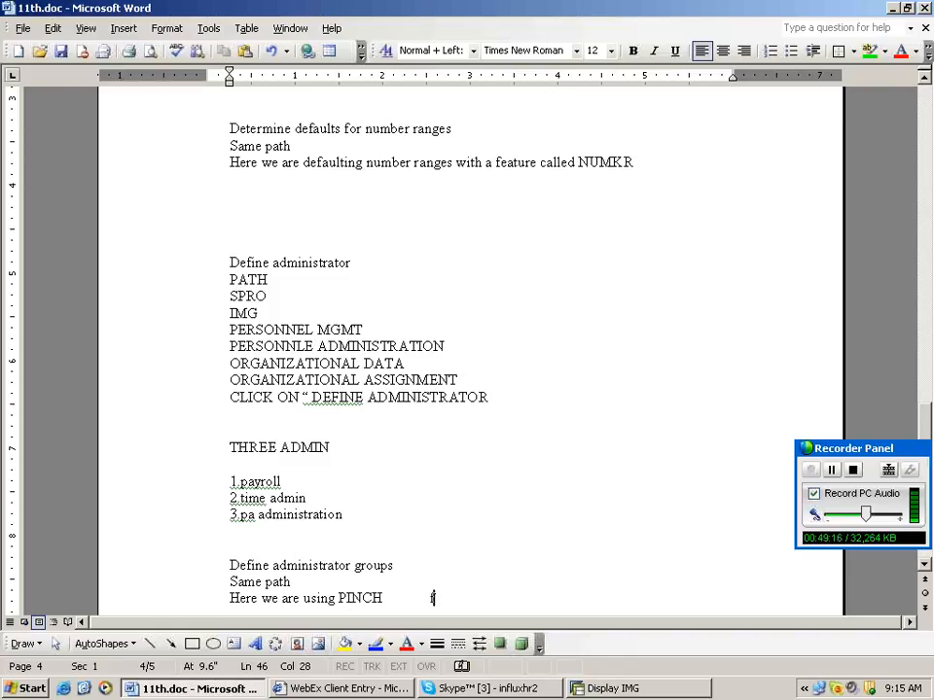
type("feature to")
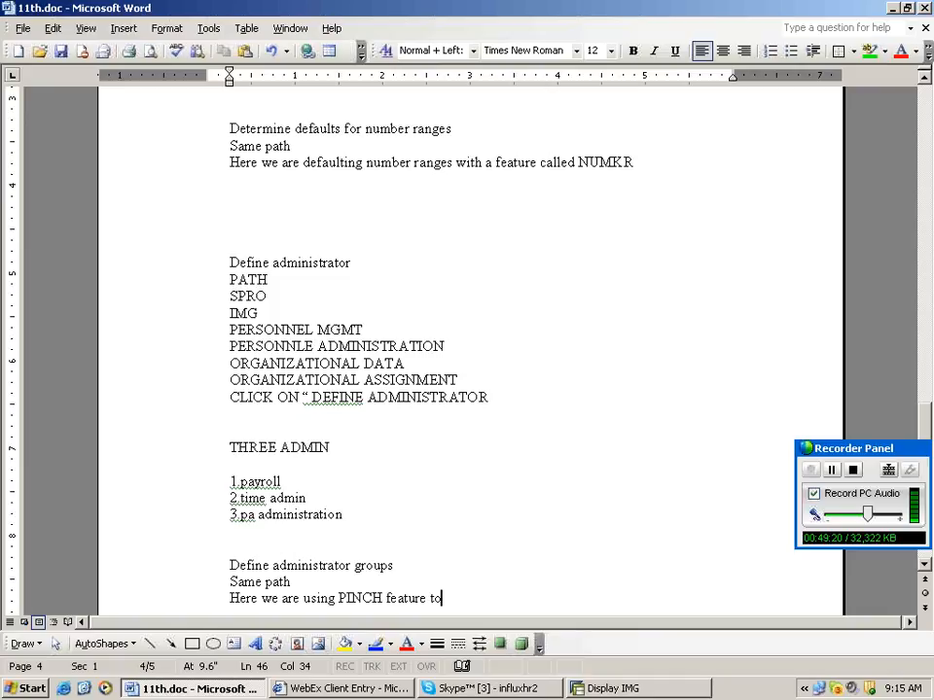
type("default the adm")
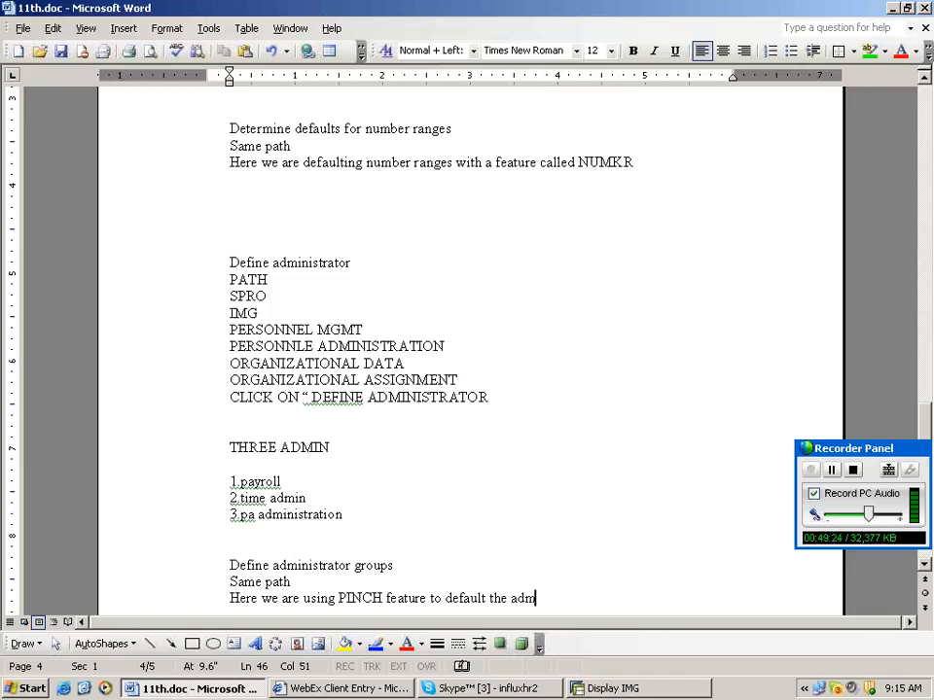
type("inistrators")
key("Return")
key("Return")
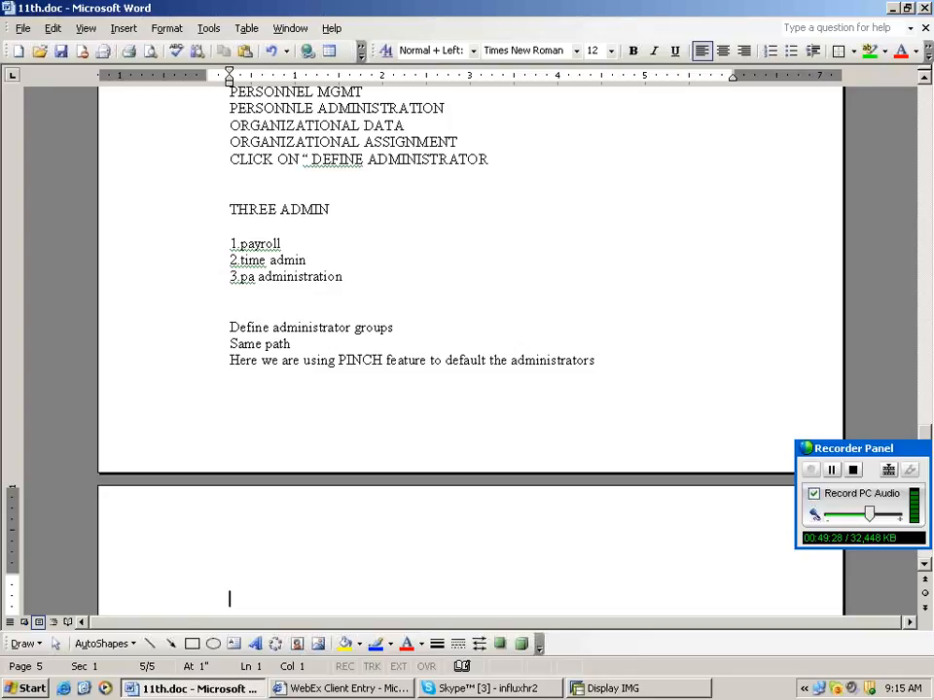
key("Return")
Execute Define administrator groups, expand the otherwise branch and create a node under employee group R.
left_click(608, 689)
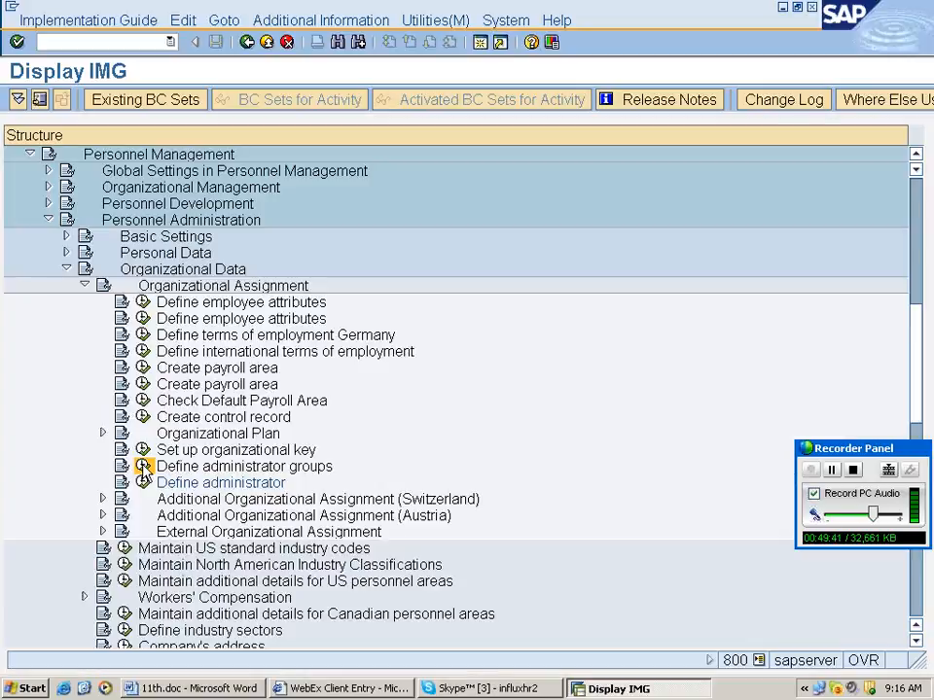
left_click(143, 467)
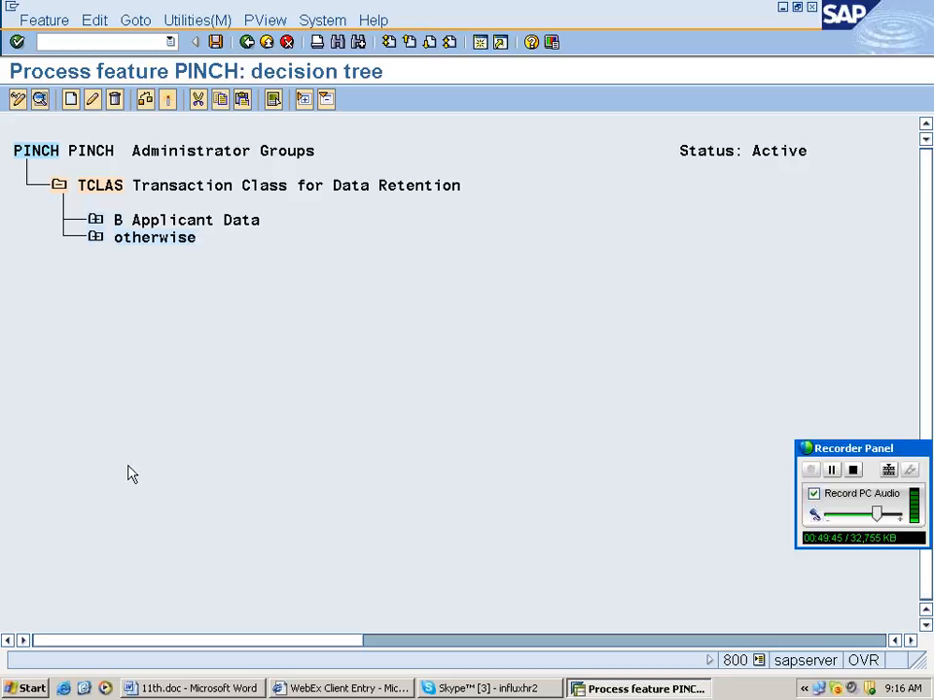
left_click(95, 238)
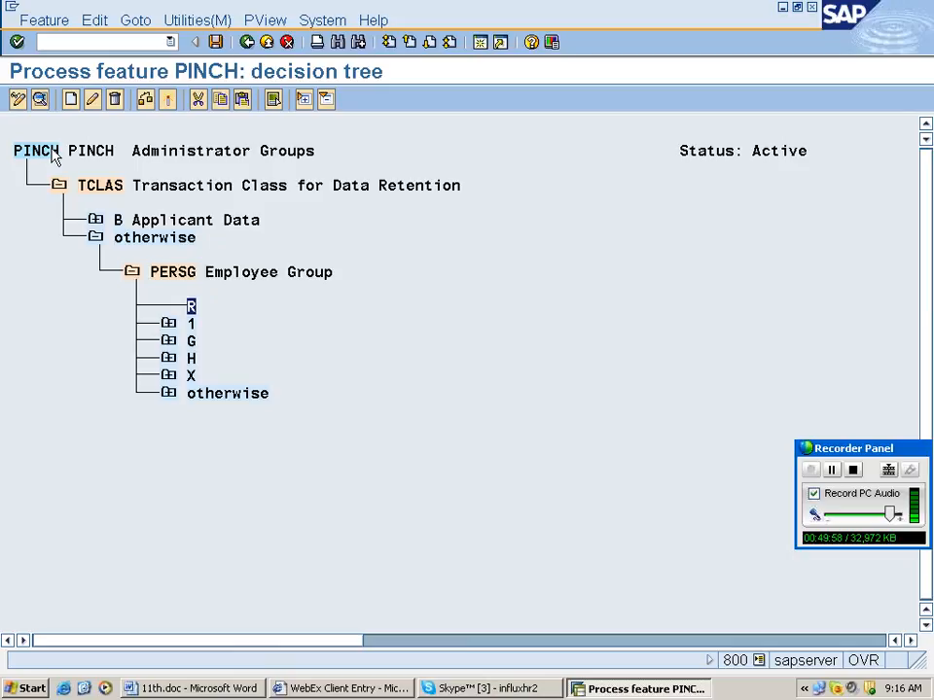
left_click(69, 102)
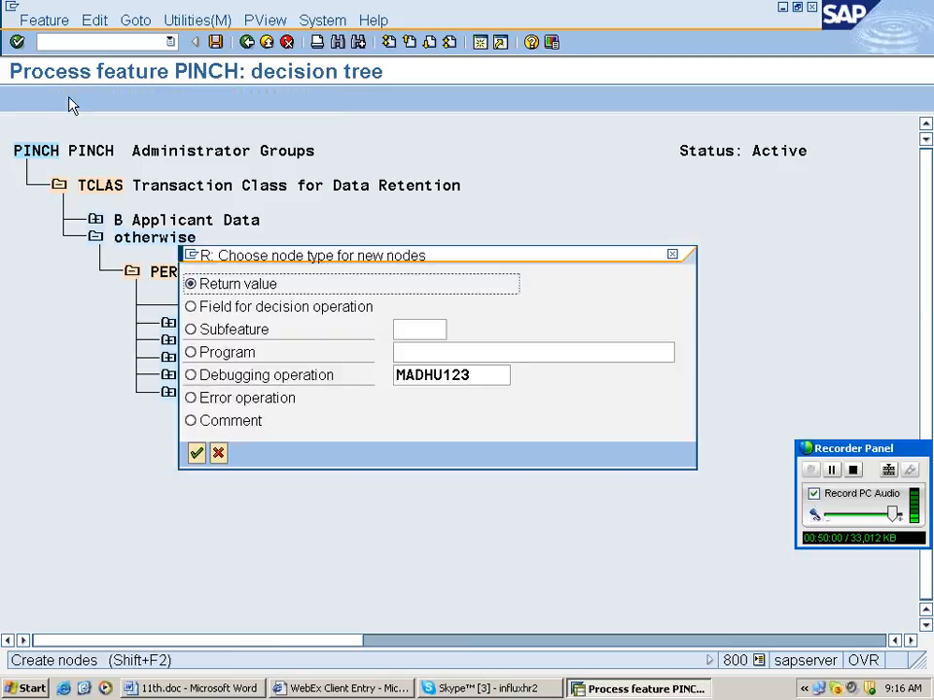
Make group R decide on PERSK, with RS and RR returning RAHU, save, and return to Easy Access.
left_click(191, 307)
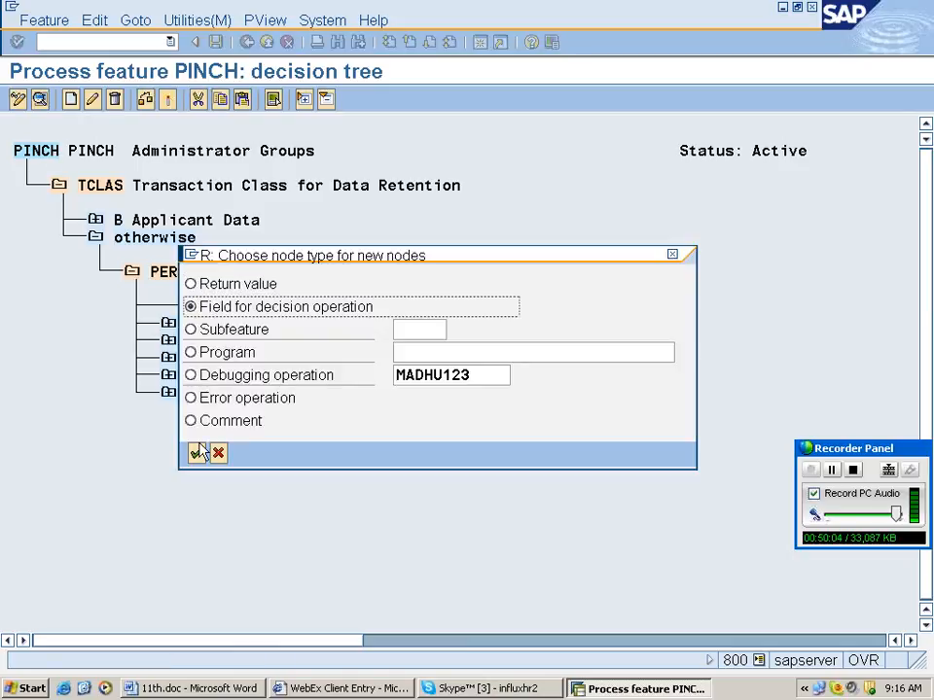
left_click(198, 453)
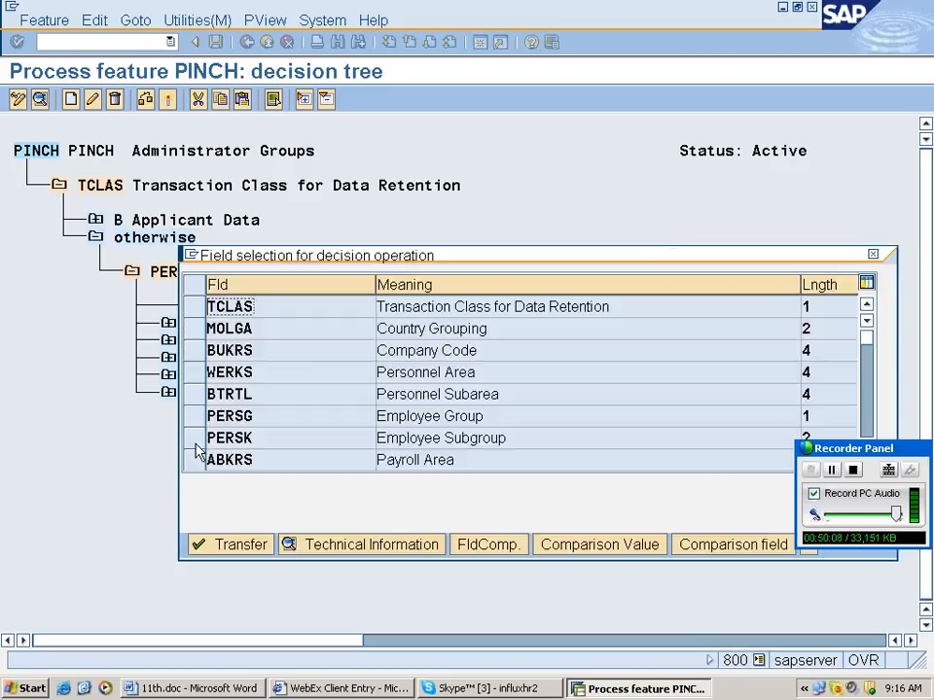
left_click(195, 443)
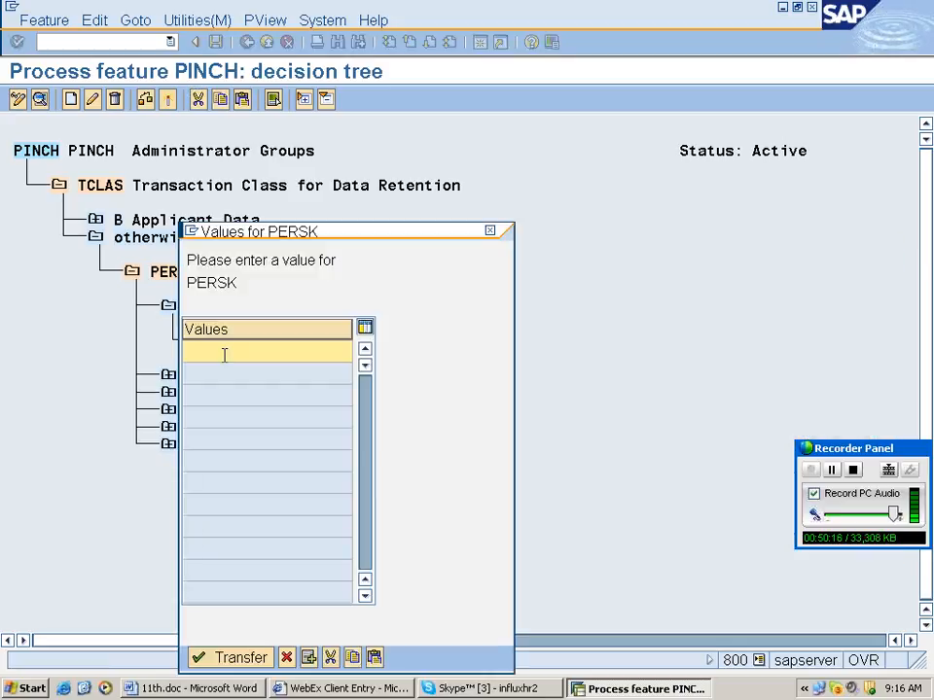
type("rr")
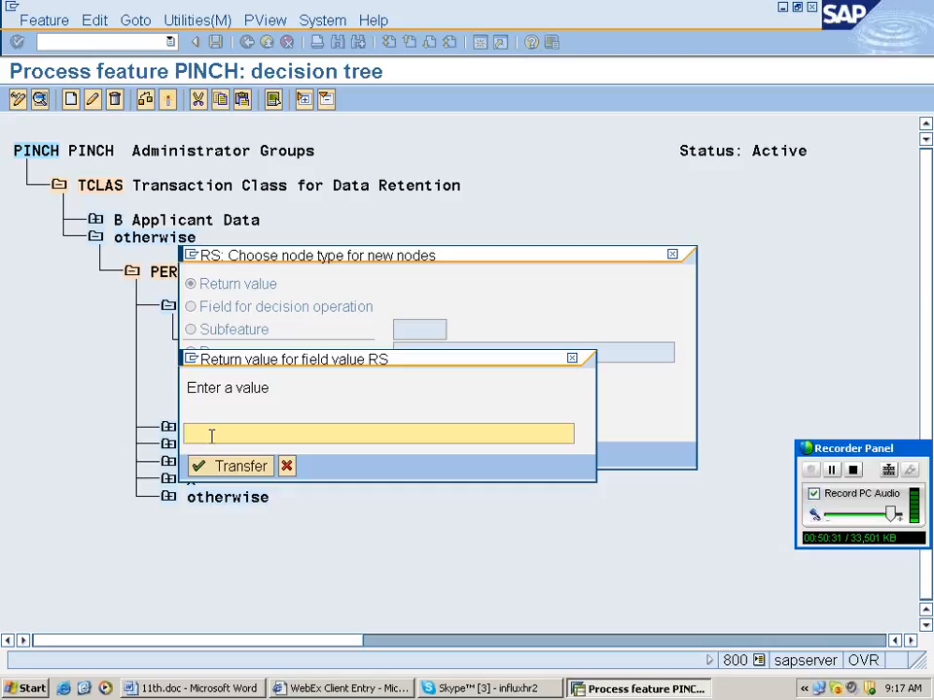
type("rah")
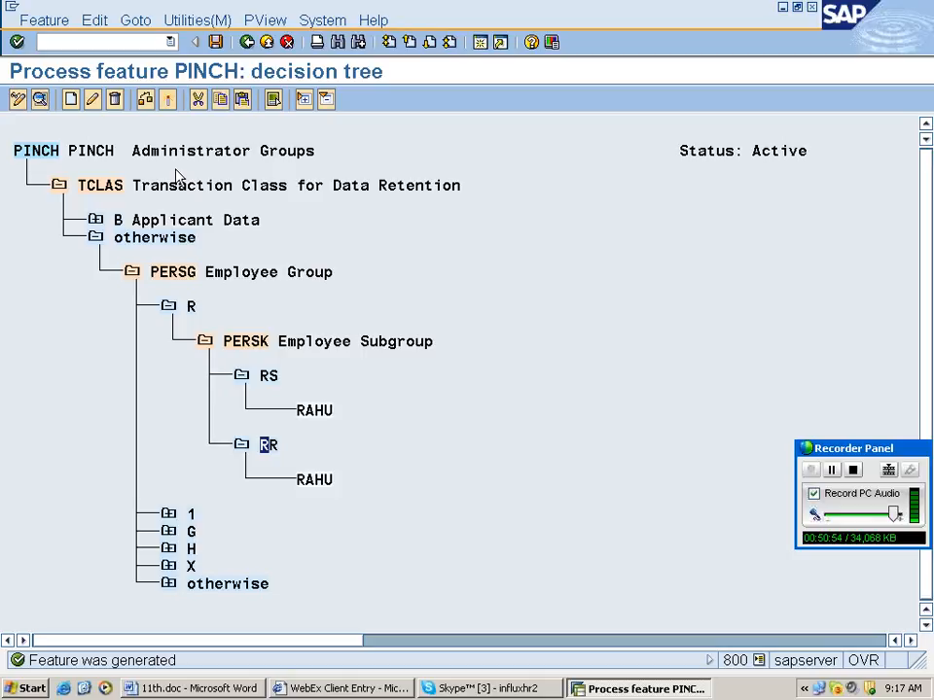
key("ctrl+s")
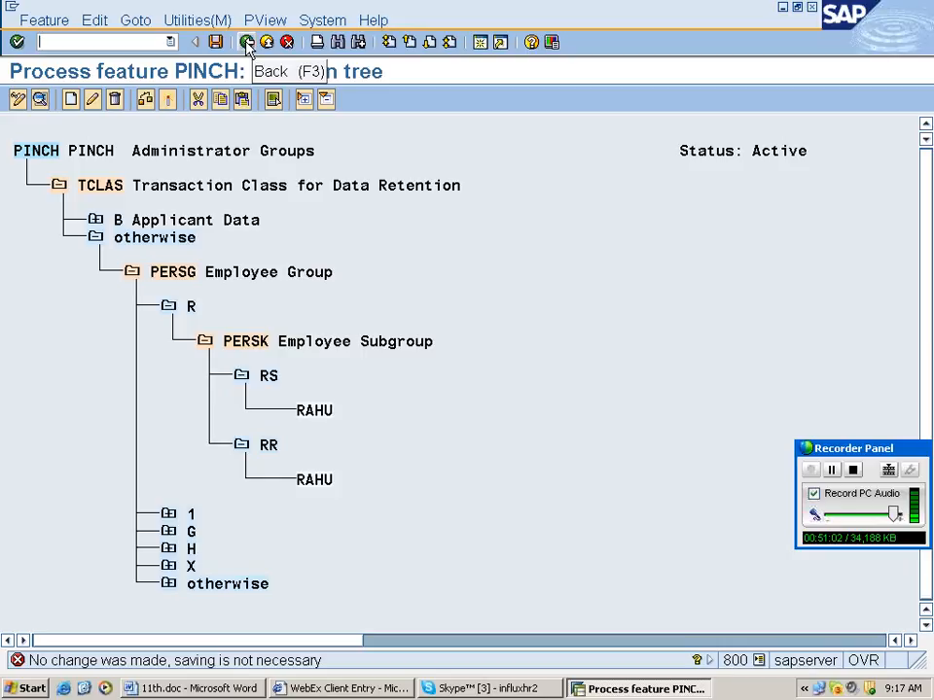
left_click(247, 44)
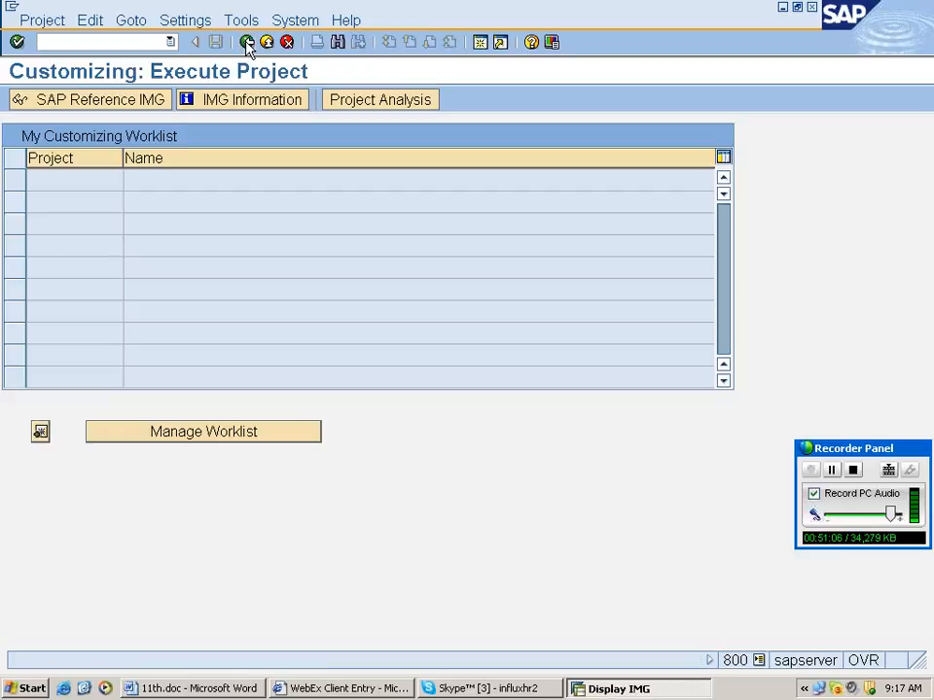
left_click(247, 44)
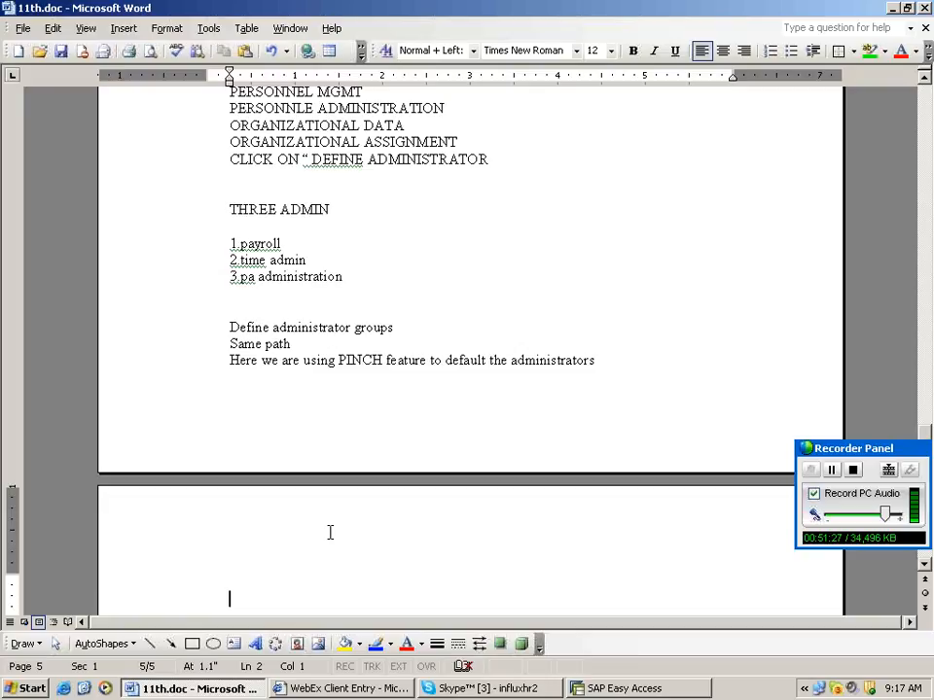
Type the heading 'Assign fiscal year variant to company code' on the new Word page.
type("assign fiscal year varint")
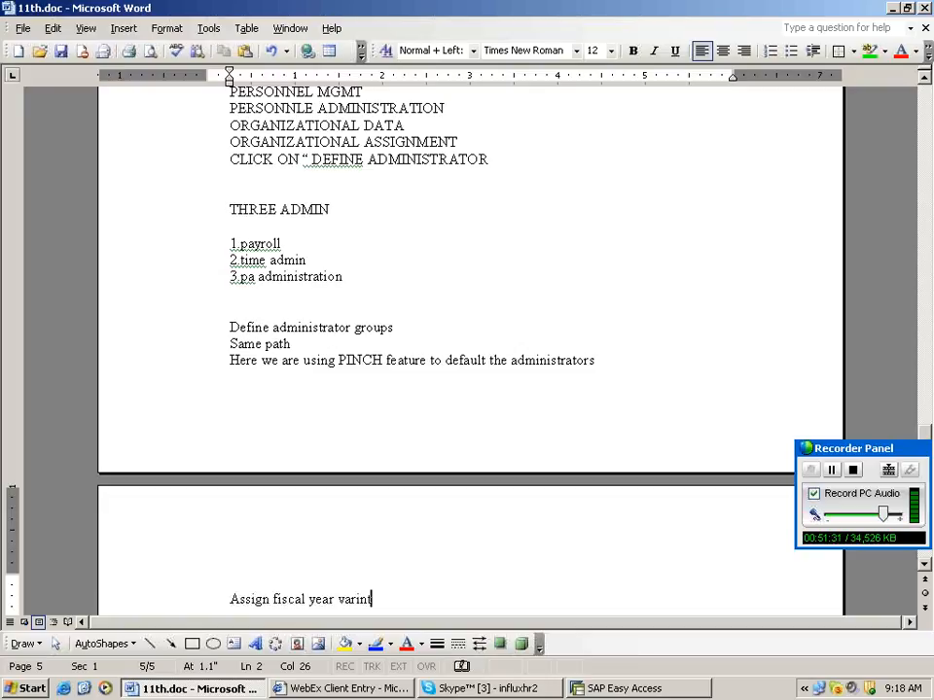
type(" to")
type("company code")
key("Return")
key("Return")
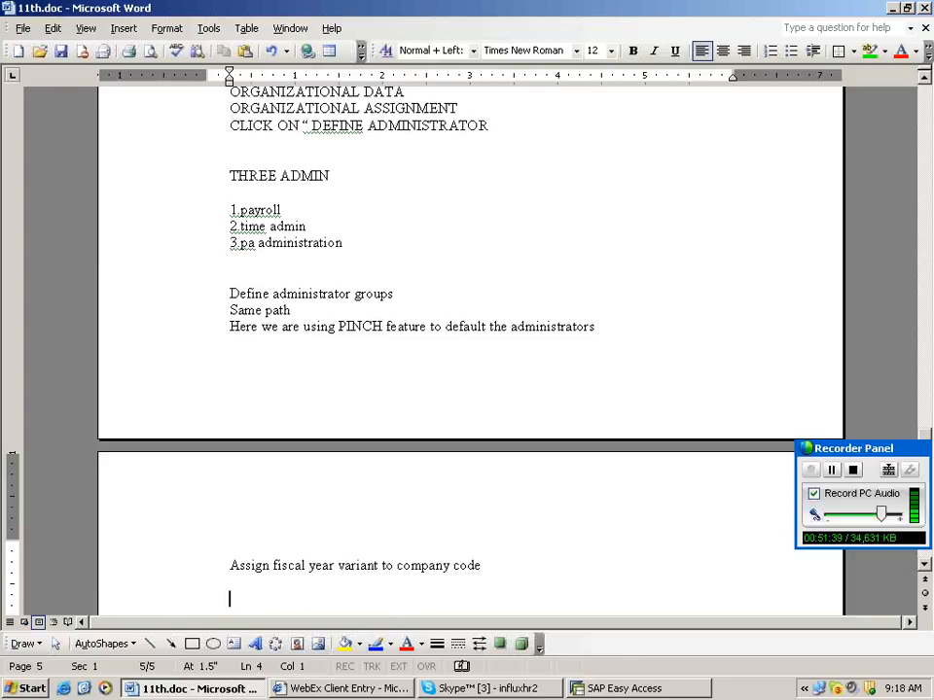
key("BackSpace")
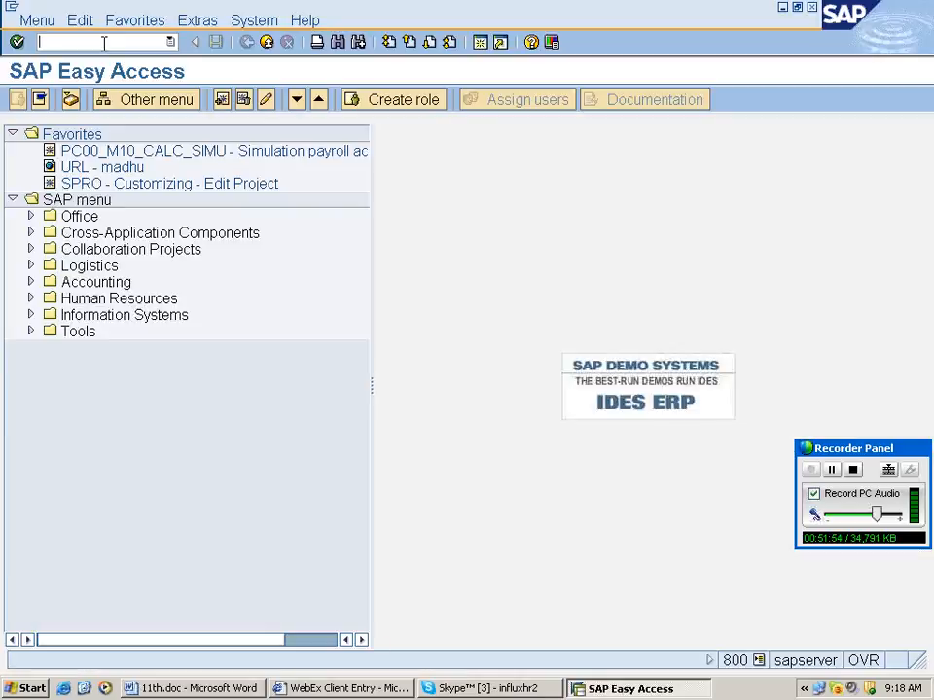
Run OB37, assign fiscal year variant K4 to company code RAMO, and save.
key("Return")
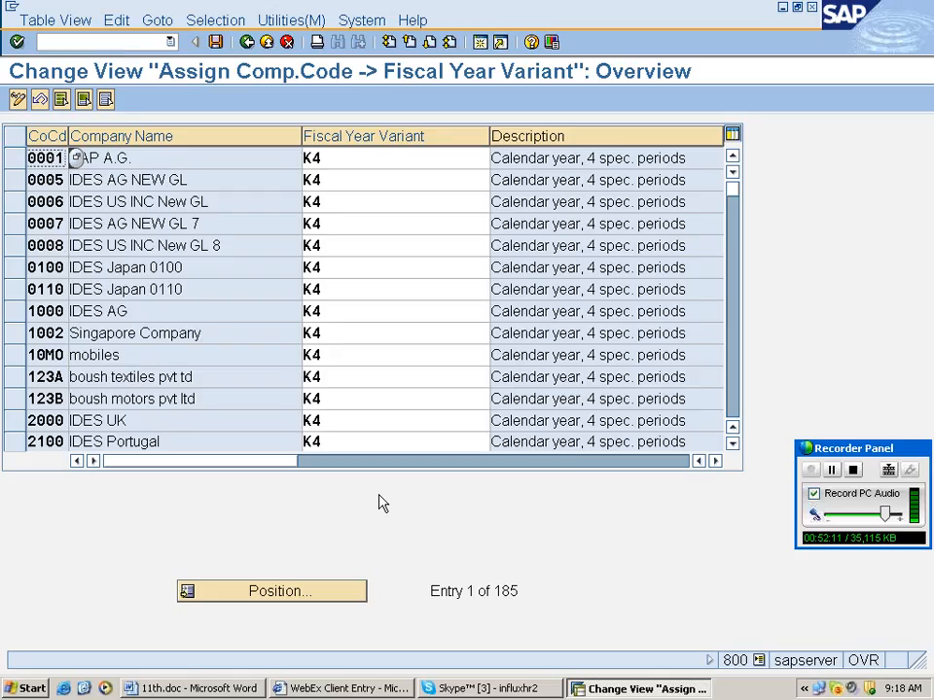
scroll(183, 327, "down", 2)
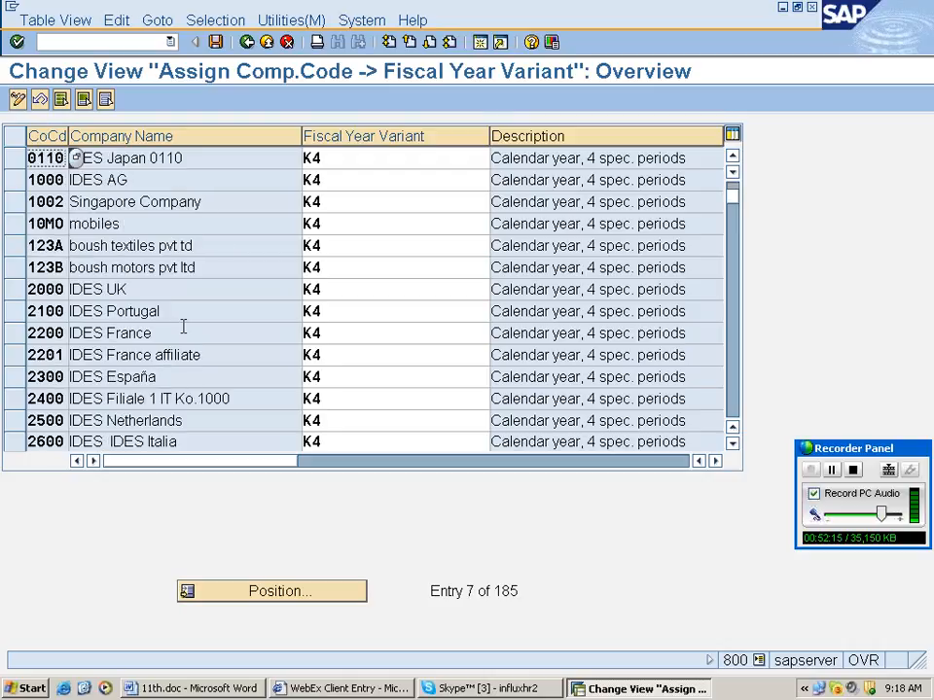
scroll(182, 327, "down", 2)
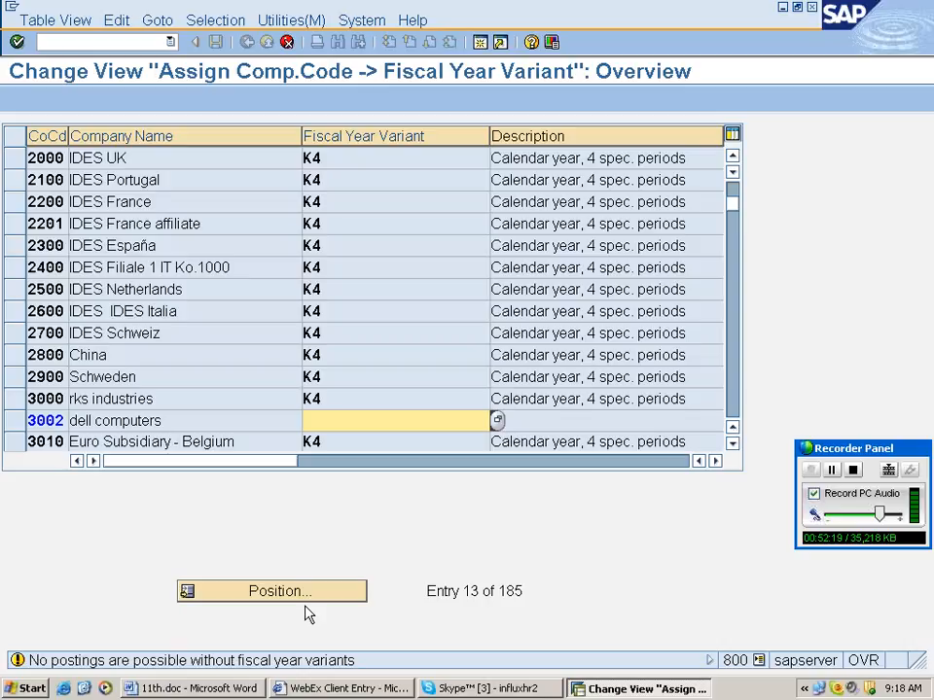
left_click(416, 418)
type("k")
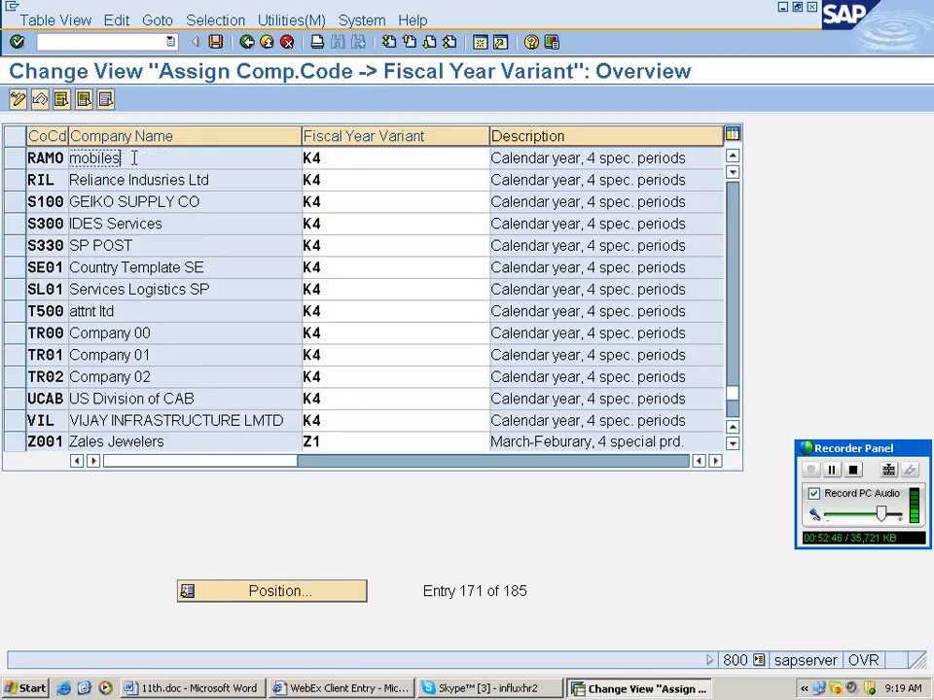
left_click(334, 158)
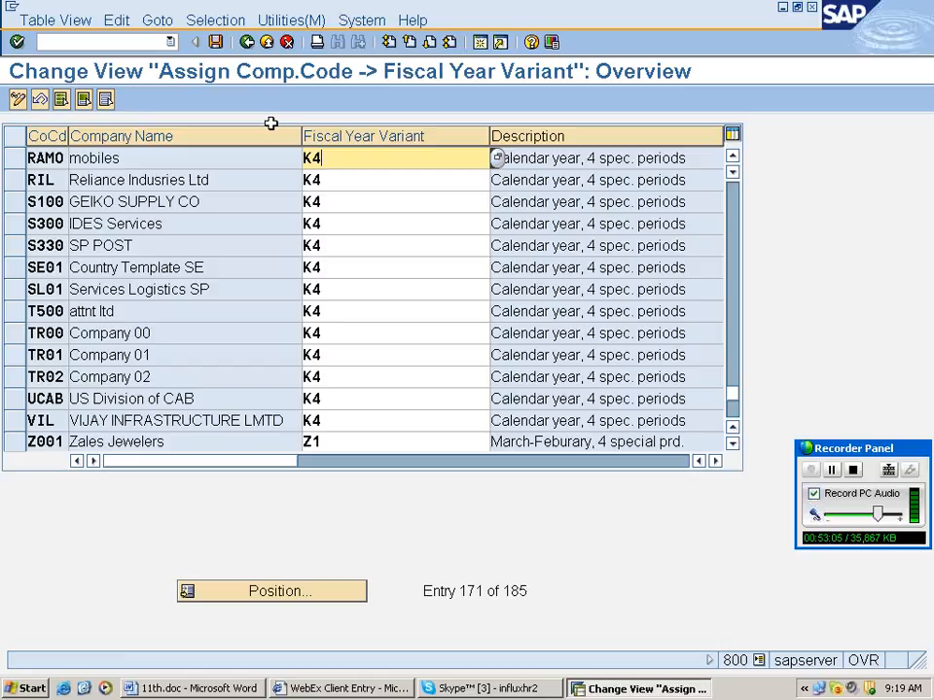
key("ctrl+s")
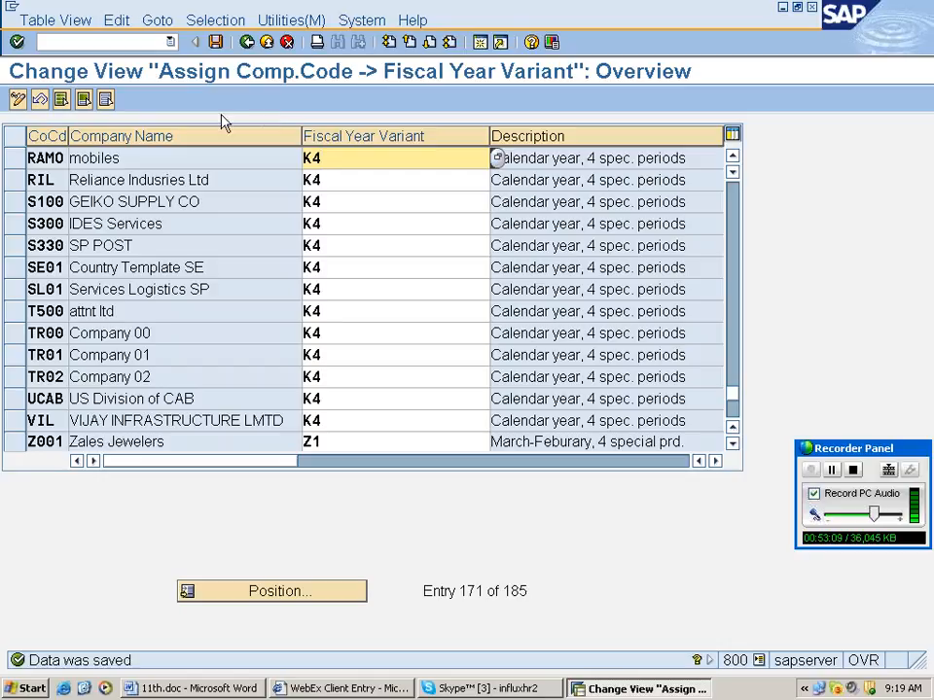
left_click(247, 43)
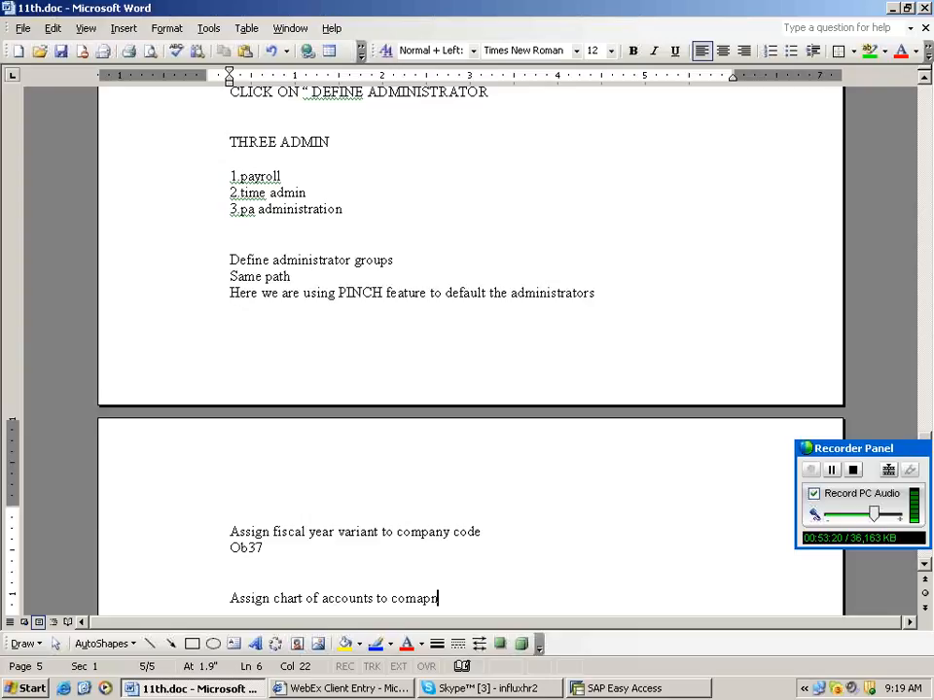
Correct the note to 'Assign chart of accounts to company code' and add Ob62 beneath it.
key("BackSpace")
key("BackSpace")
key("BackSpace")
type("pany ")
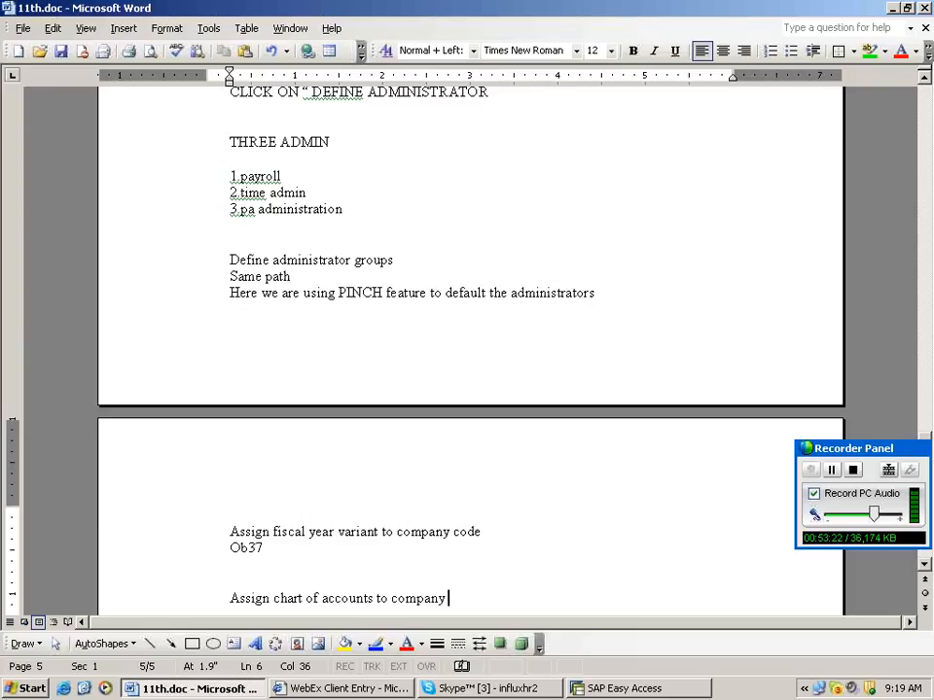
type(" code")
key("Return")
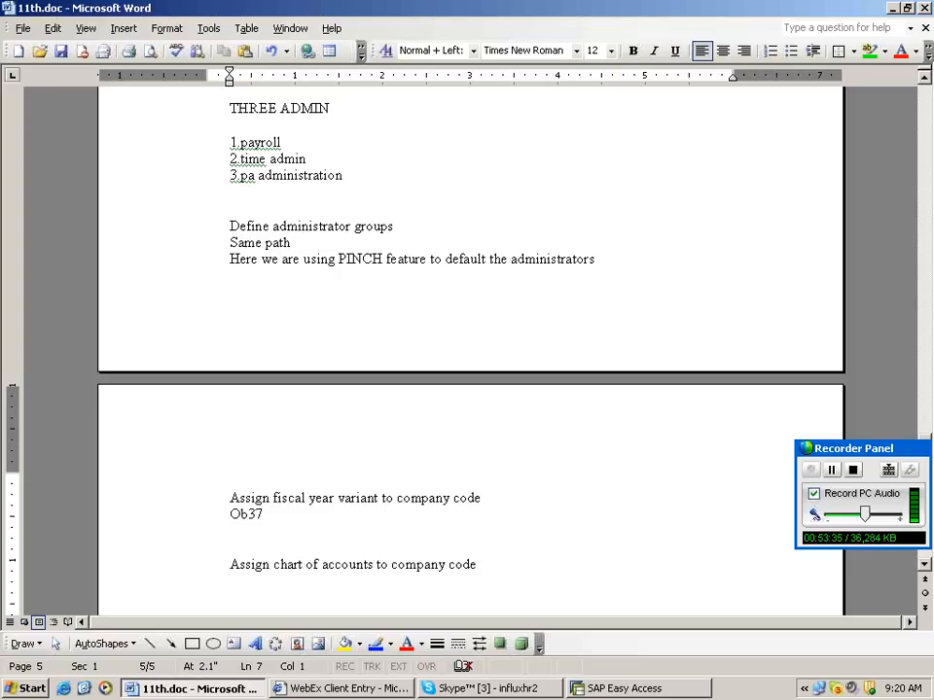
type("Ob62")
key("Return")
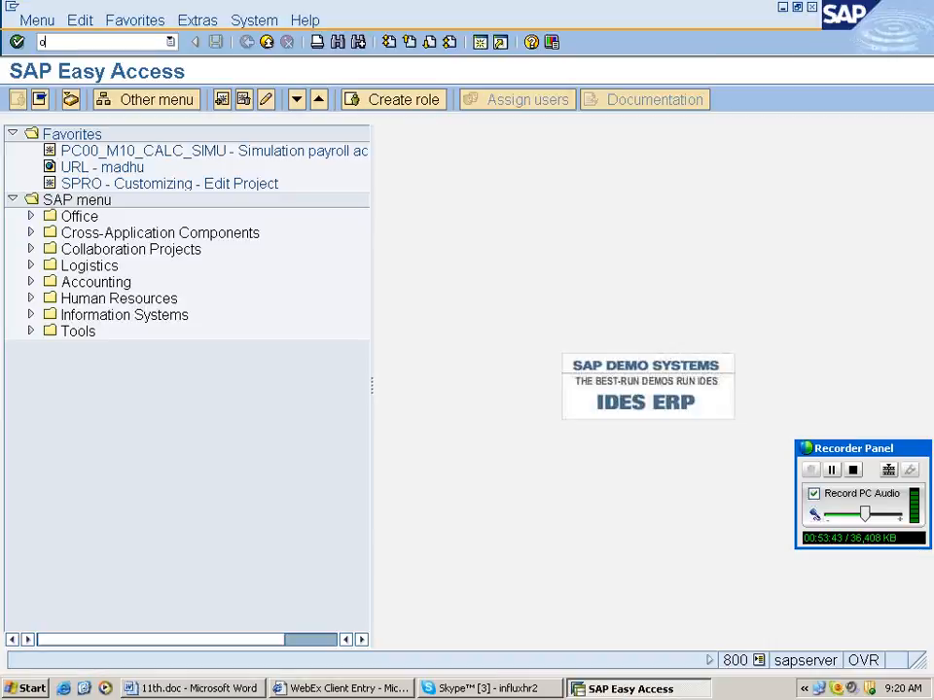
Run OB62, enter CAUS as RAMO's chart of accounts and country chart, and save.
type("b62")
key("Return")
type("b62")
key("Return")
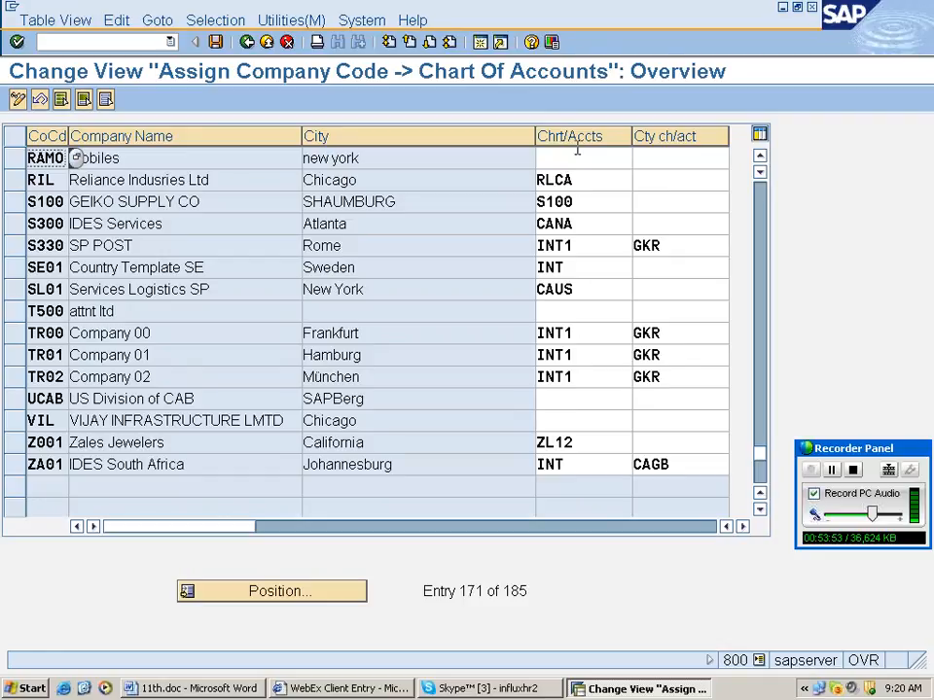
left_click(577, 151)
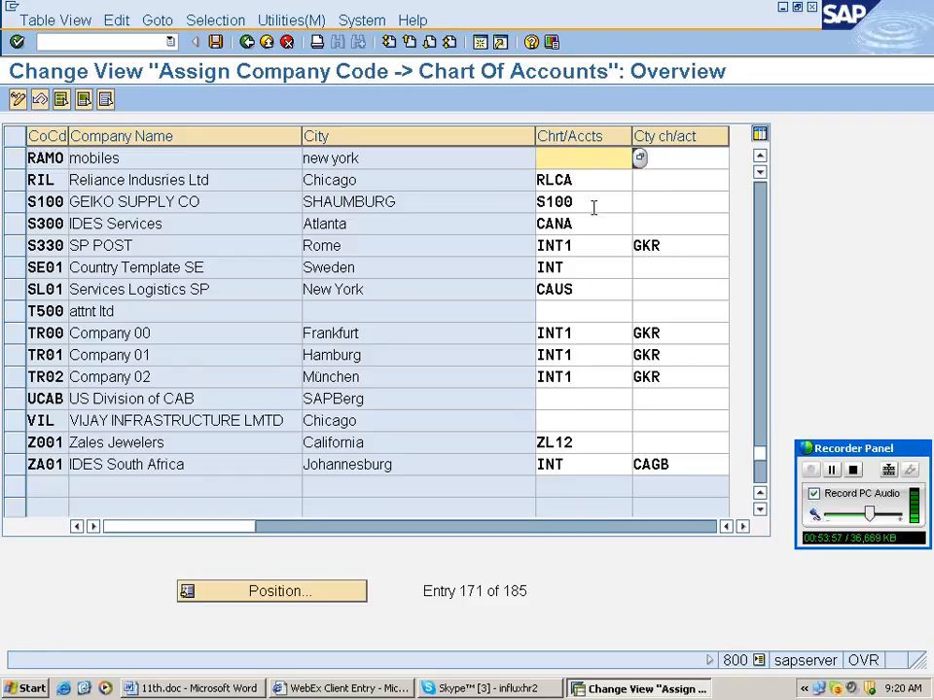
type("c")
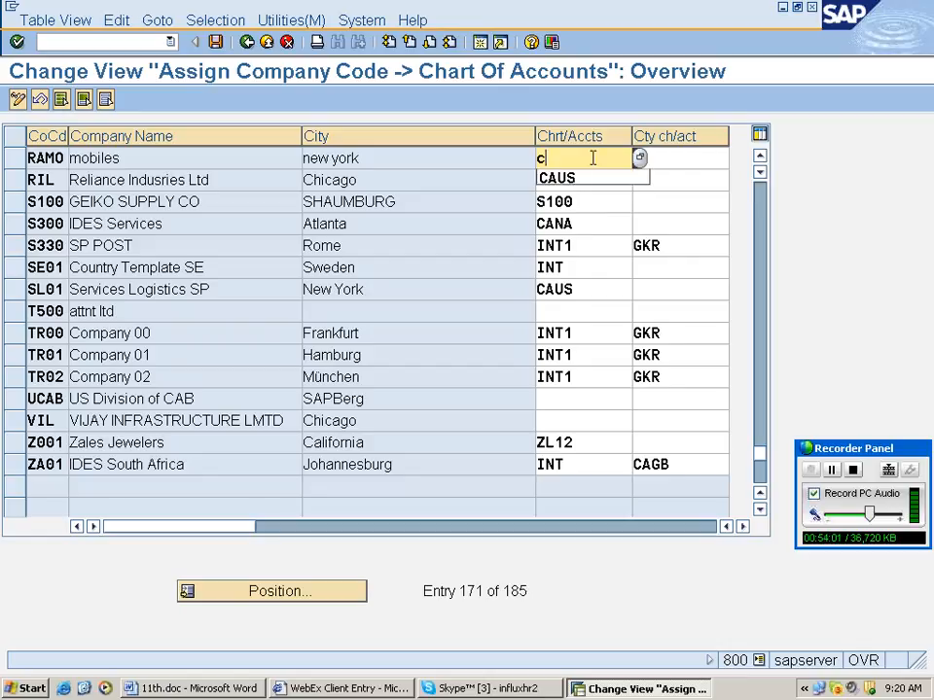
type("aus")
key("Tab")
type("CAUS")
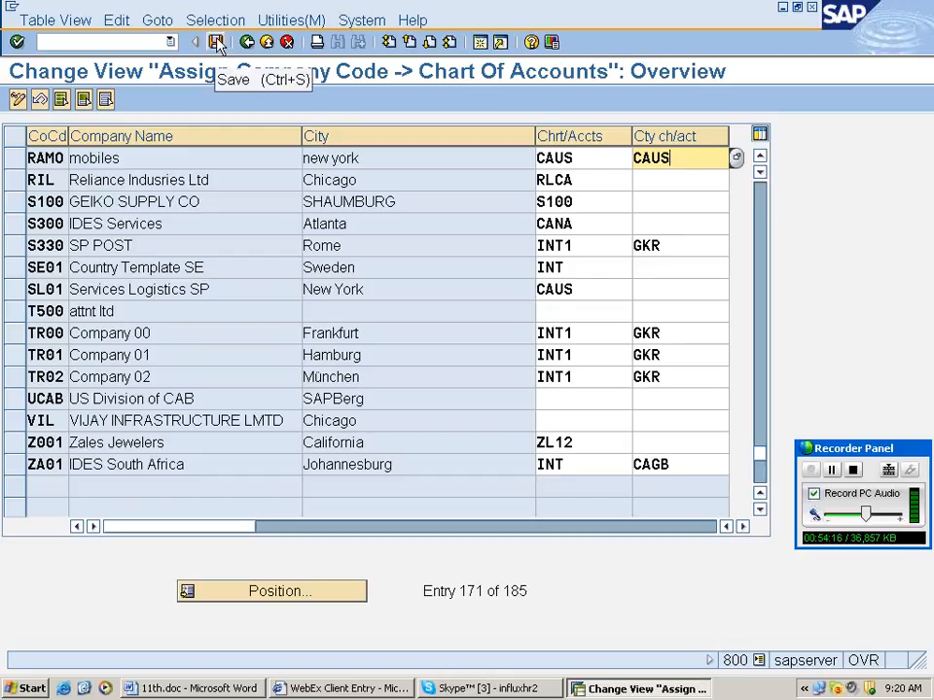
left_click(218, 43)
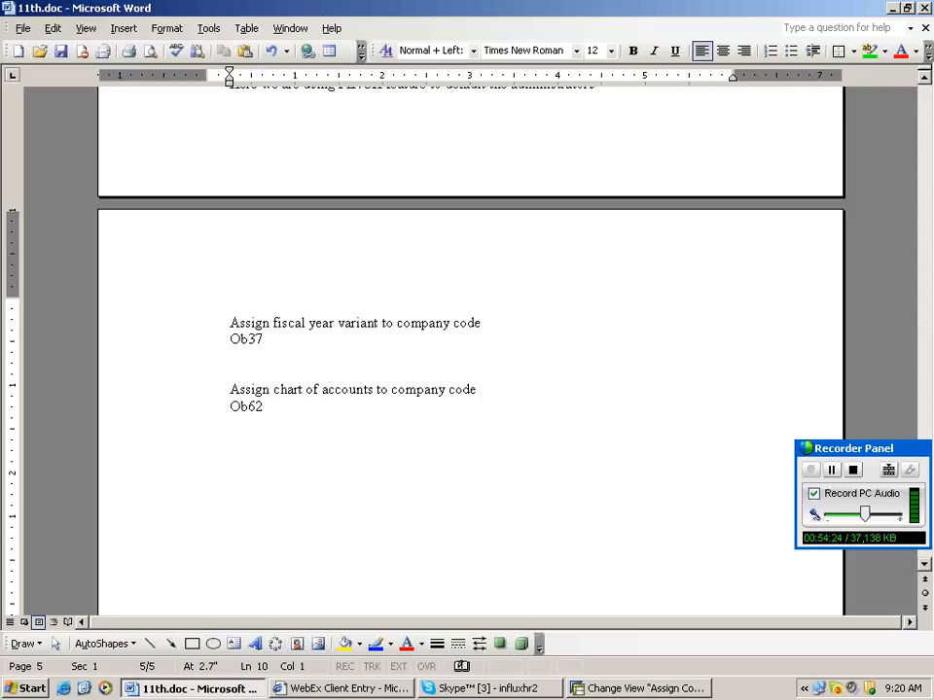
Below Ob62, type a 'So far' heading and list the enterprise structure items through Time mgmt.
type("So far")
key("Return")
key("Return")
type("Enter pro")
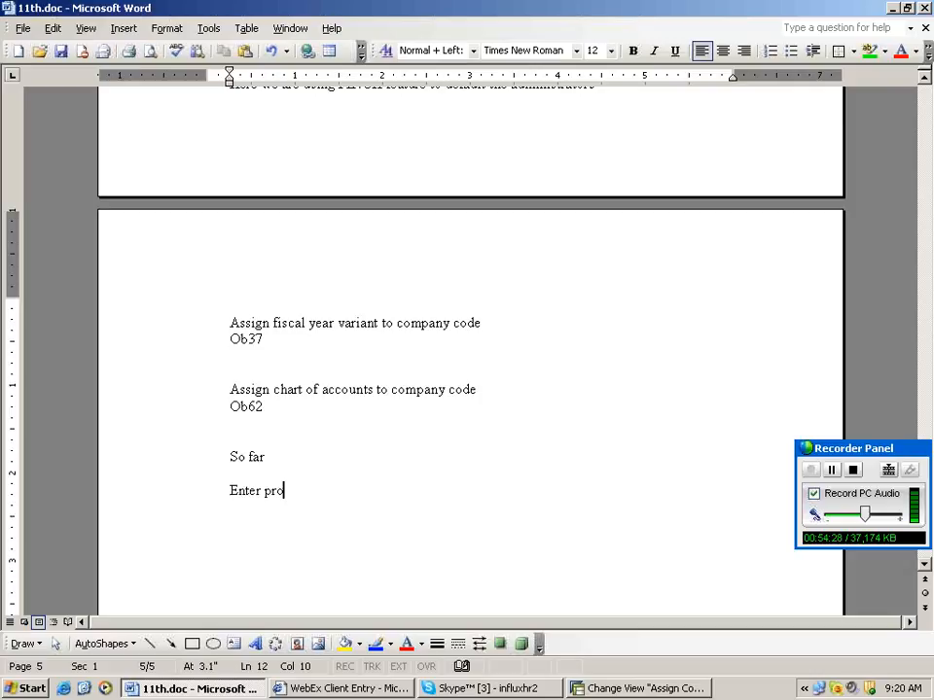
key("BackSpace")
type("ise structure")
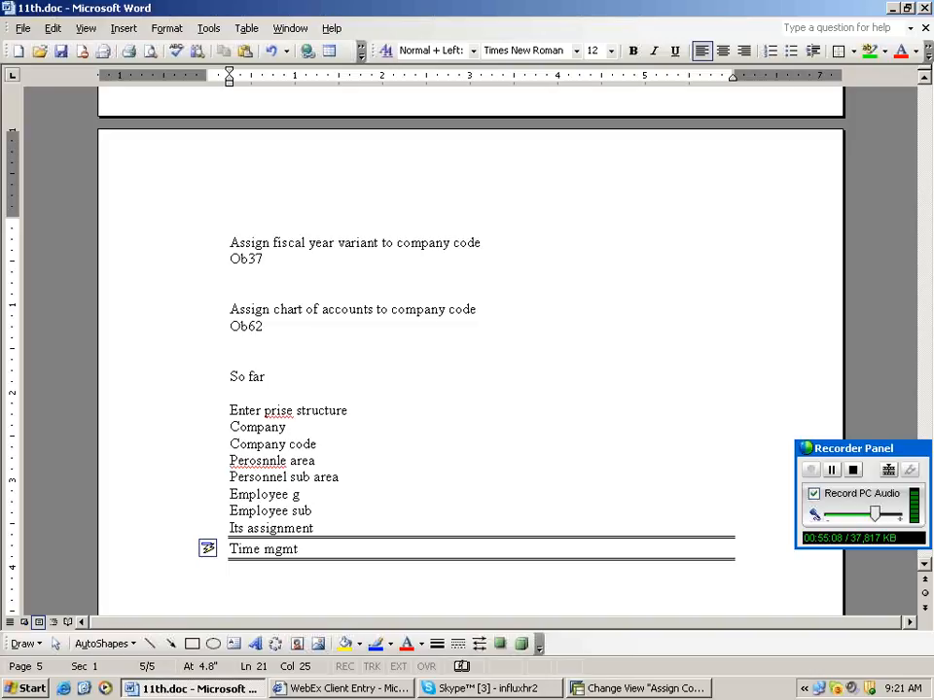
Add a Payroll line, then a run of equals signs that becomes a double border.
key("Return")
type("payroll")
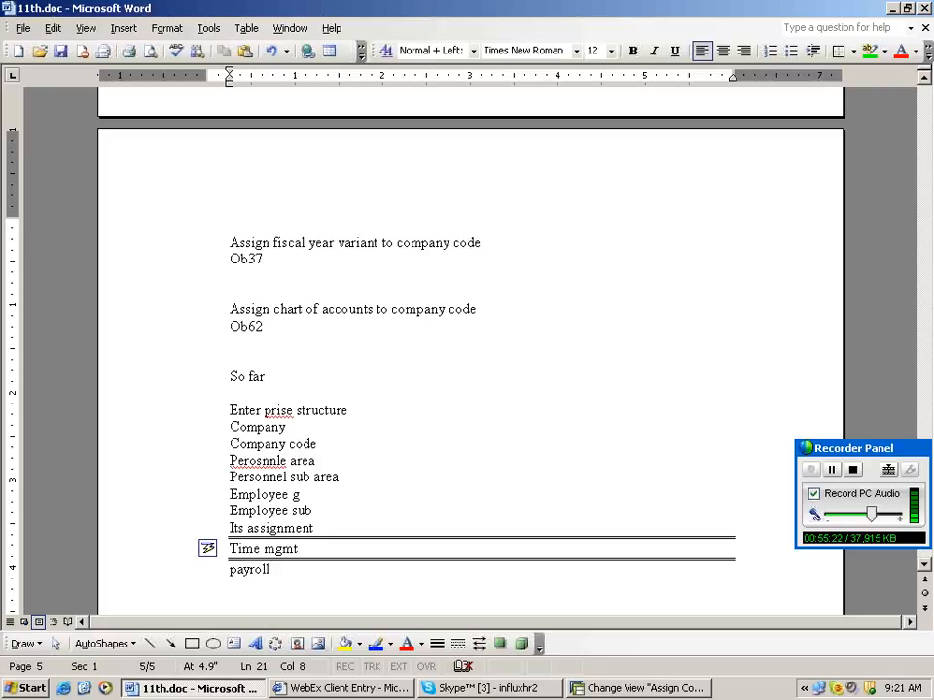
key("Return")
type("============================")
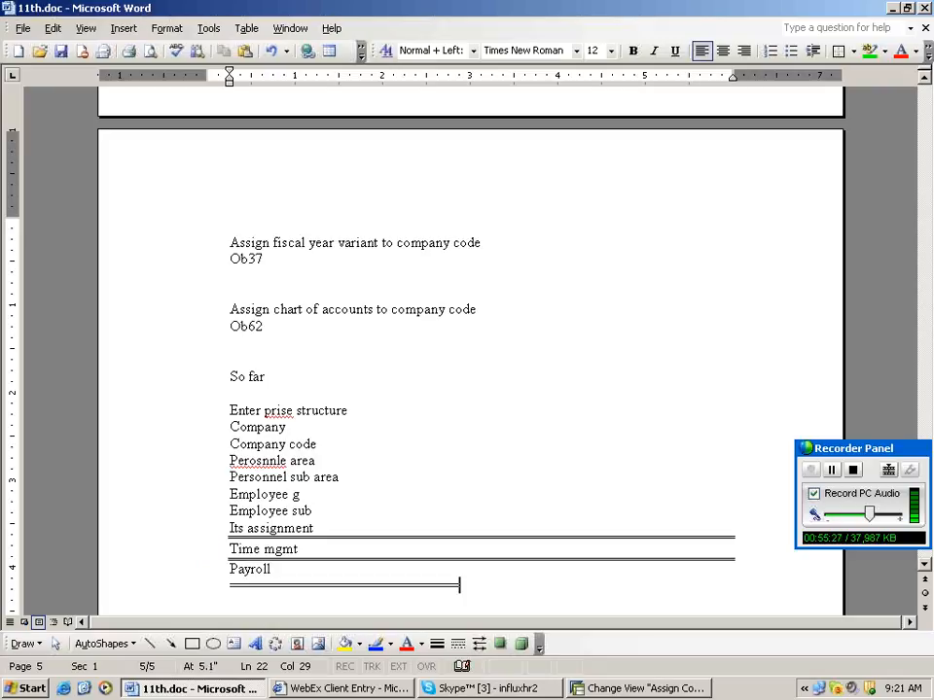
type("====")
key("Return")
List Personnel actions and Organization structure, add a dashed divider, and save the notes.
type("perso")
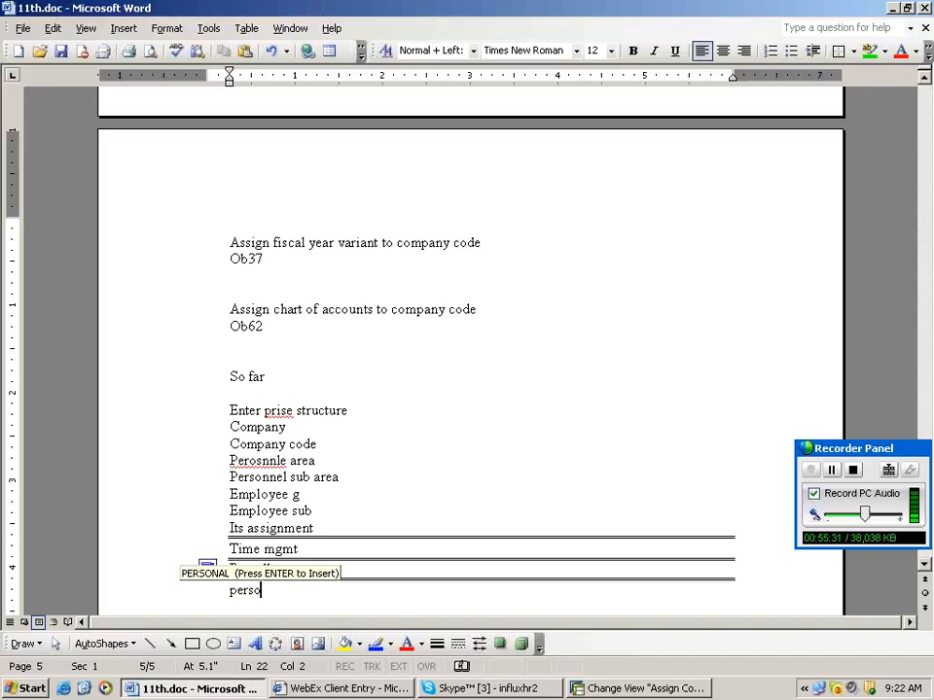
type("nnel act")
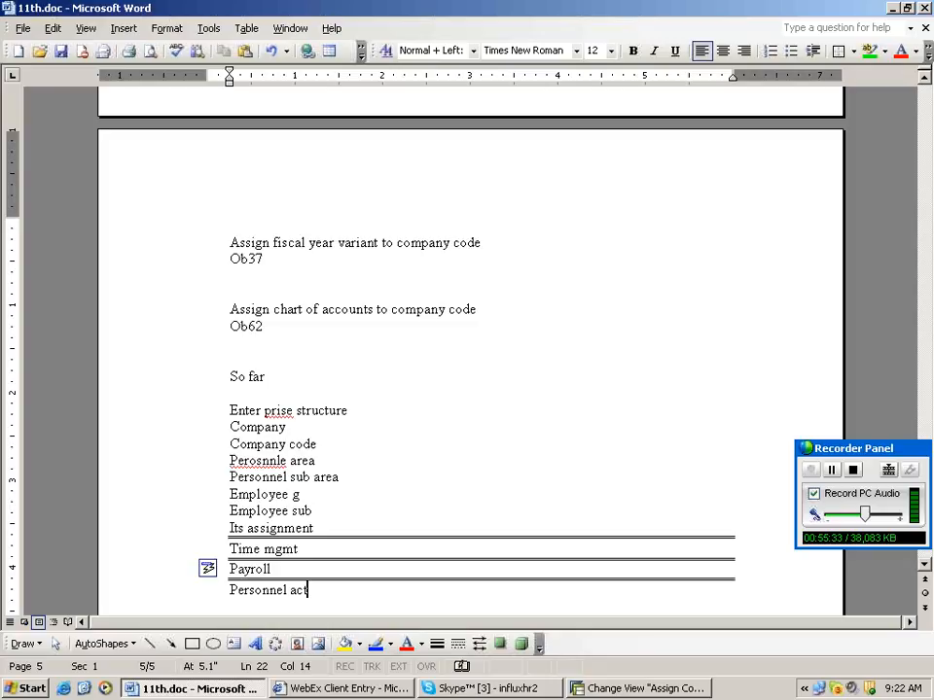
key("ctrl+z")
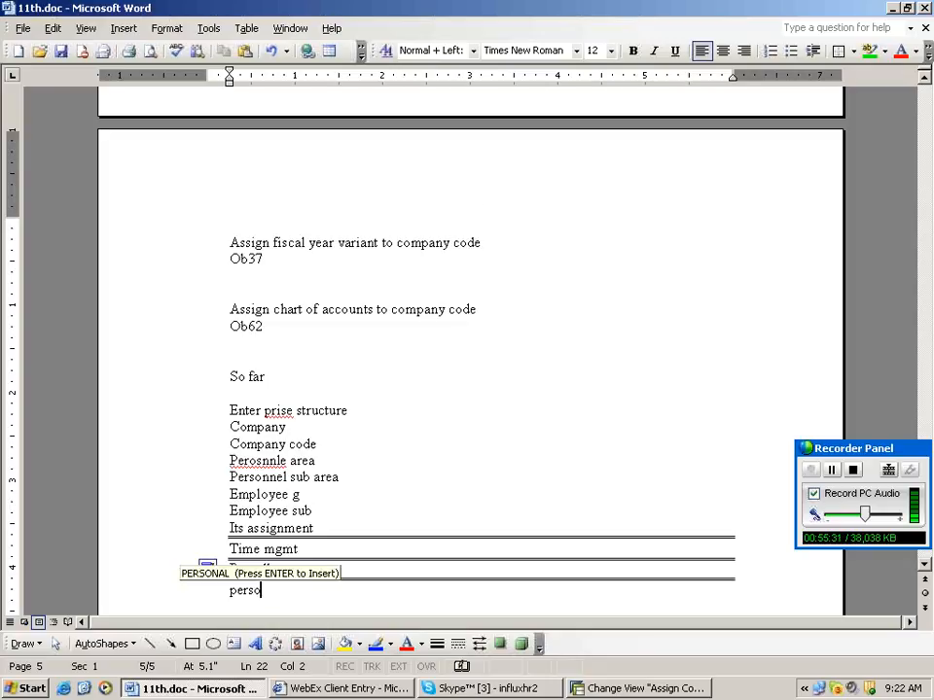
type("nnel actions")
key("Return")
type("org")
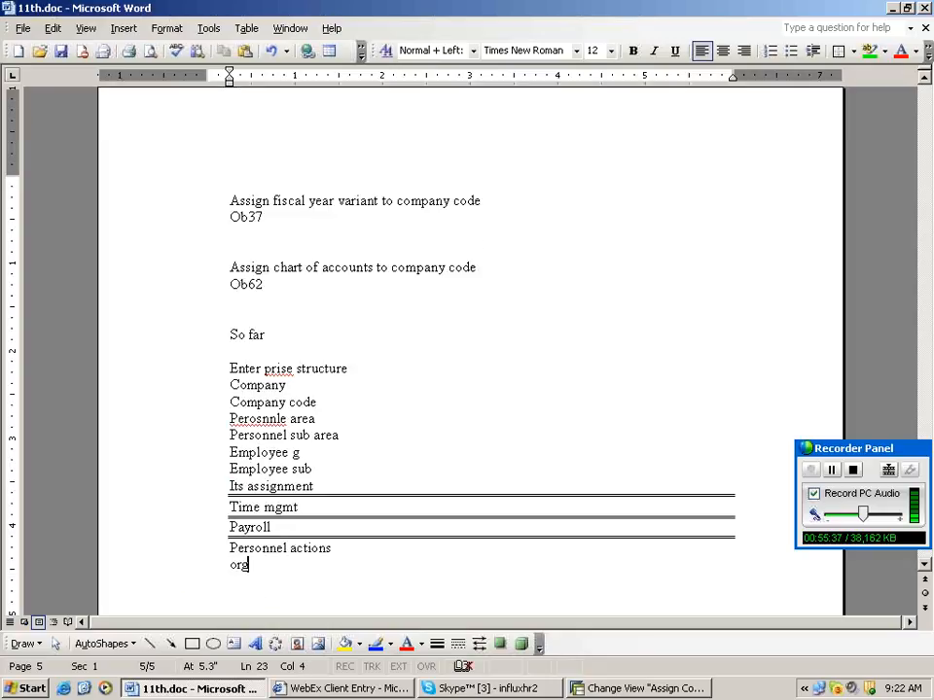
type("anization structure")
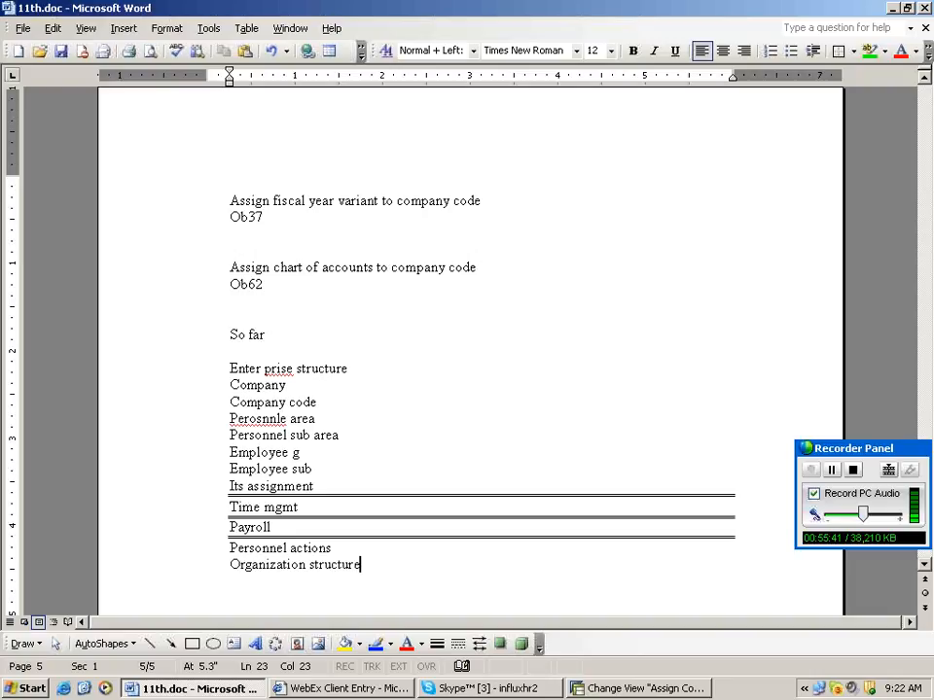
key("Return")
key("Return")
key("Return")
key("Tab")
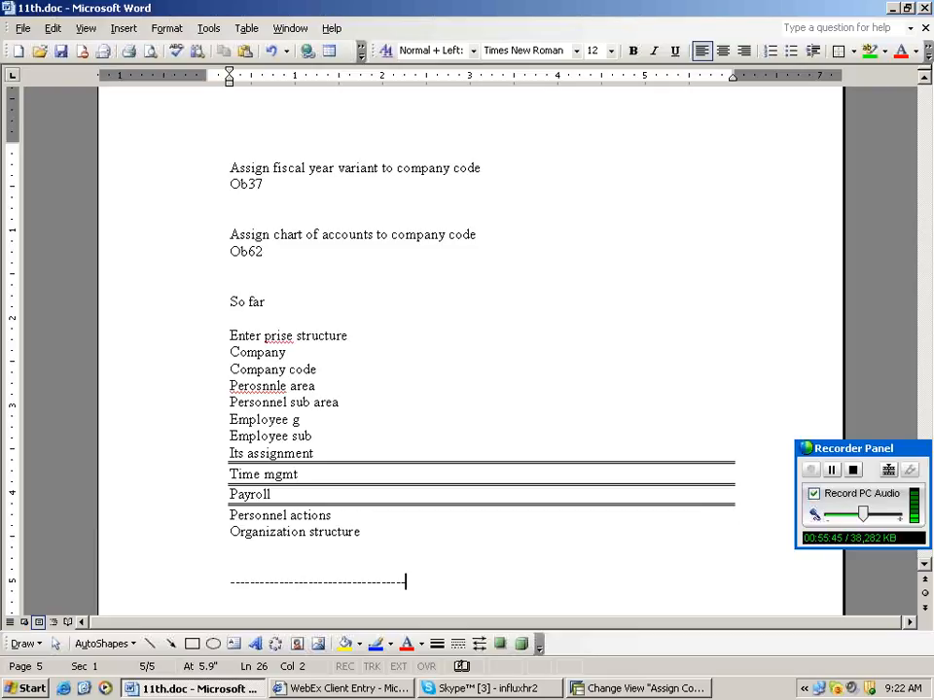
type("---")
left_click(61, 50)
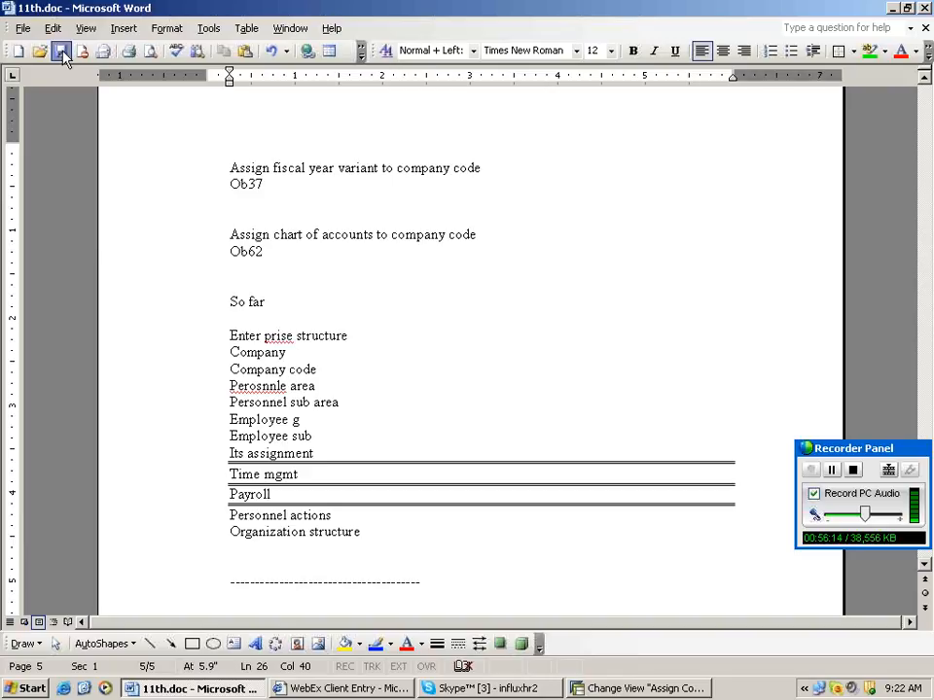